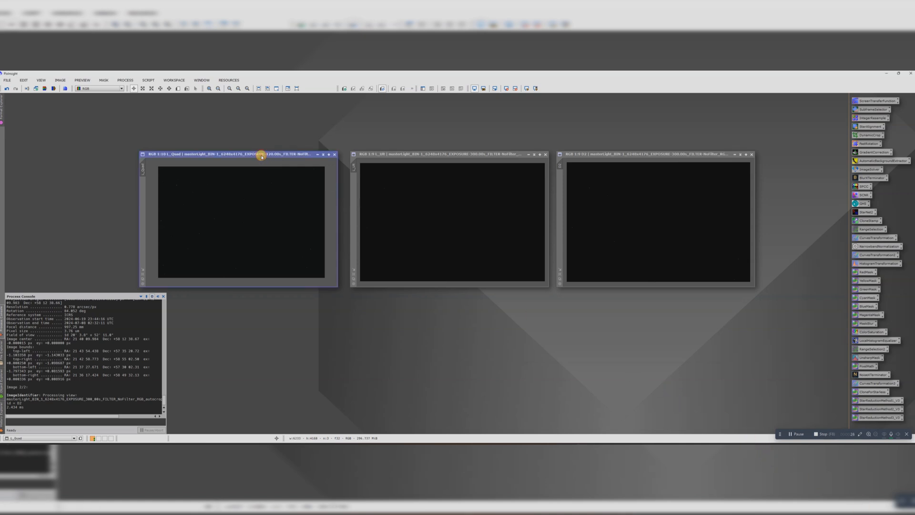
Apply an automatic screen stretch to the L_Quad image with ScreenTransferFunction
{"action": "left_click", "coordinate": [495, 154]}
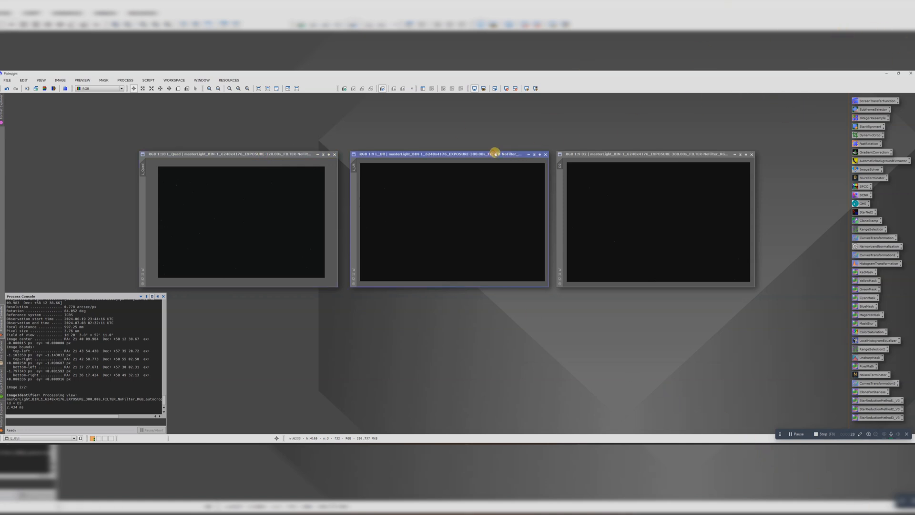
{"action": "left_click", "coordinate": [596, 154]}
{"action": "left_click", "coordinate": [270, 154]}
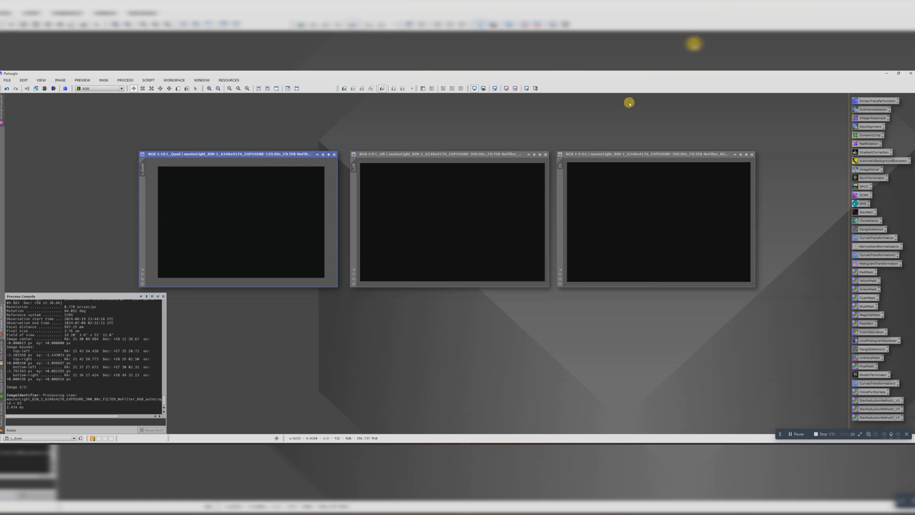
{"action": "double_click", "coordinate": [876, 101]}
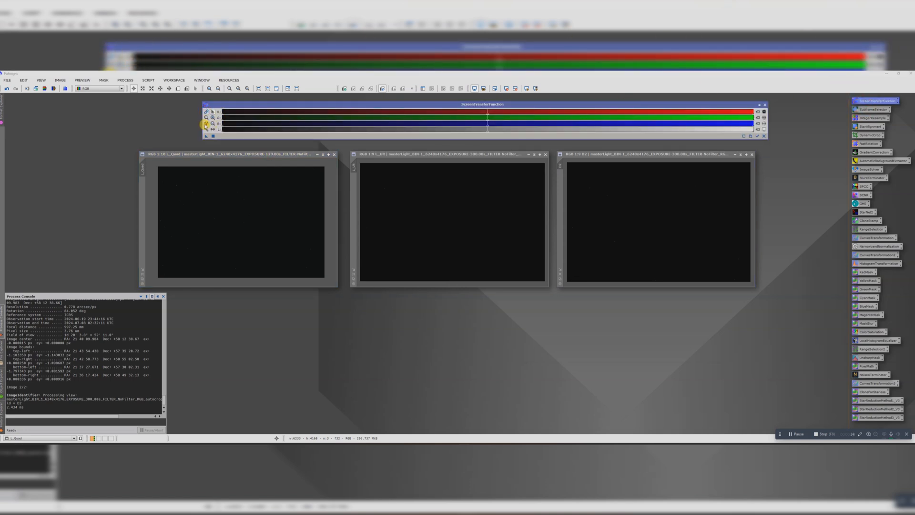
{"action": "left_click", "coordinate": [202, 153]}
{"action": "left_click", "coordinate": [206, 123]}
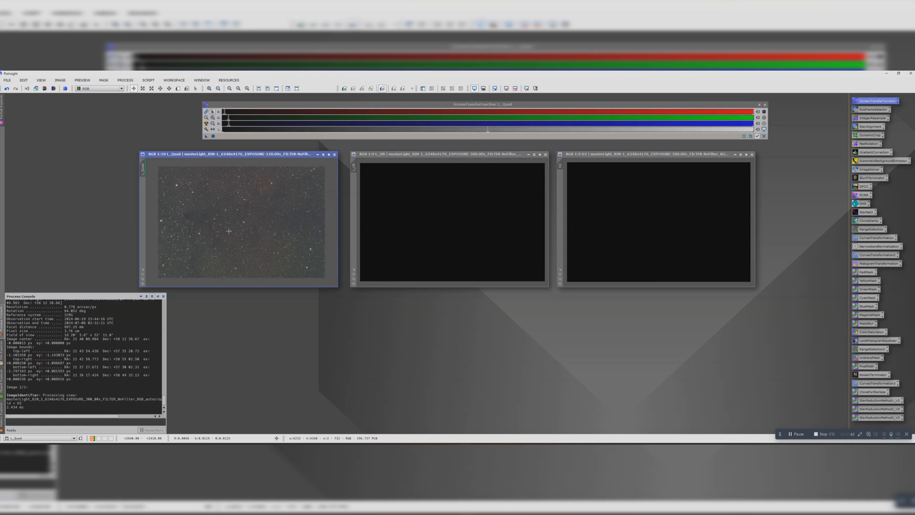
Examine the stars and background of the stretched L_Quad image in an enlarged window, and shrink the window again
{"action": "scroll", "coordinate": [216, 224], "scroll_direction": "up", "scroll_amount": 9}
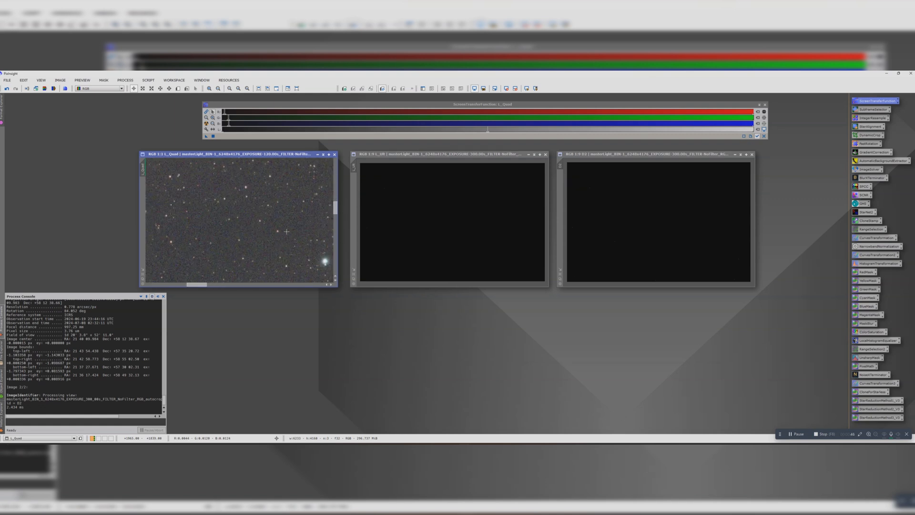
{"action": "scroll", "coordinate": [288, 252], "scroll_direction": "down", "scroll_amount": 8}
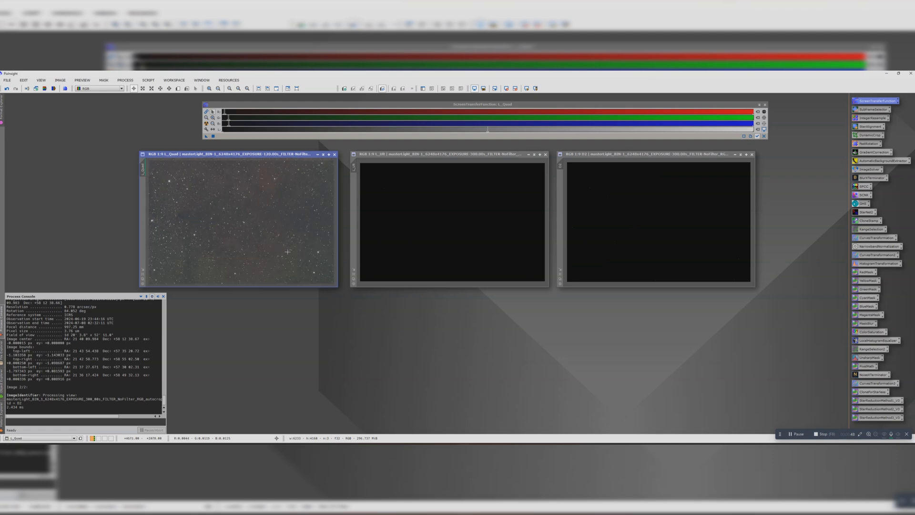
{"action": "left_click_drag", "start_coordinate": [335, 285], "coordinate": [623, 363]}
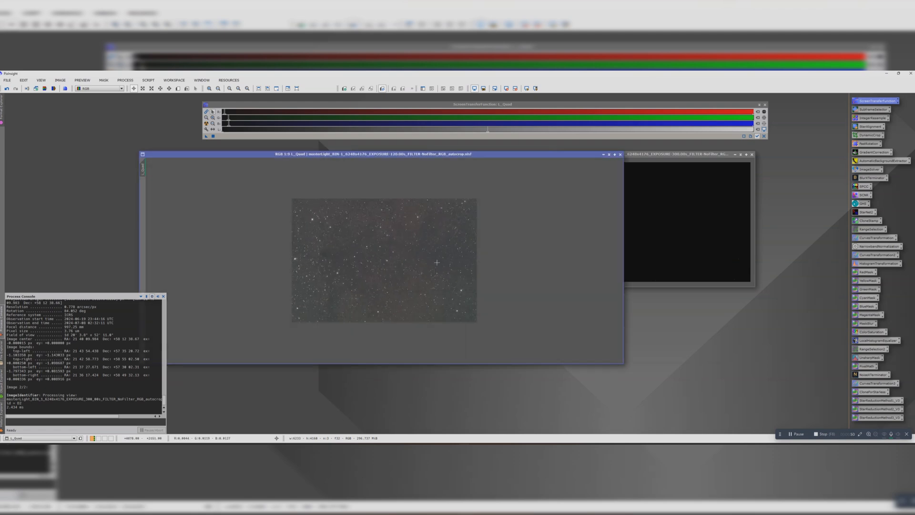
{"action": "scroll", "coordinate": [436, 262], "scroll_direction": "up", "scroll_amount": 4}
{"action": "scroll", "coordinate": [424, 259], "scroll_direction": "down", "scroll_amount": 1}
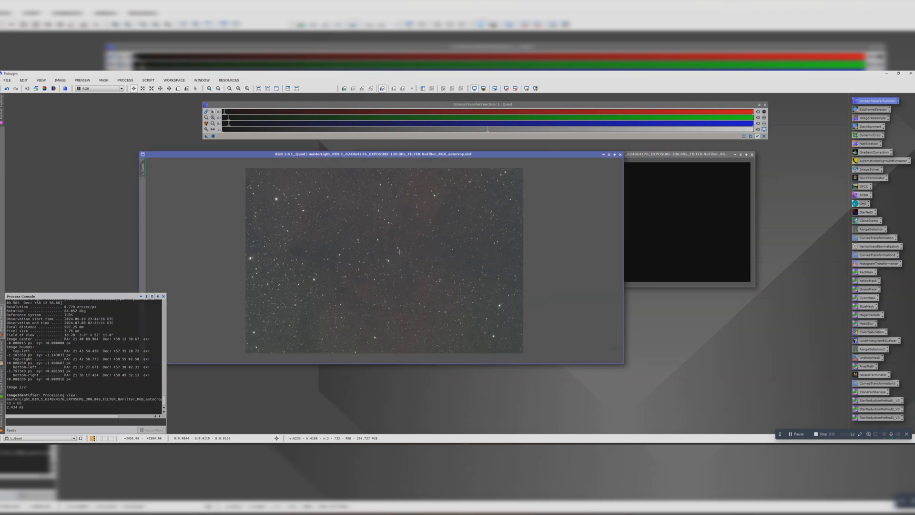
{"action": "scroll", "coordinate": [399, 252], "scroll_direction": "up", "scroll_amount": 6}
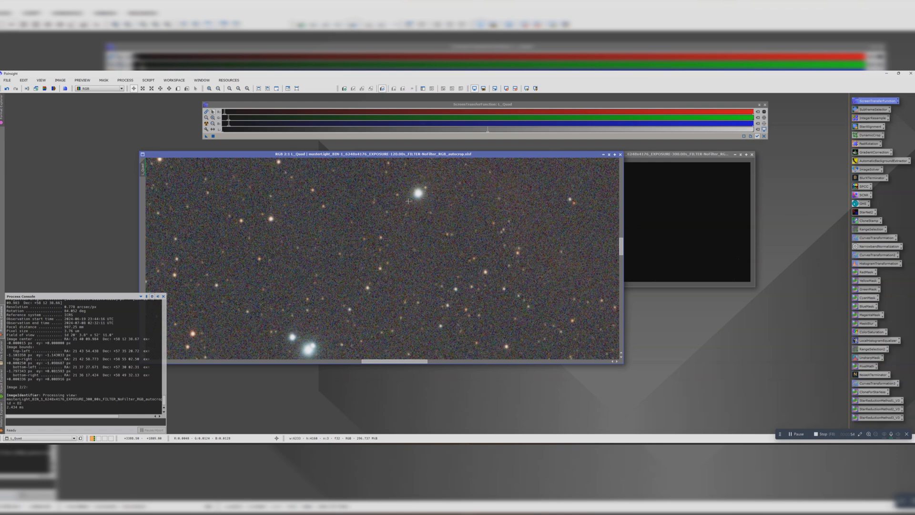
{"action": "scroll", "coordinate": [408, 200], "scroll_direction": "down", "scroll_amount": 6}
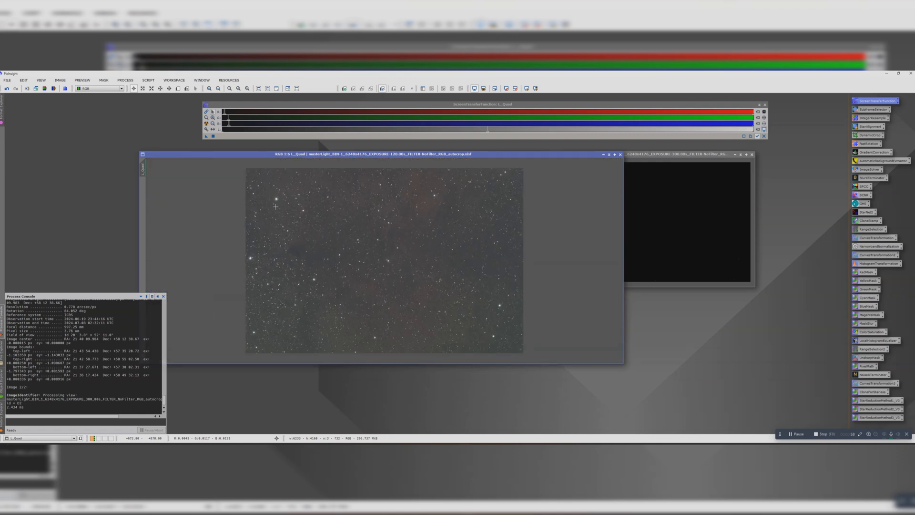
{"action": "left_click_drag", "start_coordinate": [620, 188], "coordinate": [332, 186]}
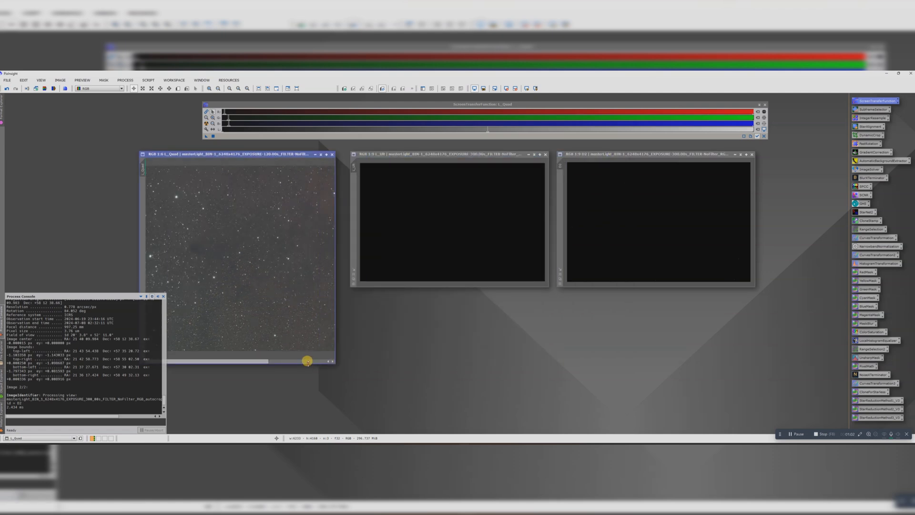
{"action": "left_click_drag", "start_coordinate": [308, 363], "coordinate": [307, 279]}
{"action": "scroll", "coordinate": [298, 214], "scroll_direction": "down", "scroll_amount": 5}
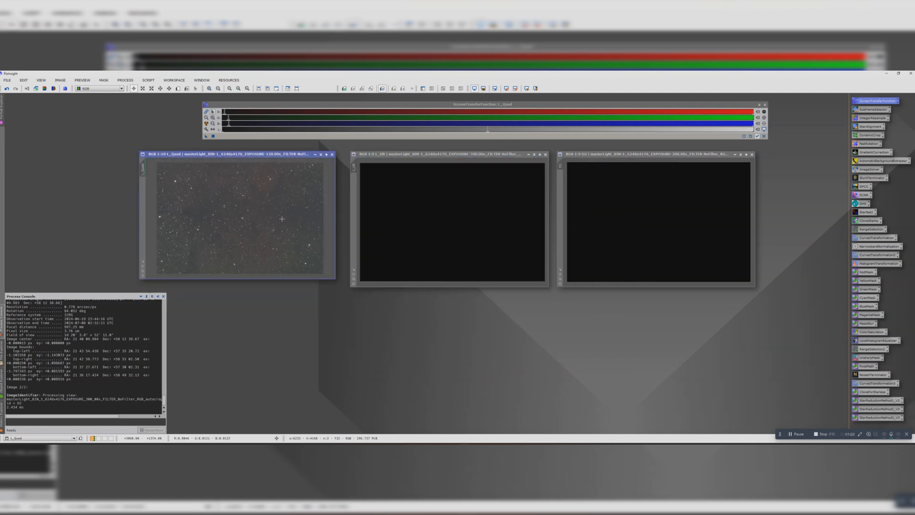
Auto-stretch the L_Ult image, inspect its nebulosity in an enlarged window, and shrink the window back to fit between its neighbours
{"action": "left_click", "coordinate": [367, 156]}
{"action": "left_click", "coordinate": [206, 123]}
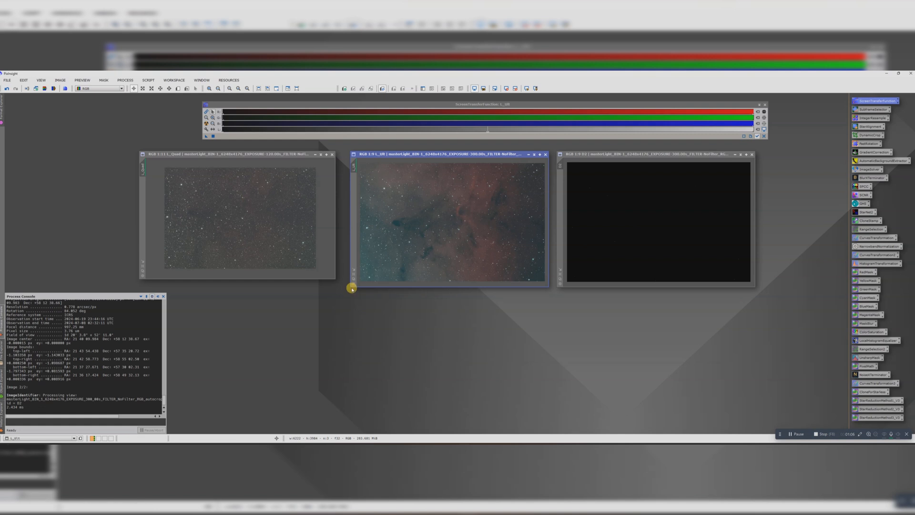
{"action": "left_click_drag", "start_coordinate": [351, 288], "coordinate": [184, 368]}
{"action": "scroll", "coordinate": [344, 295], "scroll_direction": "up", "scroll_amount": 4}
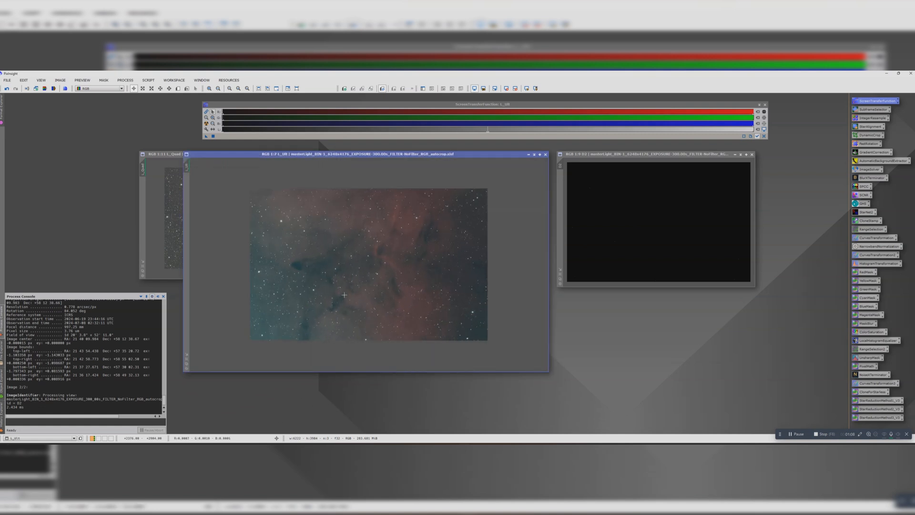
{"action": "scroll", "coordinate": [344, 294], "scroll_direction": "down", "scroll_amount": 1}
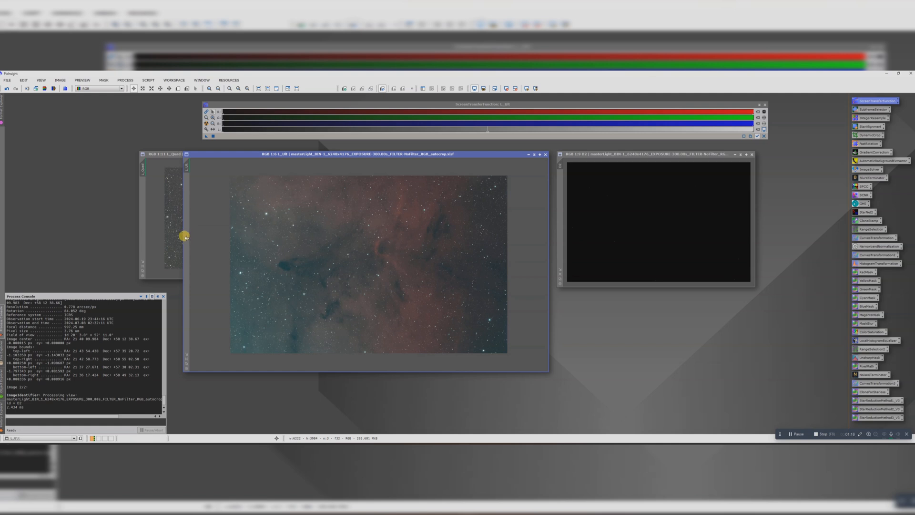
{"action": "left_click_drag", "start_coordinate": [183, 239], "coordinate": [337, 240]}
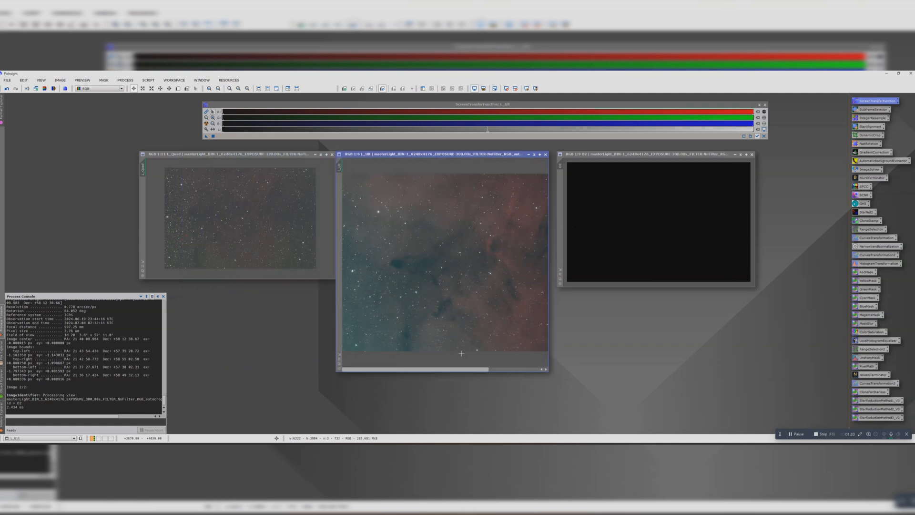
{"action": "left_click_drag", "start_coordinate": [500, 371], "coordinate": [490, 283]}
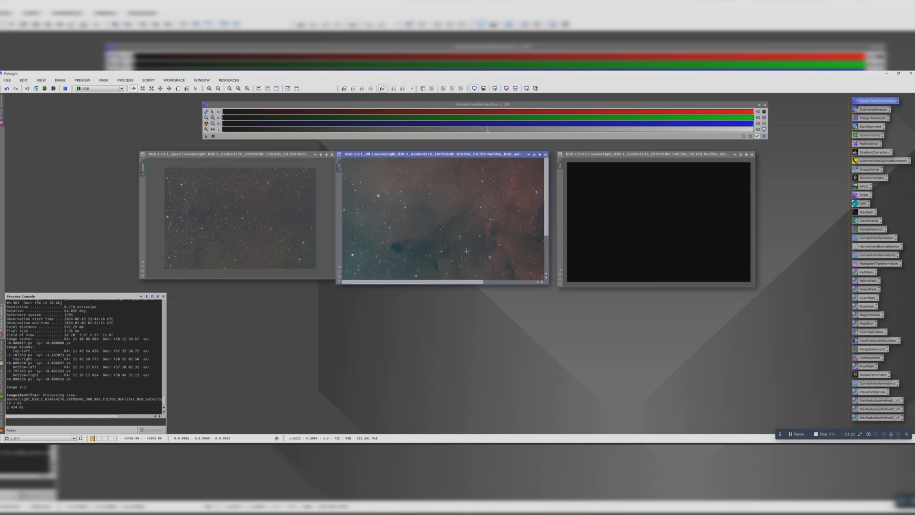
{"action": "scroll", "coordinate": [459, 239], "scroll_direction": "down", "scroll_amount": 5}
Auto-stretch the D2 image, inspect it in an enlarged window, and shrink the window back beside the L_Ult image
{"action": "left_click", "coordinate": [573, 159]}
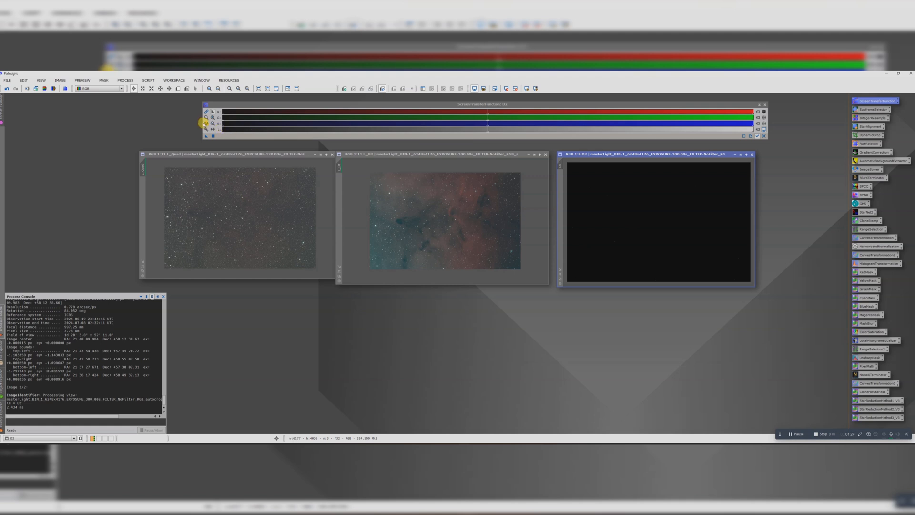
{"action": "left_click", "coordinate": [206, 123]}
{"action": "left_click_drag", "start_coordinate": [551, 196], "coordinate": [283, 189]}
{"action": "left_click_drag", "start_coordinate": [649, 285], "coordinate": [653, 396]}
{"action": "scroll", "coordinate": [576, 287], "scroll_direction": "up", "scroll_amount": 2}
{"action": "scroll", "coordinate": [576, 288], "scroll_direction": "up", "scroll_amount": 1}
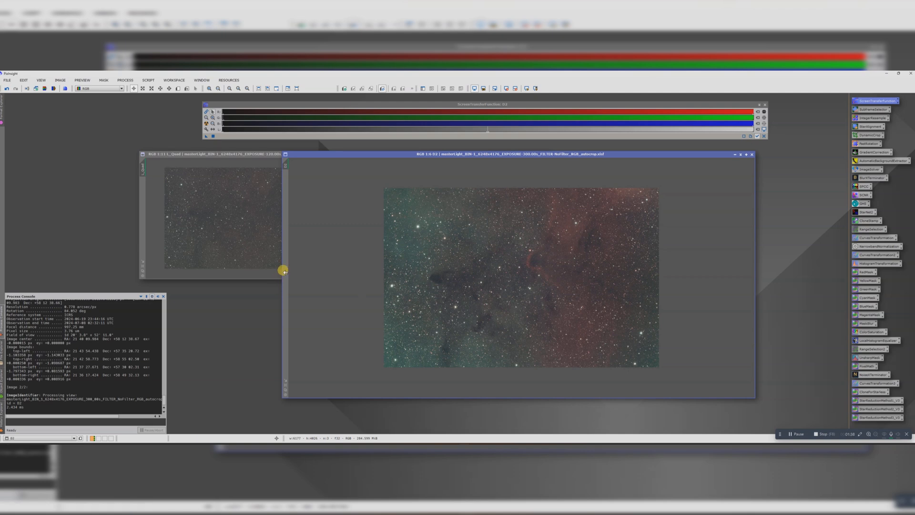
{"action": "left_click_drag", "start_coordinate": [278, 272], "coordinate": [554, 279]}
{"action": "left_click_drag", "start_coordinate": [660, 396], "coordinate": [645, 284]}
{"action": "scroll", "coordinate": [634, 252], "scroll_direction": "down", "scroll_amount": 5}
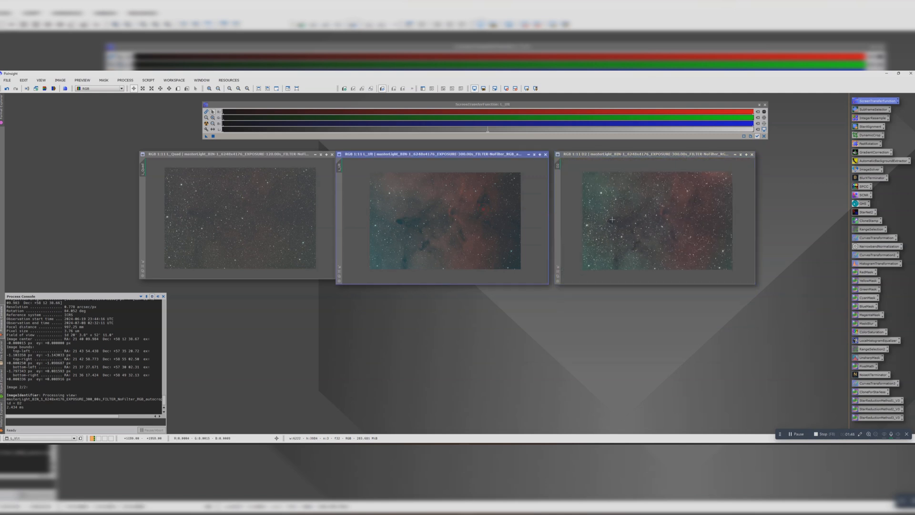
Reposition the L_Quad window clear of the L_Ult window and close ScreenTransferFunction
{"action": "left_click", "coordinate": [484, 212]}
{"action": "left_click", "coordinate": [236, 211]}
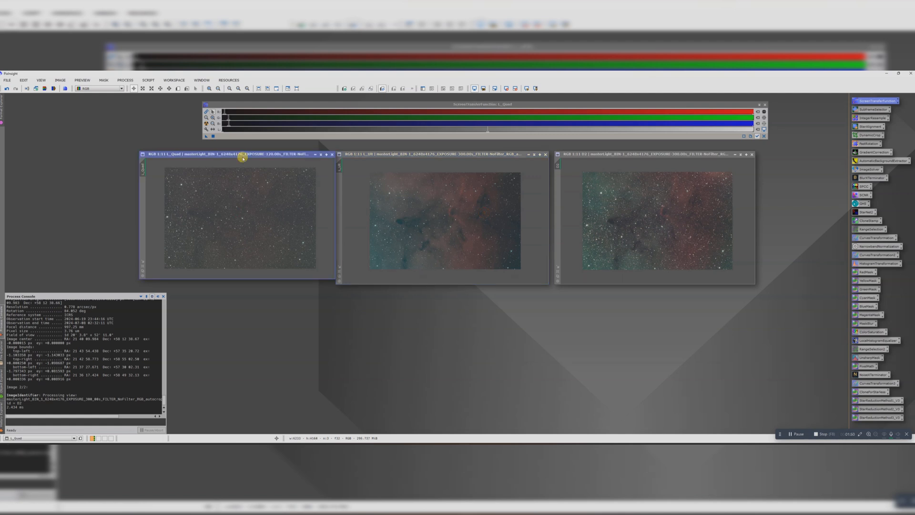
{"action": "left_click_drag", "start_coordinate": [243, 152], "coordinate": [227, 161]}
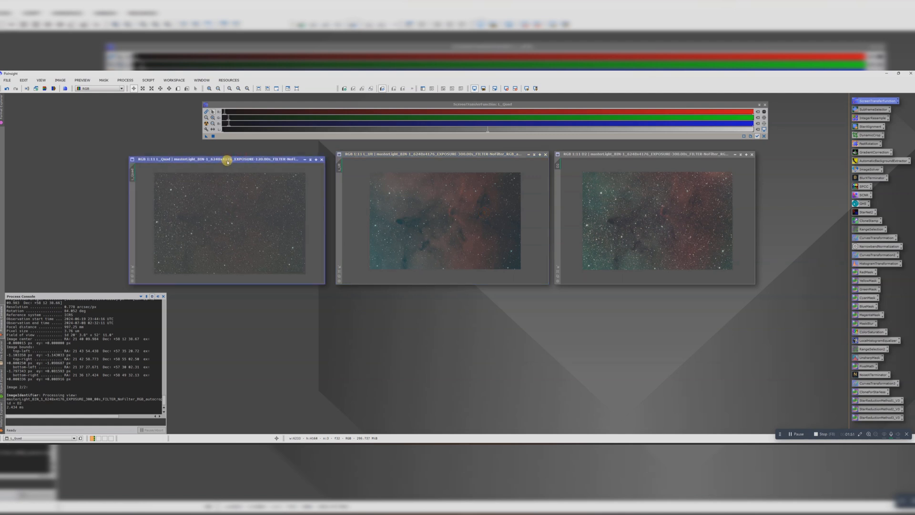
{"action": "left_click", "coordinate": [765, 104]}
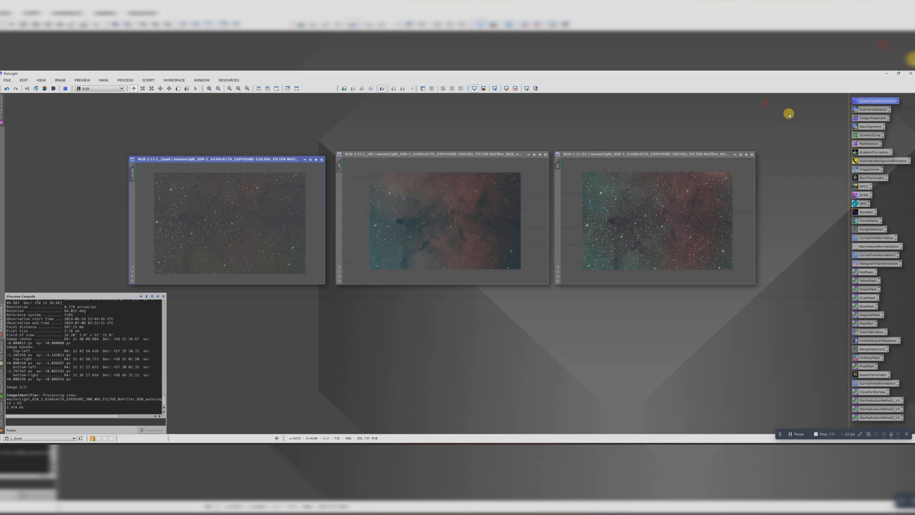
Downsample the L_Quad image by a factor of 2 with IntegerResample, accepting deletion of its astrometric solution
{"action": "double_click", "coordinate": [867, 119]}
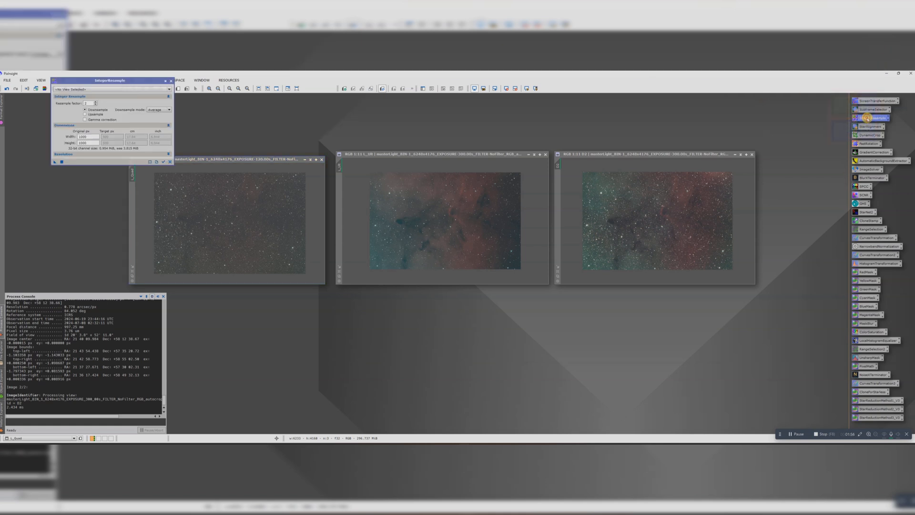
{"action": "left_click", "coordinate": [88, 90]}
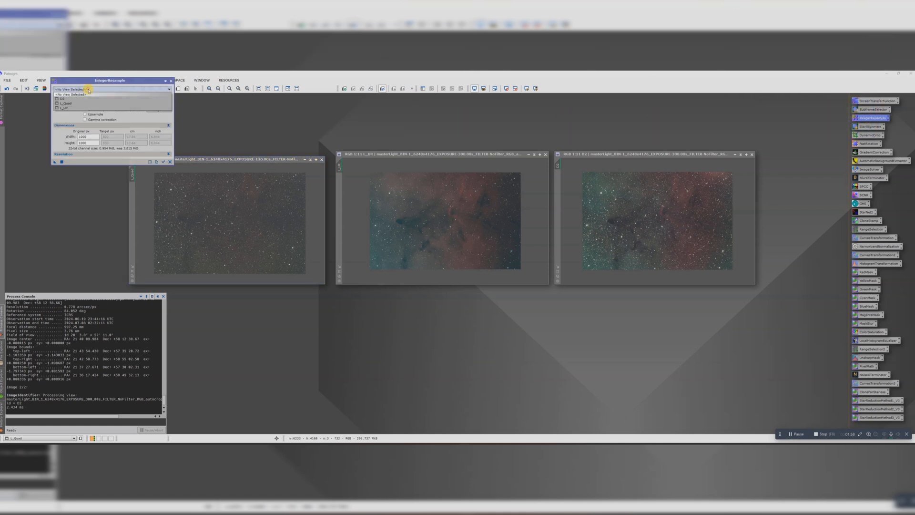
{"action": "left_click", "coordinate": [68, 105]}
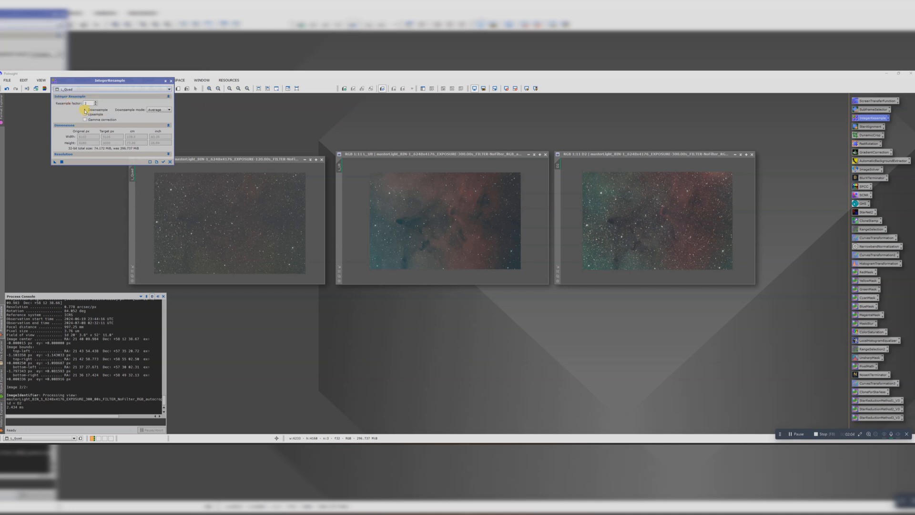
{"action": "left_click", "coordinate": [84, 110]}
{"action": "left_click_drag", "start_coordinate": [54, 162], "coordinate": [186, 209]}
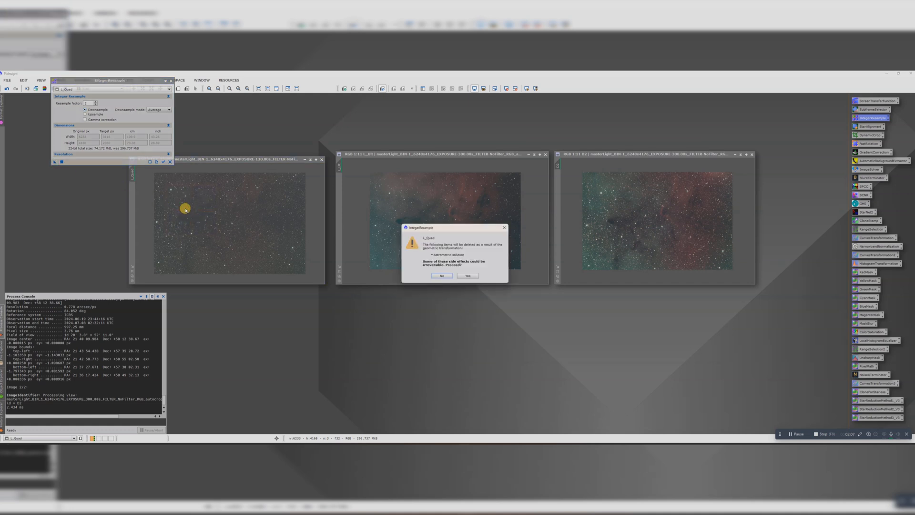
{"action": "left_click", "coordinate": [461, 277]}
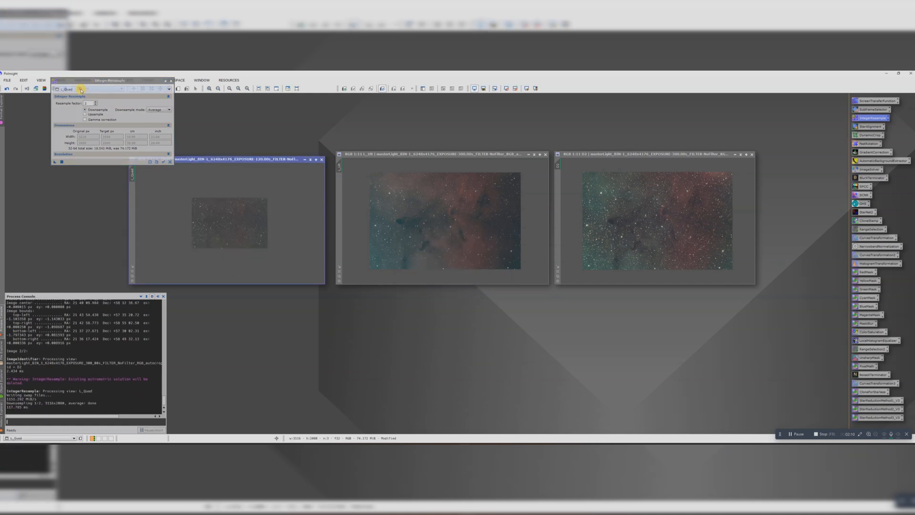
Downsample the L_Ult image with the same IntegerResample settings, accepting deletion of its astrometric solution
{"action": "left_click", "coordinate": [81, 90]}
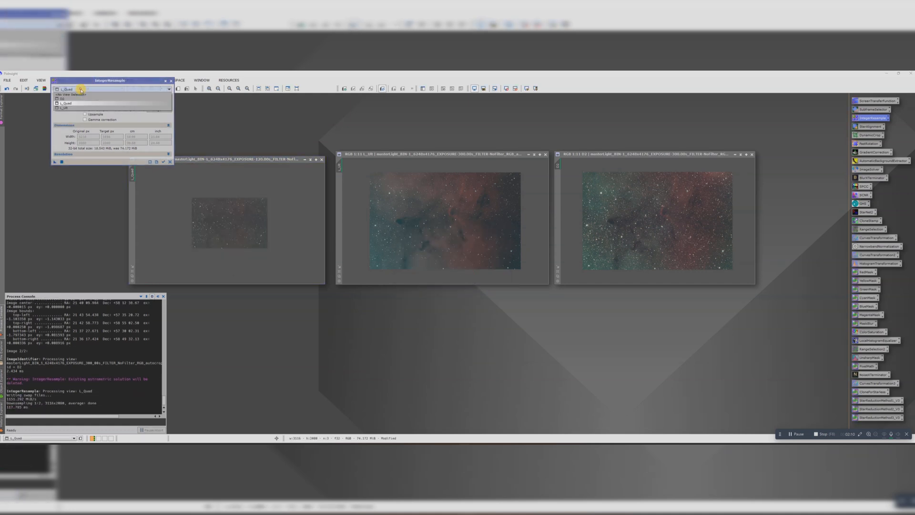
{"action": "left_click", "coordinate": [64, 108]}
{"action": "left_click_drag", "start_coordinate": [54, 163], "coordinate": [420, 226]}
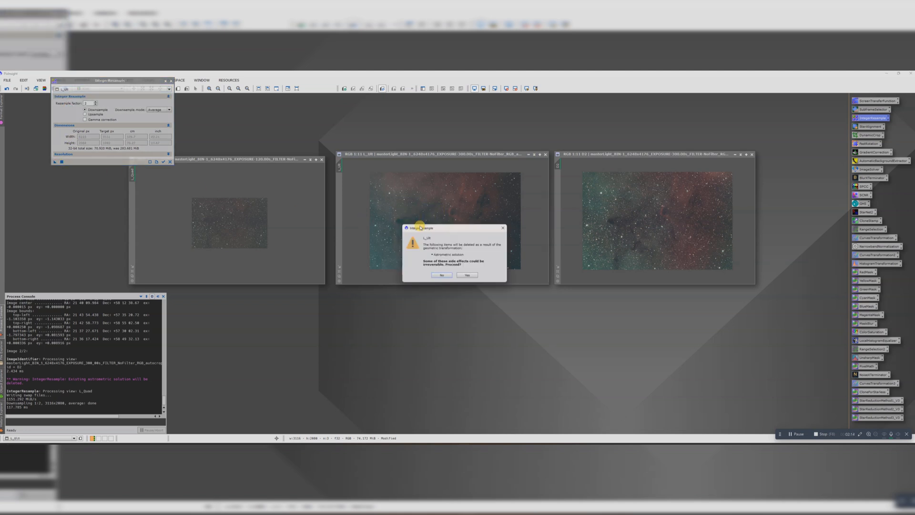
{"action": "left_click", "coordinate": [464, 275]}
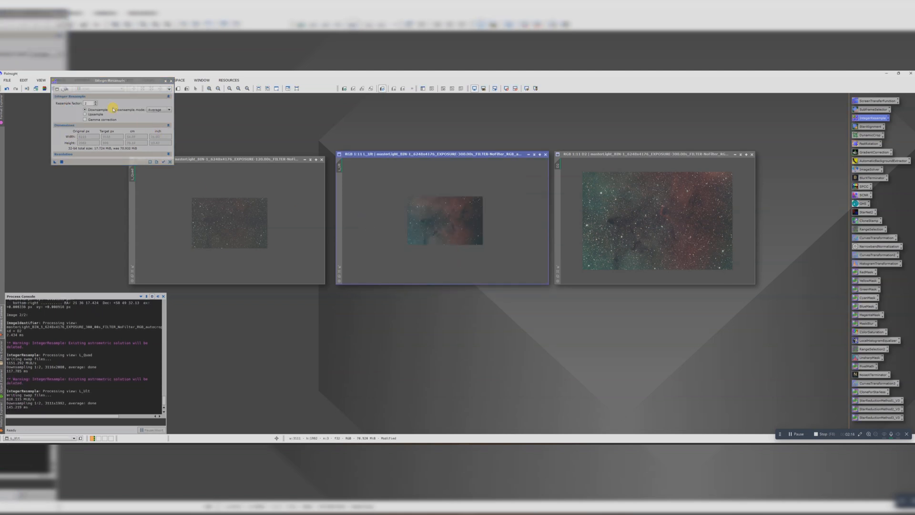
Downsample the D2 image with the same settings, accepting deletion of its astrometric solution, and close IntegerResample
{"action": "left_click", "coordinate": [71, 90]}
{"action": "left_click", "coordinate": [75, 100]}
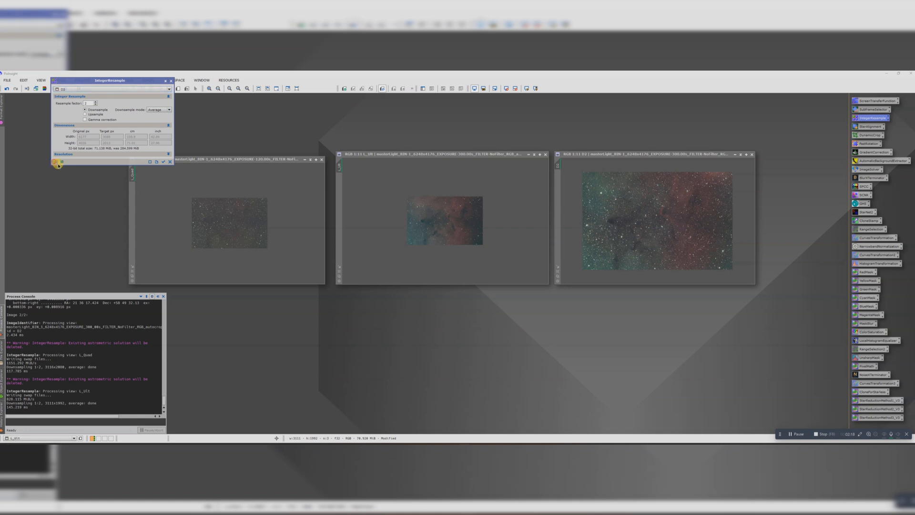
{"action": "left_click_drag", "start_coordinate": [54, 163], "coordinate": [641, 238]}
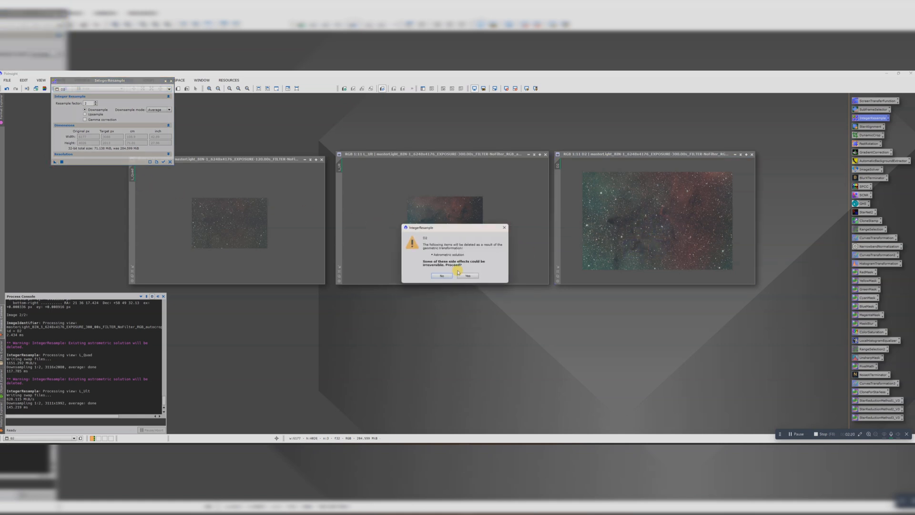
{"action": "left_click", "coordinate": [465, 276]}
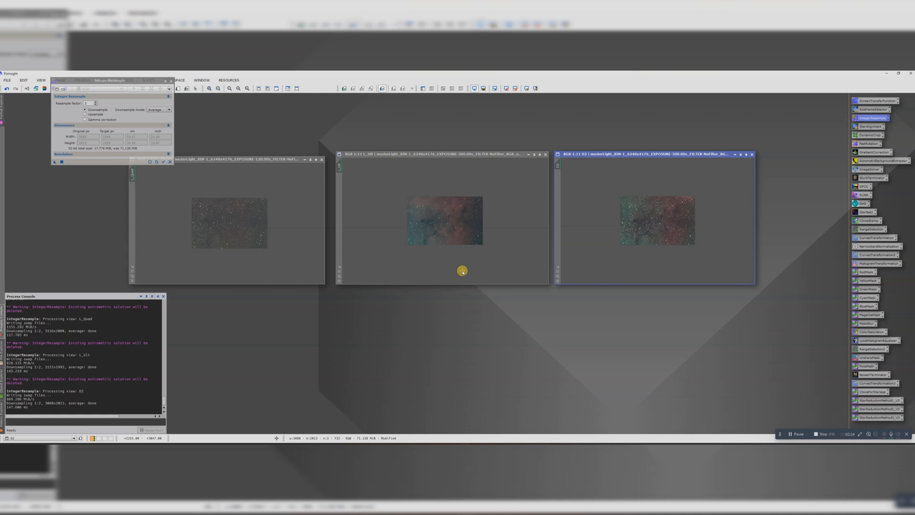
{"action": "left_click", "coordinate": [171, 81]}
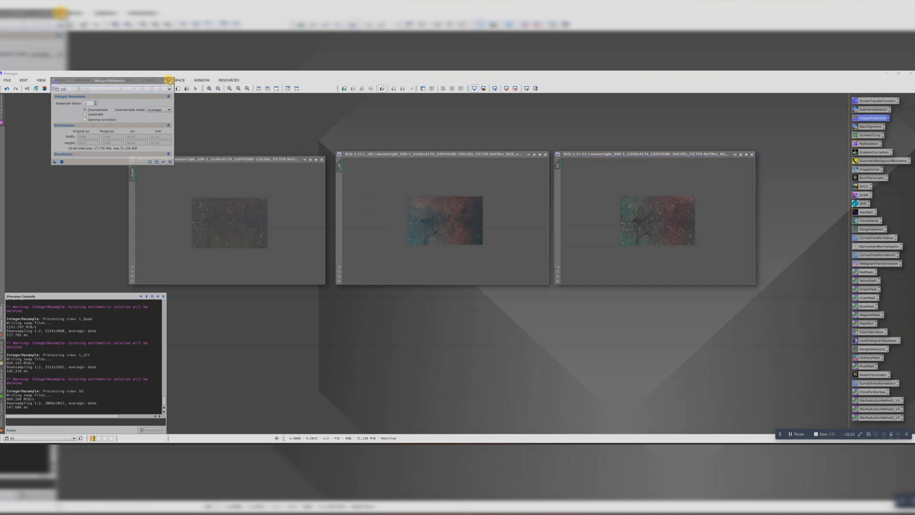
Duplicate the L_Quad image, then iconize the original and park it in the workspace corner, clear of the clone
{"action": "left_click", "coordinate": [228, 210]}
{"action": "scroll", "coordinate": [230, 215], "scroll_direction": "up", "scroll_amount": 3}
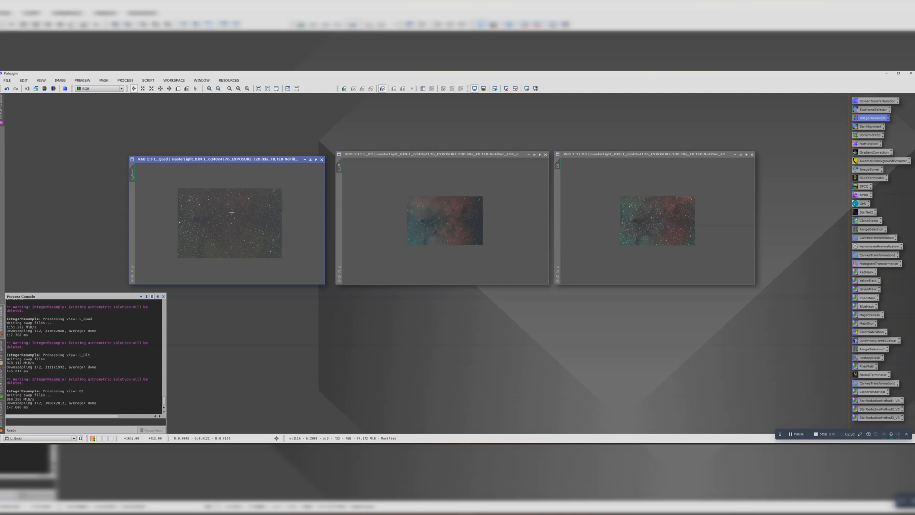
{"action": "left_click_drag", "start_coordinate": [132, 173], "coordinate": [86, 152]}
{"action": "left_click_drag", "start_coordinate": [216, 144], "coordinate": [337, 239]}
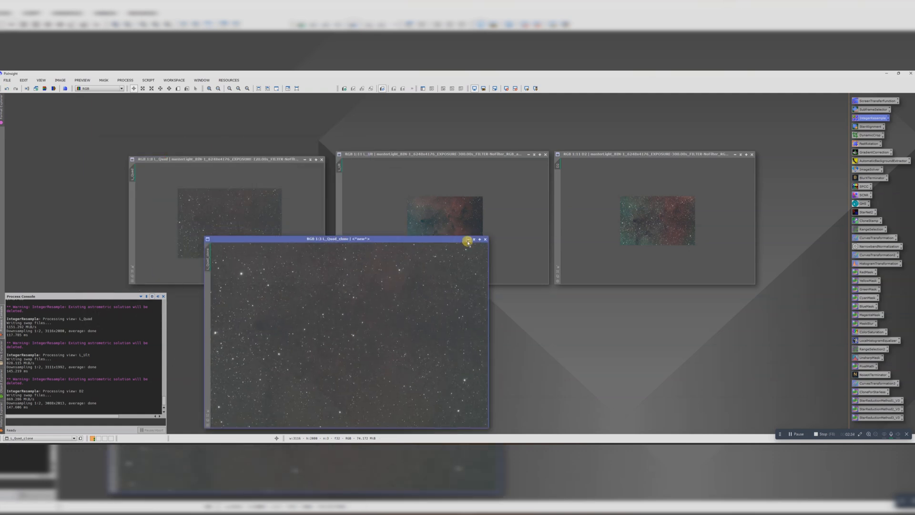
{"action": "left_click", "coordinate": [279, 157]}
{"action": "left_click", "coordinate": [275, 147]}
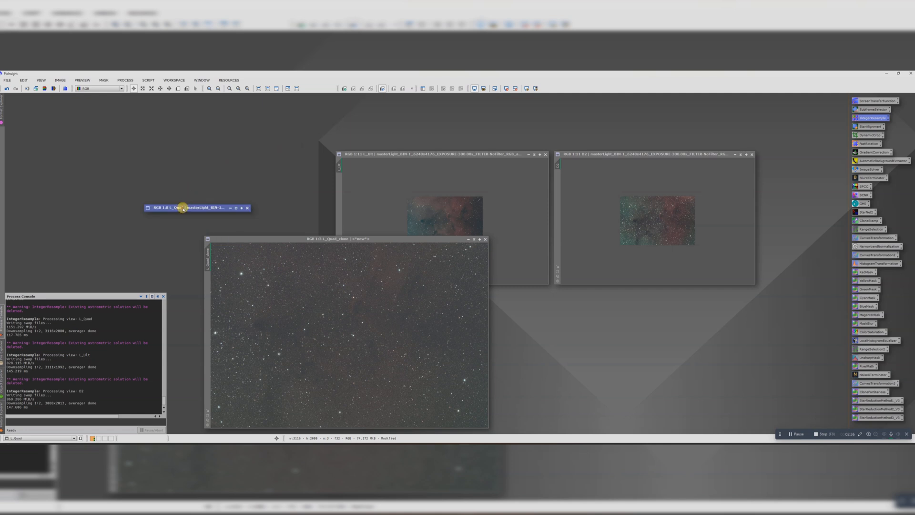
{"action": "left_click_drag", "start_coordinate": [182, 206], "coordinate": [45, 100]}
Duplicate the L_Ult image, then iconize the original and park it directly beneath the iconized L_Quad
{"action": "left_click_drag", "start_coordinate": [351, 155], "coordinate": [161, 111]}
{"action": "left_click_drag", "start_coordinate": [392, 163], "coordinate": [414, 162]}
{"action": "left_click", "coordinate": [338, 109]}
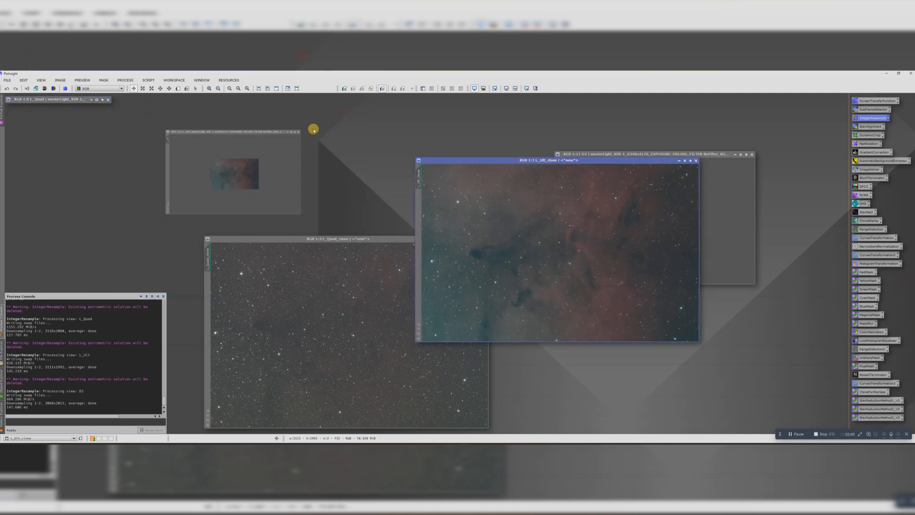
{"action": "left_click_drag", "start_coordinate": [235, 173], "coordinate": [42, 104]}
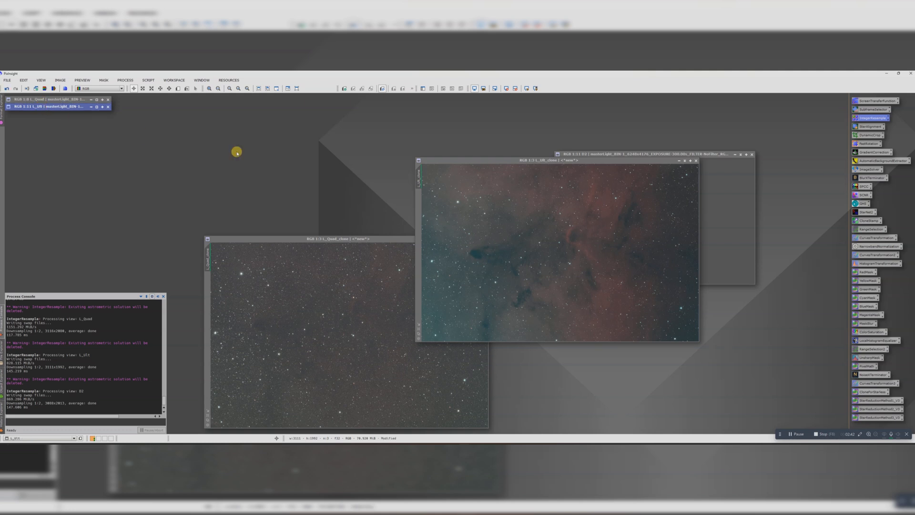
Duplicate the D2 image, then iconize the original and park it beneath the iconized L_Quad and L_Ult
{"action": "left_click_drag", "start_coordinate": [446, 161], "coordinate": [314, 228]}
{"action": "left_click_drag", "start_coordinate": [574, 153], "coordinate": [125, 117]}
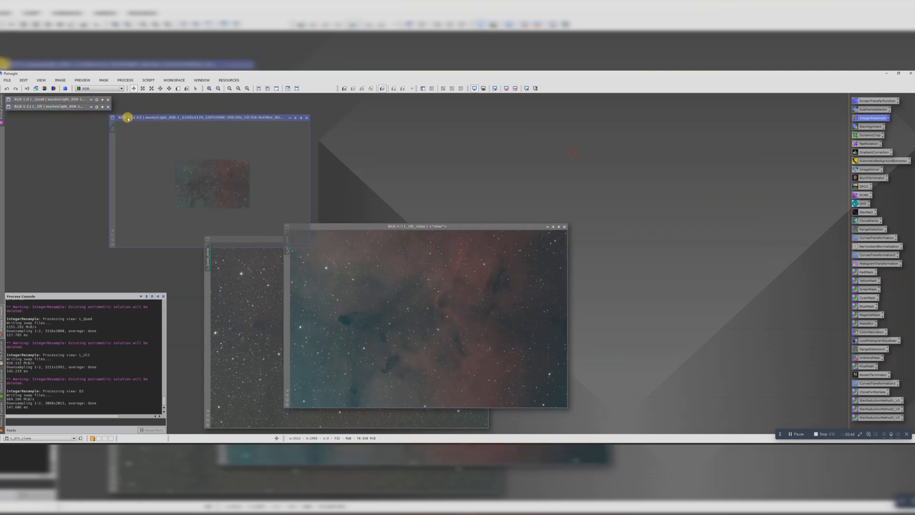
{"action": "left_click_drag", "start_coordinate": [394, 158], "coordinate": [394, 158]}
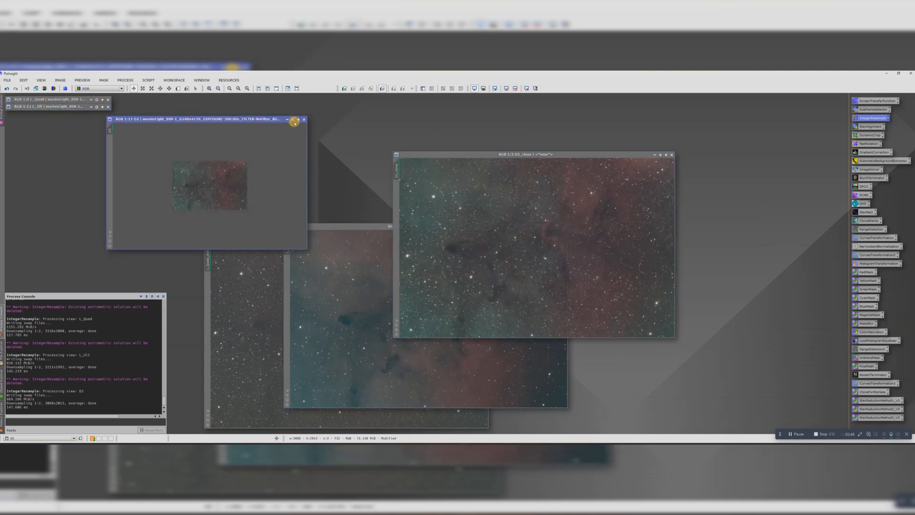
{"action": "left_click", "coordinate": [293, 119]}
{"action": "left_click_drag", "start_coordinate": [183, 177], "coordinate": [57, 113]}
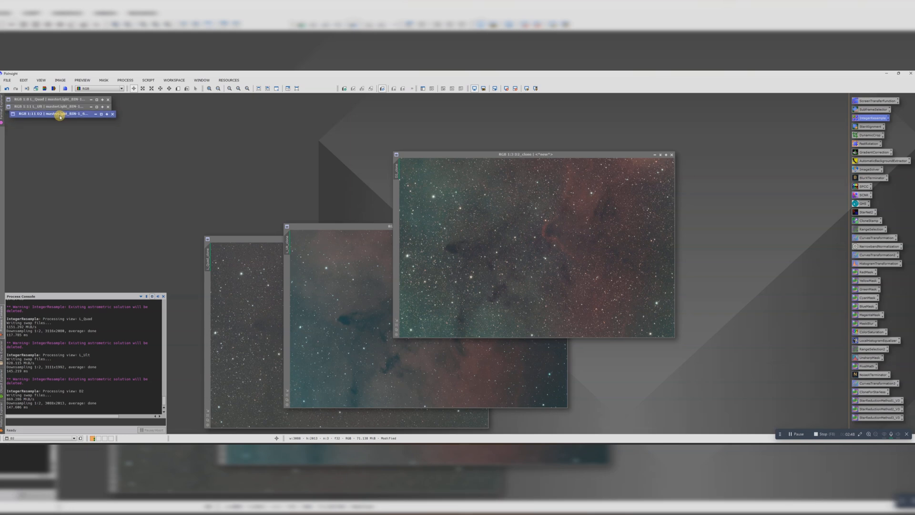
Spread the L_Quad, L_Ult and D2 clone windows across the workspace and activate each one in turn
{"action": "left_click_drag", "start_coordinate": [240, 235], "coordinate": [113, 150]}
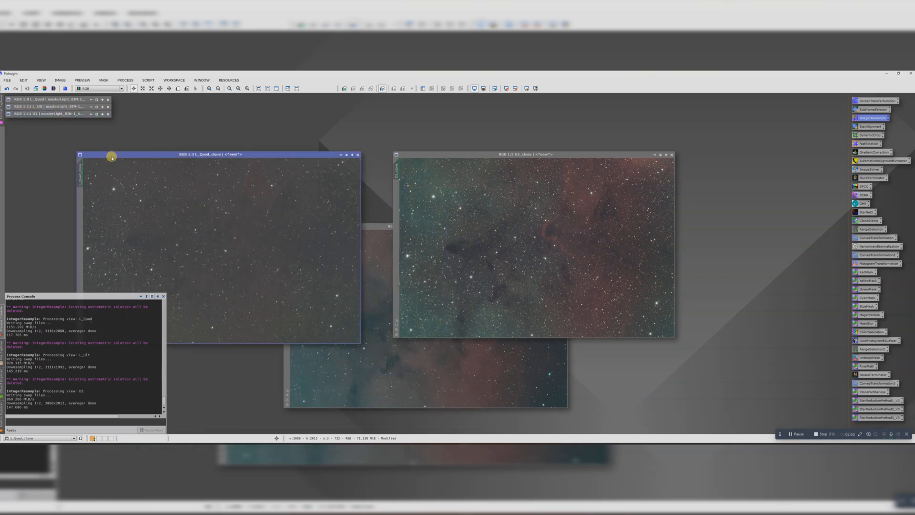
{"action": "left_click_drag", "start_coordinate": [419, 155], "coordinate": [546, 156]}
{"action": "left_click_drag", "start_coordinate": [405, 227], "coordinate": [437, 184]}
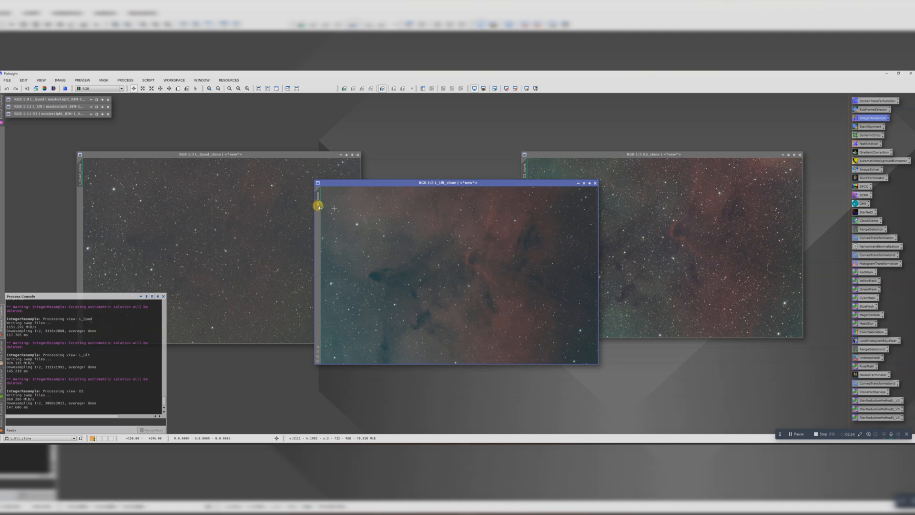
{"action": "left_click", "coordinate": [261, 213]}
{"action": "left_click", "coordinate": [436, 237]}
{"action": "left_click", "coordinate": [632, 222]}
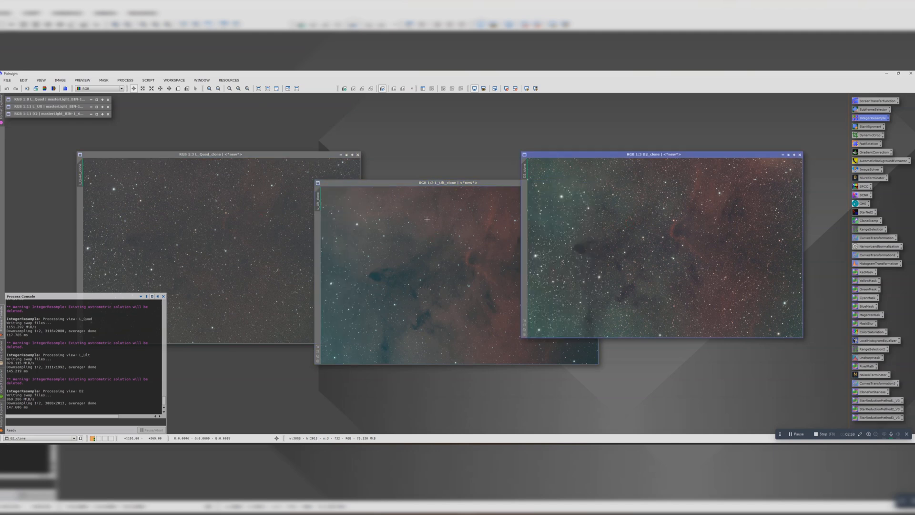
Overlay L_Ult_clone on D2_clone at a matching 1:4 zoom to compare their framing, then separate the windows
{"action": "left_click_drag", "start_coordinate": [407, 183], "coordinate": [302, 152]}
{"action": "left_click_drag", "start_coordinate": [550, 154], "coordinate": [519, 154]}
{"action": "left_click", "coordinate": [454, 155]}
{"action": "left_click_drag", "start_coordinate": [453, 156], "coordinate": [745, 166]}
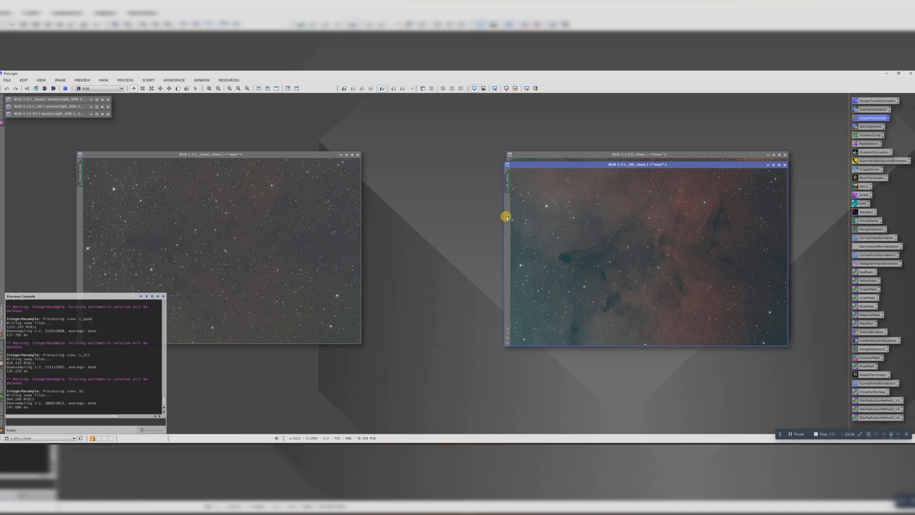
{"action": "left_click_drag", "start_coordinate": [524, 164], "coordinate": [531, 155]}
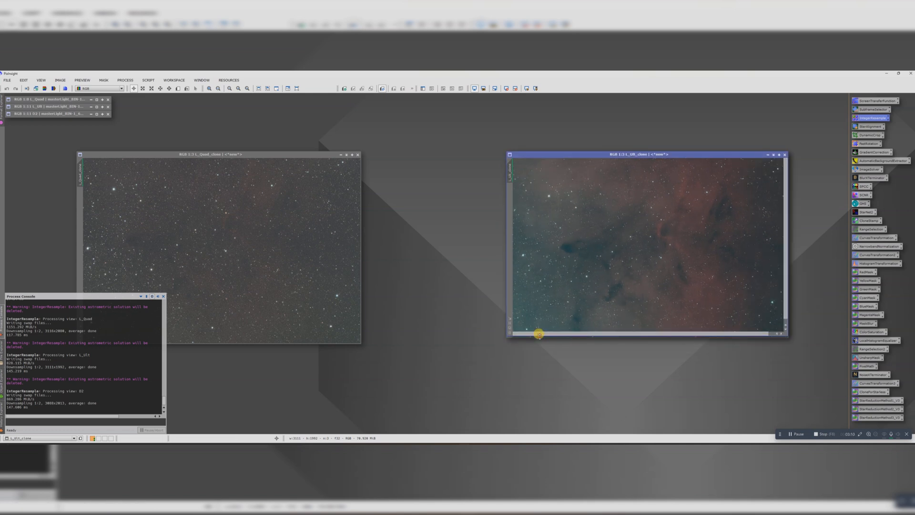
{"action": "left_click_drag", "start_coordinate": [537, 336], "coordinate": [537, 337]}
{"action": "left_click_drag", "start_coordinate": [547, 153], "coordinate": [242, 145]}
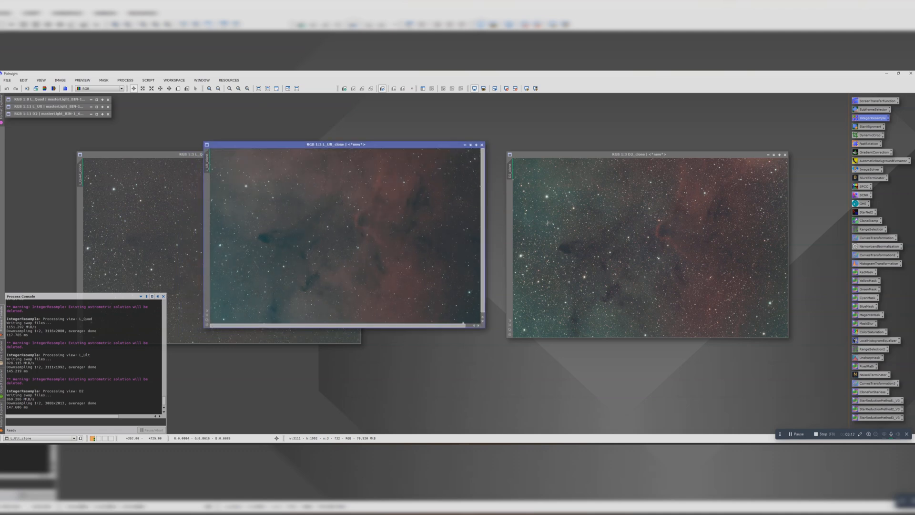
{"action": "left_click", "coordinate": [535, 200]}
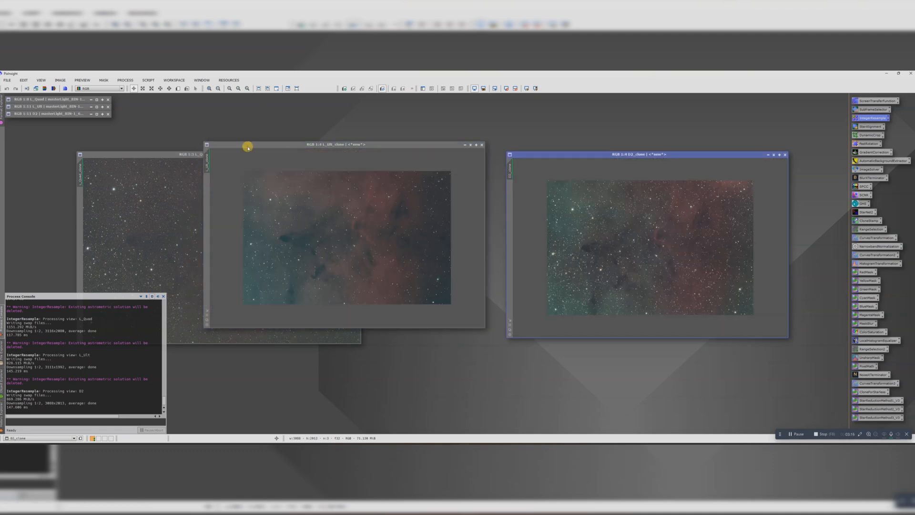
{"action": "left_click_drag", "start_coordinate": [256, 145], "coordinate": [532, 158]}
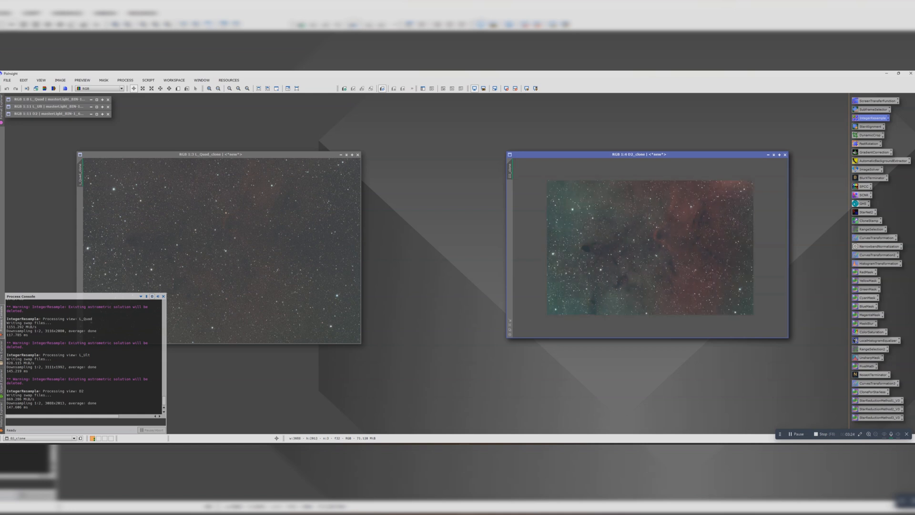
{"action": "key", "text": "ctrl+Page_Down"}
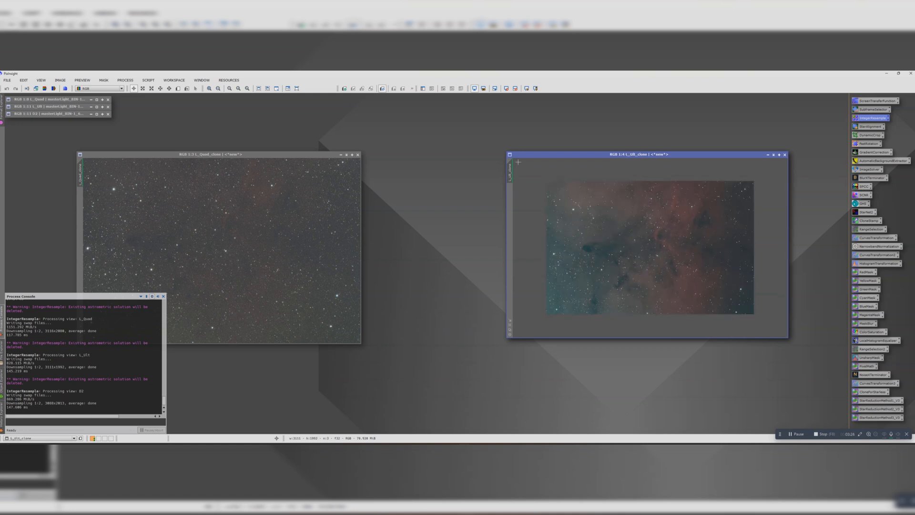
{"action": "left_click_drag", "start_coordinate": [178, 154], "coordinate": [242, 134]}
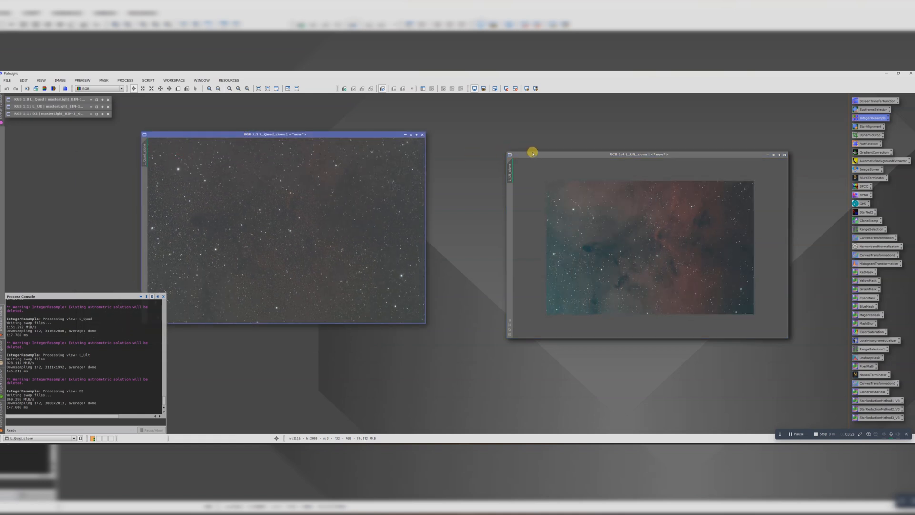
{"action": "left_click_drag", "start_coordinate": [531, 152], "coordinate": [273, 193]}
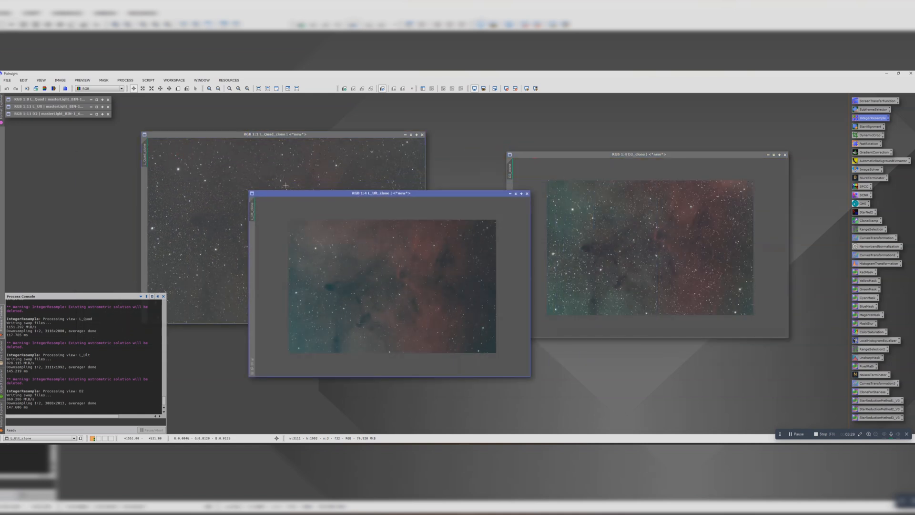
Open StarAlignment and choose the L_Ult_clone view as its reference image
{"action": "double_click", "coordinate": [865, 127]}
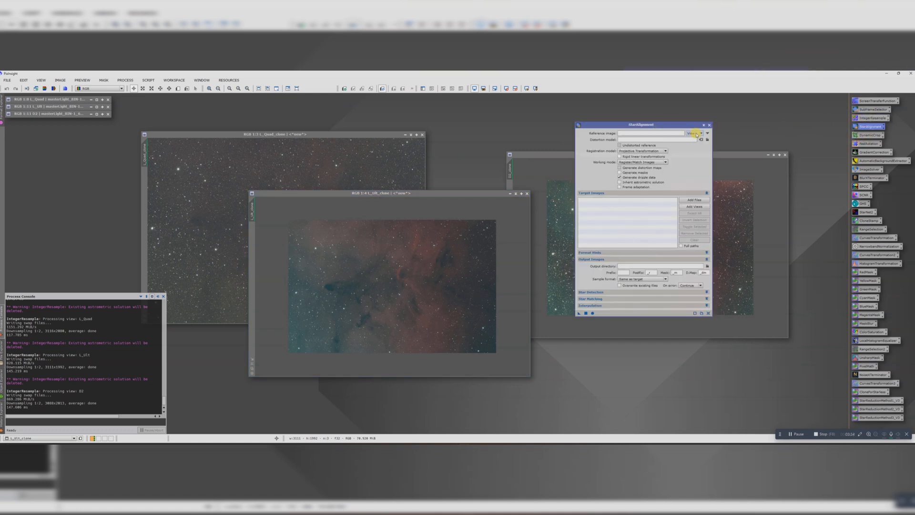
{"action": "left_click", "coordinate": [700, 134]}
{"action": "left_click", "coordinate": [708, 135]}
{"action": "left_click", "coordinate": [438, 247]}
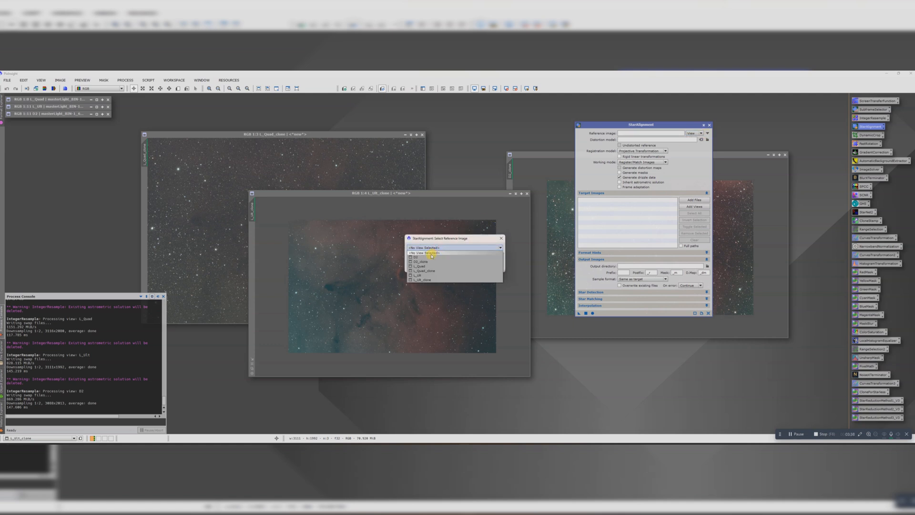
{"action": "left_click", "coordinate": [424, 281]}
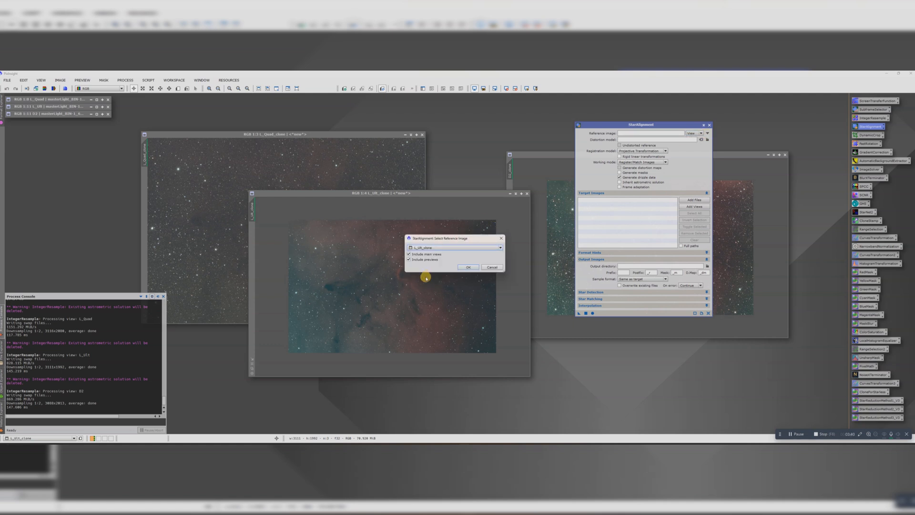
{"action": "left_click", "coordinate": [468, 265]}
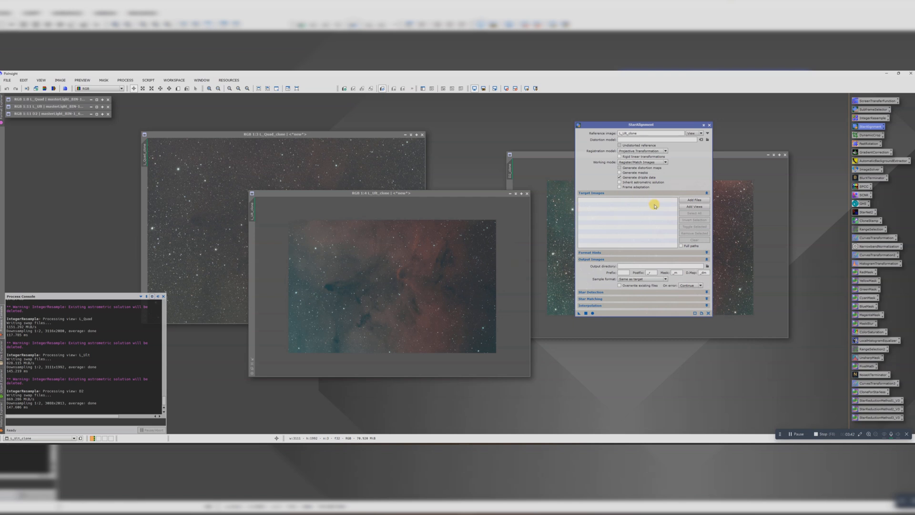
Add the L_Quad_clone and D2_clone views as StarAlignment targets and run the registration
{"action": "left_click", "coordinate": [688, 207]}
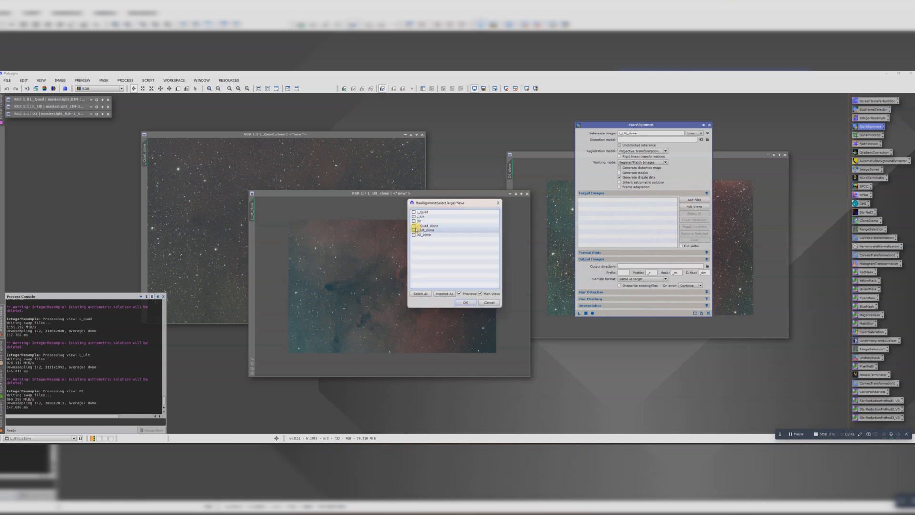
{"action": "left_click", "coordinate": [413, 225]}
{"action": "left_click", "coordinate": [413, 234]}
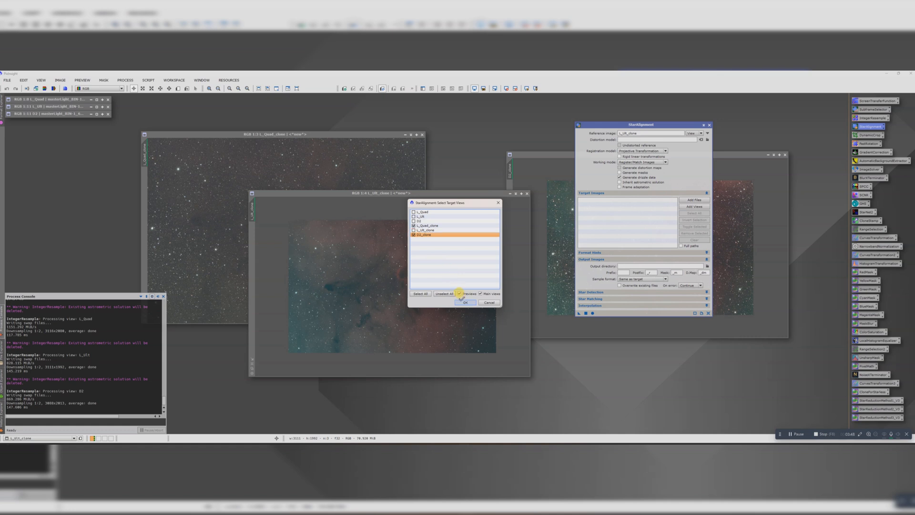
{"action": "left_click", "coordinate": [462, 301]}
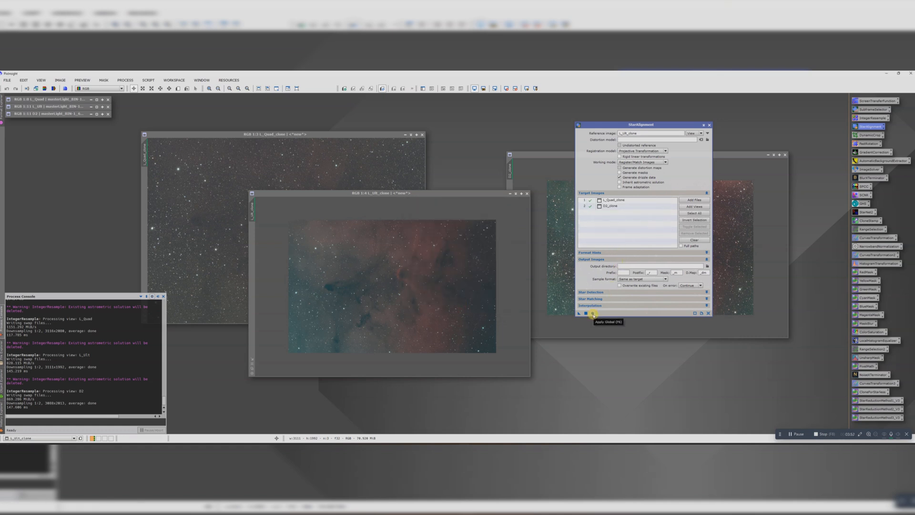
{"action": "left_click", "coordinate": [593, 314]}
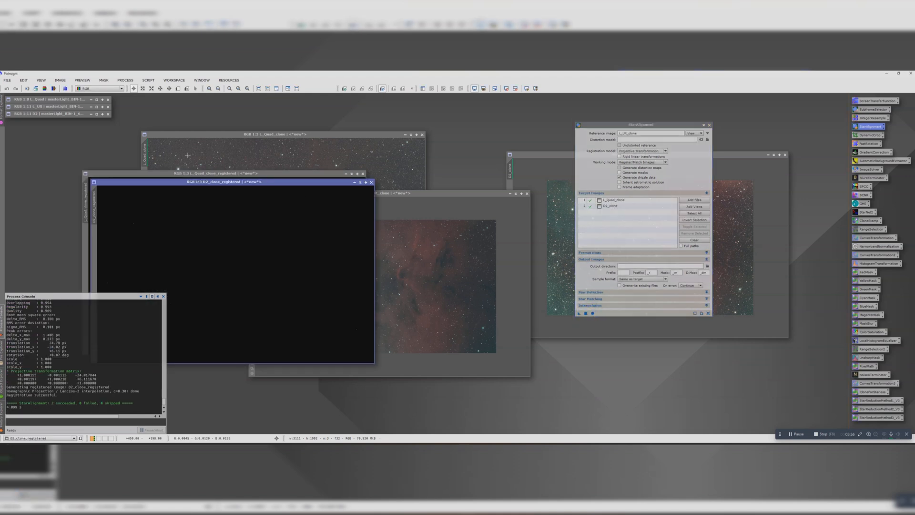
Auto-stretch the display of the registered D2 and L_Quad images and shift their windows apart
{"action": "left_click_drag", "start_coordinate": [200, 180], "coordinate": [215, 188]}
{"action": "left_click", "coordinate": [527, 89]}
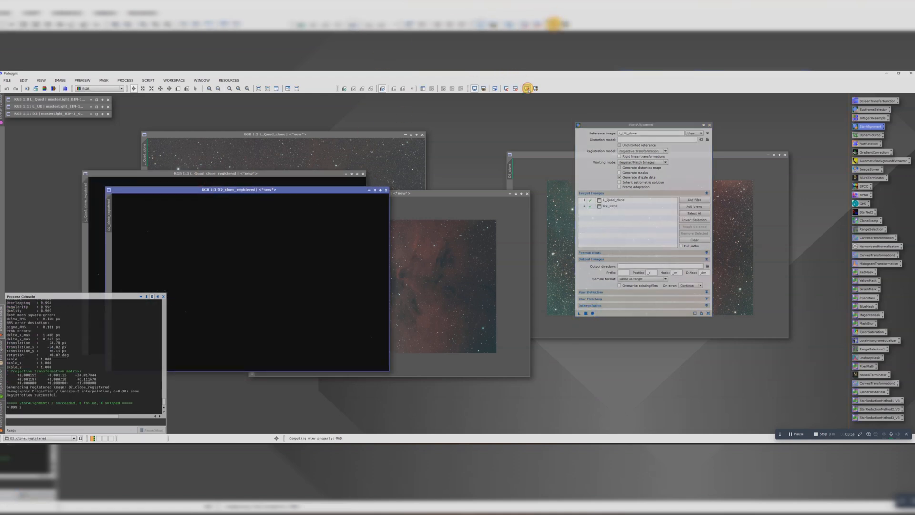
{"action": "left_click", "coordinate": [216, 173]}
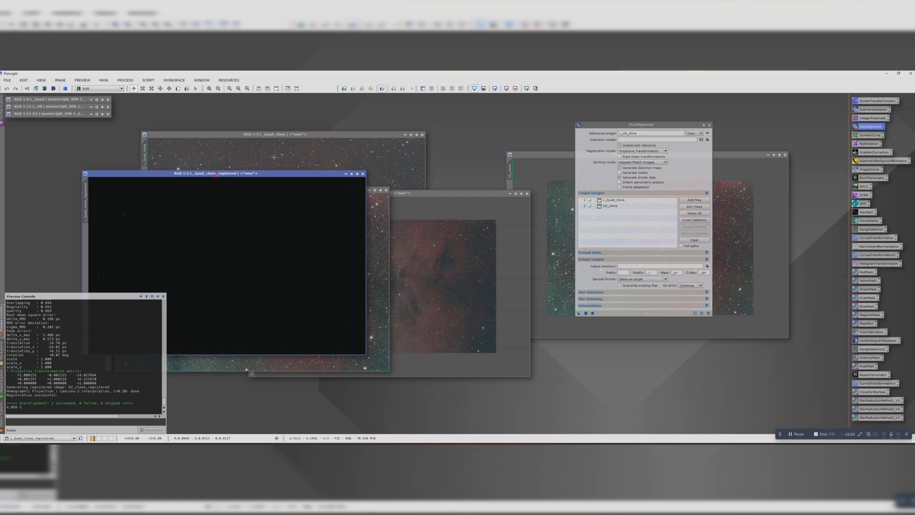
{"action": "left_click", "coordinate": [527, 88]}
{"action": "left_click_drag", "start_coordinate": [220, 173], "coordinate": [166, 192]}
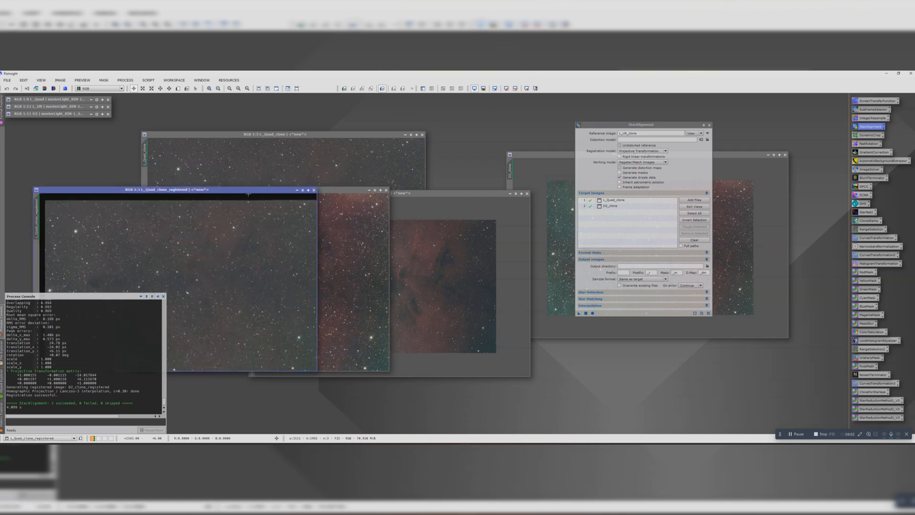
Move the registered D2 image aside and close the L_Quad_clone and L_Ult_clone windows
{"action": "left_click_drag", "start_coordinate": [352, 190], "coordinate": [383, 234]}
{"action": "left_click", "coordinate": [359, 138]}
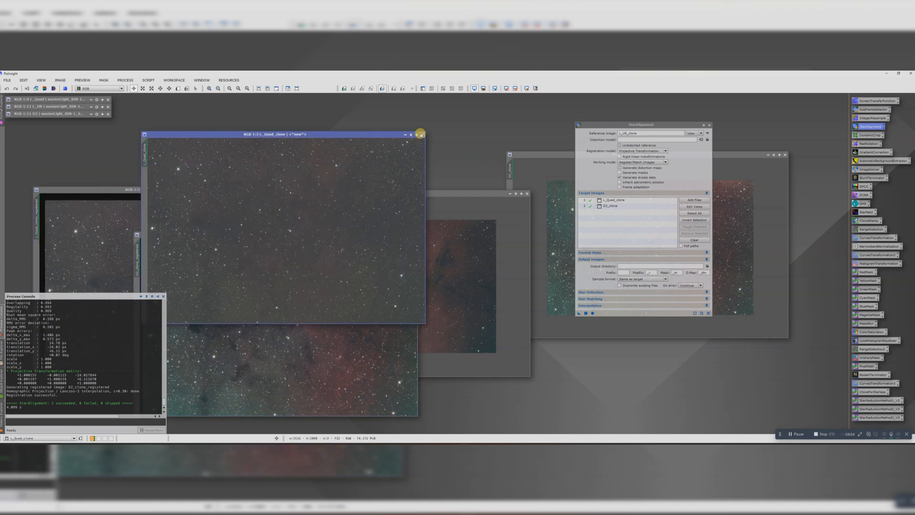
{"action": "left_click", "coordinate": [422, 134]}
{"action": "left_click_drag", "start_coordinate": [486, 191], "coordinate": [419, 172]}
{"action": "left_click", "coordinate": [461, 177]}
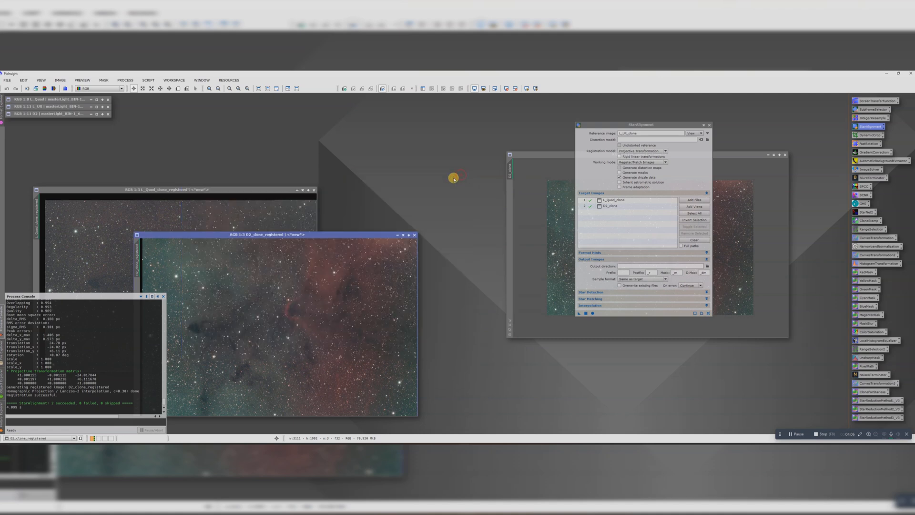
Reposition the registered D2 image and StarAlignment windows, then close the unregistered D2_clone
{"action": "left_click_drag", "start_coordinate": [365, 235], "coordinate": [416, 202]}
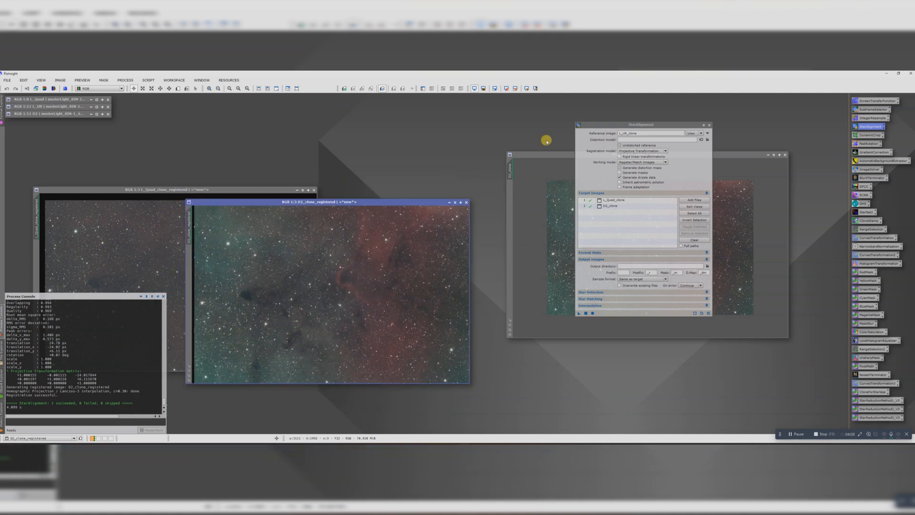
{"action": "left_click_drag", "start_coordinate": [595, 125], "coordinate": [628, 142]}
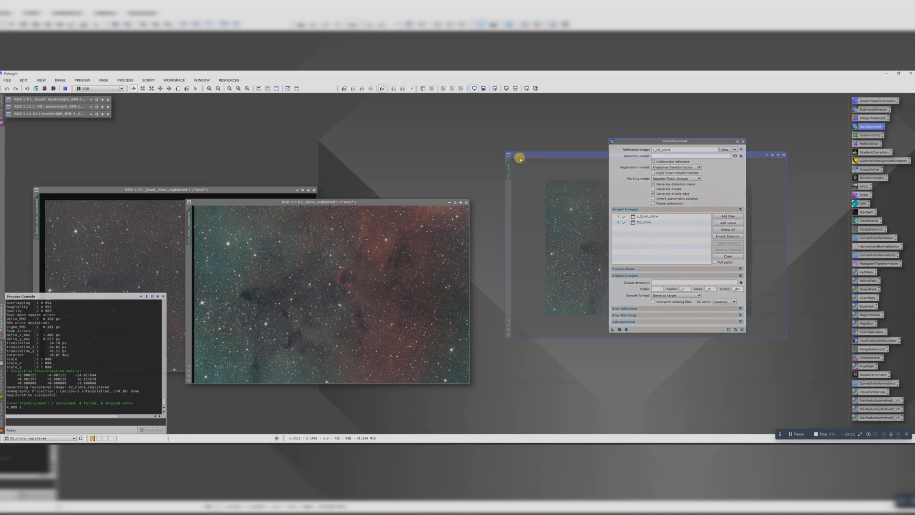
{"action": "left_click_drag", "start_coordinate": [521, 154], "coordinate": [283, 149]}
{"action": "left_click", "coordinate": [547, 149]}
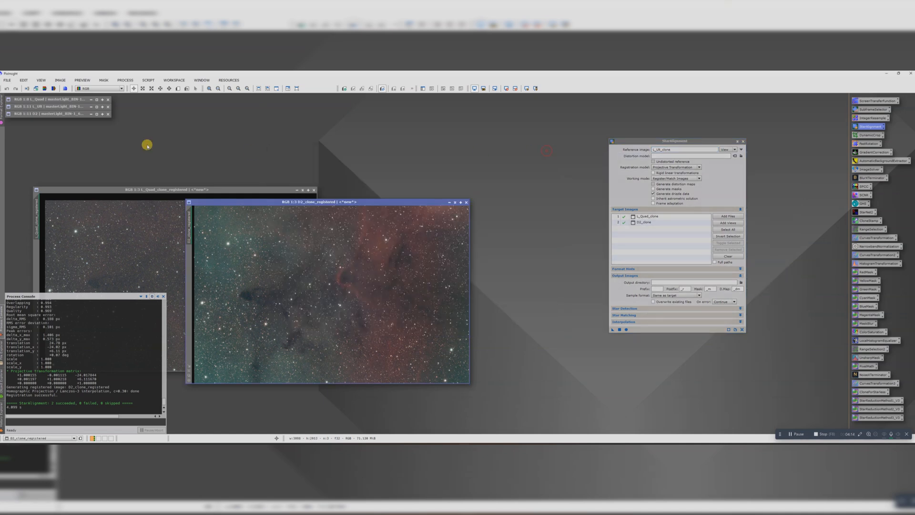
Create a new clone of the L_Ult image, minimise the original and close the StarAlignment process
{"action": "double_click", "coordinate": [46, 106]}
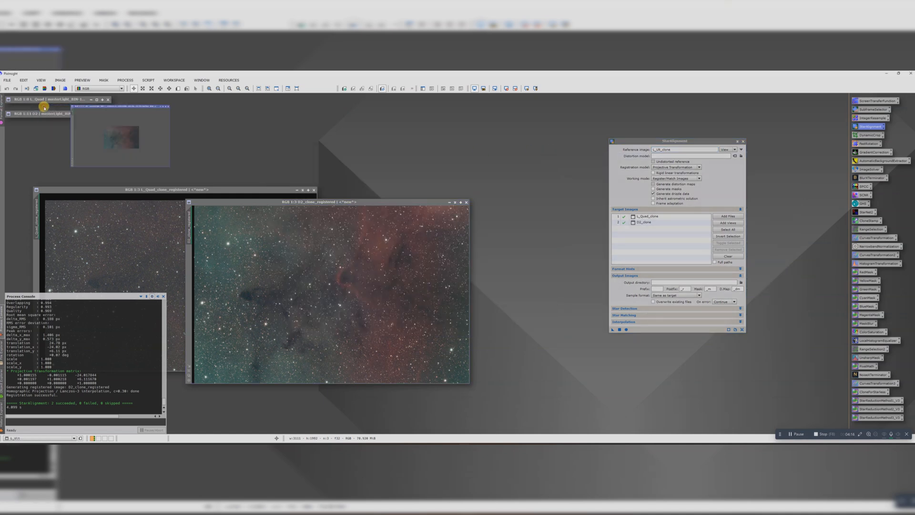
{"action": "left_click_drag", "start_coordinate": [150, 124], "coordinate": [403, 147]}
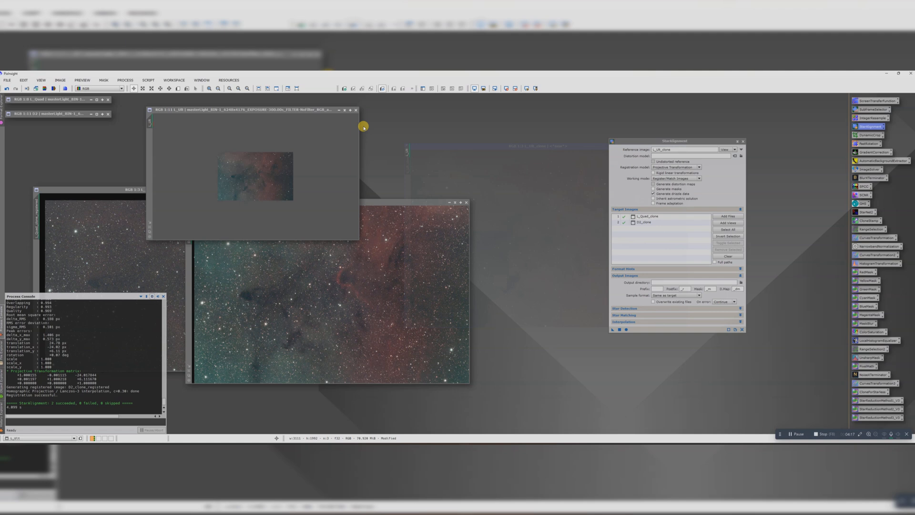
{"action": "left_click", "coordinate": [339, 110]}
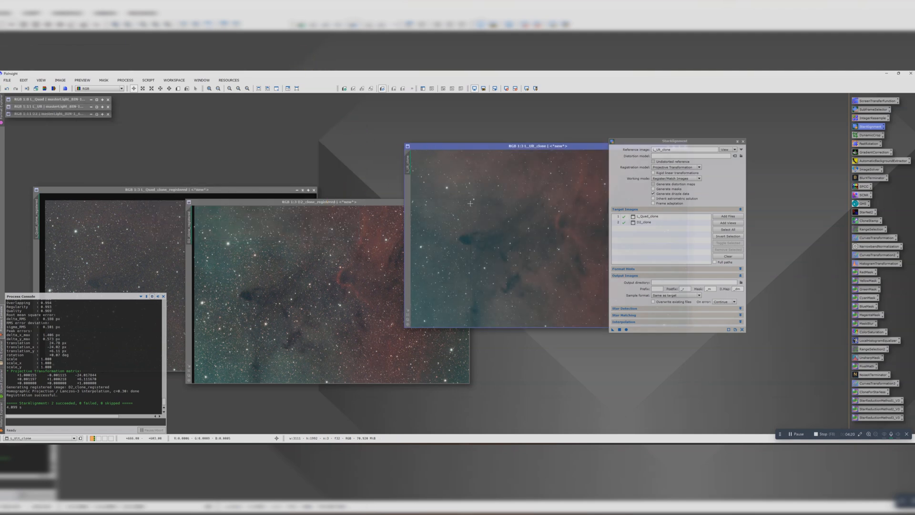
{"action": "scroll", "coordinate": [429, 152], "scroll_direction": "down", "scroll_amount": 1}
{"action": "left_click", "coordinate": [739, 143]}
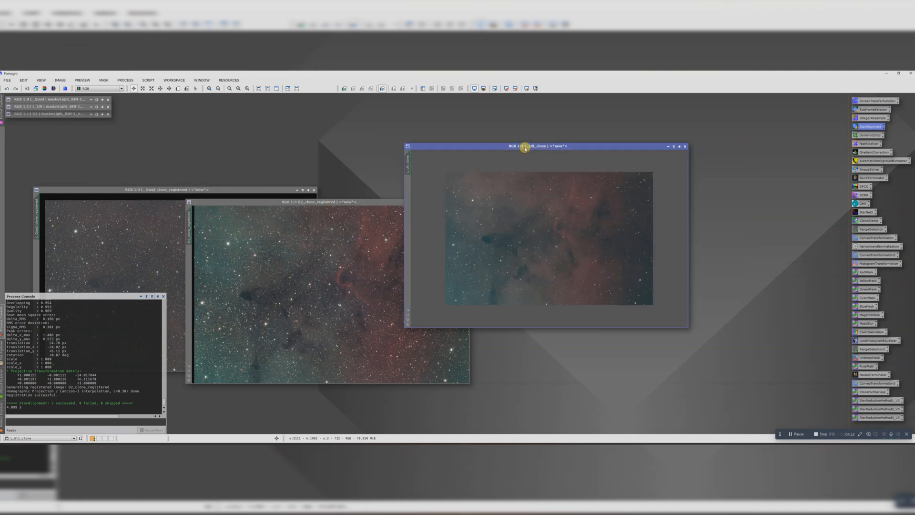
Spread out the L_Ult_clone, registered D2 and registered L_Quad windows and zoom them out to show their full frames
{"action": "left_click_drag", "start_coordinate": [523, 145], "coordinate": [606, 135]}
{"action": "left_click_drag", "start_coordinate": [402, 201], "coordinate": [434, 175]}
{"action": "left_click_drag", "start_coordinate": [194, 190], "coordinate": [190, 156]}
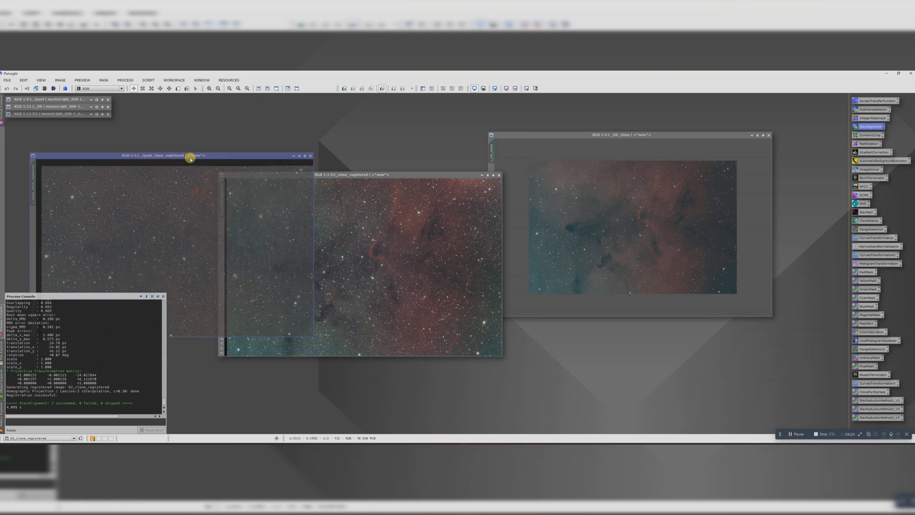
{"action": "scroll", "coordinate": [220, 195], "scroll_direction": "down", "scroll_amount": 1}
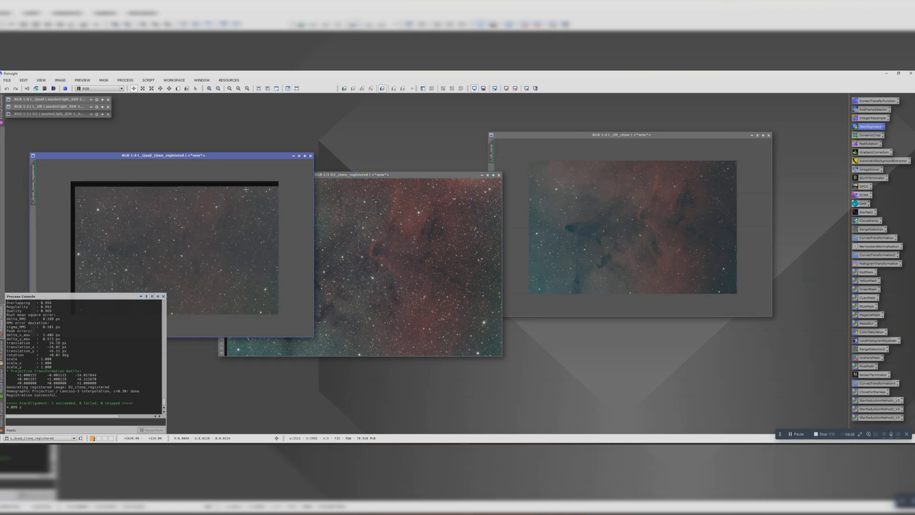
{"action": "left_click_drag", "start_coordinate": [326, 176], "coordinate": [407, 171]}
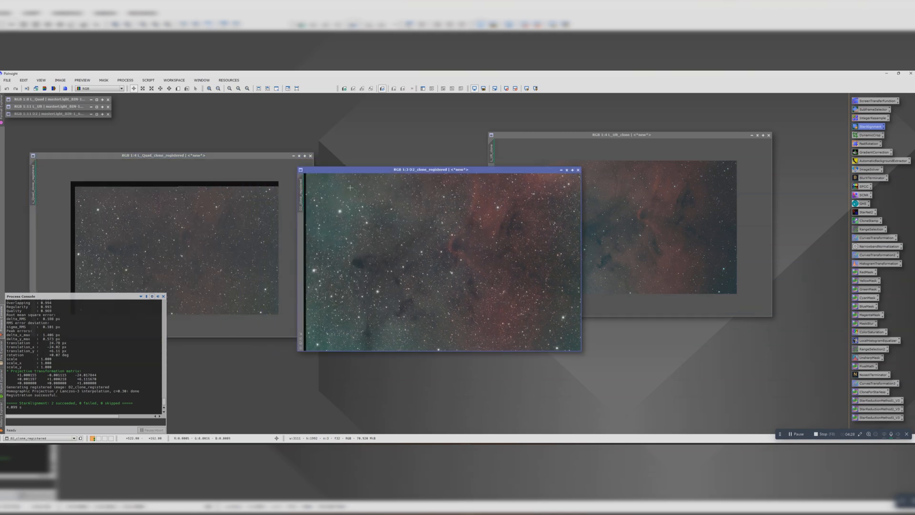
{"action": "left_click", "coordinate": [144, 208]}
{"action": "scroll", "coordinate": [144, 208], "scroll_direction": "down", "scroll_amount": 1}
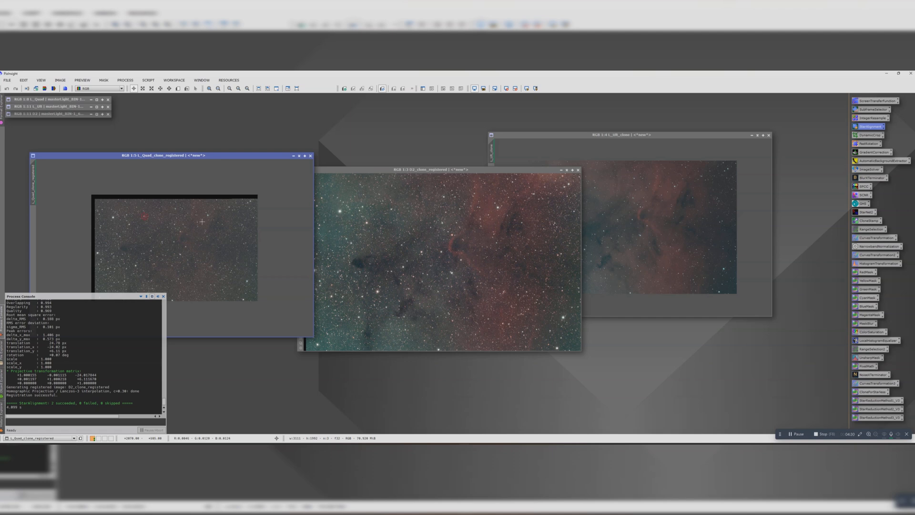
{"action": "left_click", "coordinate": [381, 209]}
{"action": "scroll", "coordinate": [381, 209], "scroll_direction": "down", "scroll_amount": 1}
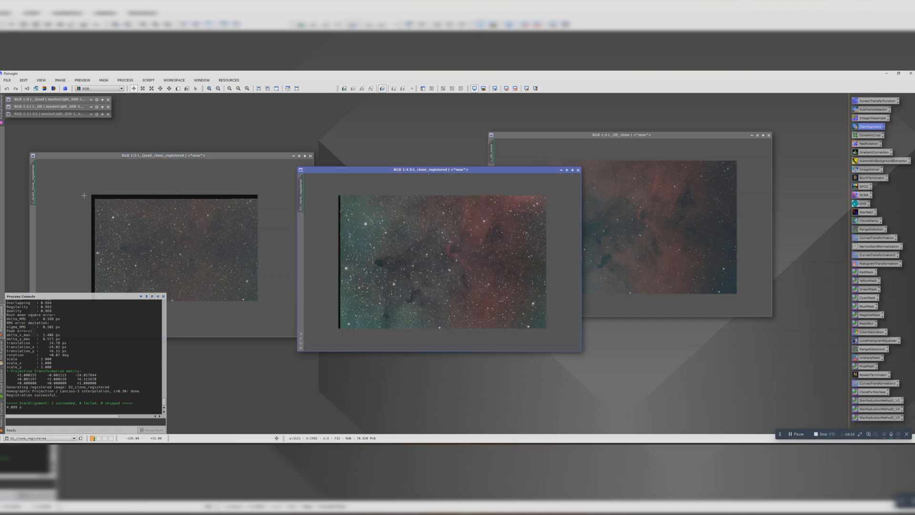
{"action": "left_click_drag", "start_coordinate": [435, 169], "coordinate": [437, 209]}
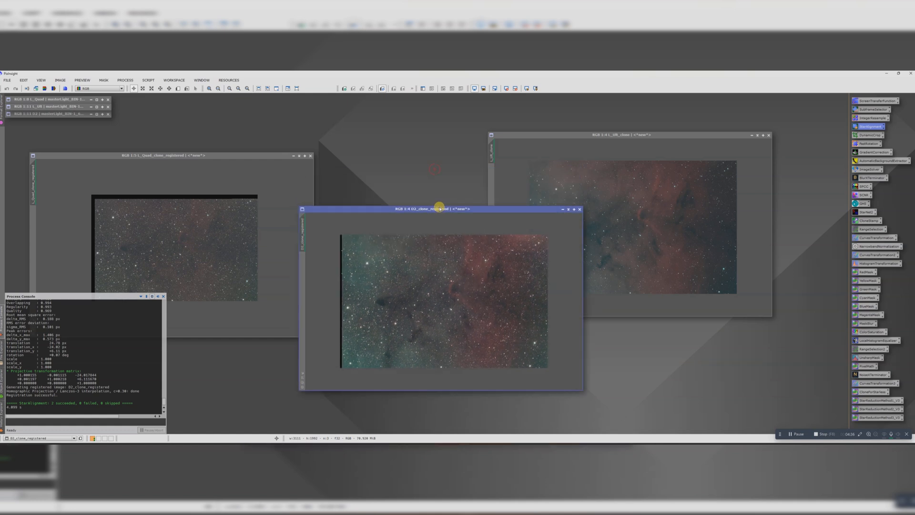
{"action": "double_click", "coordinate": [864, 136]}
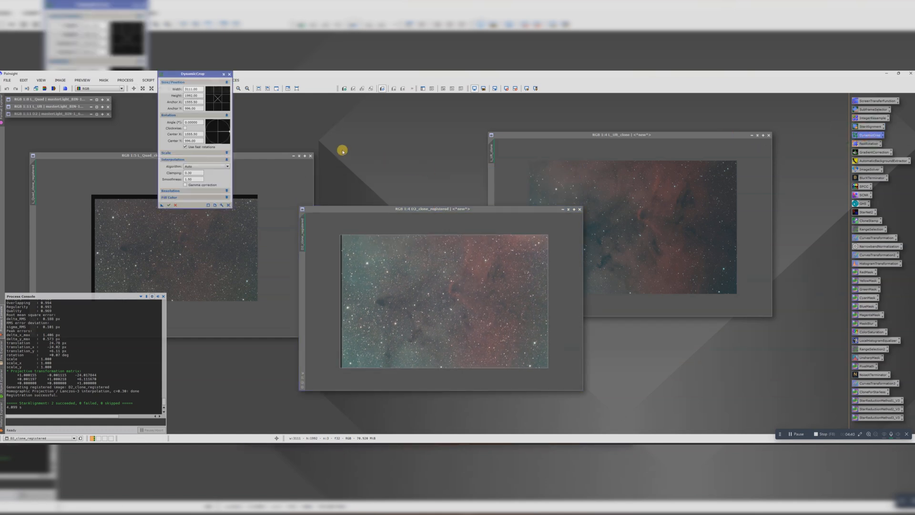
{"action": "left_click", "coordinate": [229, 74]}
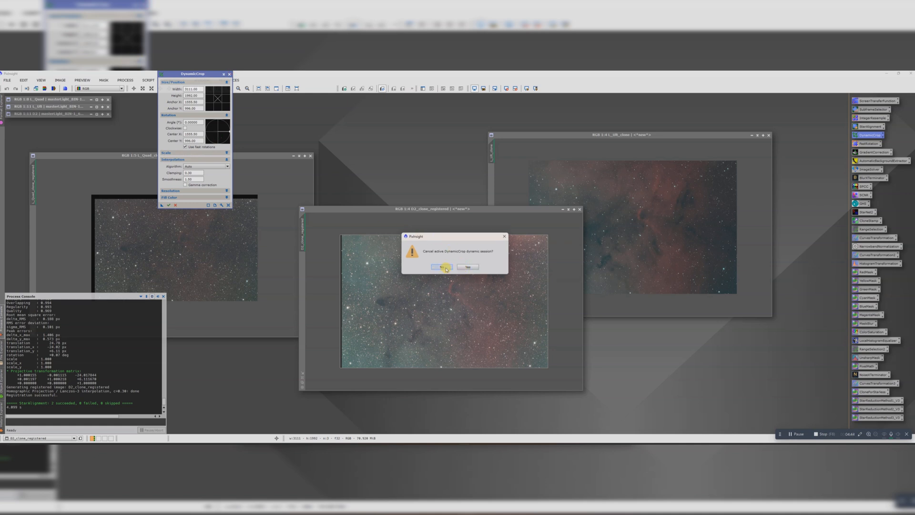
{"action": "left_click", "coordinate": [444, 267]}
{"action": "left_click", "coordinate": [229, 74]}
{"action": "left_click", "coordinate": [468, 267]}
Define a DynamicCrop area on the registered L_Quad image that excludes the black alignment borders, about 2930 × 1880 pixels
{"action": "left_click_drag", "start_coordinate": [273, 157], "coordinate": [496, 136]}
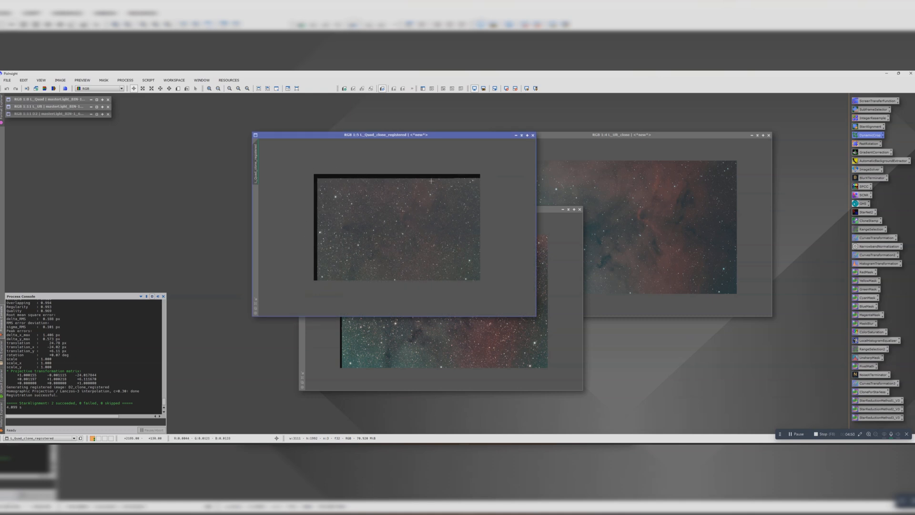
{"action": "left_click_drag", "start_coordinate": [358, 133], "coordinate": [337, 127]}
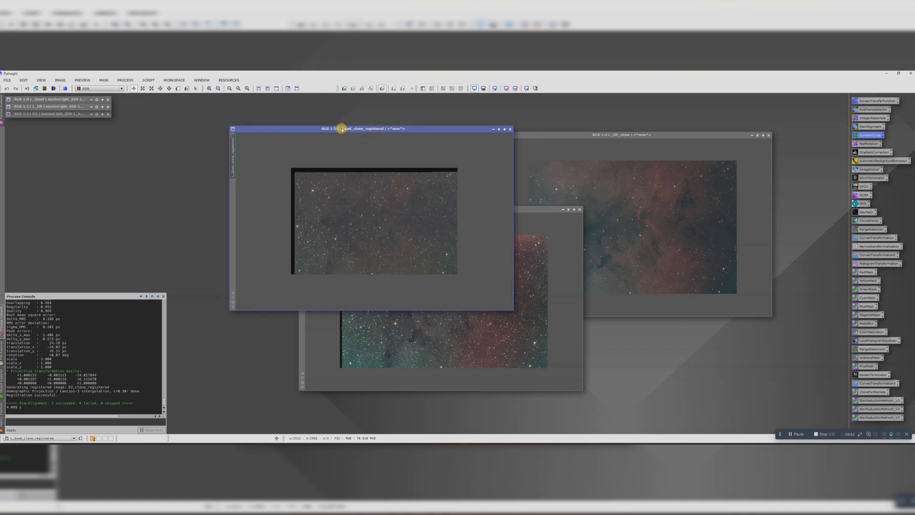
{"action": "double_click", "coordinate": [866, 135]}
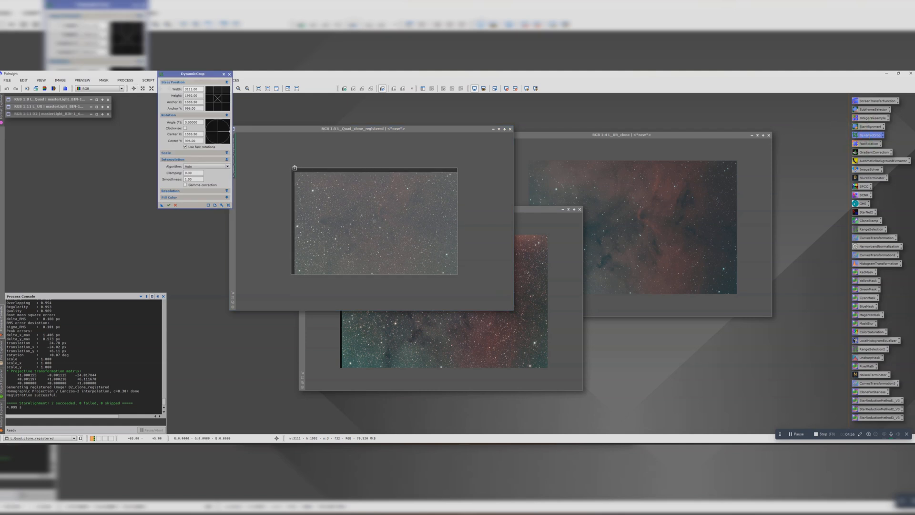
{"action": "left_click_drag", "start_coordinate": [291, 167], "coordinate": [296, 170]}
{"action": "left_click_drag", "start_coordinate": [339, 211], "coordinate": [334, 211]}
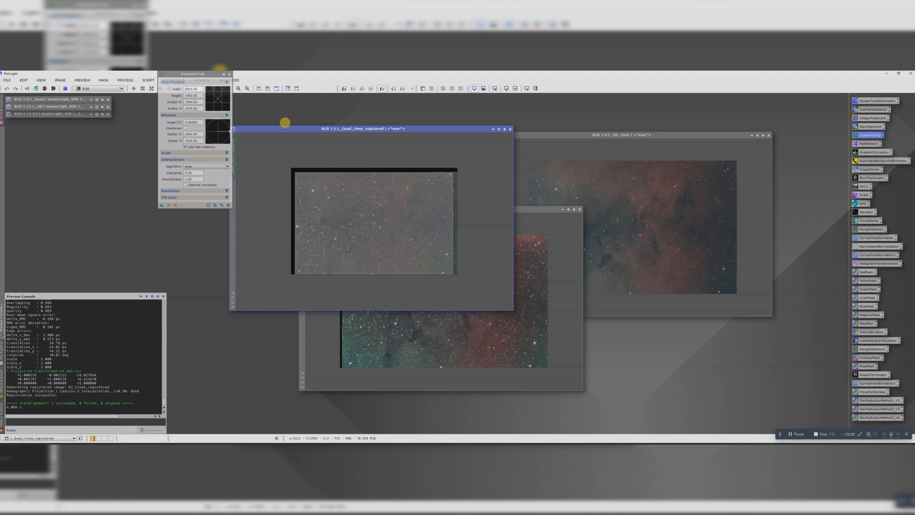
Apply the same crop to the registered D2, L_Ult_clone and registered L_Quad images, then reposition the L_Quad and D2 windows
{"action": "left_click_drag", "start_coordinate": [286, 129], "coordinate": [149, 227]}
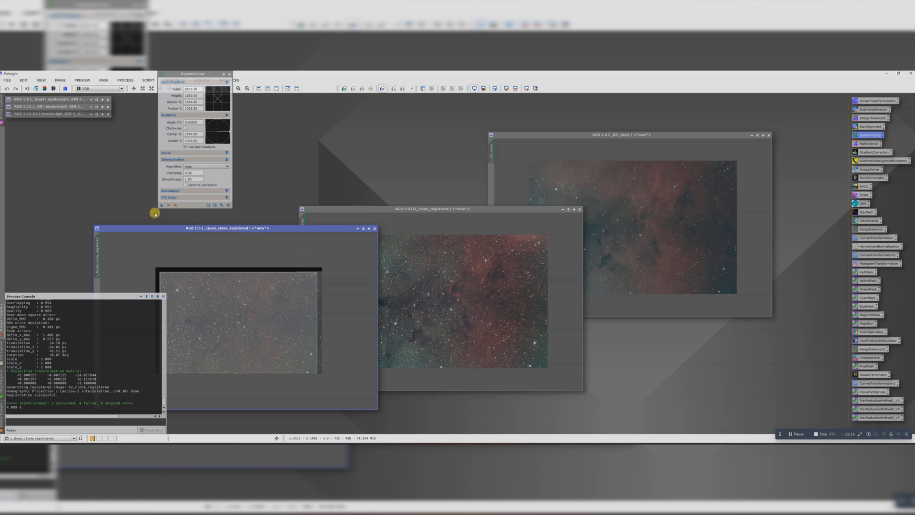
{"action": "left_click_drag", "start_coordinate": [161, 206], "coordinate": [447, 282]}
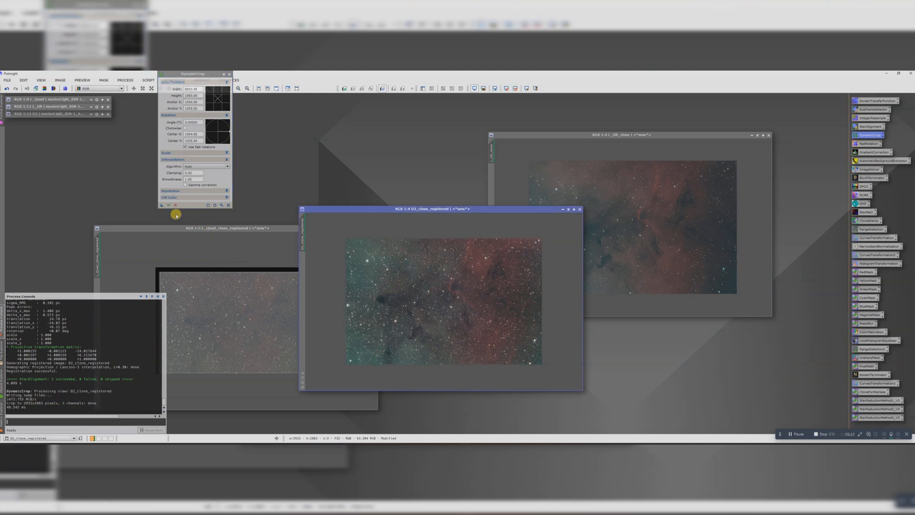
{"action": "left_click_drag", "start_coordinate": [161, 205], "coordinate": [636, 217]}
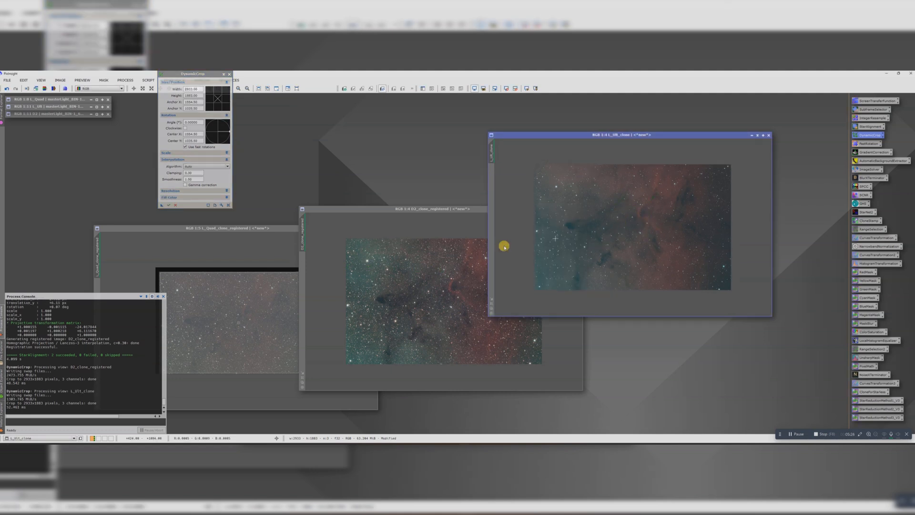
{"action": "left_click", "coordinate": [169, 206]}
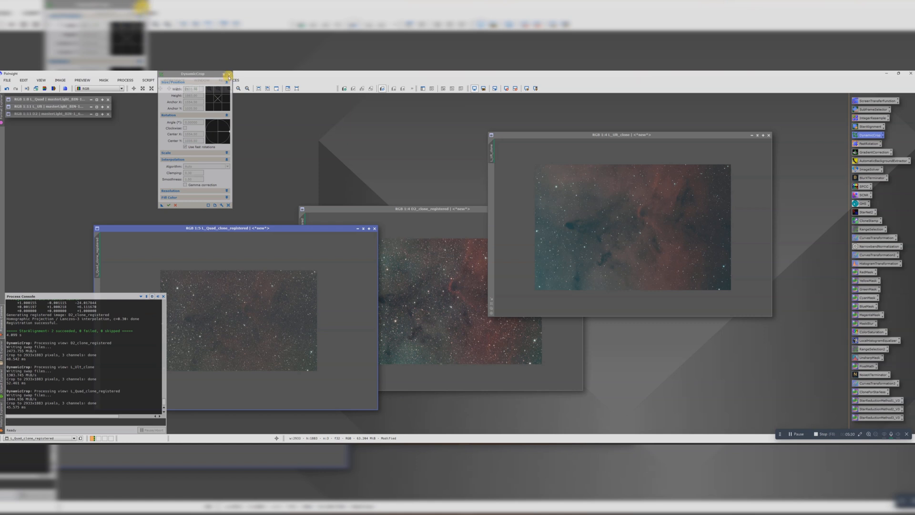
{"action": "left_click", "coordinate": [229, 74]}
{"action": "left_click_drag", "start_coordinate": [231, 229], "coordinate": [222, 124]}
{"action": "left_click_drag", "start_coordinate": [383, 209], "coordinate": [356, 185]}
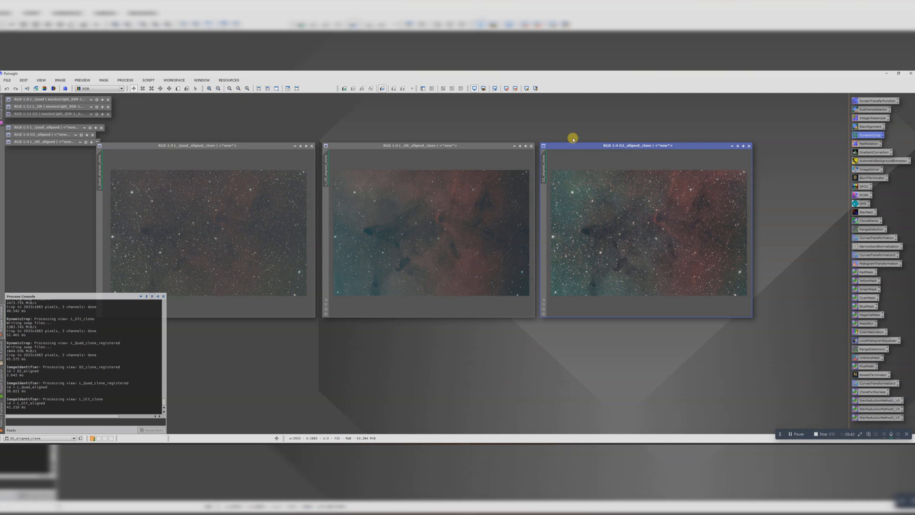
Compare the D2_aligned_clone framing with L_Ult_aligned_clone by laying its window over the other, then return it to its place
{"action": "left_click_drag", "start_coordinate": [568, 148], "coordinate": [586, 143]}
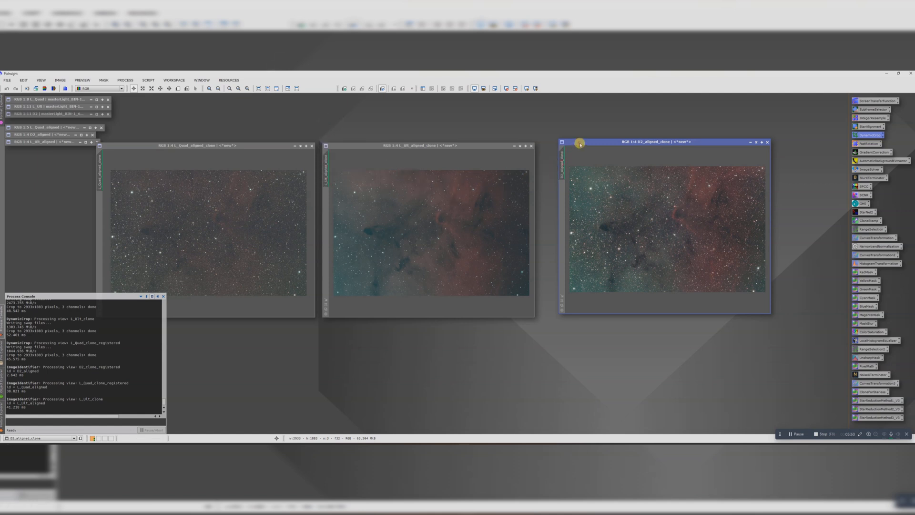
{"action": "left_click_drag", "start_coordinate": [578, 143], "coordinate": [342, 145]}
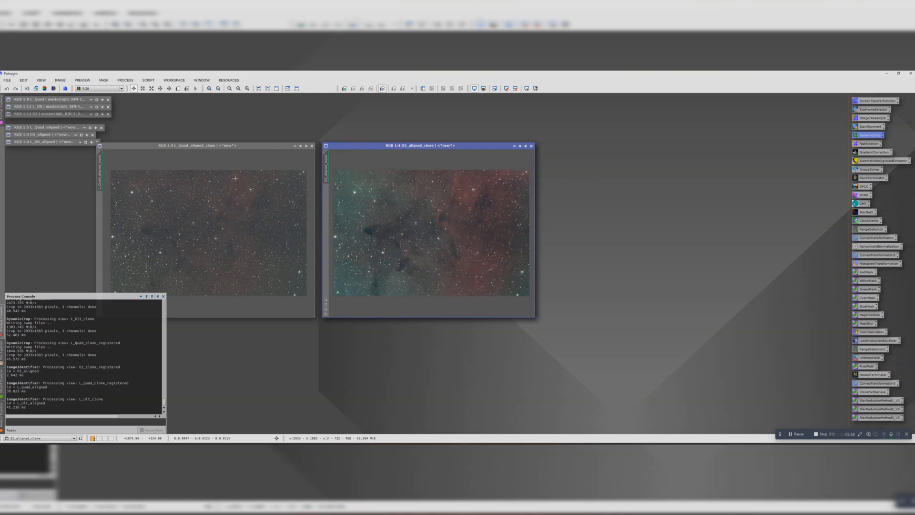
{"action": "left_click_drag", "start_coordinate": [350, 146], "coordinate": [566, 146]}
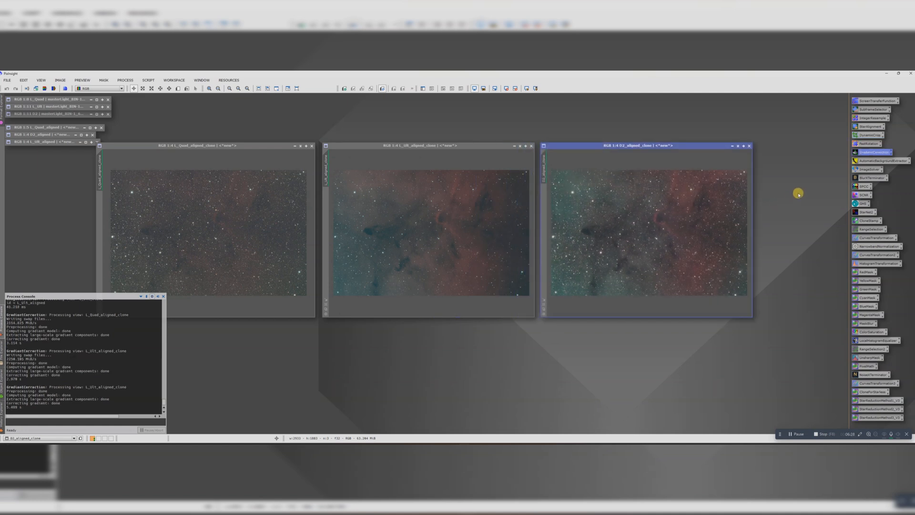
Increase the GradientCorrection scale and smoothness and apply the correction to the L_Quad, L_Ult and D2 aligned clones
{"action": "double_click", "coordinate": [866, 153]}
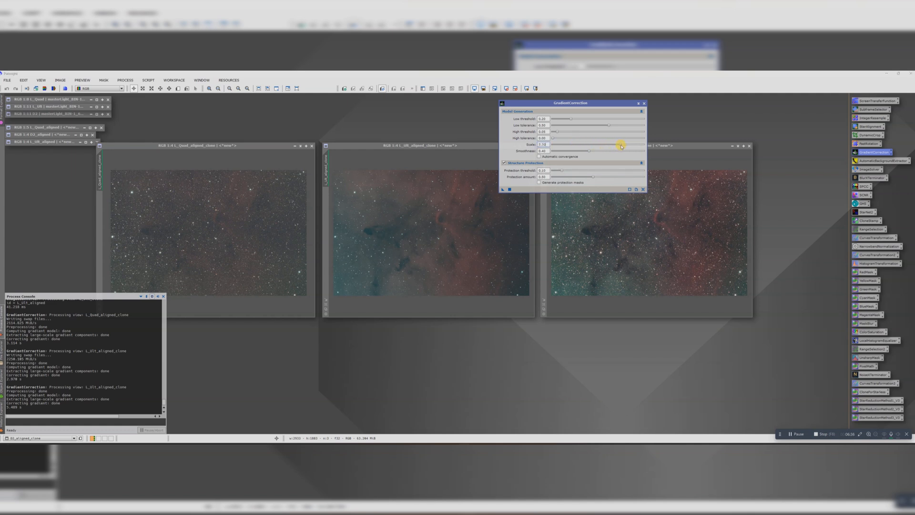
{"action": "left_click_drag", "start_coordinate": [589, 151], "coordinate": [617, 152]}
{"action": "left_click_drag", "start_coordinate": [502, 190], "coordinate": [265, 215]}
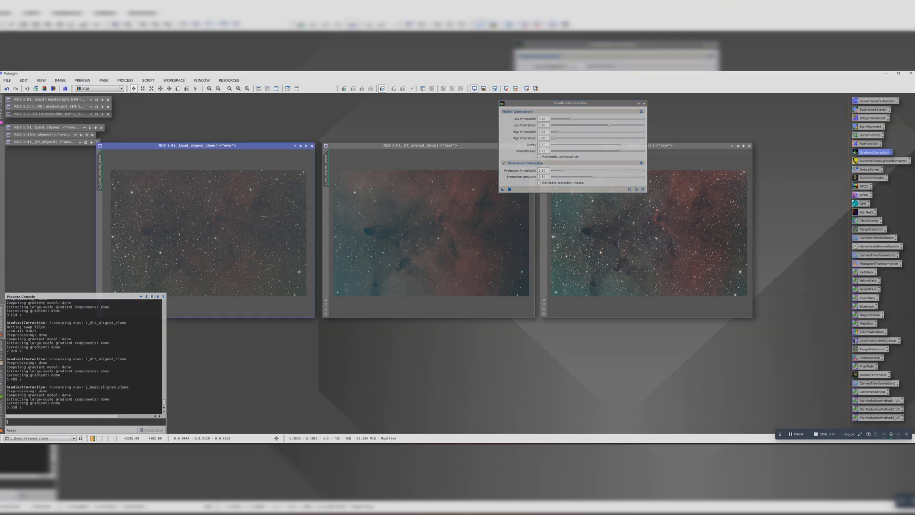
{"action": "left_click", "coordinate": [509, 189]}
{"action": "left_click_drag", "start_coordinate": [503, 191], "coordinate": [434, 222]}
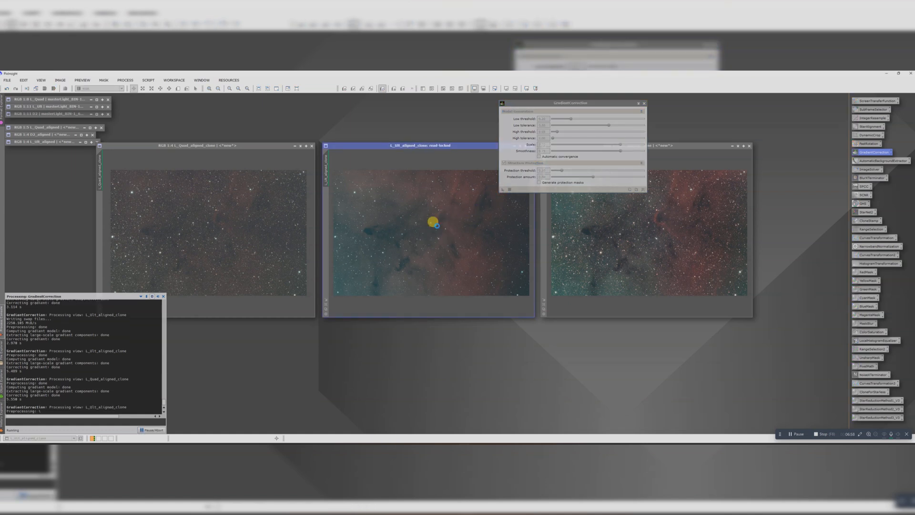
{"action": "left_click_drag", "start_coordinate": [503, 189], "coordinate": [631, 240]}
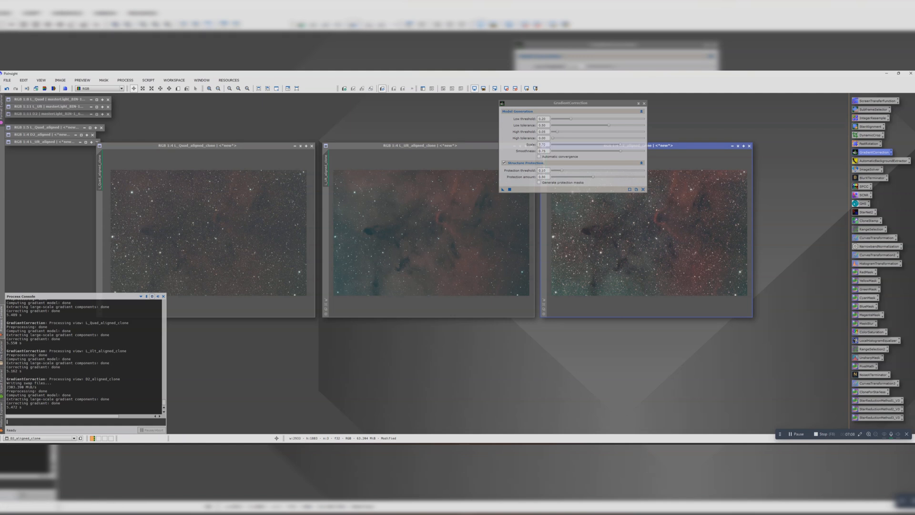
{"action": "left_click", "coordinate": [644, 103]}
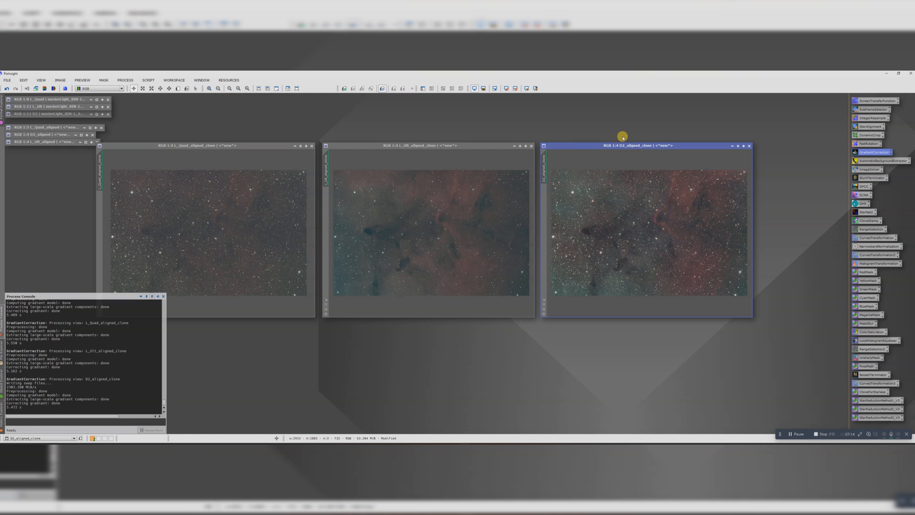
Plate-solve the L_Quad_aligned_clone image by running the ImageSolver script on the active window
{"action": "left_click", "coordinate": [267, 146]}
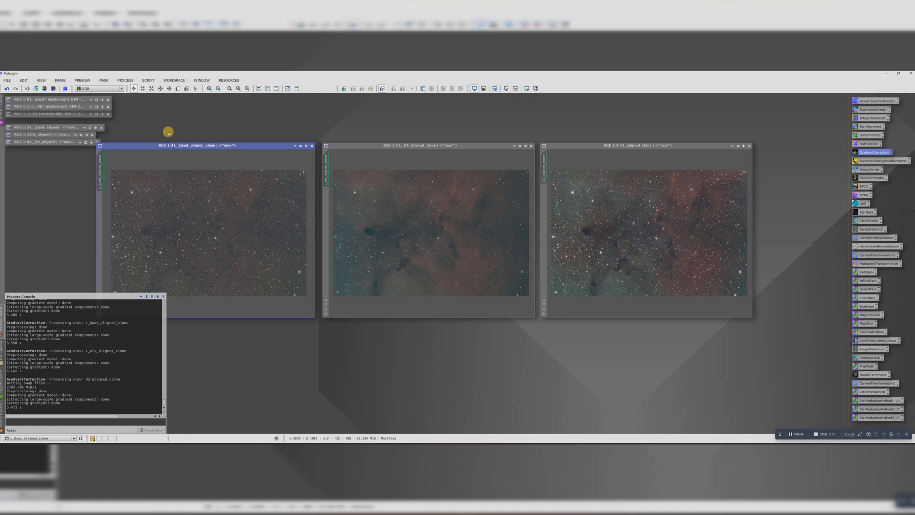
{"action": "left_click", "coordinate": [149, 81]}
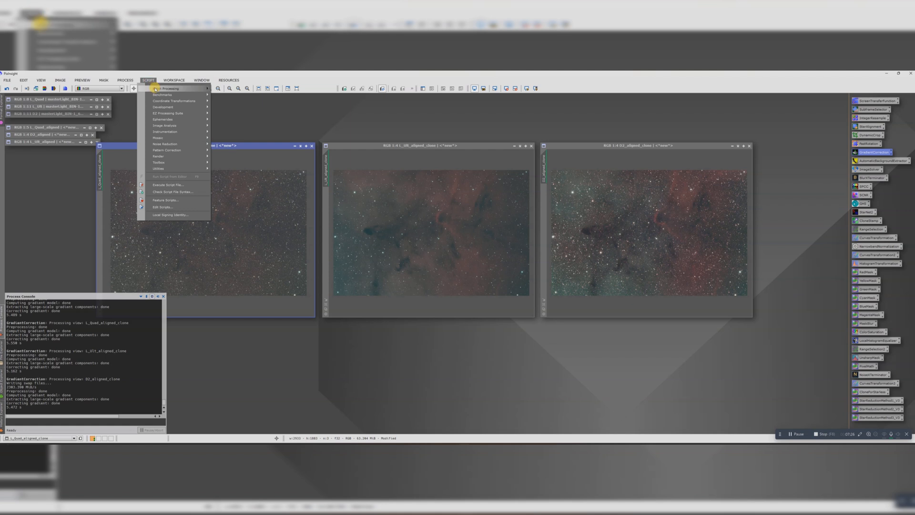
{"action": "mouse_move", "coordinate": [160, 97]}
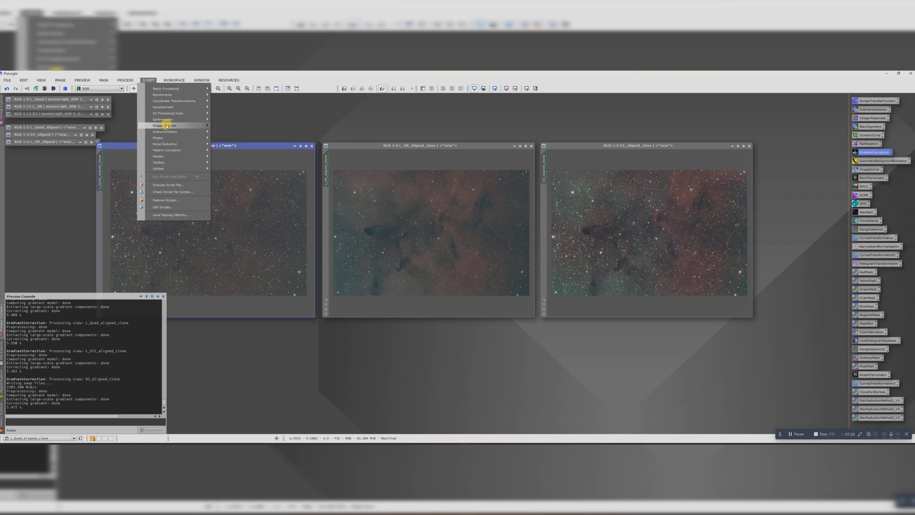
{"action": "mouse_move", "coordinate": [166, 140]}
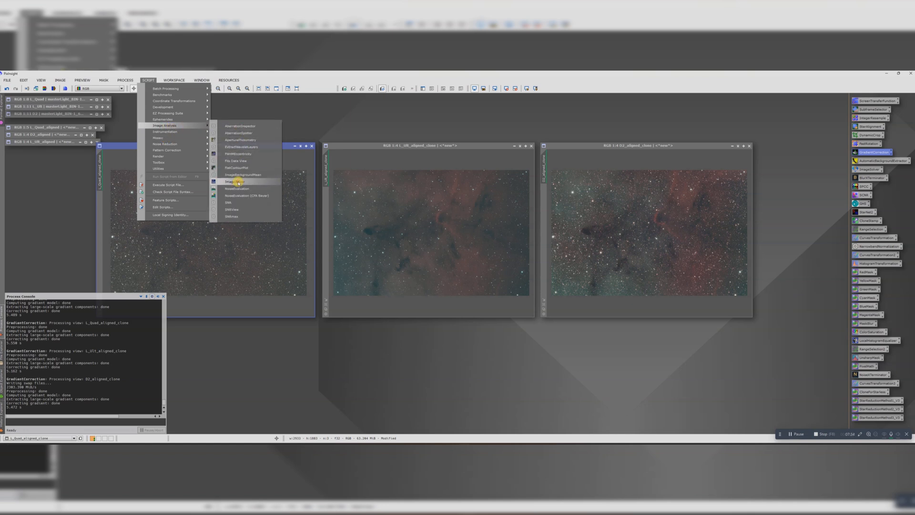
{"action": "left_click", "coordinate": [237, 182]}
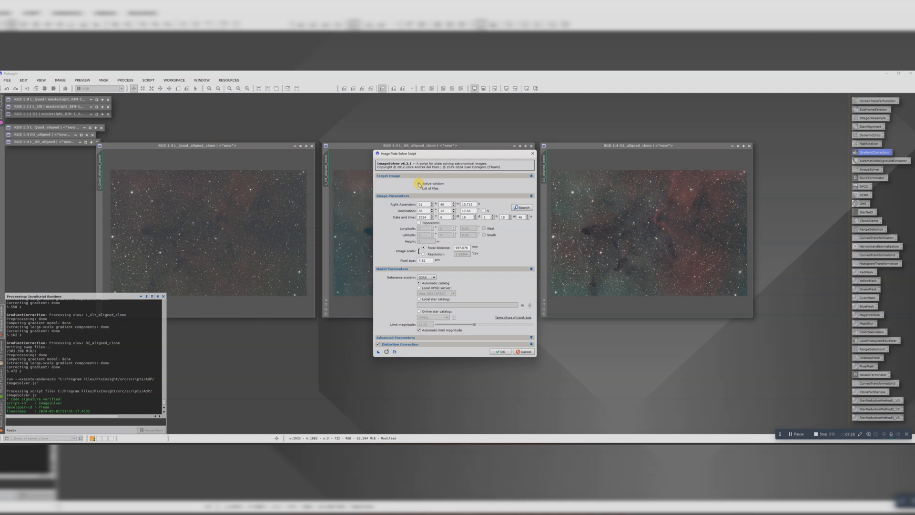
{"action": "left_click", "coordinate": [501, 351]}
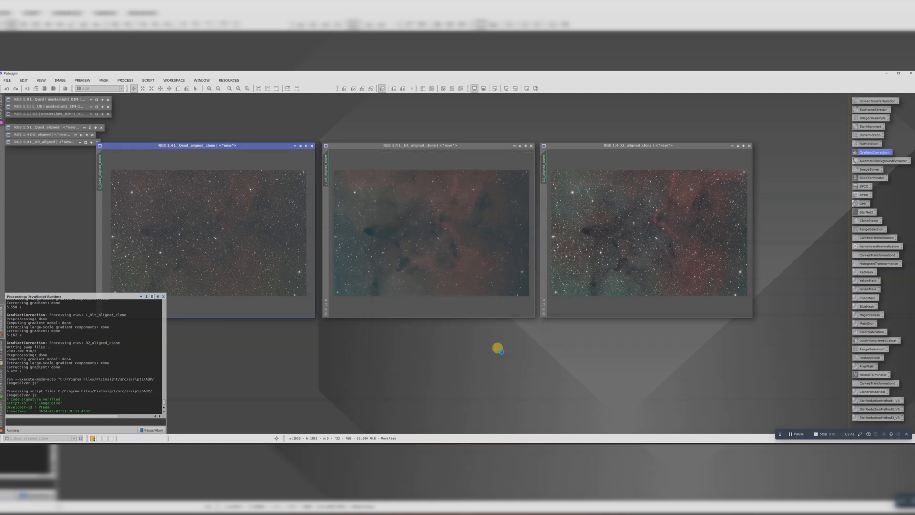
Plate-solve the L_Ult_aligned_clone image by running the ImageSolver script on the active window
{"action": "left_click", "coordinate": [425, 148]}
{"action": "left_click", "coordinate": [141, 80]}
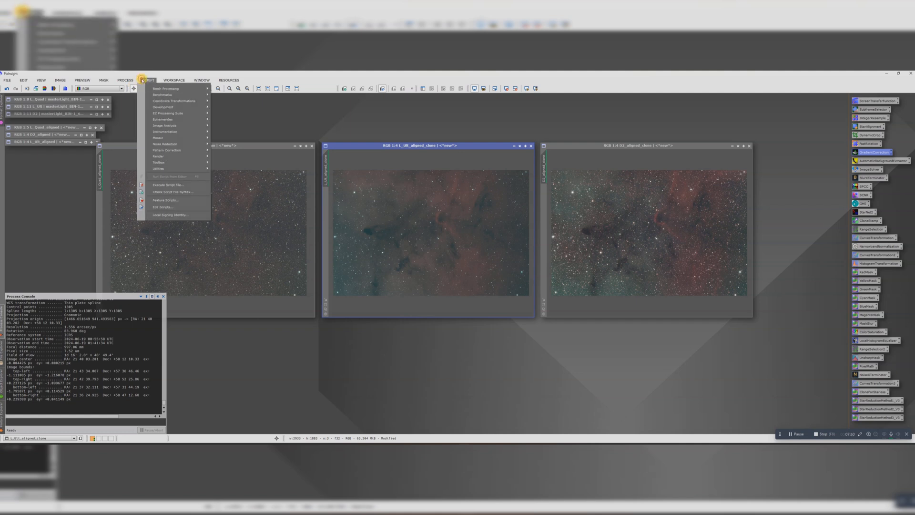
{"action": "mouse_move", "coordinate": [176, 125]}
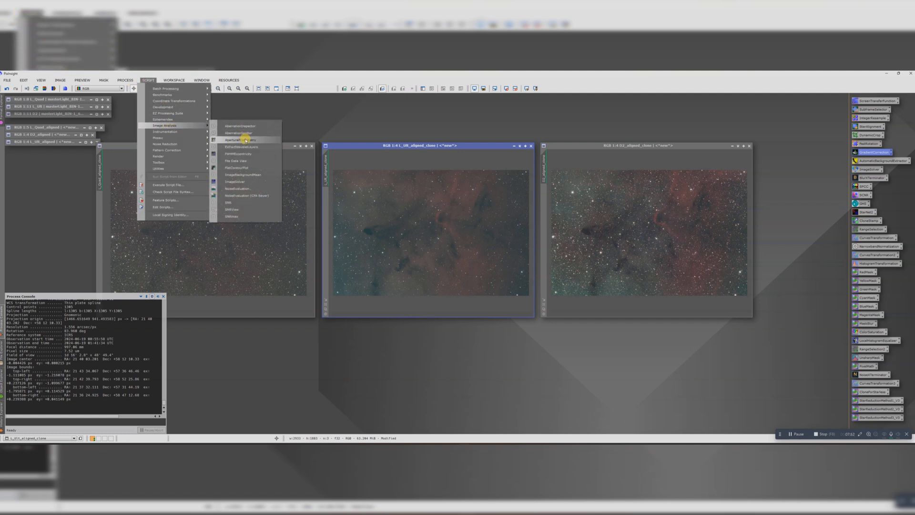
{"action": "left_click", "coordinate": [235, 181]}
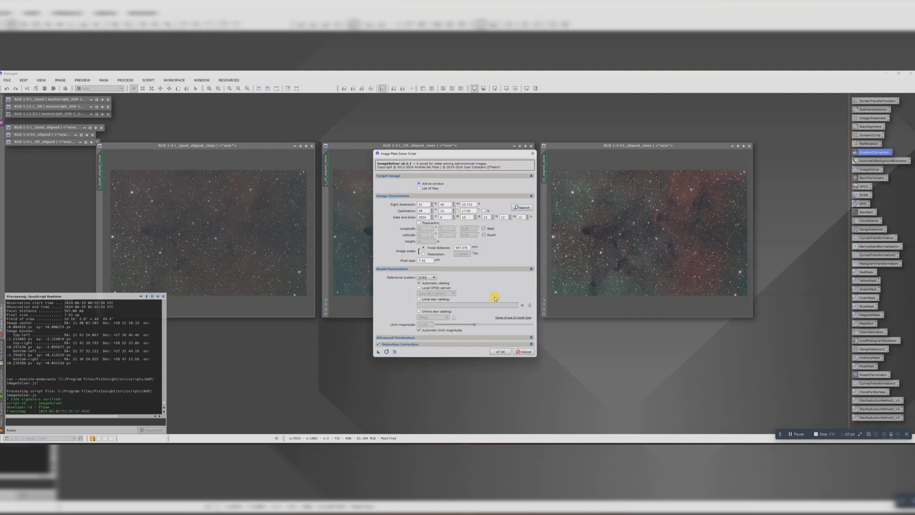
{"action": "left_click", "coordinate": [500, 351]}
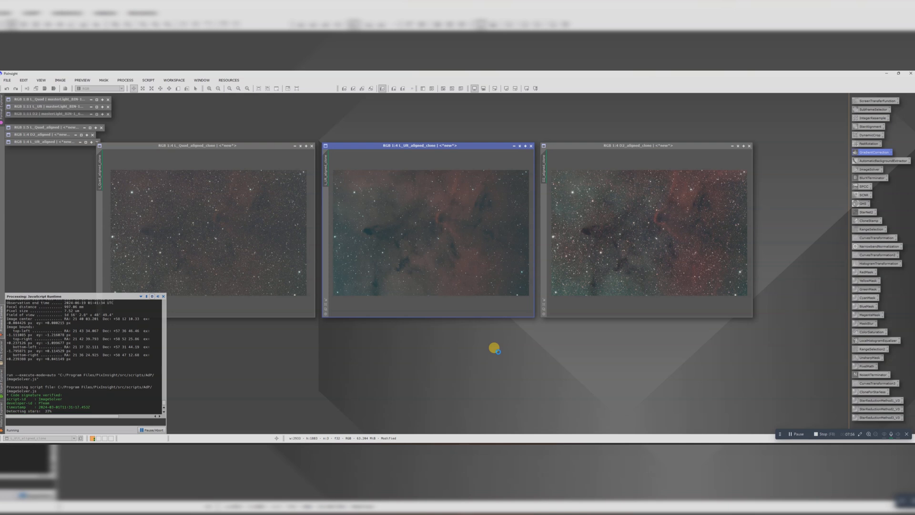
Plate-solve the D2_aligned_clone image with the ImageSolver script, using the prefilled parameters
{"action": "left_click", "coordinate": [586, 145]}
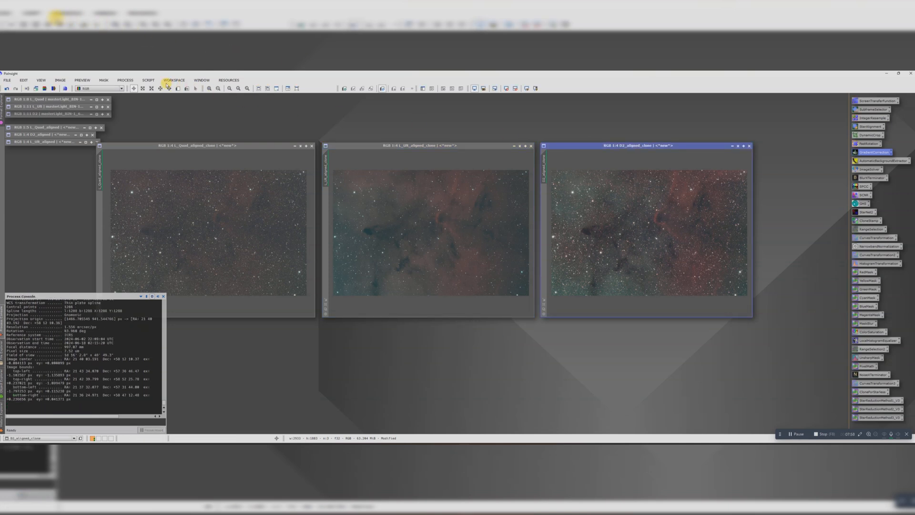
{"action": "left_click", "coordinate": [148, 80]}
{"action": "mouse_move", "coordinate": [166, 126]}
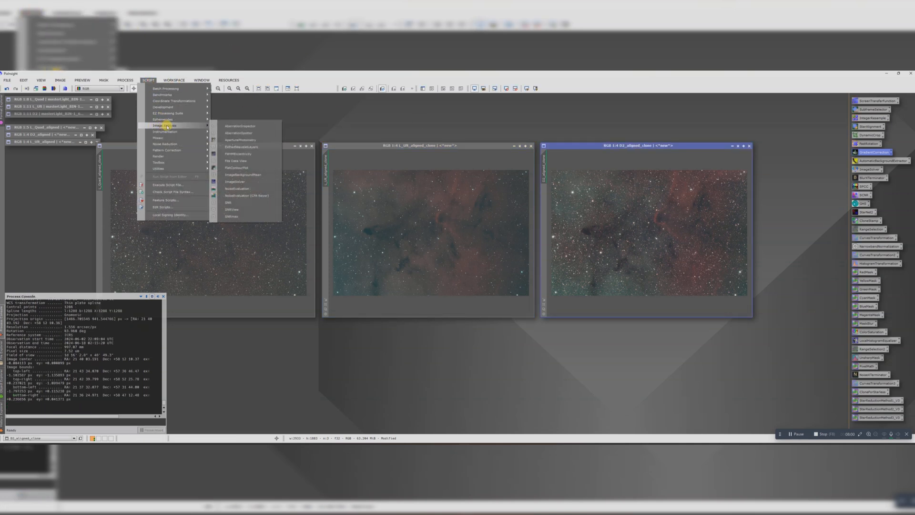
{"action": "left_click", "coordinate": [240, 182]}
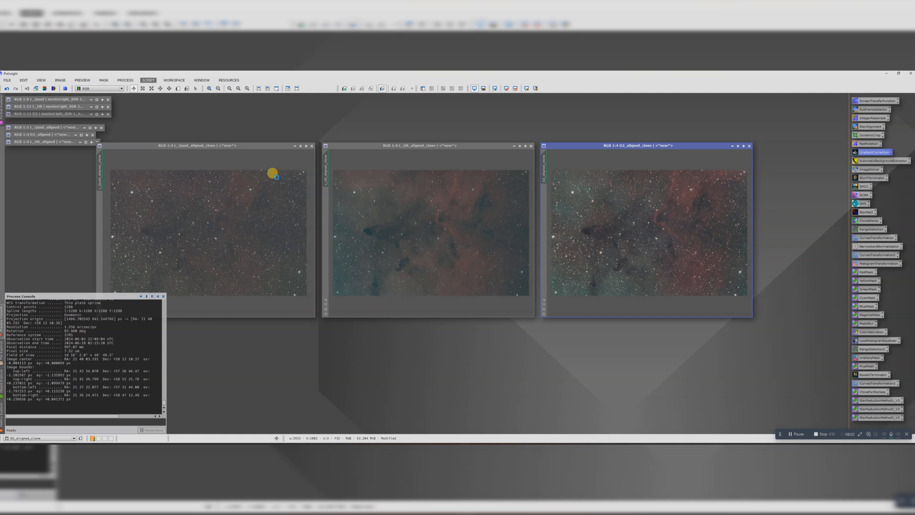
{"action": "left_click", "coordinate": [498, 352]}
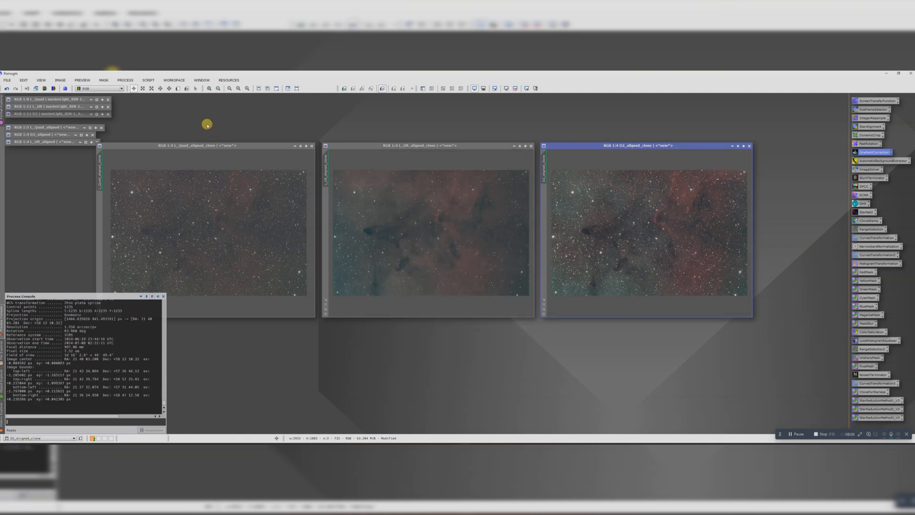
Evaluate the L_Quad_aligned_clone stars with the PSFImage script, examine the FWHMx and FWHMy values, and close the script
{"action": "left_click", "coordinate": [200, 145]}
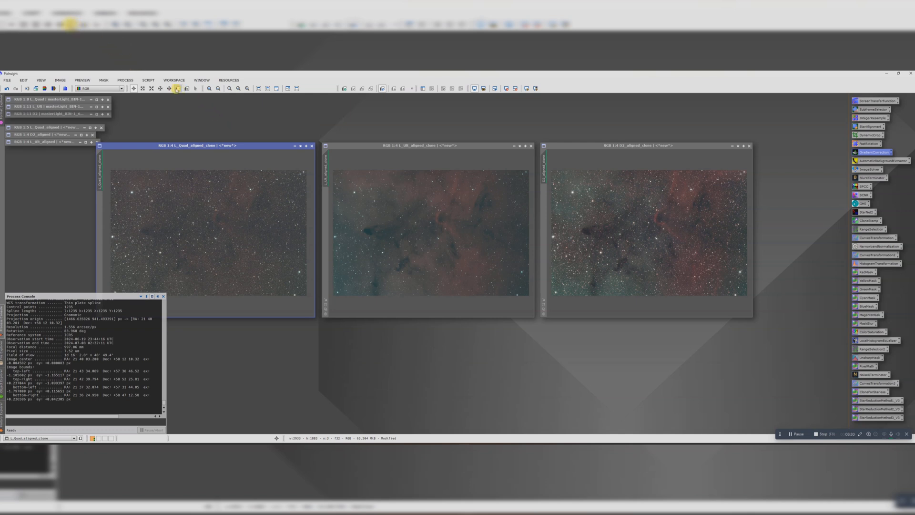
{"action": "left_click", "coordinate": [149, 82]}
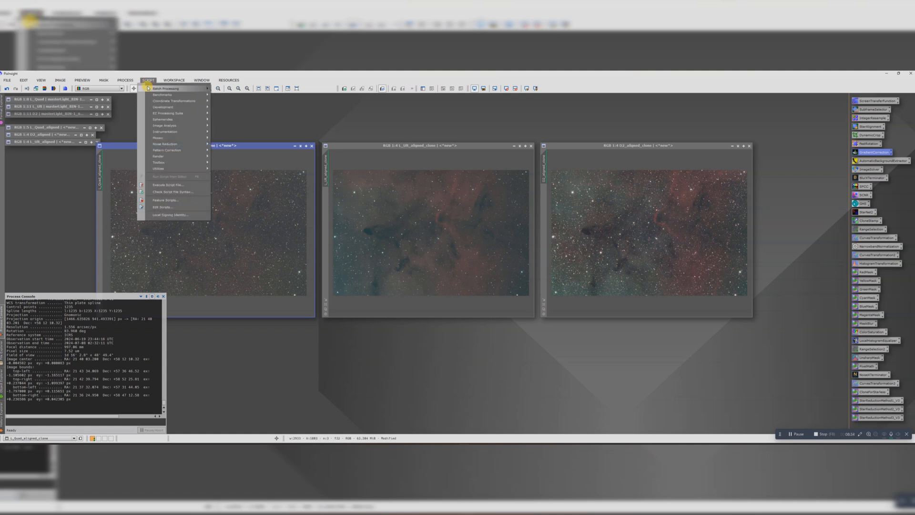
{"action": "mouse_move", "coordinate": [163, 155]}
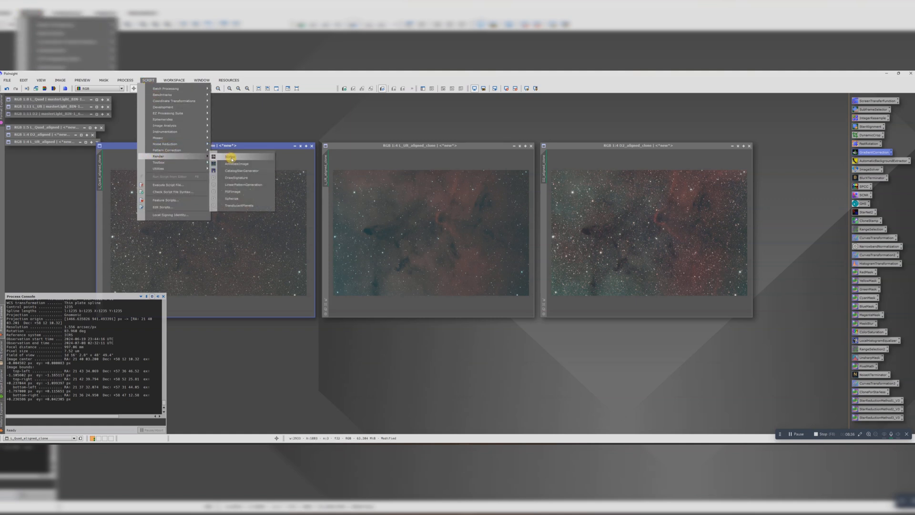
{"action": "left_click", "coordinate": [233, 186]}
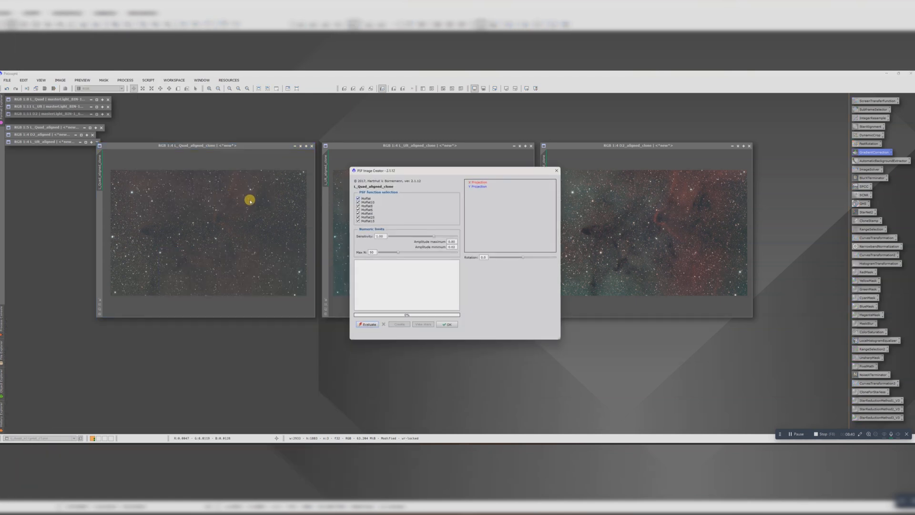
{"action": "left_click", "coordinate": [369, 324]}
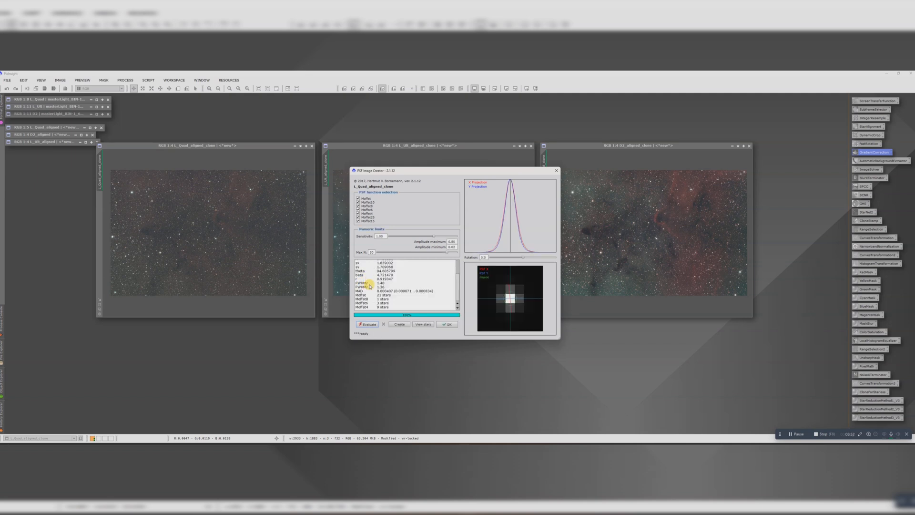
{"action": "left_click", "coordinate": [359, 283]}
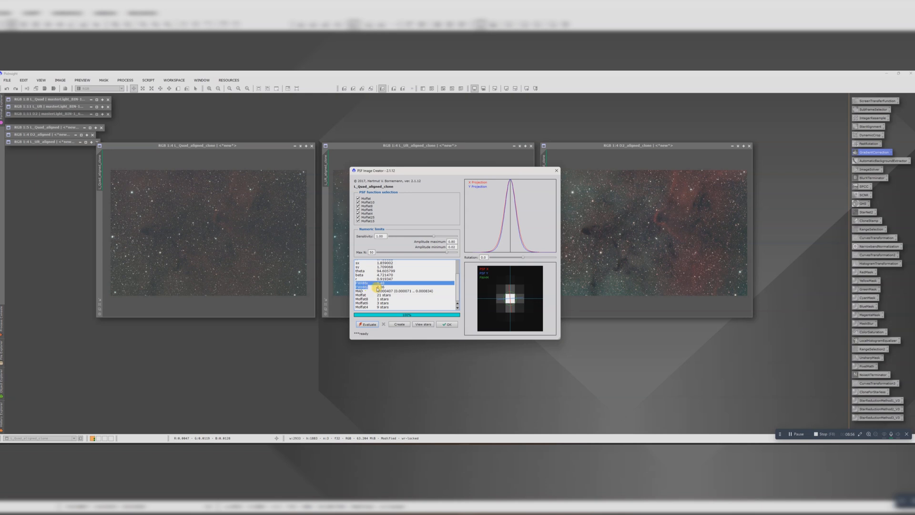
{"action": "left_click_drag", "start_coordinate": [386, 287], "coordinate": [380, 284]}
{"action": "left_click", "coordinate": [384, 288]}
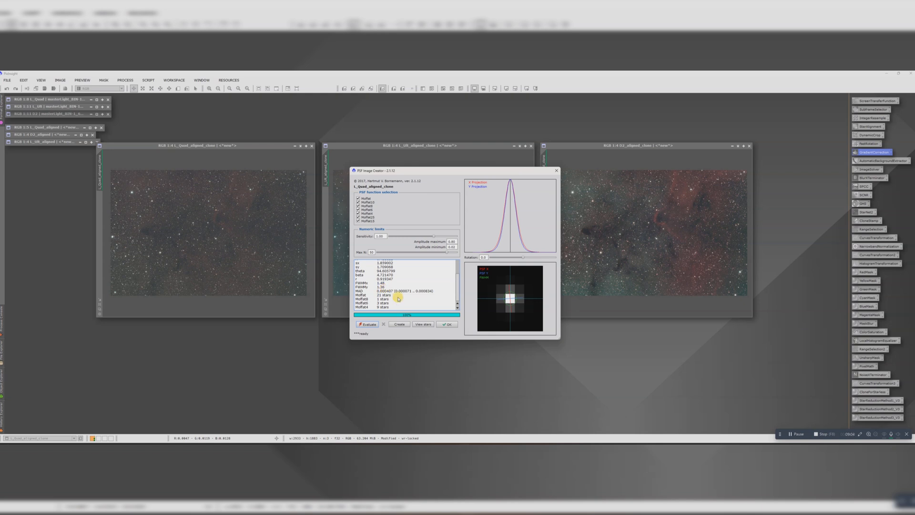
{"action": "left_click", "coordinate": [447, 325]}
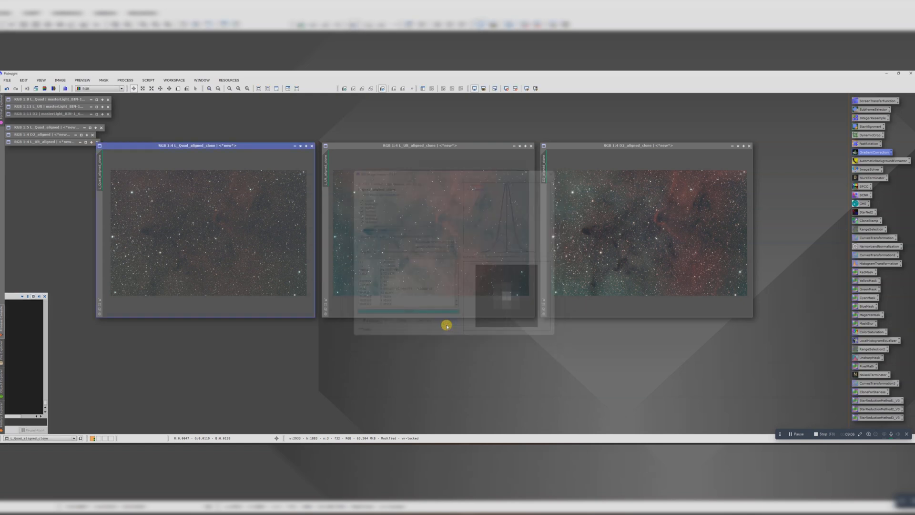
Set the BlurXTerminator PSF diameter to 1.41 pixels and apply the process to L_Quad_aligned_clone
{"action": "left_click", "coordinate": [866, 178]}
{"action": "double_click", "coordinate": [866, 178]}
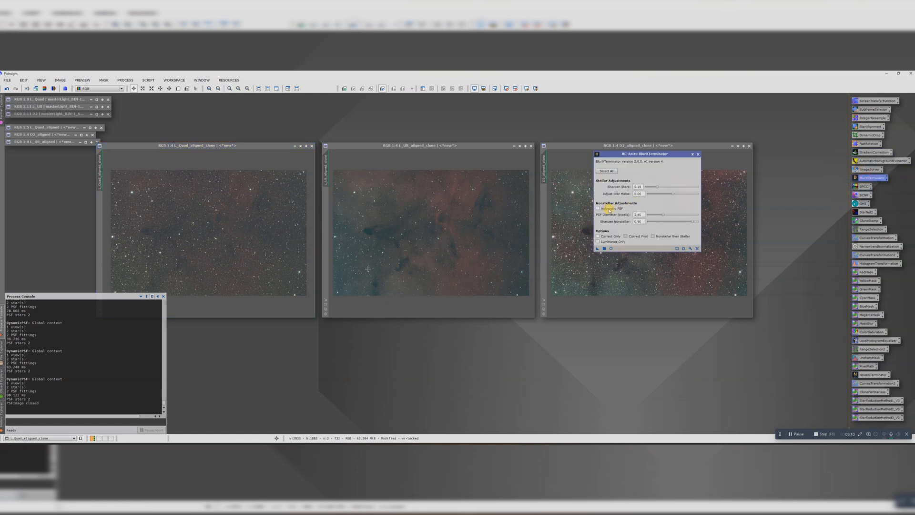
{"action": "left_click_drag", "start_coordinate": [644, 214], "coordinate": [620, 215]}
{"action": "left_click_drag", "start_coordinate": [597, 249], "coordinate": [223, 212]}
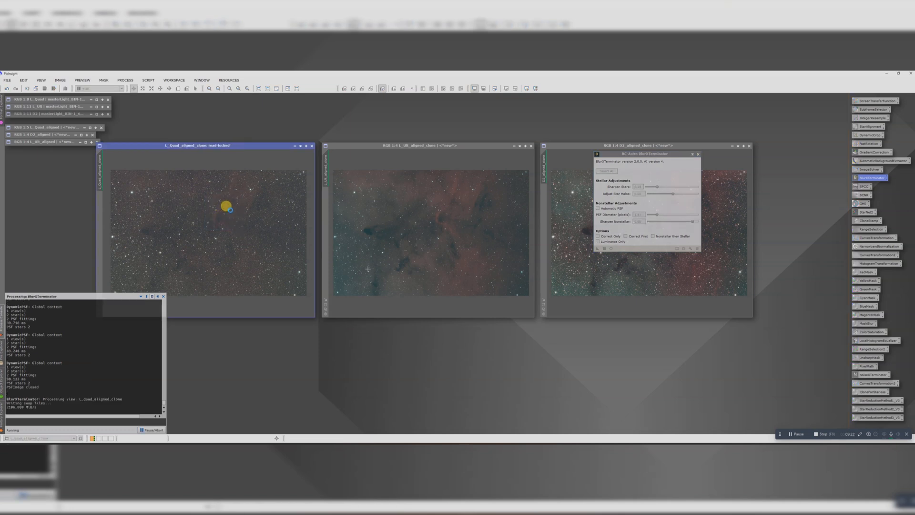
Measure the star FWHM of L_Ult_aligned_clone with the PSFImage script, examine both axis values, and close the script
{"action": "left_click", "coordinate": [389, 145]}
{"action": "left_click", "coordinate": [126, 80]}
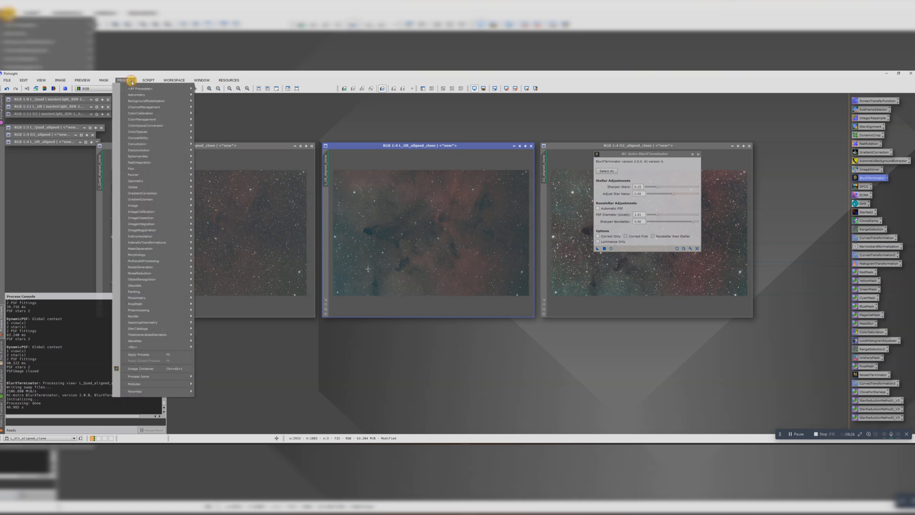
{"action": "mouse_move", "coordinate": [148, 80]}
{"action": "mouse_move", "coordinate": [160, 158]}
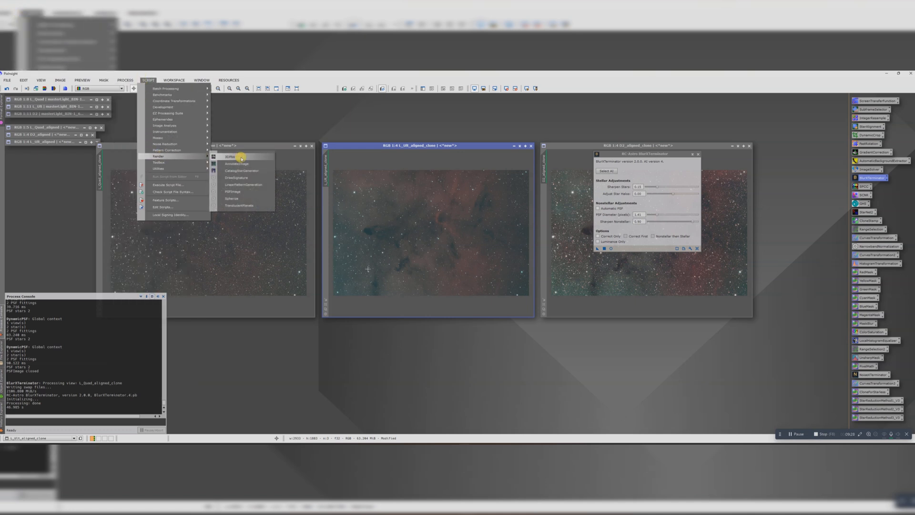
{"action": "left_click", "coordinate": [239, 190]}
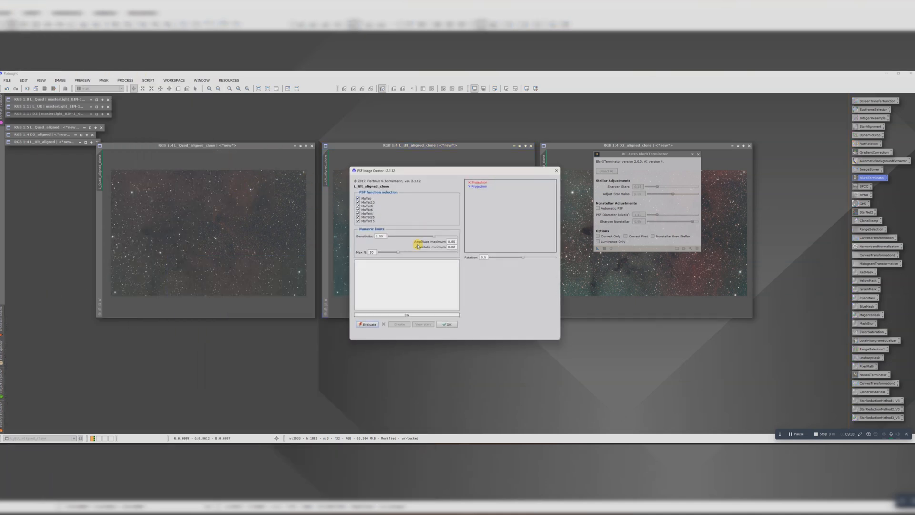
{"action": "left_click", "coordinate": [374, 325]}
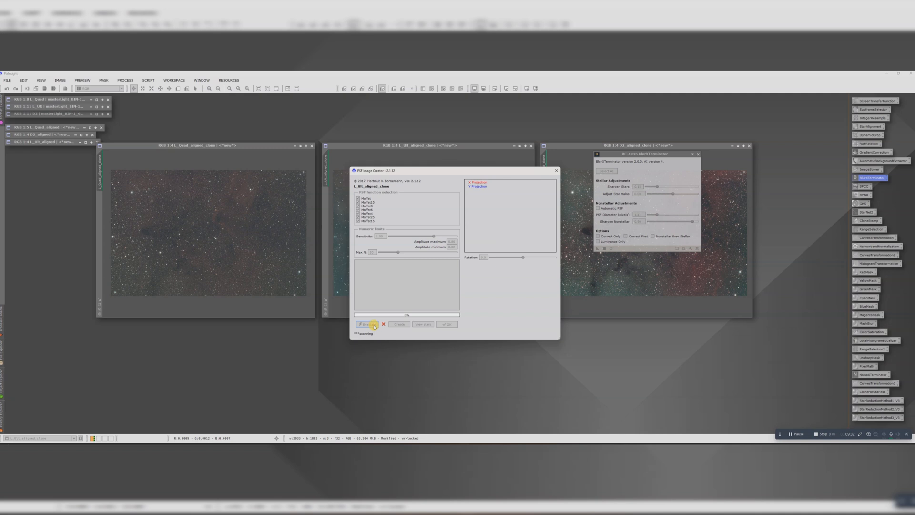
{"action": "double_click", "coordinate": [377, 294]}
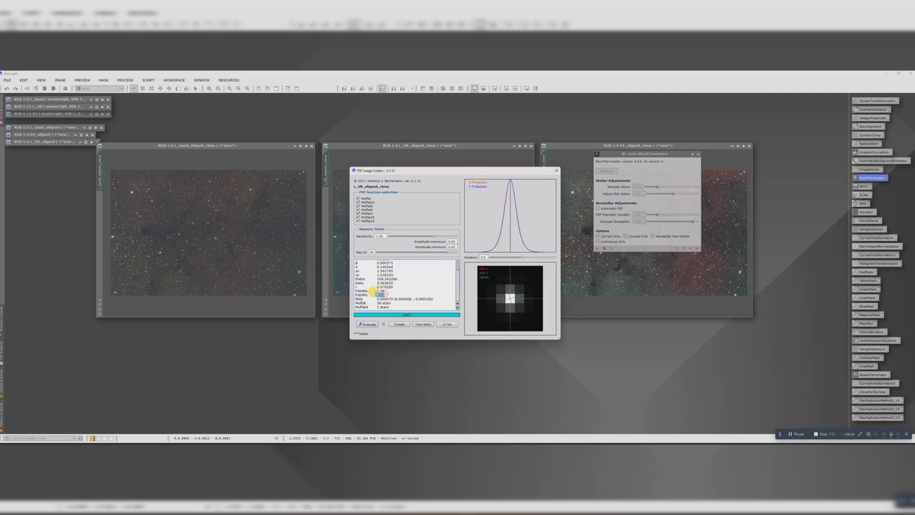
{"action": "left_click_drag", "start_coordinate": [376, 294], "coordinate": [371, 290]}
{"action": "left_click", "coordinate": [384, 294]}
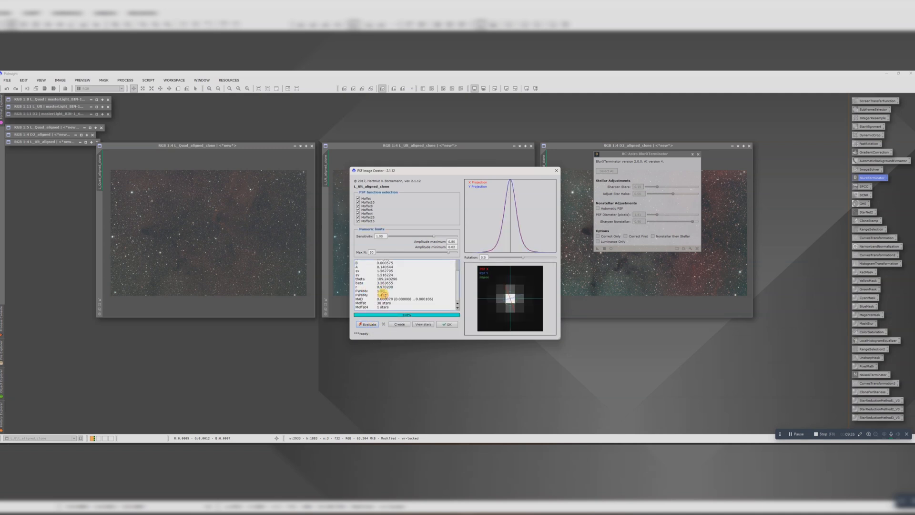
{"action": "left_click", "coordinate": [446, 324]}
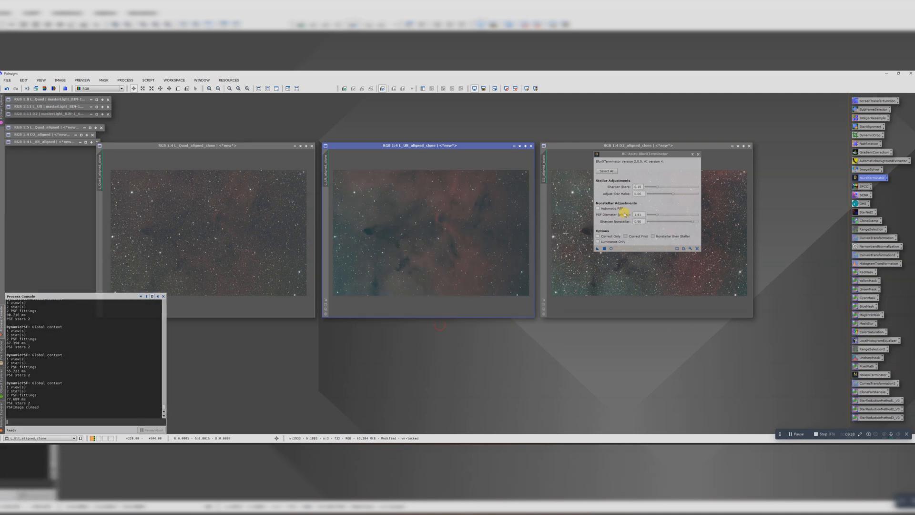
Set the BlurXTerminator PSF diameter to 1.47 pixels, apply it to L_Ult_aligned_clone, and clear the process window out of the way
{"action": "left_click", "coordinate": [639, 215]}
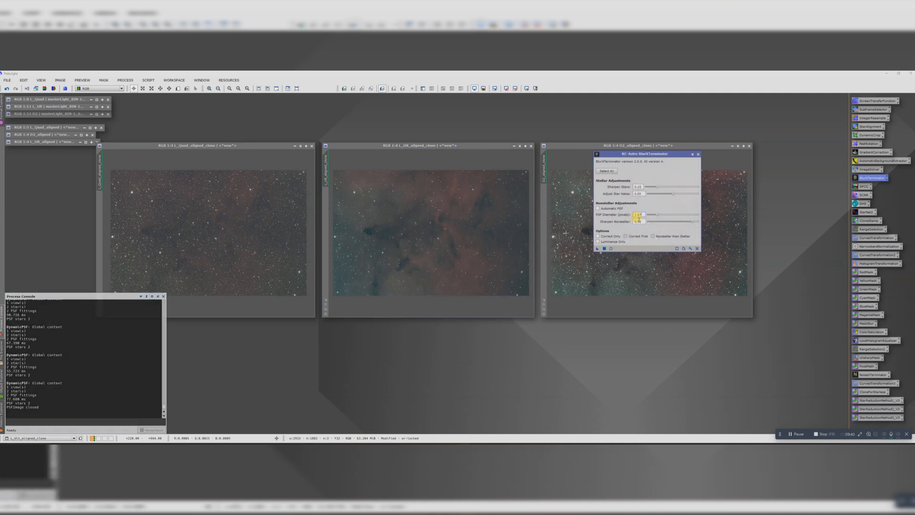
{"action": "left_click_drag", "start_coordinate": [597, 248], "coordinate": [418, 246]}
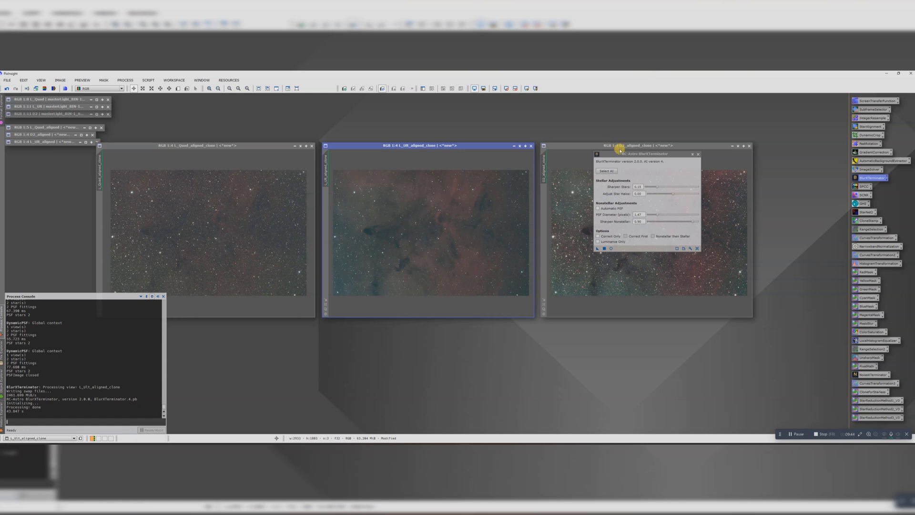
{"action": "left_click_drag", "start_coordinate": [621, 153], "coordinate": [601, 155]}
{"action": "left_click", "coordinate": [677, 155]}
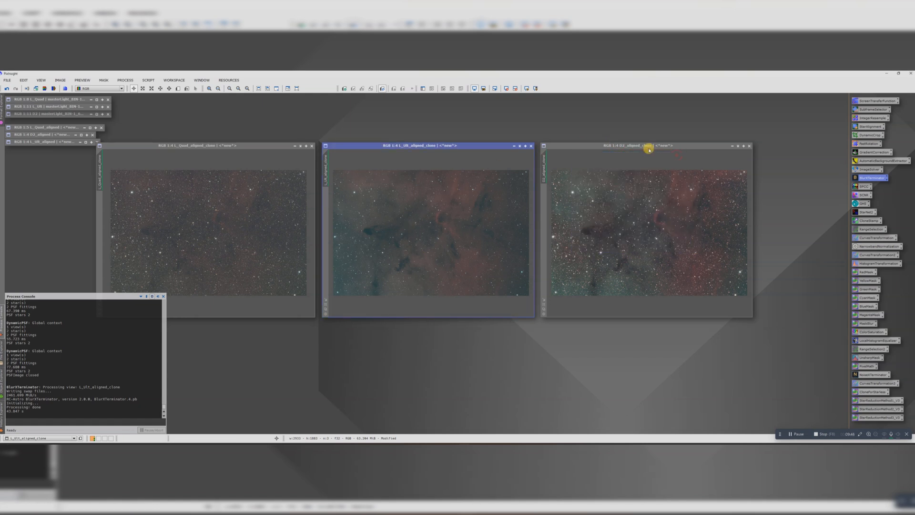
Run the PSFImage evaluation on D2_aligned_clone, examine its FWHMx and FWHMy values, and close the script
{"action": "left_click", "coordinate": [148, 80]}
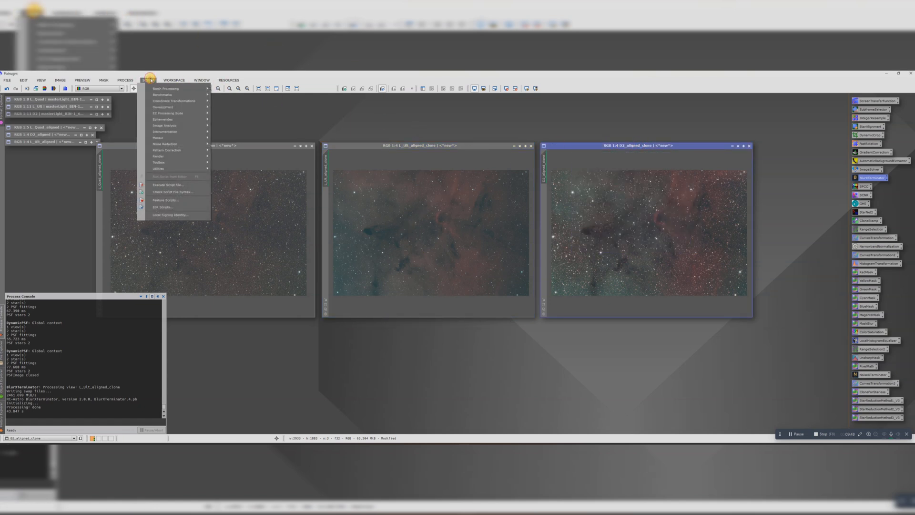
{"action": "mouse_move", "coordinate": [170, 128]}
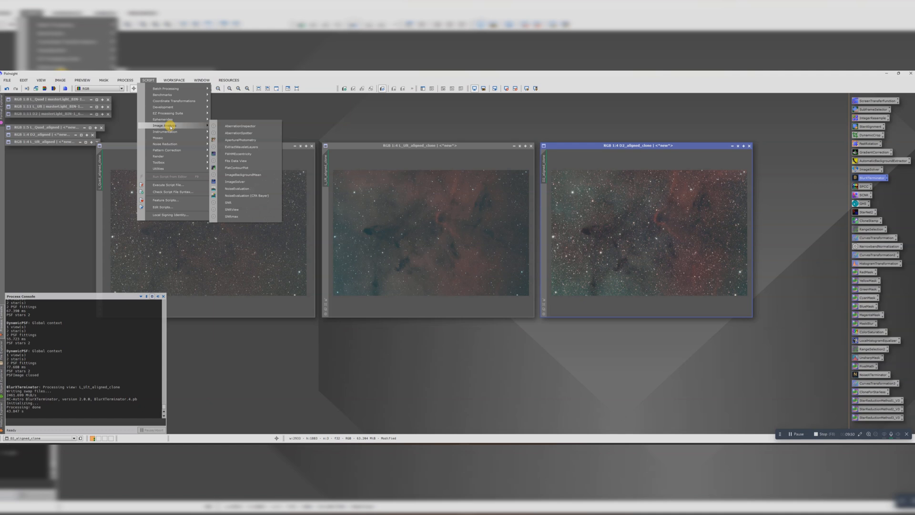
{"action": "mouse_move", "coordinate": [167, 157]}
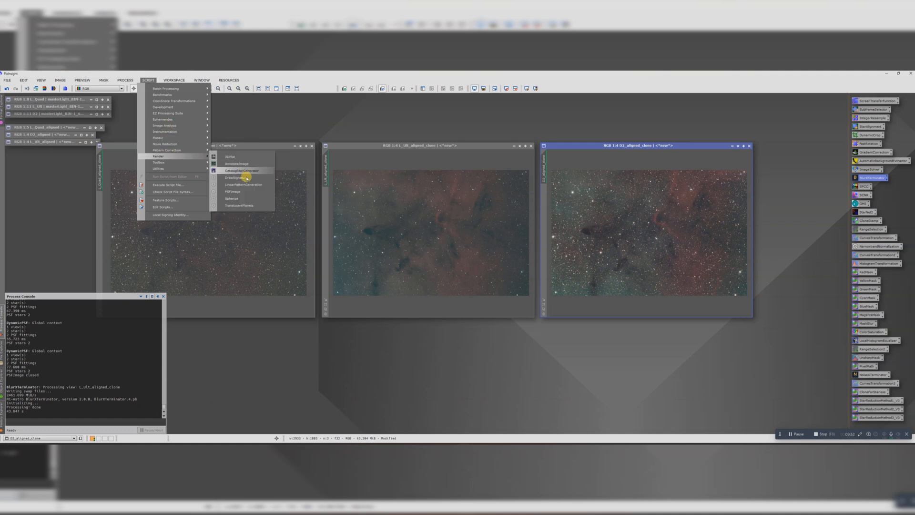
{"action": "left_click", "coordinate": [236, 190]}
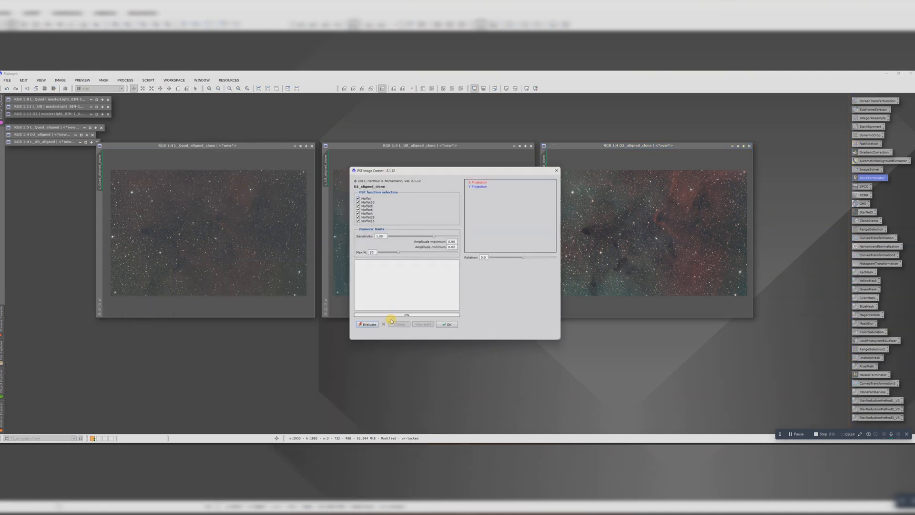
{"action": "left_click", "coordinate": [363, 324]}
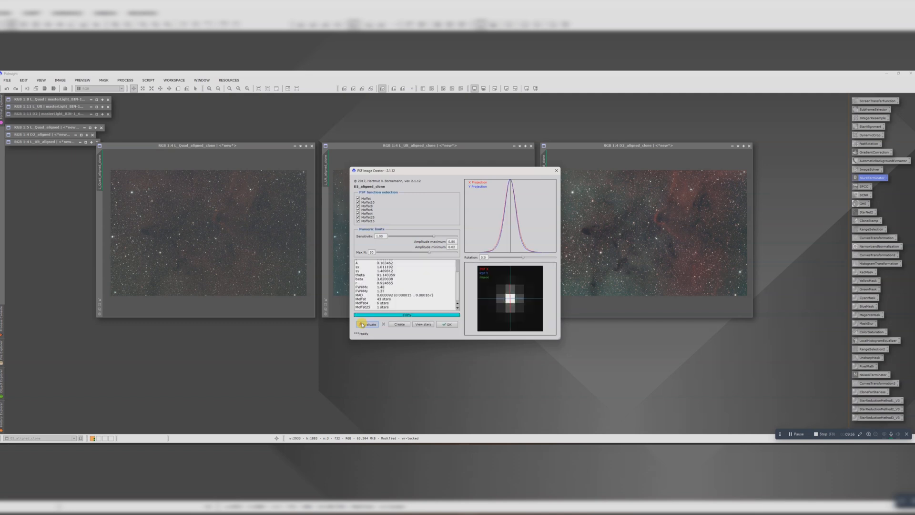
{"action": "mouse_move", "coordinate": [384, 290]}
{"action": "left_mouse_down"}
{"action": "mouse_move", "coordinate": [365, 287]}
{"action": "mouse_move", "coordinate": [389, 292]}
{"action": "left_mouse_up"}
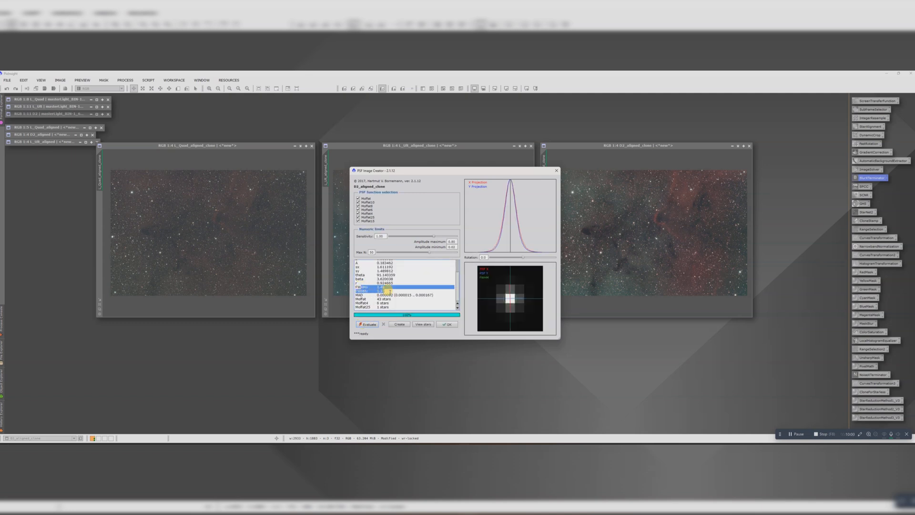
{"action": "left_click", "coordinate": [446, 323]}
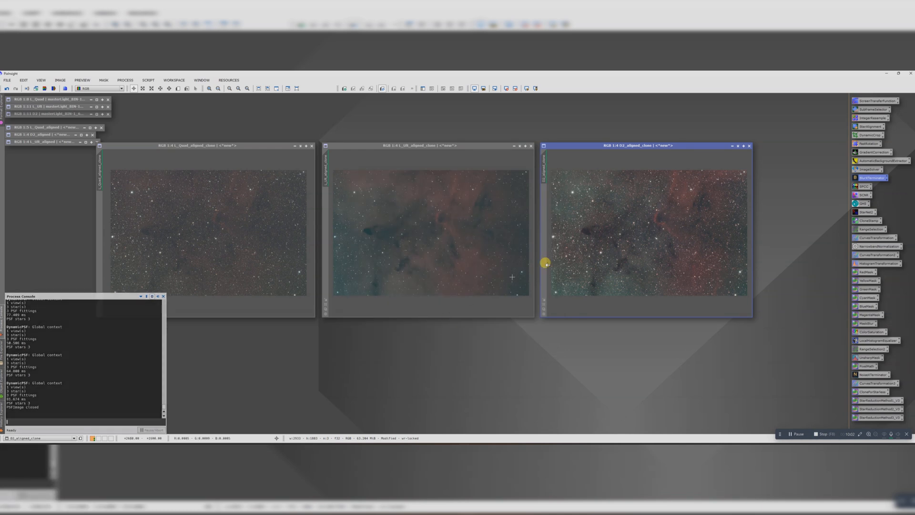
Set the BlurXTerminator PSF diameter to 1.44 pixels, apply it to D2_aligned_clone, and close the process window
{"action": "double_click", "coordinate": [868, 178]}
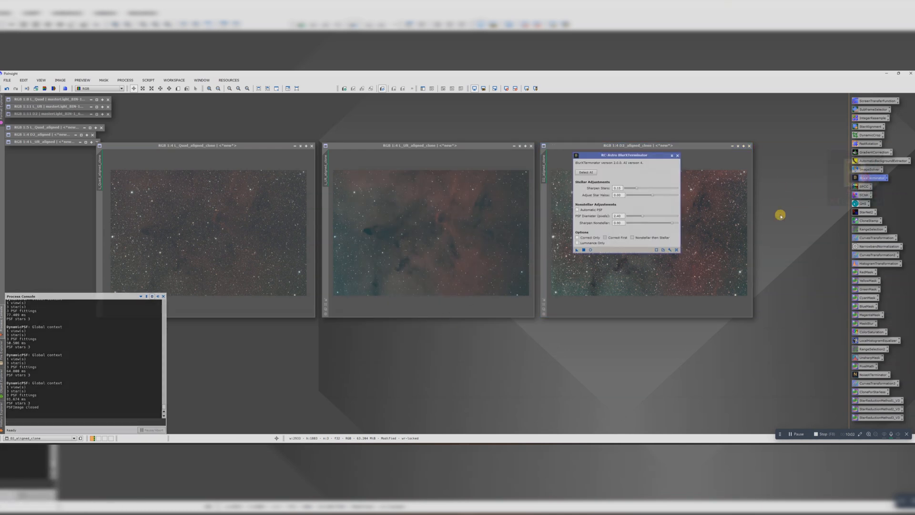
{"action": "double_click", "coordinate": [618, 215]}
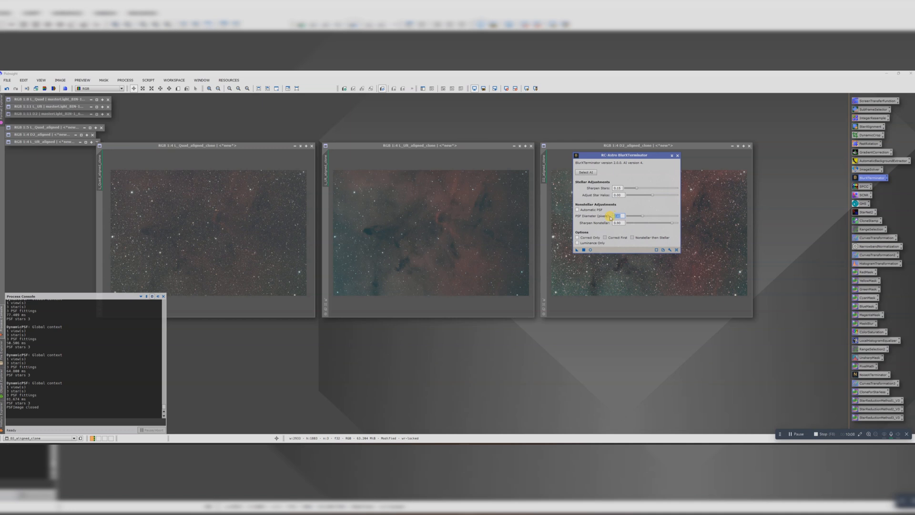
{"action": "type", "text": "1.44"}
{"action": "left_click_drag", "start_coordinate": [576, 249], "coordinate": [591, 268]}
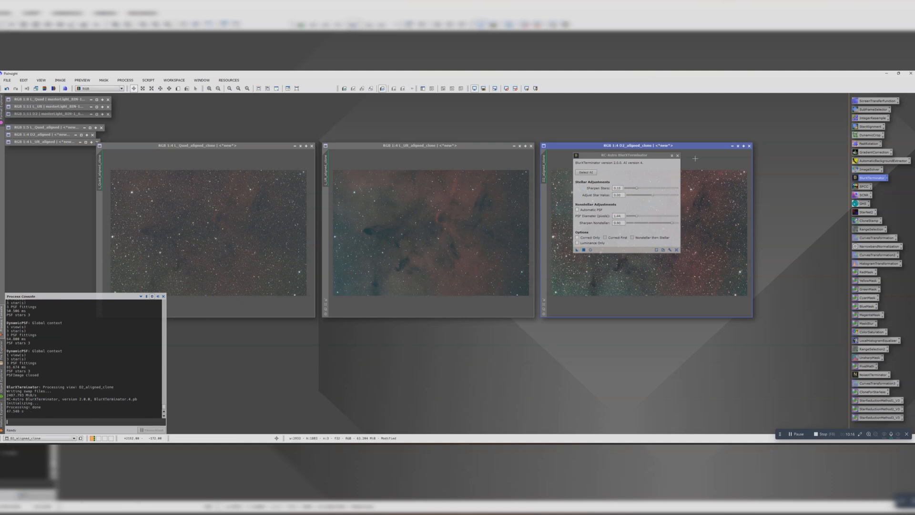
{"action": "left_click", "coordinate": [677, 155]}
Rename the L_Quad_aligned_clone image as L_Quad_BlurX
{"action": "left_click", "coordinate": [238, 145]}
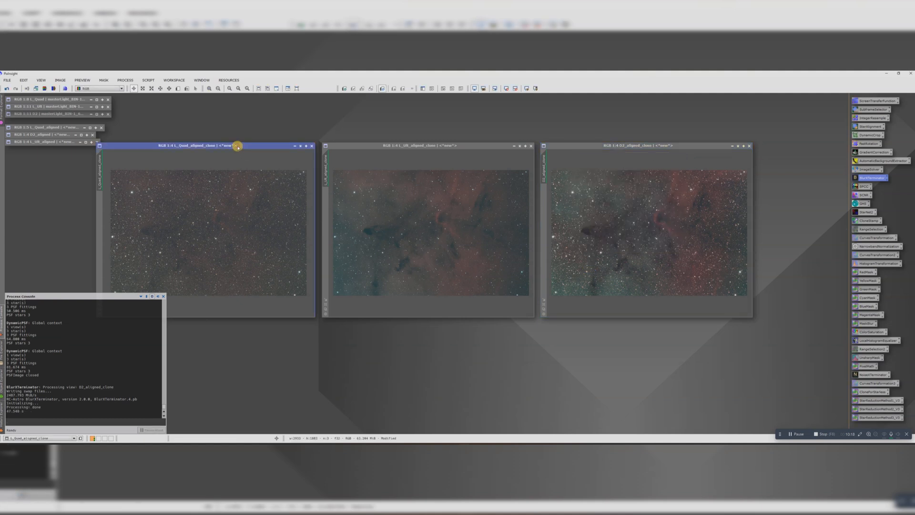
{"action": "double_click", "coordinate": [100, 177]}
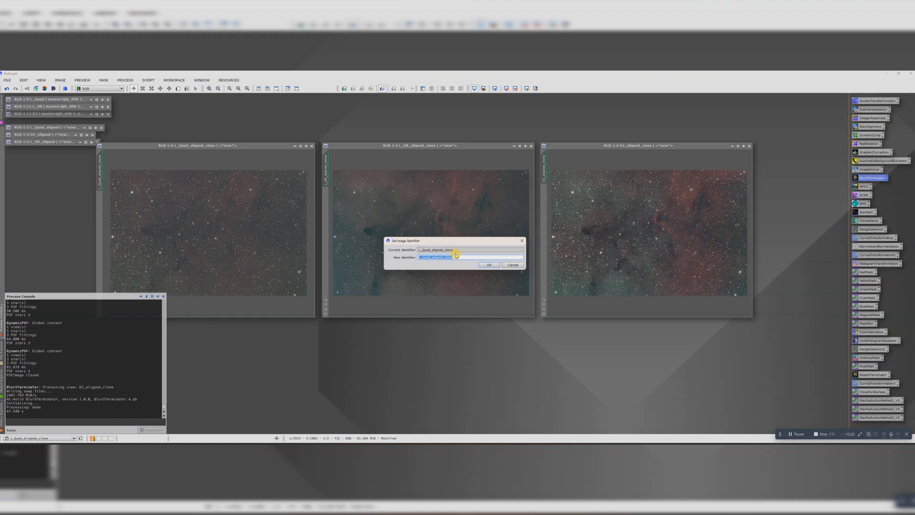
{"action": "left_click_drag", "start_coordinate": [457, 258], "coordinate": [433, 258]}
{"action": "type", "text": "bl"}
{"action": "key", "text": "Return"}
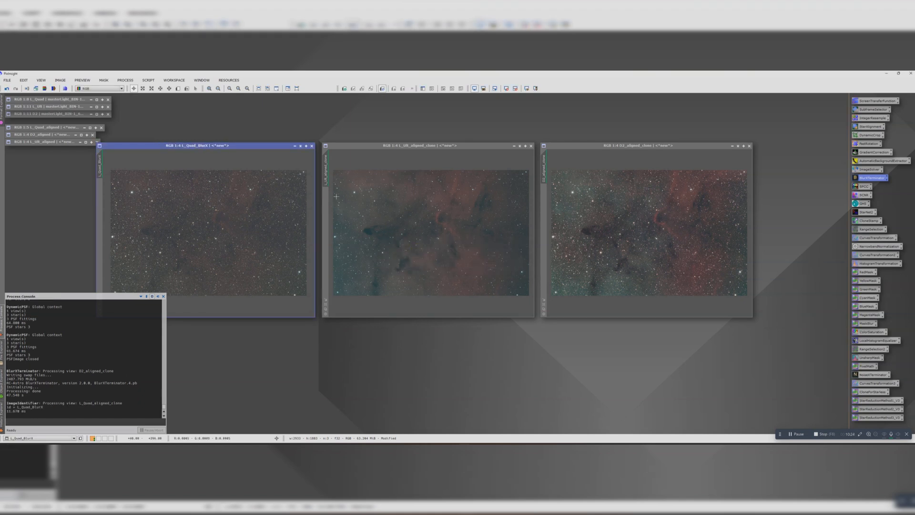
Rename L_Ult_aligned_clone as L_Ult_BlurX and D2_aligned_clone as D2_BlurX
{"action": "double_click", "coordinate": [325, 173]}
{"action": "left_click_drag", "start_coordinate": [451, 257], "coordinate": [431, 257]}
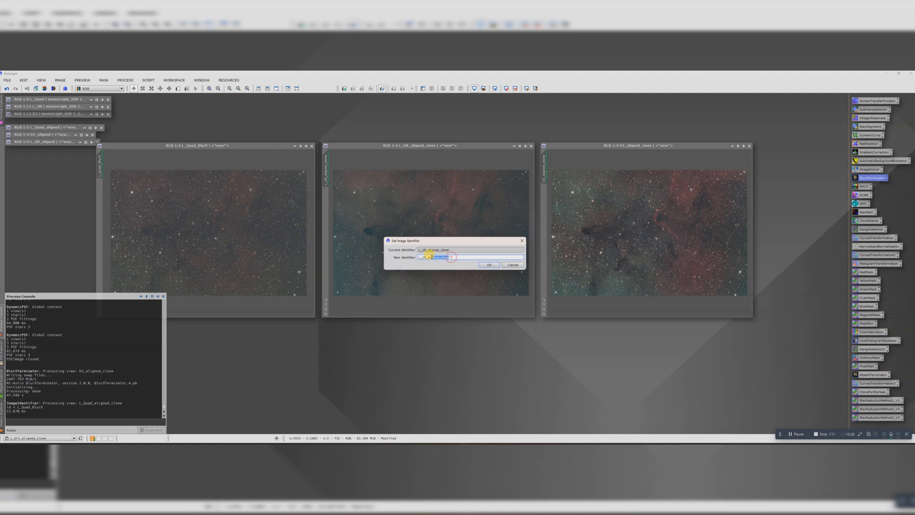
{"action": "type", "text": "BlurX"}
{"action": "key", "text": "Return"}
{"action": "double_click", "coordinate": [544, 169]}
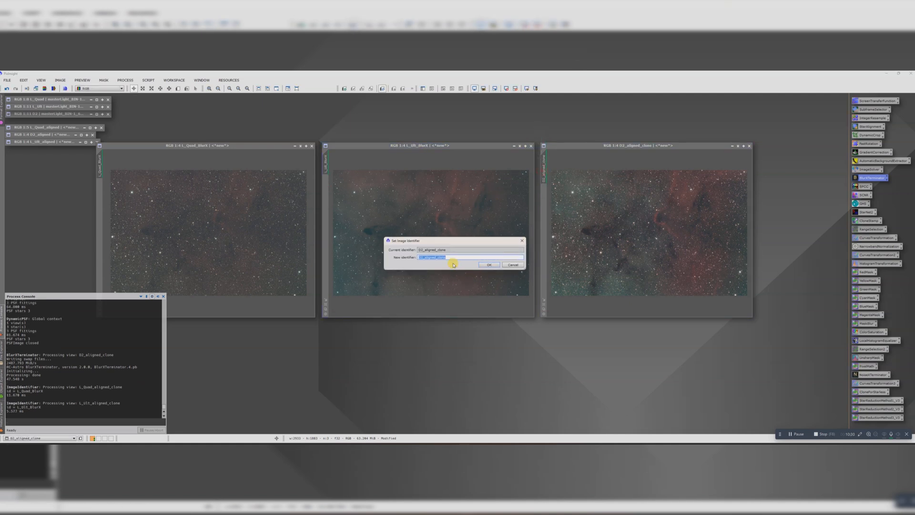
{"action": "left_click_drag", "start_coordinate": [451, 258], "coordinate": [431, 258]}
{"action": "key", "text": "Return"}
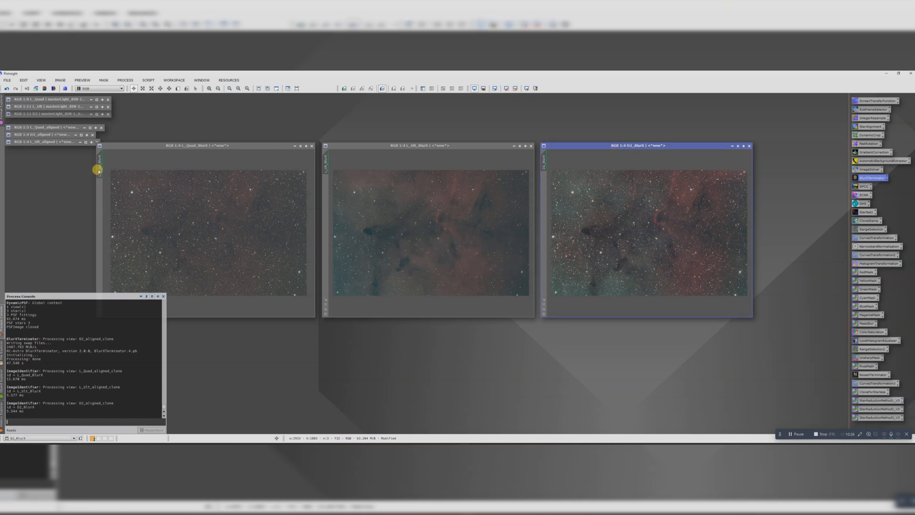
Duplicate L_Quad_BlurX and L_Ult_BlurX, then iconize both originals and stack them below the stored aligned images
{"action": "left_click_drag", "start_coordinate": [99, 167], "coordinate": [341, 340]}
{"action": "left_click", "coordinate": [301, 145]}
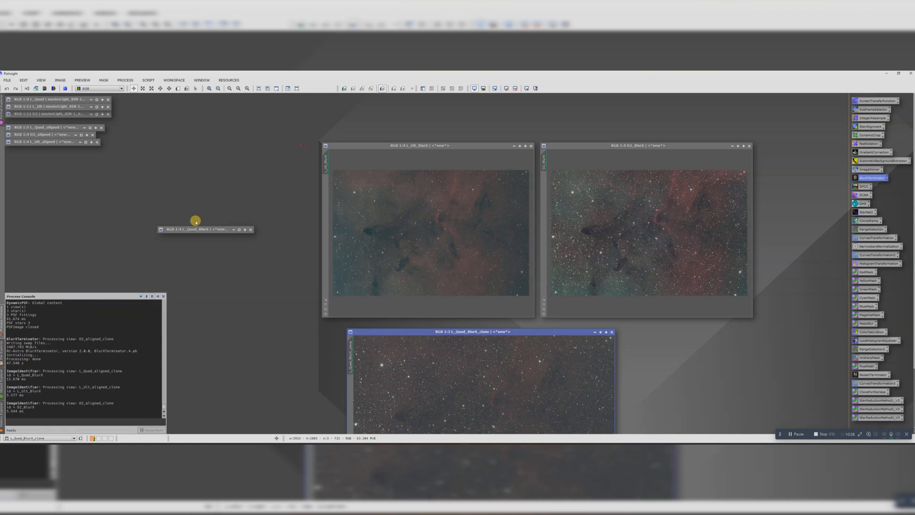
{"action": "left_click_drag", "start_coordinate": [192, 230], "coordinate": [41, 153]}
{"action": "mouse_move", "coordinate": [343, 144]}
{"action": "left_mouse_down"}
{"action": "mouse_move", "coordinate": [152, 135]}
{"action": "mouse_move", "coordinate": [121, 149]}
{"action": "mouse_move", "coordinate": [335, 151]}
{"action": "left_mouse_up"}
{"action": "left_click", "coordinate": [314, 135]}
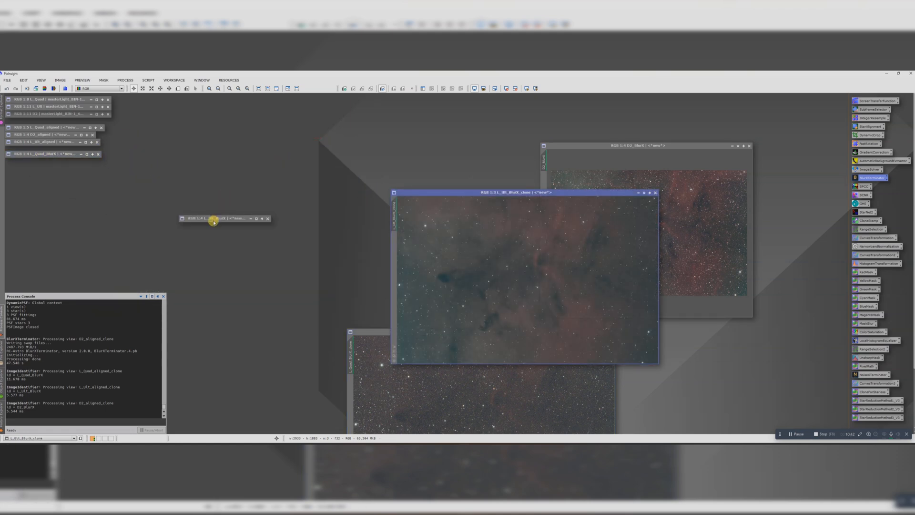
{"action": "left_click_drag", "start_coordinate": [214, 218], "coordinate": [39, 163]}
Duplicate D2_BlurX, iconize the original, and store it below the other two BlurX images
{"action": "left_click_drag", "start_coordinate": [594, 145], "coordinate": [283, 132]}
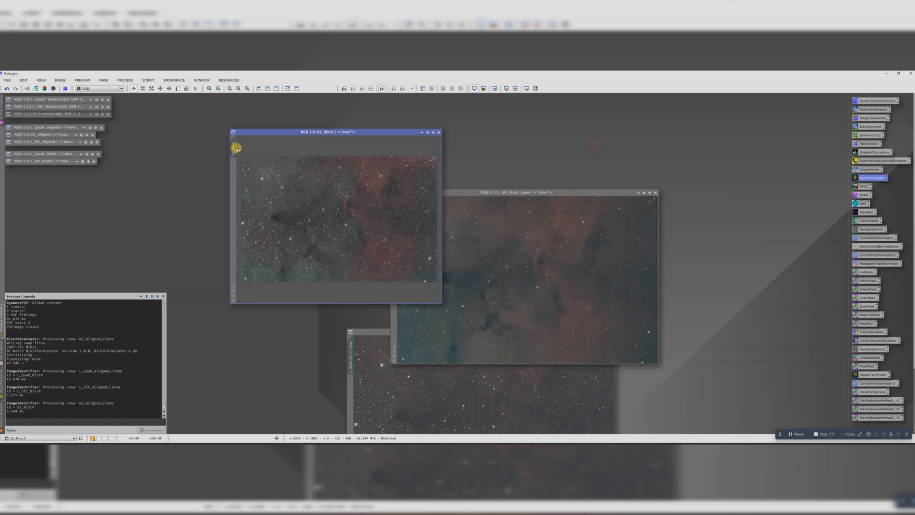
{"action": "left_click_drag", "start_coordinate": [233, 149], "coordinate": [678, 151]}
{"action": "left_click", "coordinate": [427, 132]}
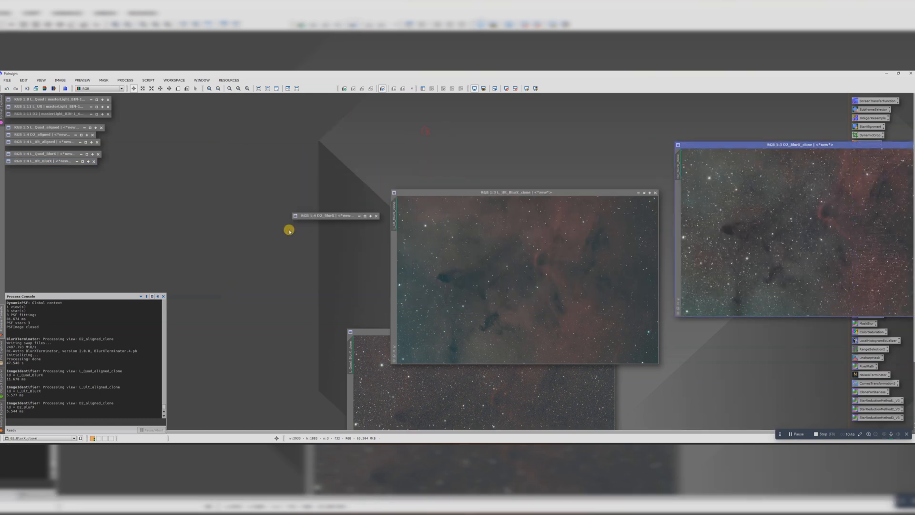
{"action": "left_click_drag", "start_coordinate": [317, 216], "coordinate": [34, 169]}
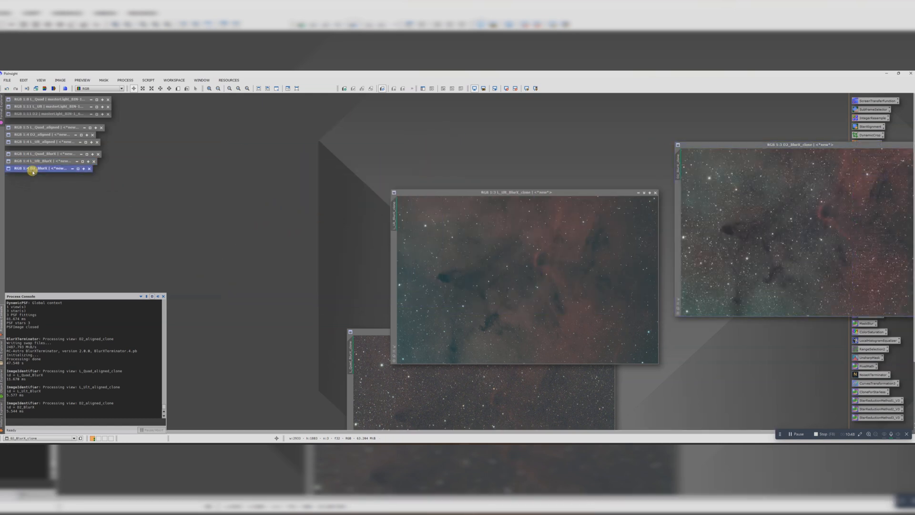
Arrange the three BlurX clones in the workspace, with L_Quad and L_Ult side by side and D2 overlapping below them
{"action": "left_click", "coordinate": [368, 334]}
{"action": "left_click_drag", "start_coordinate": [369, 333], "coordinate": [101, 132]}
{"action": "left_click", "coordinate": [397, 193]}
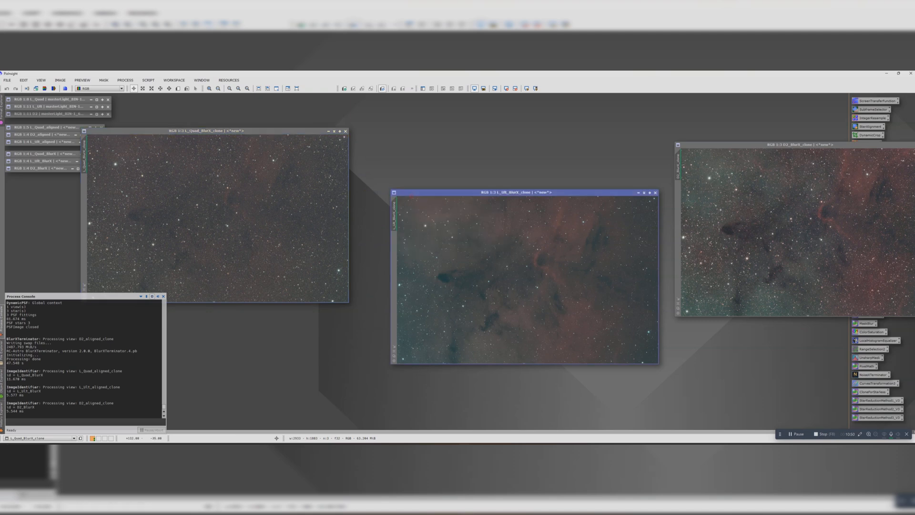
{"action": "left_click_drag", "start_coordinate": [405, 162], "coordinate": [381, 129]}
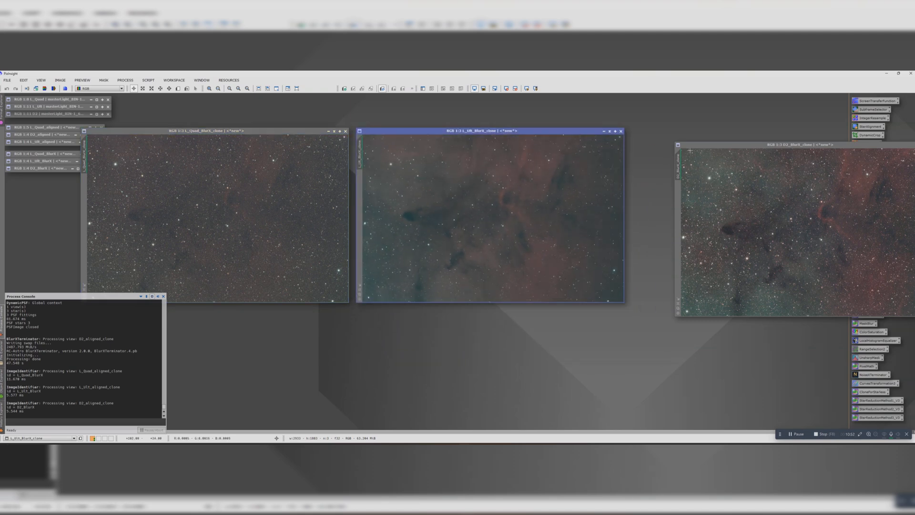
{"action": "left_click_drag", "start_coordinate": [711, 143], "coordinate": [570, 240]}
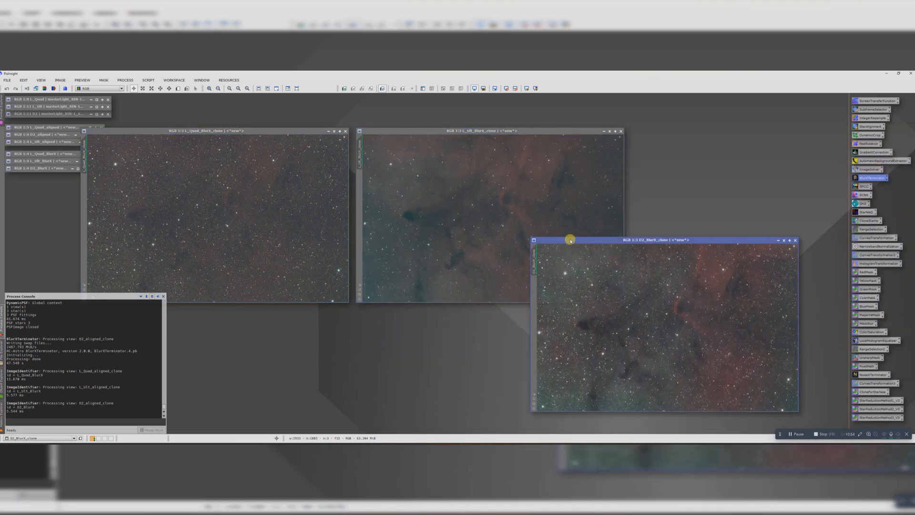
Open the SpectrophotometricColorCalibration process and bring L_Quad_BlurX_clone nearer to it
{"action": "left_click", "coordinate": [292, 131]}
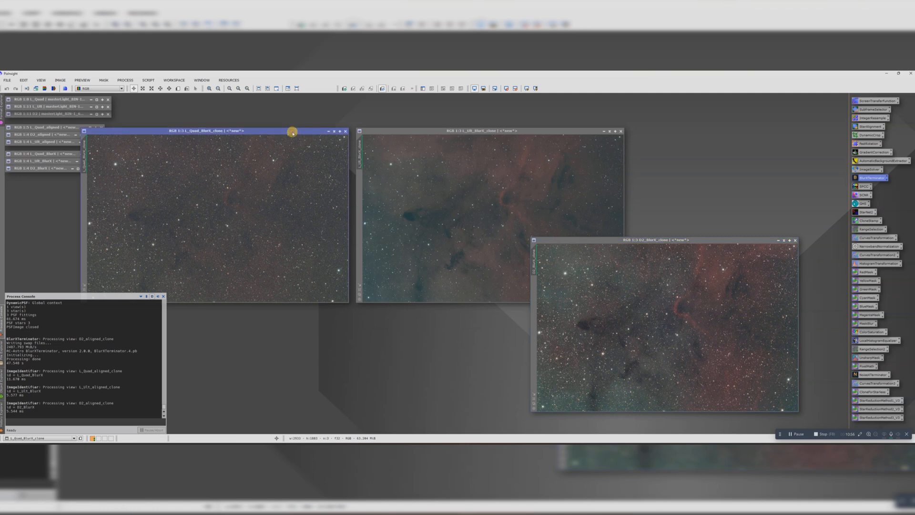
{"action": "double_click", "coordinate": [860, 187]}
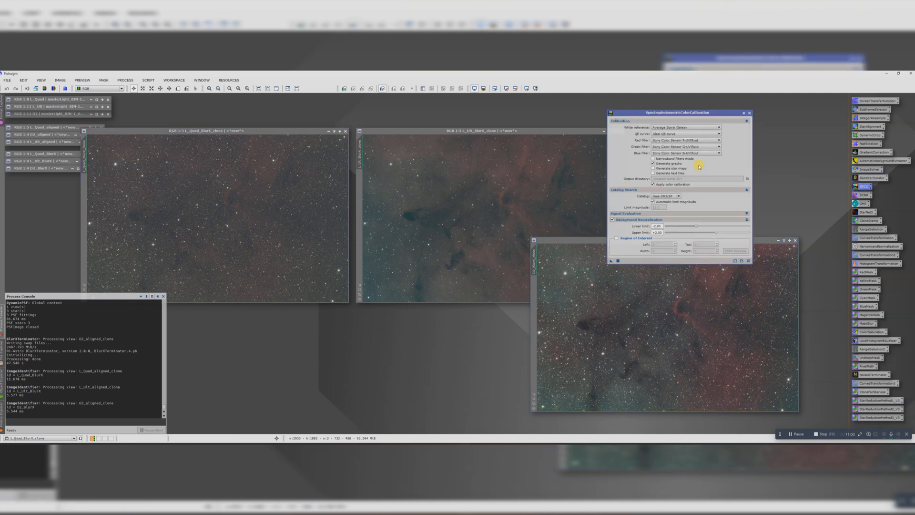
{"action": "left_click_drag", "start_coordinate": [262, 130], "coordinate": [409, 134]}
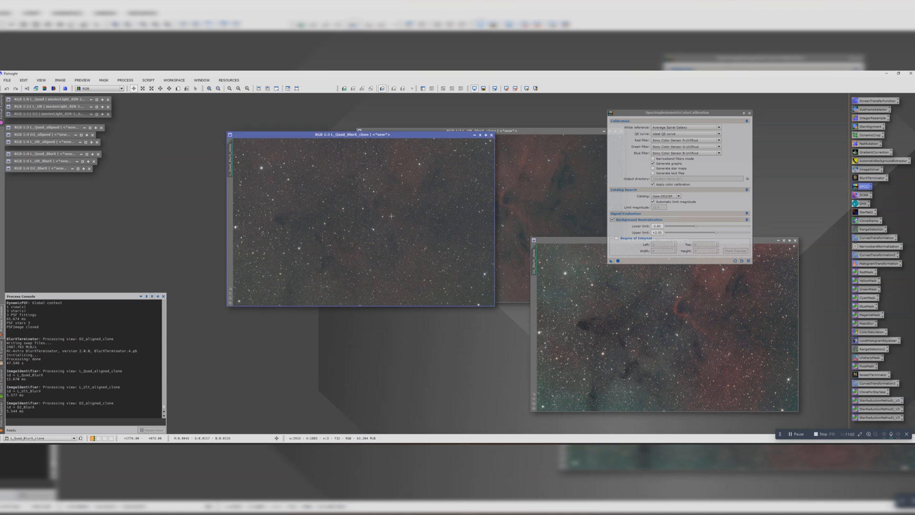
{"action": "scroll", "coordinate": [424, 216], "scroll_direction": "up", "scroll_amount": 1}
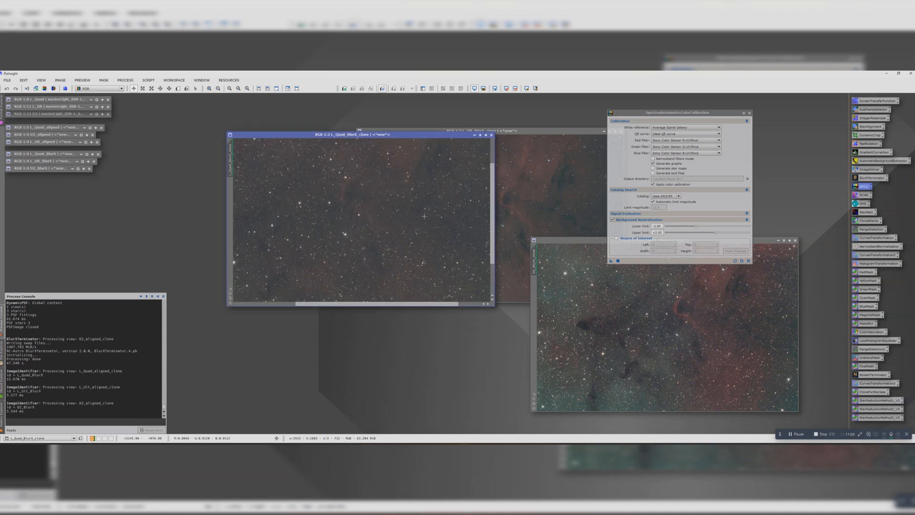
{"action": "scroll", "coordinate": [424, 216], "scroll_direction": "up", "scroll_amount": 1}
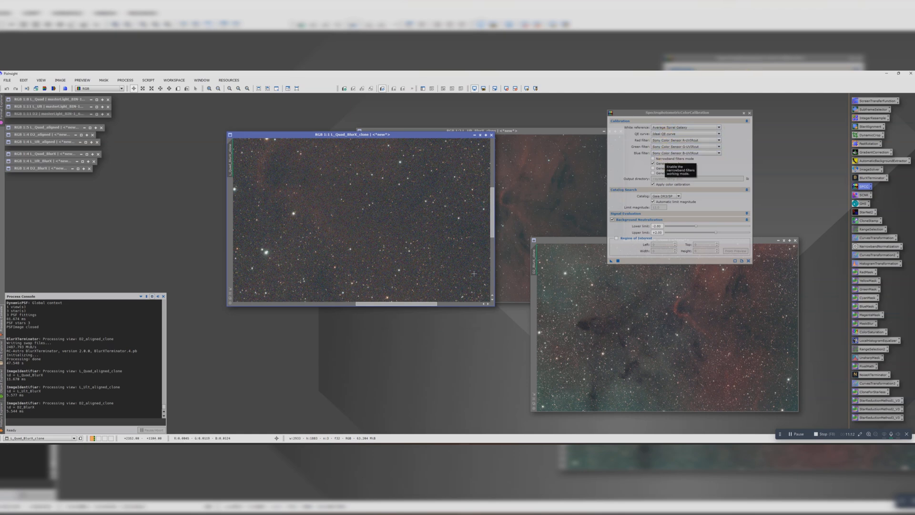
{"action": "scroll", "coordinate": [351, 215], "scroll_direction": "up", "scroll_amount": 1}
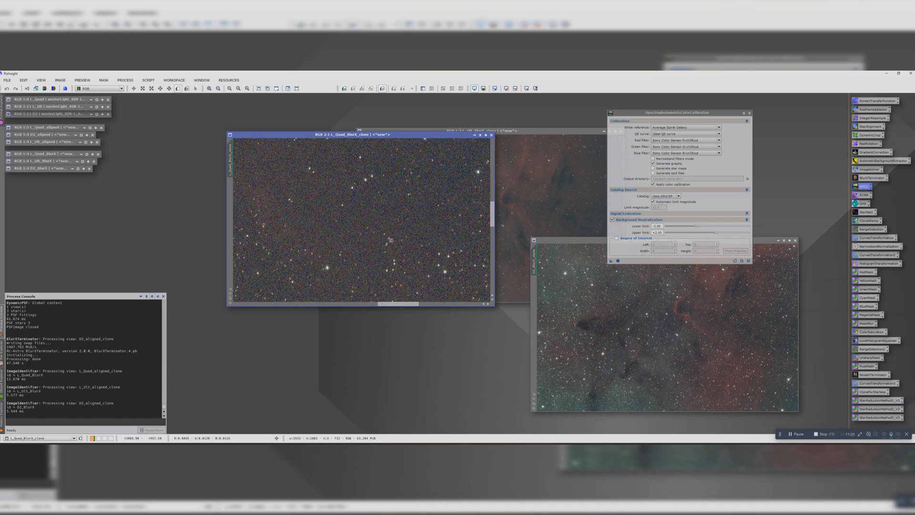
{"action": "left_click_drag", "start_coordinate": [385, 196], "coordinate": [403, 225]}
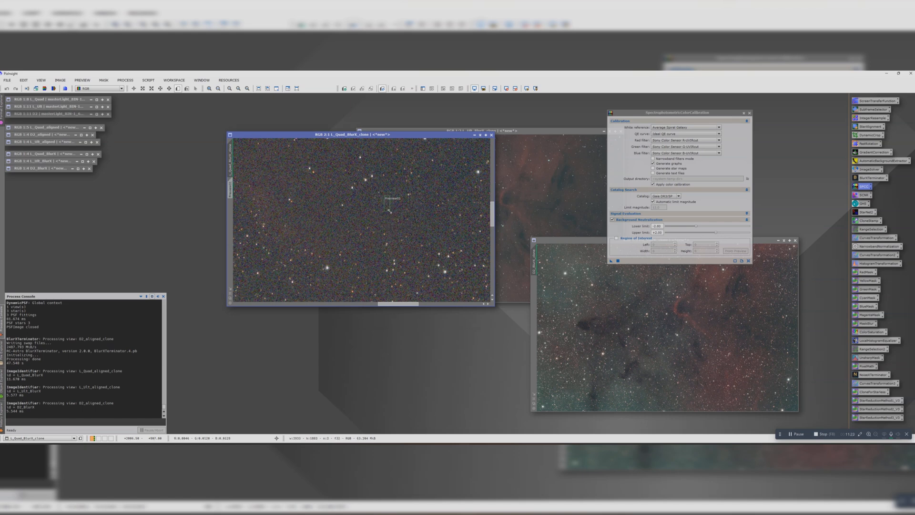
{"action": "left_click", "coordinate": [230, 186]}
{"action": "right_click", "coordinate": [234, 193]}
{"action": "left_click", "coordinate": [250, 239]}
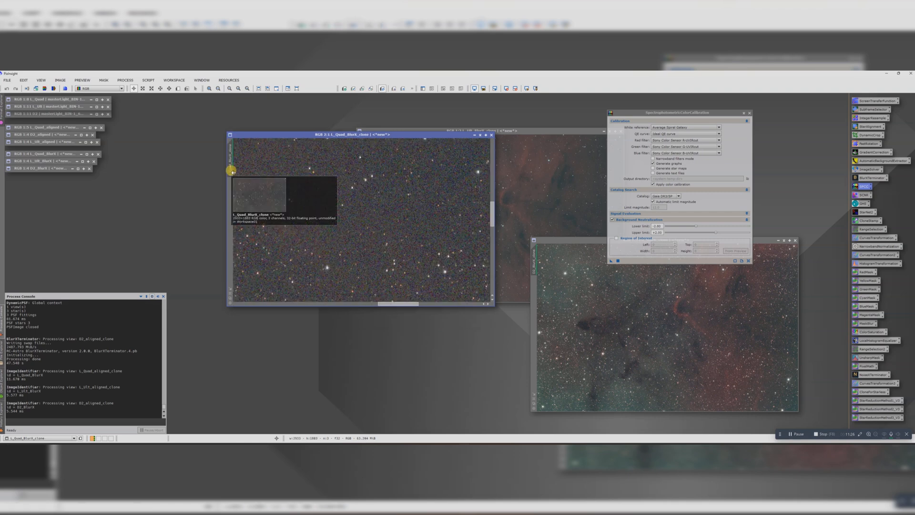
Draw a small preview about 50 pixels wide over a dark, star-poor background area of L_Quad_BlurX_clone
{"action": "scroll", "coordinate": [381, 201], "scroll_direction": "up", "scroll_amount": 2}
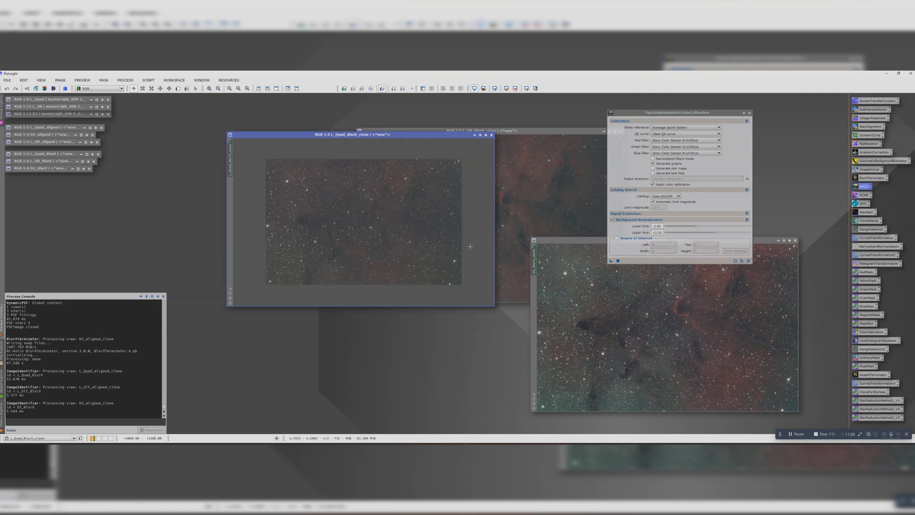
{"action": "scroll", "coordinate": [380, 201], "scroll_direction": "up", "scroll_amount": 1}
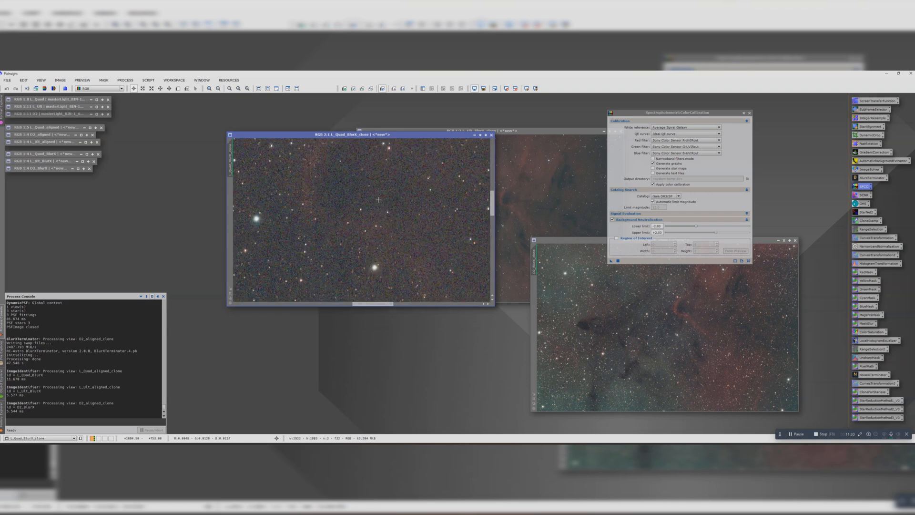
{"action": "key", "text": "alt+n"}
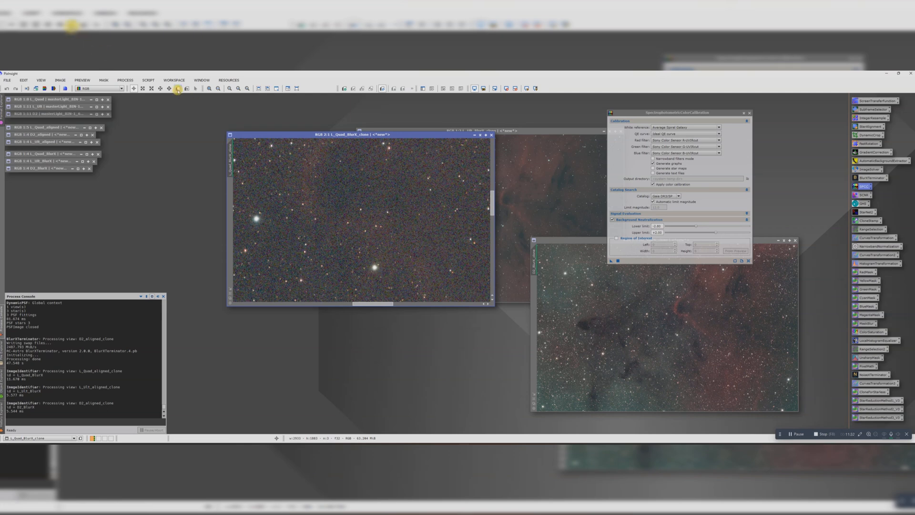
{"action": "left_click_drag", "start_coordinate": [329, 174], "coordinate": [355, 202]}
Enable the region of interest for background neutralization and take its coordinates from the L_Quad_BlurX_clone preview
{"action": "left_click", "coordinate": [616, 237]}
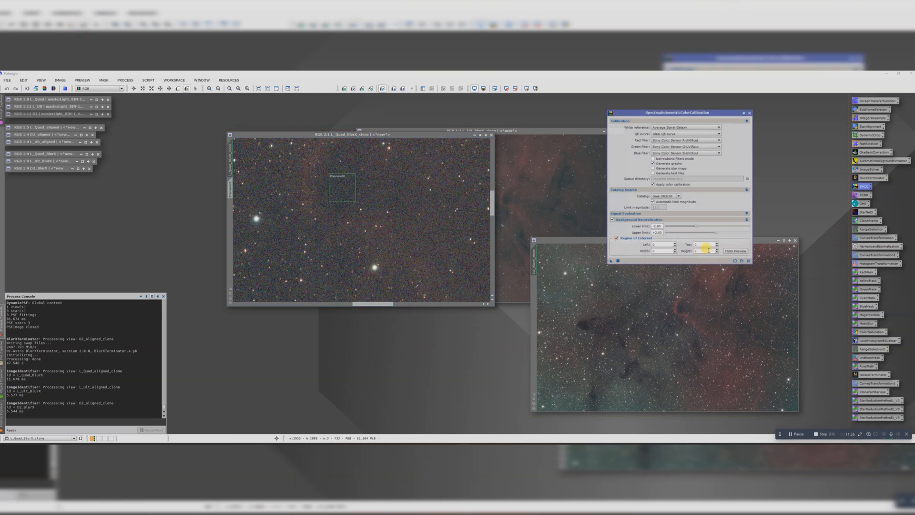
{"action": "left_click", "coordinate": [734, 251]}
{"action": "left_click", "coordinate": [463, 252]}
{"action": "left_click", "coordinate": [435, 262]}
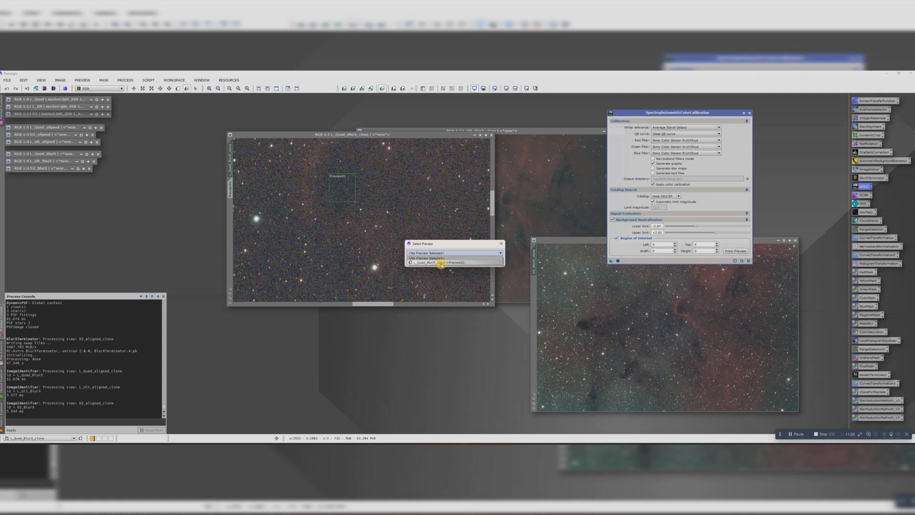
{"action": "left_click", "coordinate": [468, 262]}
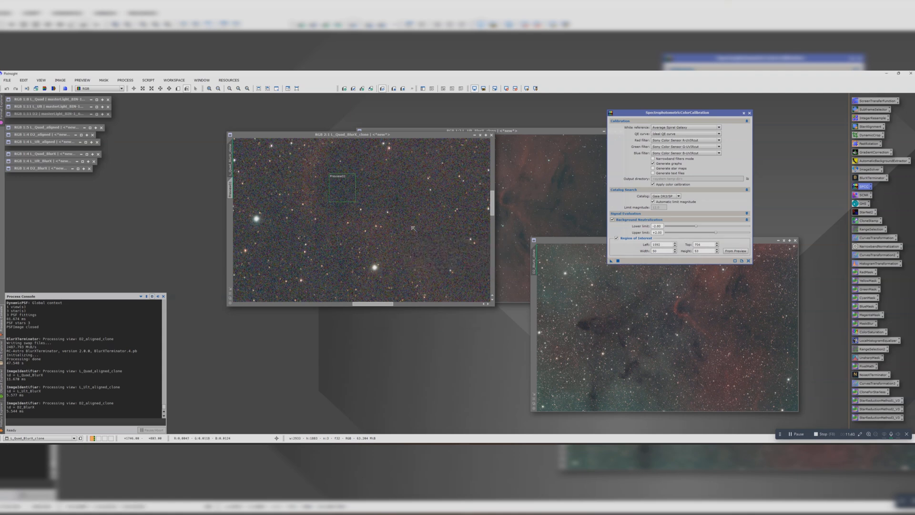
Apply the spectrophotometric color calibration to L_Quad_BlurX_clone, close the white balance graphs, and move the image aside
{"action": "scroll", "coordinate": [416, 229], "scroll_direction": "down", "scroll_amount": 4}
{"action": "left_click_drag", "start_coordinate": [611, 261], "coordinate": [378, 235]}
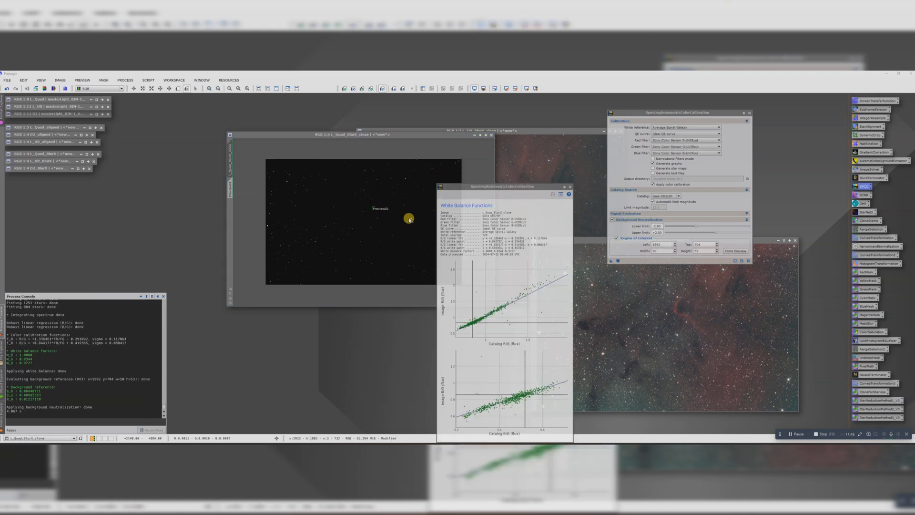
{"action": "left_click_drag", "start_coordinate": [502, 186], "coordinate": [321, 133]}
{"action": "left_click", "coordinate": [429, 150]}
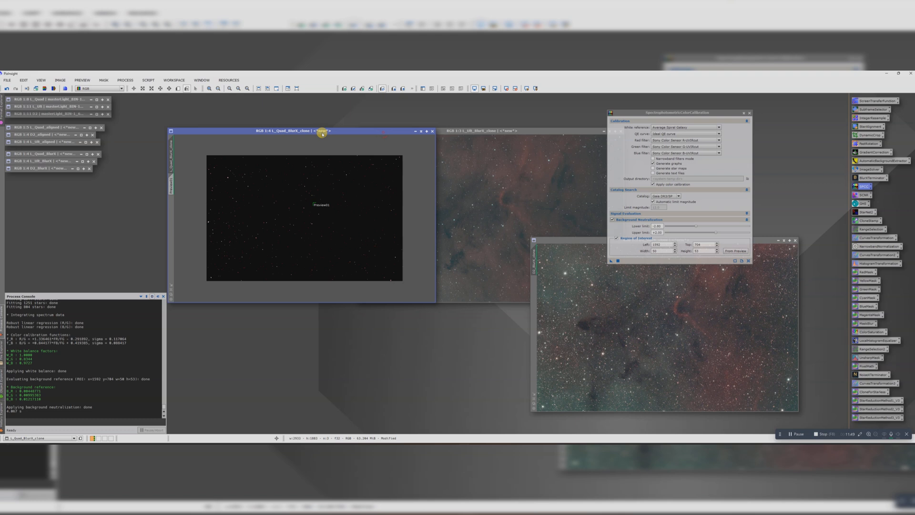
Delete the background preview from L_Quad_BlurX_clone
{"action": "left_click", "coordinate": [171, 184]}
{"action": "right_click", "coordinate": [171, 183]}
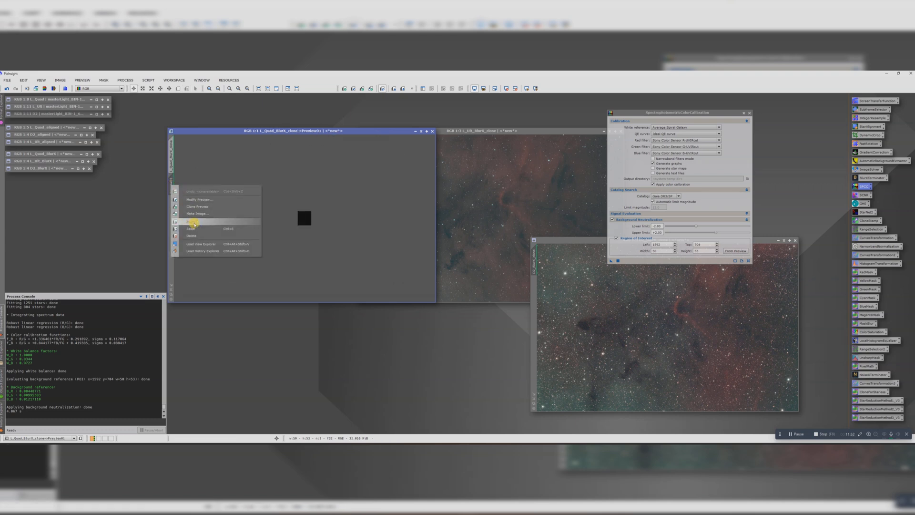
{"action": "left_click", "coordinate": [193, 236]}
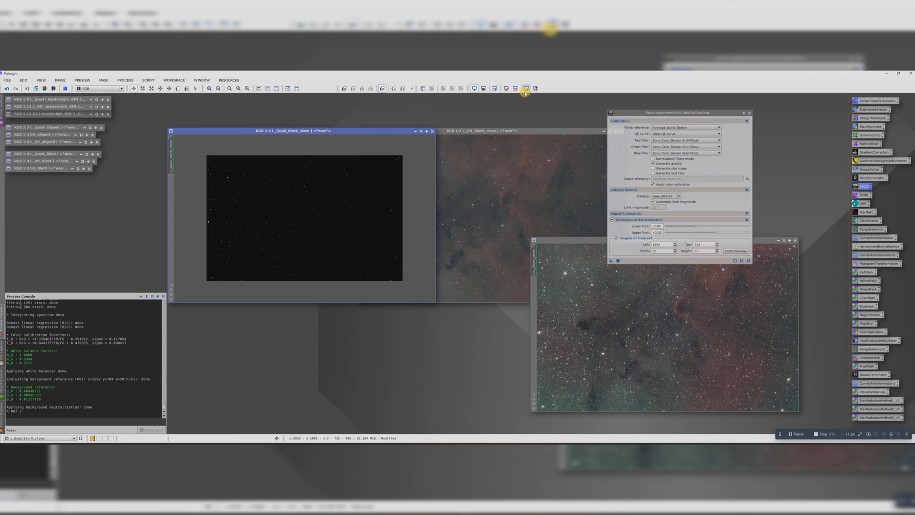
Auto-stretch the display of L_Quad_BlurX_clone with ScreenTransferFunction, and move it and L_Ult_BlurX_clone to make room
{"action": "double_click", "coordinate": [870, 101]}
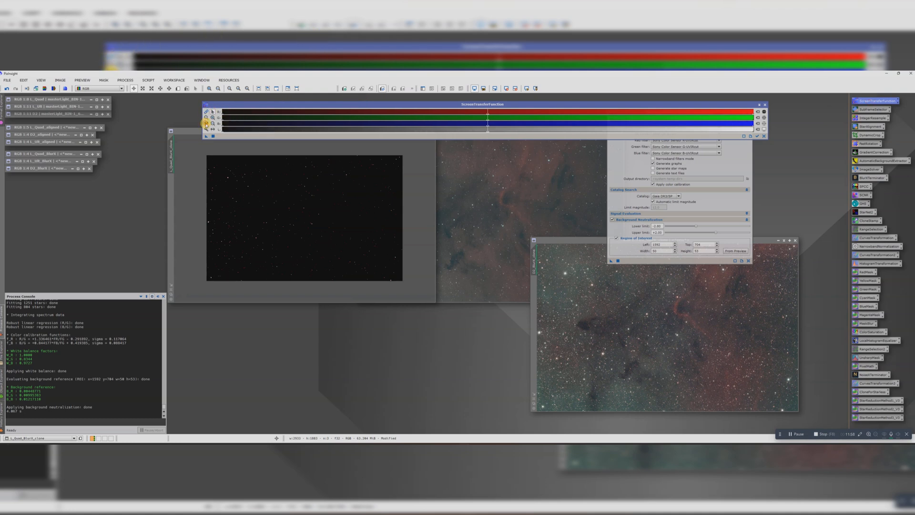
{"action": "left_click", "coordinate": [206, 123]}
{"action": "left_click_drag", "start_coordinate": [188, 132], "coordinate": [60, 135]}
{"action": "left_click_drag", "start_coordinate": [455, 104], "coordinate": [387, 78]}
{"action": "left_click_drag", "start_coordinate": [421, 135], "coordinate": [290, 149]}
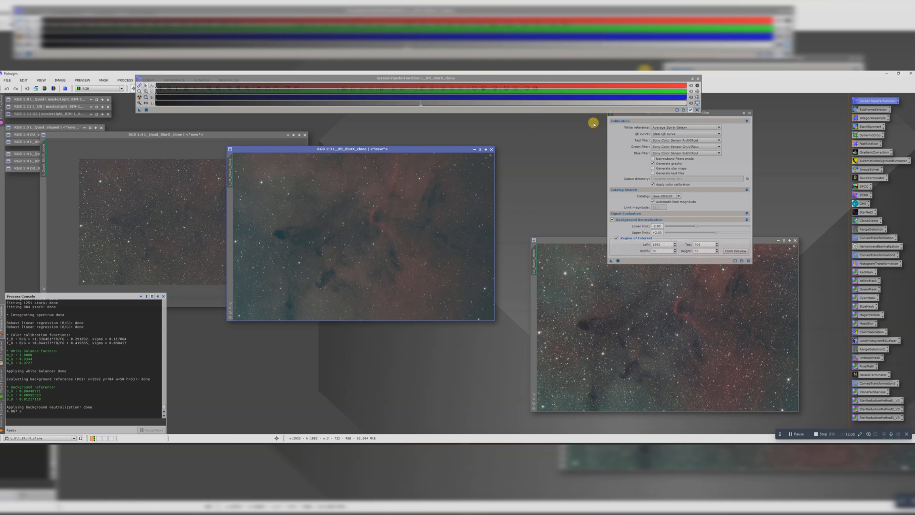
Enable narrowband filters mode in the color calibration, with wavelengths 656.30, 500.70 and 500.70 and all bandwidths at 3.00
{"action": "left_click", "coordinate": [652, 159]}
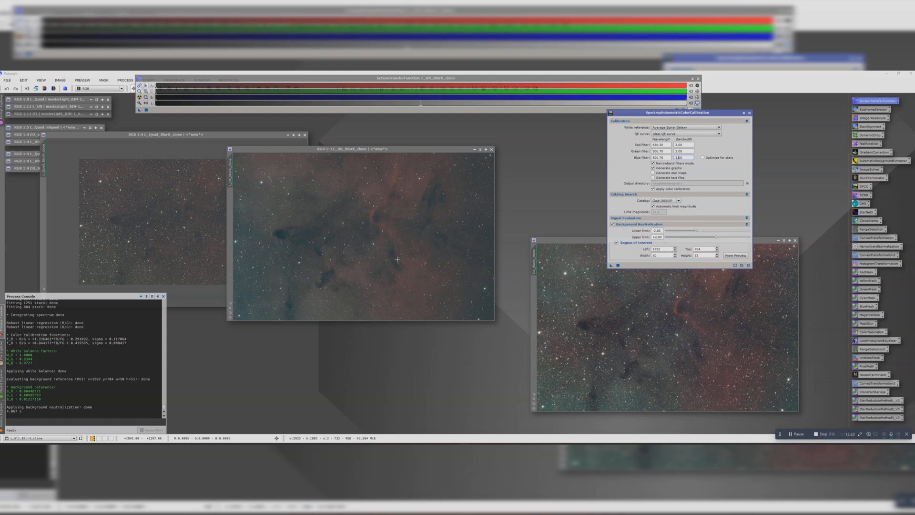
Draw a background preview about 70 by 46 pixels inside the darkest part of the dark nebula in L_Ult_BlurX_clone
{"action": "scroll", "coordinate": [378, 220], "scroll_direction": "up", "scroll_amount": 1}
{"action": "scroll", "coordinate": [385, 231], "scroll_direction": "up", "scroll_amount": 1}
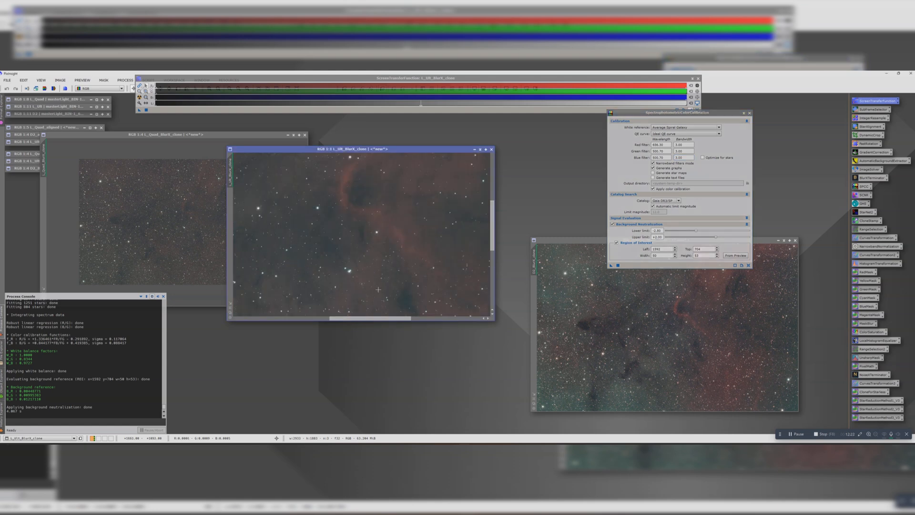
{"action": "scroll", "coordinate": [378, 289], "scroll_direction": "down", "scroll_amount": 3}
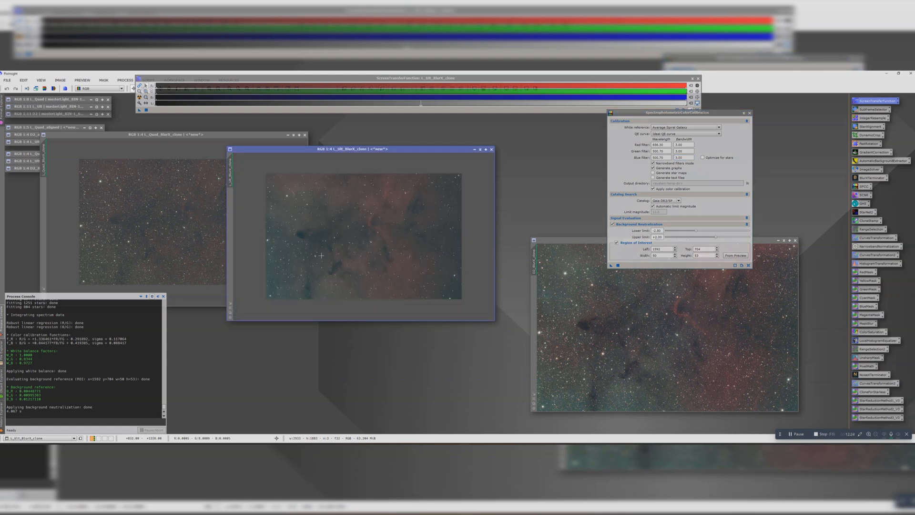
{"action": "scroll", "coordinate": [320, 256], "scroll_direction": "up", "scroll_amount": 3}
{"action": "left_click_drag", "start_coordinate": [348, 318], "coordinate": [326, 317]}
{"action": "scroll", "coordinate": [302, 204], "scroll_direction": "up", "scroll_amount": 1}
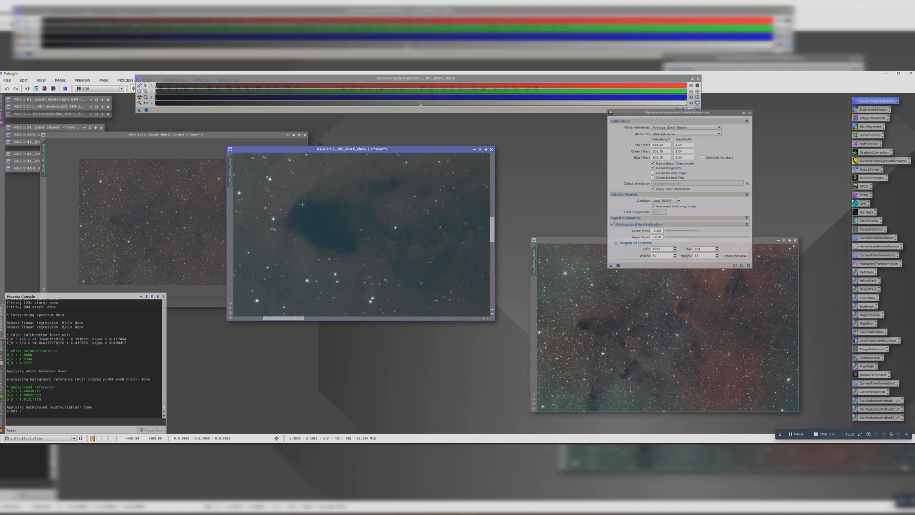
{"action": "left_click_drag", "start_coordinate": [162, 78], "coordinate": [166, 107]}
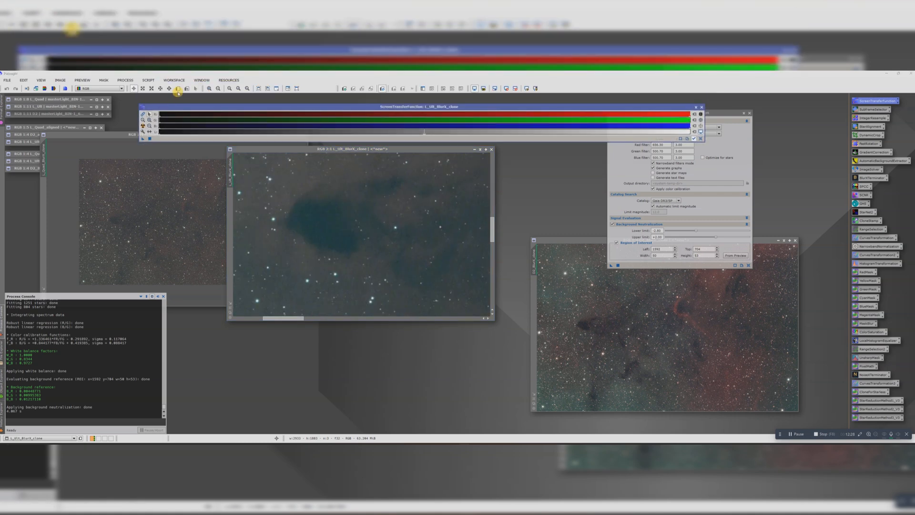
{"action": "left_click", "coordinate": [179, 90]}
{"action": "scroll", "coordinate": [318, 229], "scroll_direction": "down", "scroll_amount": 2}
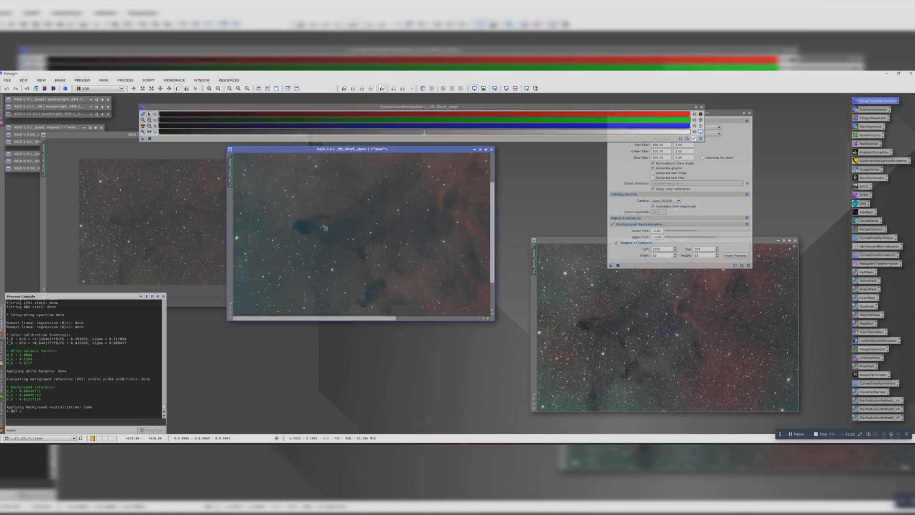
{"action": "scroll", "coordinate": [328, 228], "scroll_direction": "up", "scroll_amount": 2}
{"action": "left_click_drag", "start_coordinate": [302, 318], "coordinate": [288, 318]}
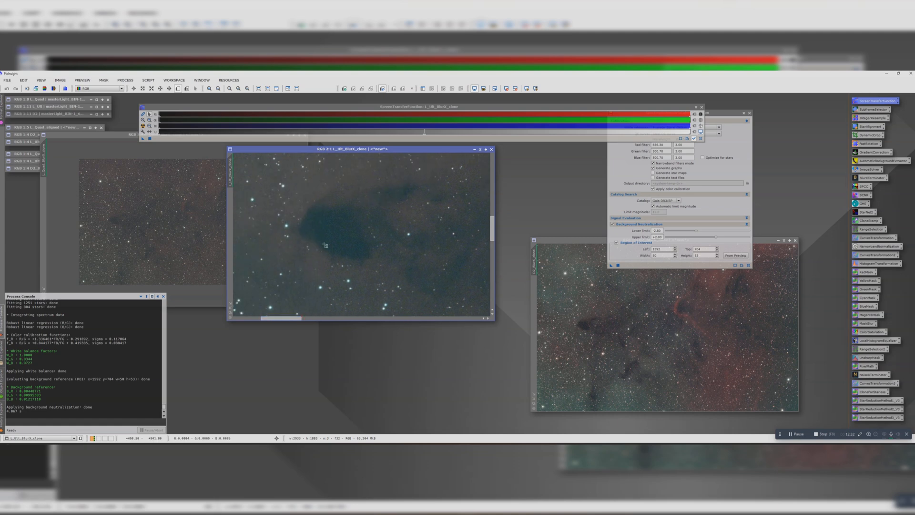
{"action": "left_click_drag", "start_coordinate": [314, 217], "coordinate": [351, 241]}
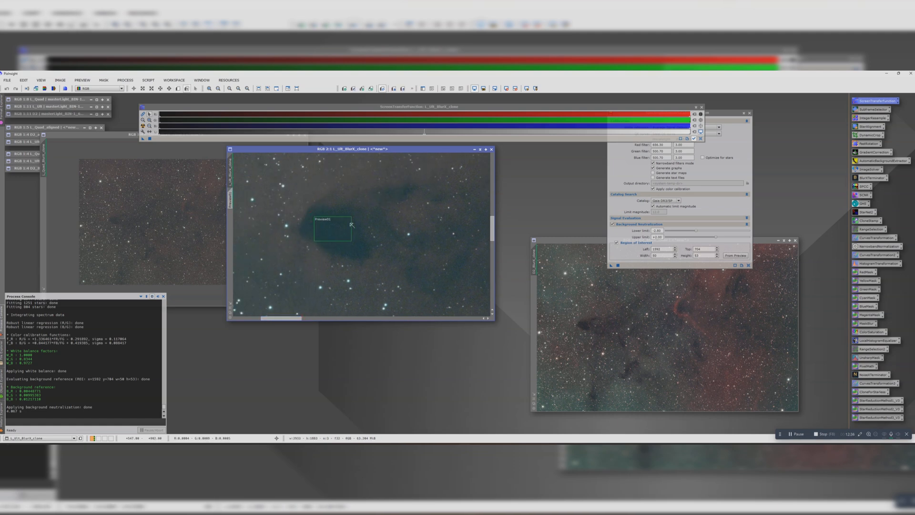
Take the region of interest for background neutralization from the L_Ult_BlurX_clone preview
{"action": "left_click", "coordinate": [731, 256]}
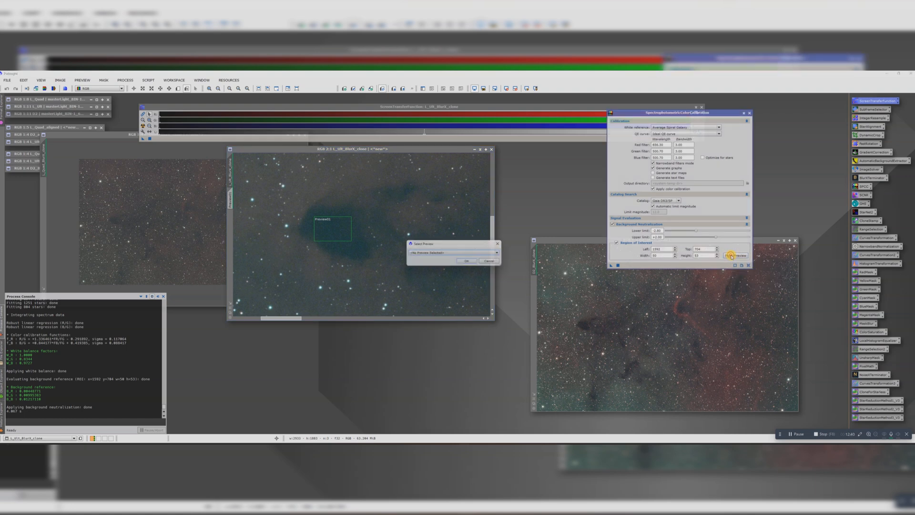
{"action": "left_click", "coordinate": [429, 252]}
{"action": "left_click", "coordinate": [431, 262]}
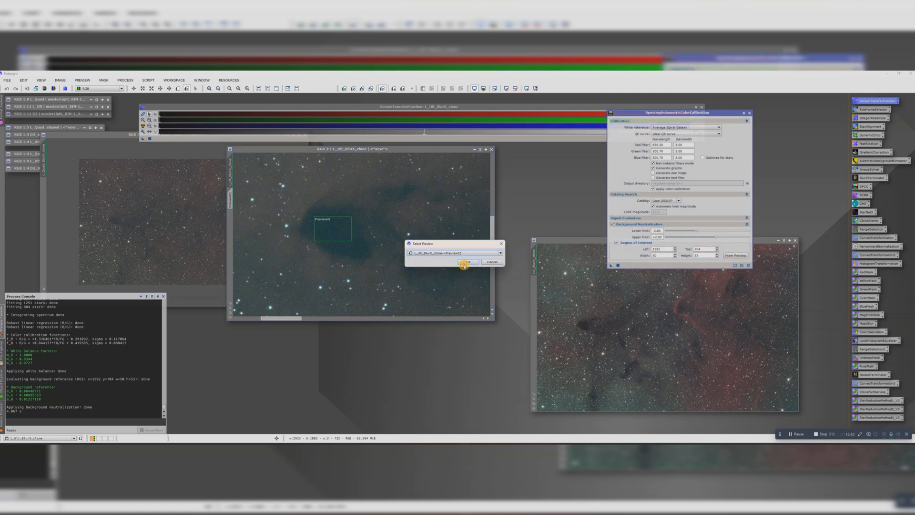
{"action": "left_click", "coordinate": [464, 264]}
Apply the narrowband spectrophotometric color calibration to L_Ult_BlurX_clone and close the white balance graphs
{"action": "scroll", "coordinate": [465, 263], "scroll_direction": "down", "scroll_amount": 5}
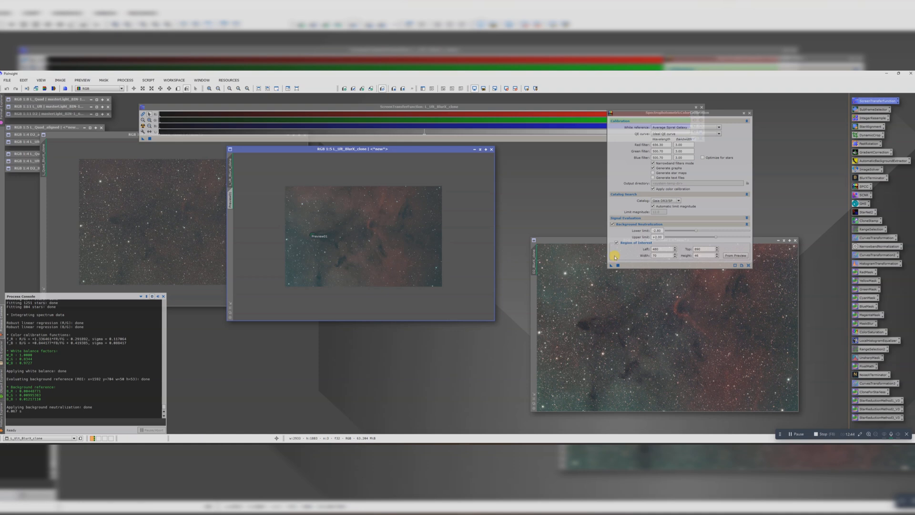
{"action": "left_click_drag", "start_coordinate": [611, 265], "coordinate": [382, 247]}
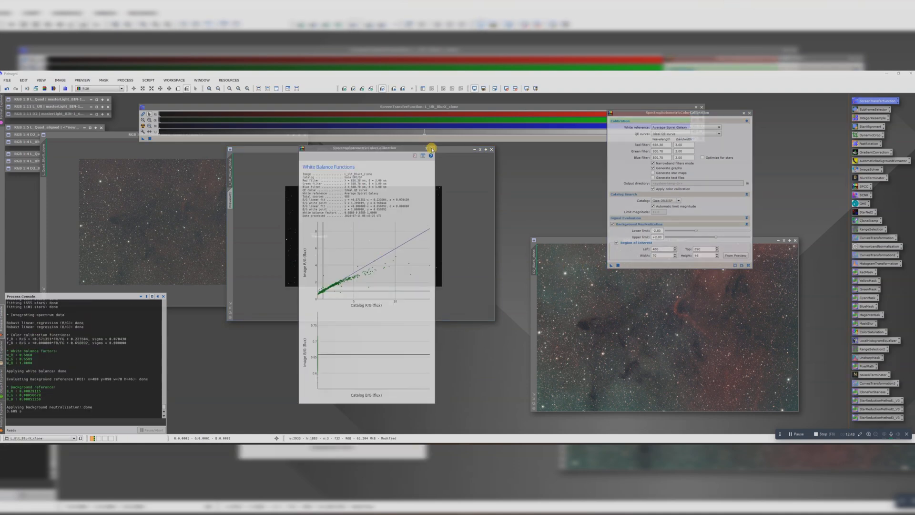
{"action": "left_click", "coordinate": [431, 149]}
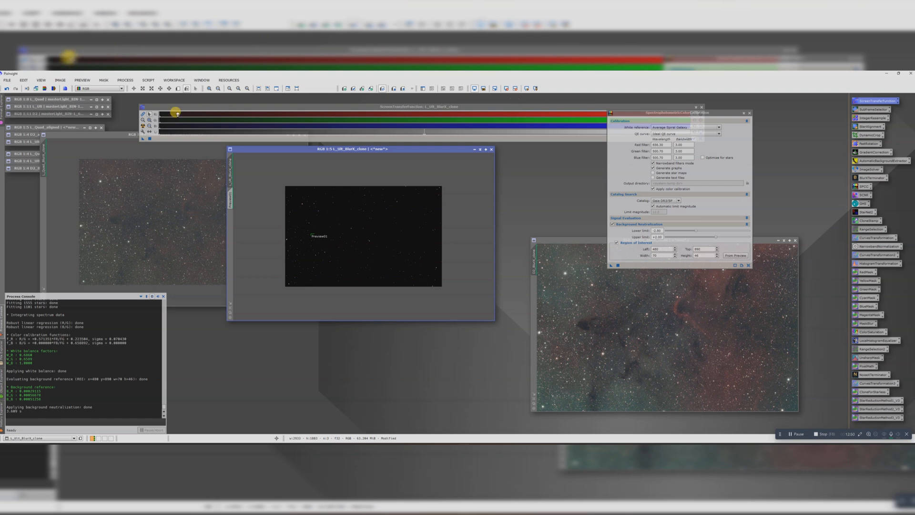
Auto-stretch the display of L_Ult_BlurX_clone and delete its background preview
{"action": "left_click", "coordinate": [143, 126]}
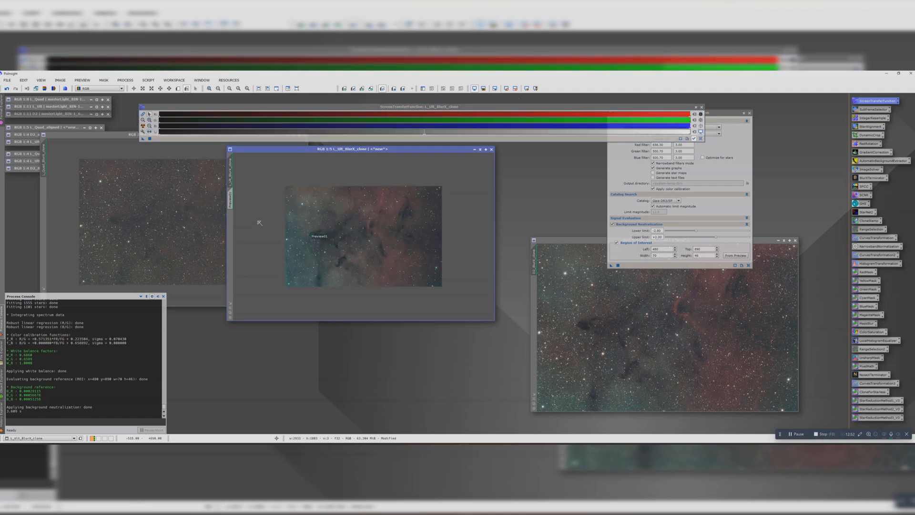
{"action": "right_click", "coordinate": [233, 207]}
{"action": "left_click", "coordinate": [242, 249]}
Move D2_BlurX_clone beside the other images and draw a preview about 76 by 47 pixels inside its dark nebula
{"action": "left_click_drag", "start_coordinate": [556, 241], "coordinate": [298, 182]}
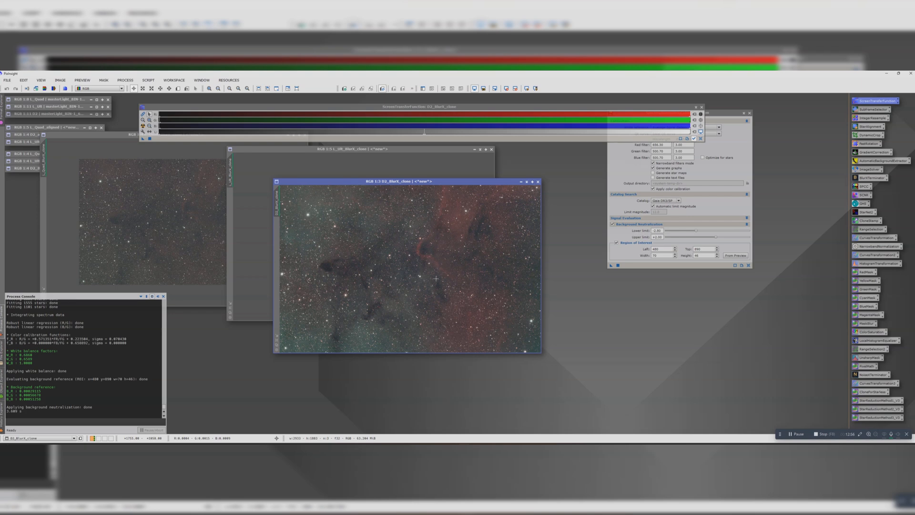
{"action": "scroll", "coordinate": [436, 278], "scroll_direction": "up", "scroll_amount": 3}
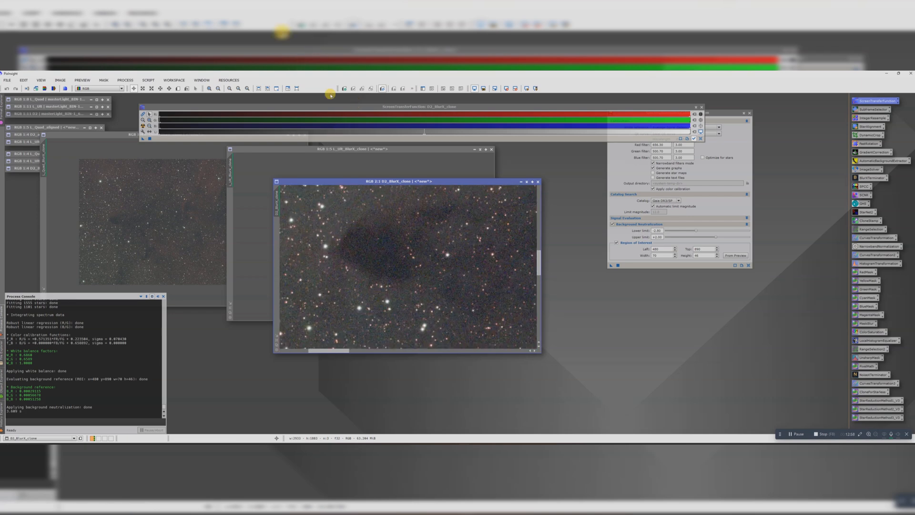
{"action": "left_click", "coordinate": [178, 88]}
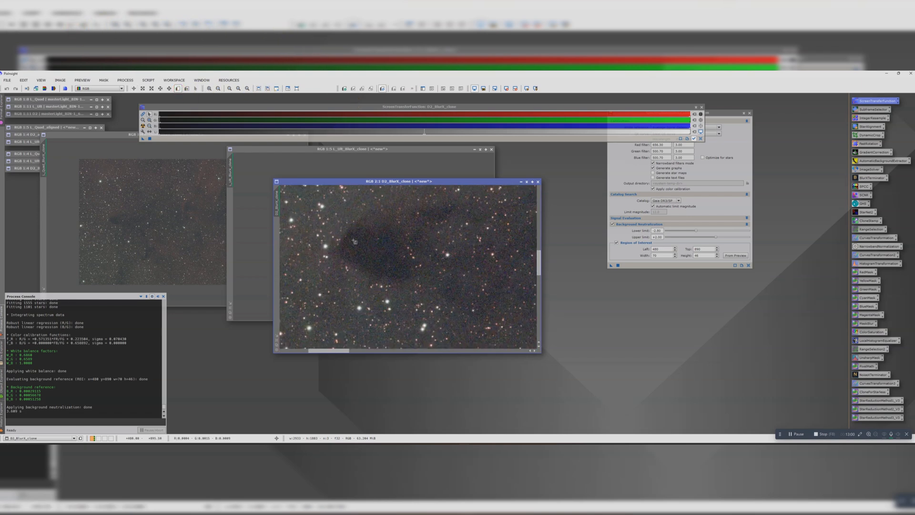
{"action": "left_click_drag", "start_coordinate": [352, 239], "coordinate": [392, 264]}
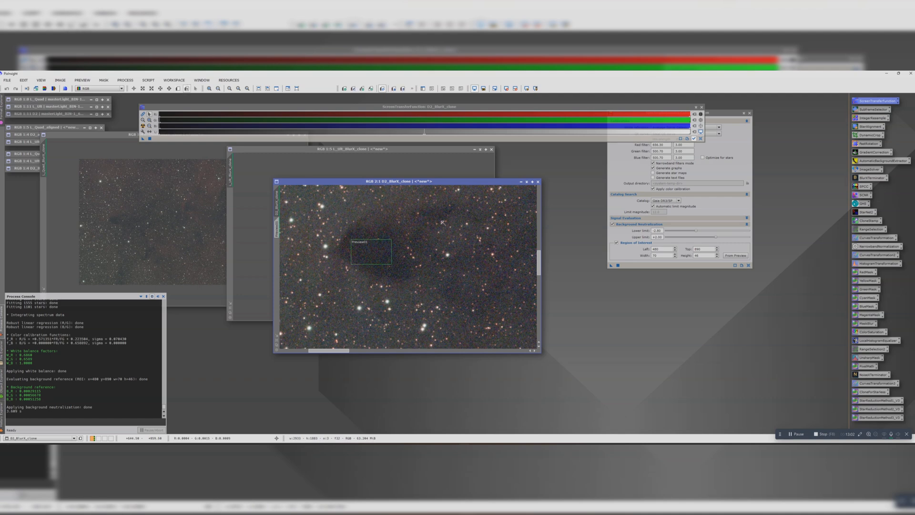
Set all three filter bandwidths to 6.00 and take the background region of interest from the D2_BlurX_clone preview
{"action": "left_click_drag", "start_coordinate": [662, 107], "coordinate": [669, 155]}
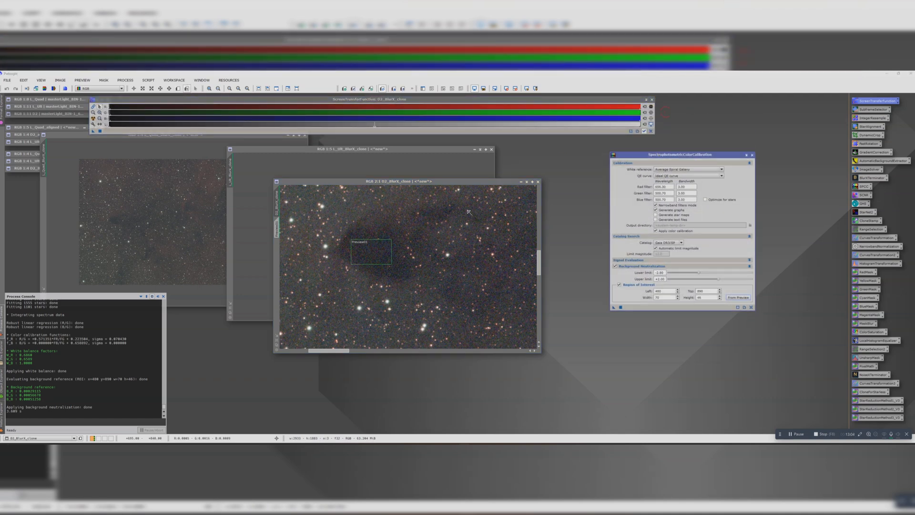
{"action": "left_click", "coordinate": [683, 187]}
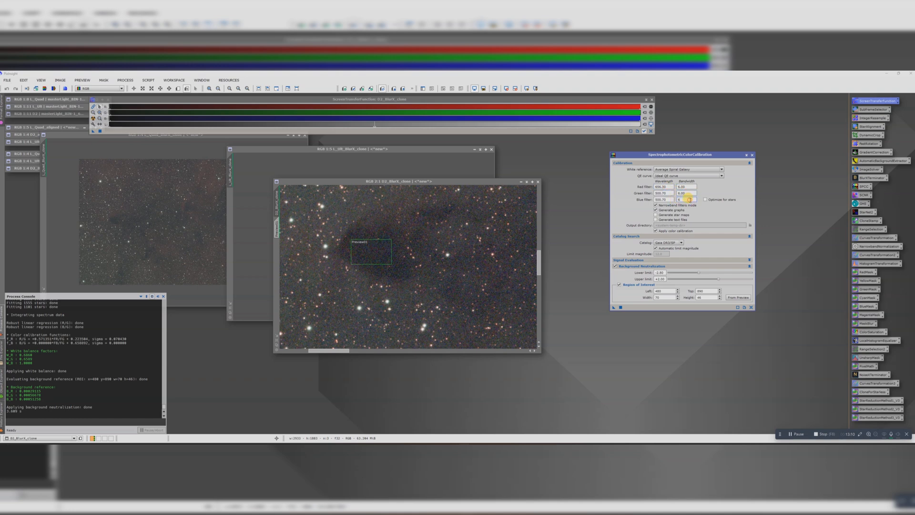
{"action": "left_click", "coordinate": [738, 297]}
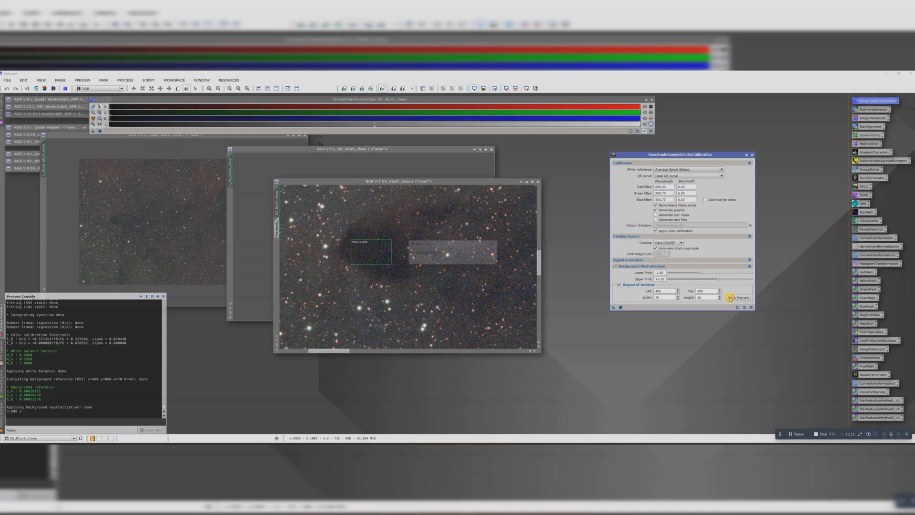
{"action": "left_click", "coordinate": [467, 253]}
{"action": "left_click", "coordinate": [434, 263]}
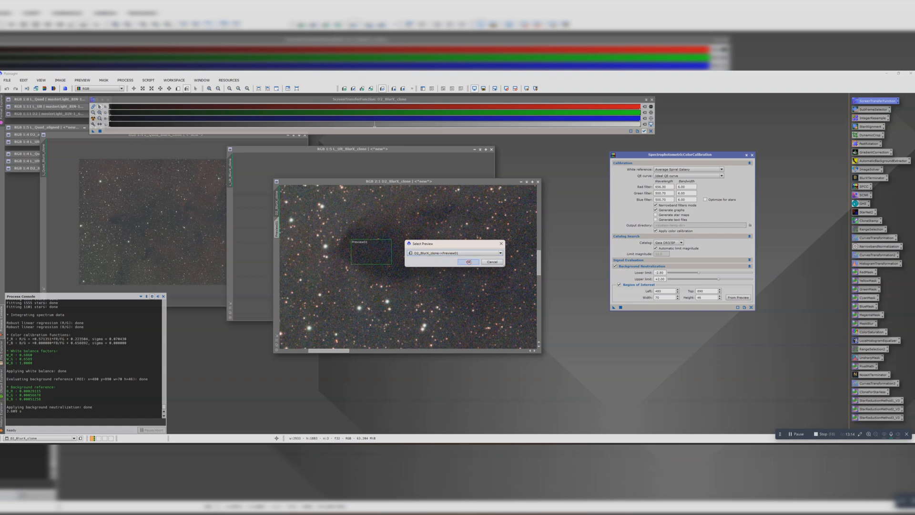
{"action": "left_click", "coordinate": [468, 262]}
Apply the color calibration with the 6.00 bandwidths to D2_BlurX_clone and close the white balance graphs
{"action": "scroll", "coordinate": [467, 261], "scroll_direction": "down", "scroll_amount": 4}
{"action": "left_click_drag", "start_coordinate": [615, 308], "coordinate": [440, 273]}
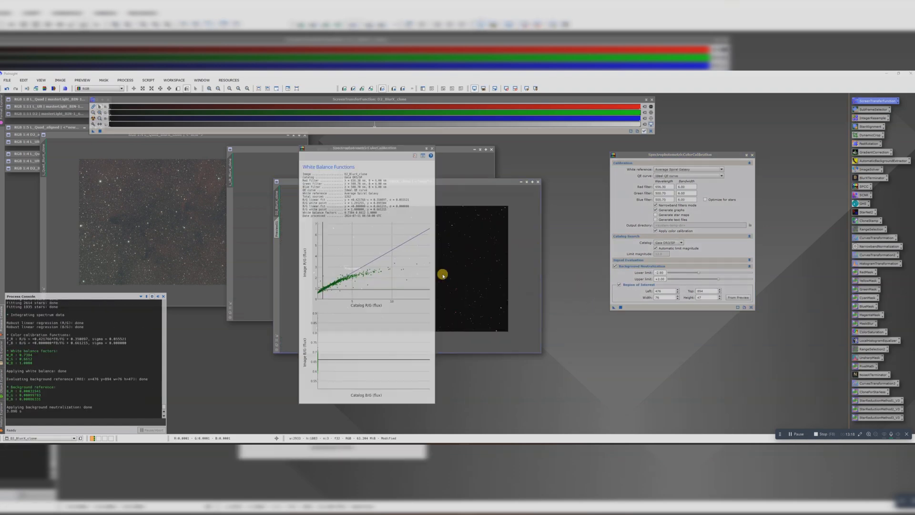
{"action": "left_click", "coordinate": [431, 148]}
Auto-stretch the display of D2_BlurX_clone and delete its background preview
{"action": "left_click", "coordinate": [91, 118]}
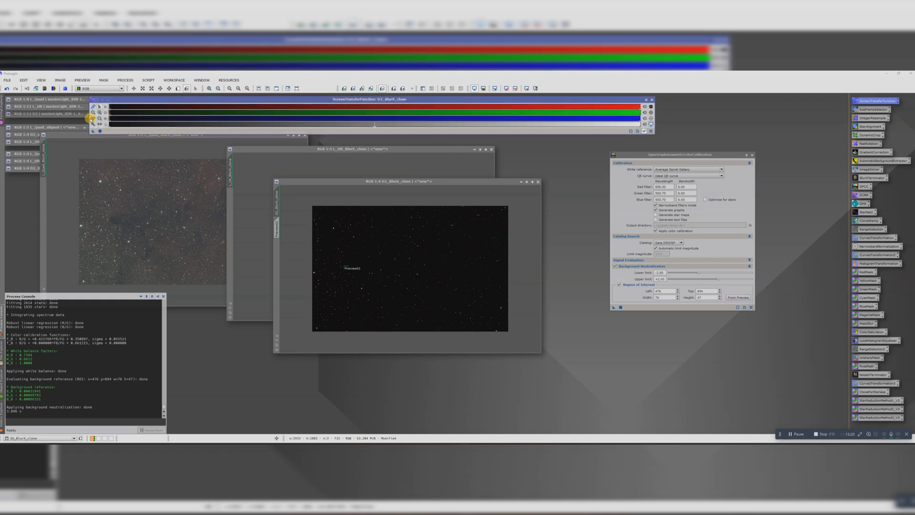
{"action": "right_click", "coordinate": [277, 228]}
{"action": "left_click", "coordinate": [289, 251]}
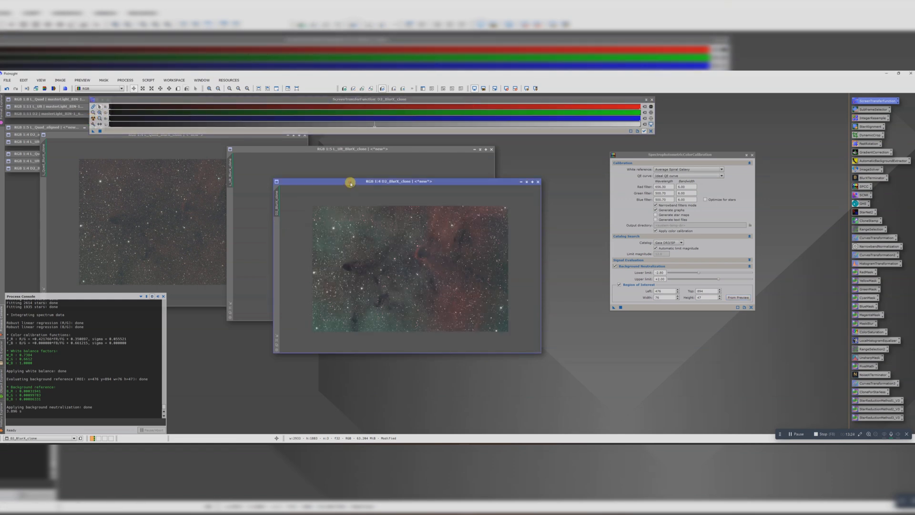
Close the calibration and screen stretch tools and line up the three cloned images side by side at the same scale for comparison
{"action": "left_click_drag", "start_coordinate": [347, 181], "coordinate": [511, 171]}
{"action": "left_click", "coordinate": [752, 155]}
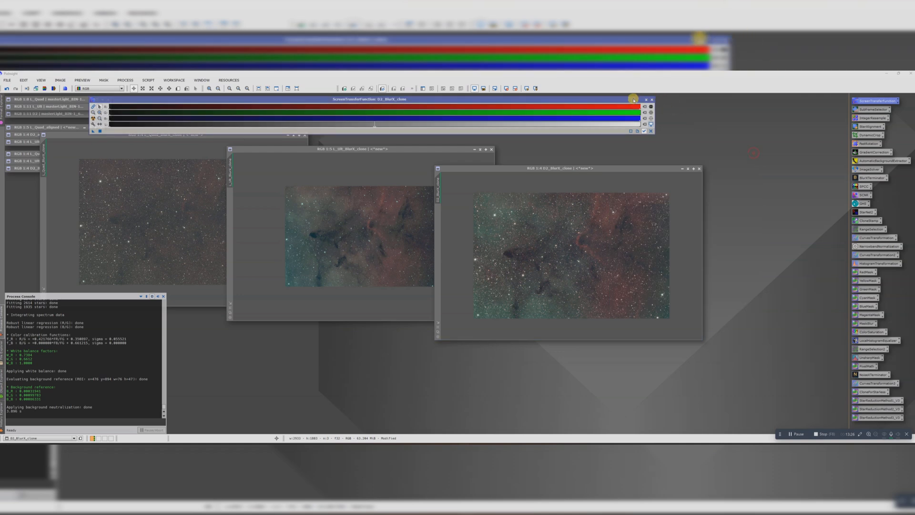
{"action": "left_click", "coordinate": [651, 99]}
{"action": "left_click_drag", "start_coordinate": [491, 169], "coordinate": [565, 165]}
{"action": "left_click_drag", "start_coordinate": [304, 150], "coordinate": [386, 135]}
{"action": "left_click_drag", "start_coordinate": [598, 164], "coordinate": [664, 135]}
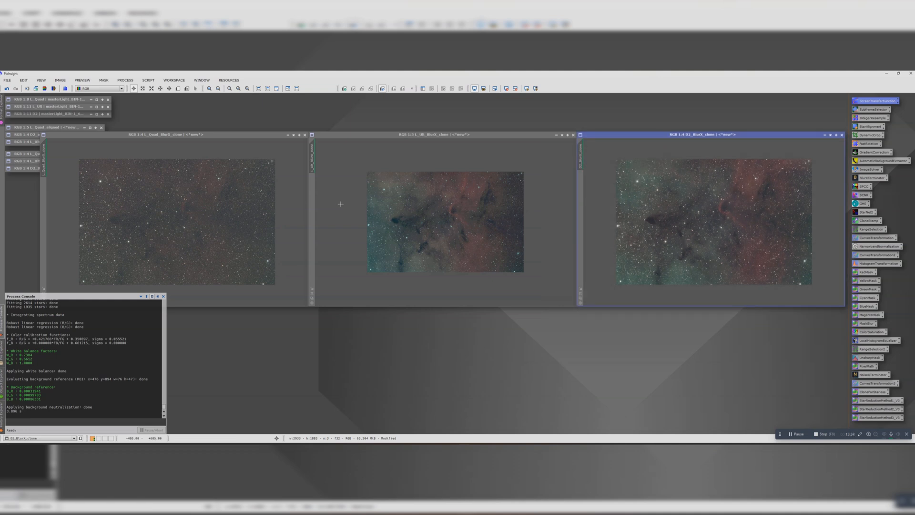
{"action": "scroll", "coordinate": [396, 221], "scroll_direction": "up", "scroll_amount": 1}
{"action": "scroll", "coordinate": [396, 220], "scroll_direction": "down", "scroll_amount": 2}
{"action": "scroll", "coordinate": [654, 229], "scroll_direction": "down", "scroll_amount": 1}
{"action": "scroll", "coordinate": [654, 226], "scroll_direction": "up", "scroll_amount": 1}
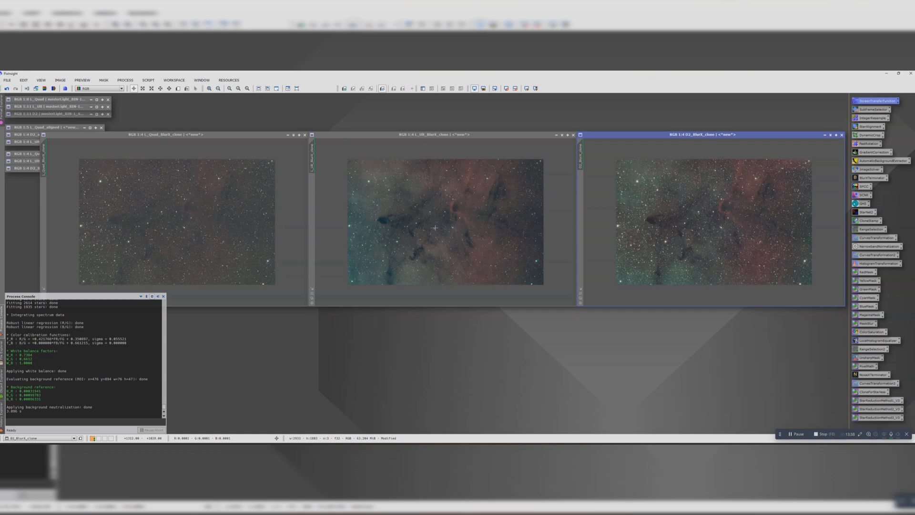
Run EZ Soft Stretch on L_Quad_BlurX_clone with the stretch settings reset, using target median 0.20 and expand low 0.05
{"action": "left_click", "coordinate": [870, 205]}
{"action": "left_click", "coordinate": [180, 133]}
{"action": "left_click", "coordinate": [145, 80]}
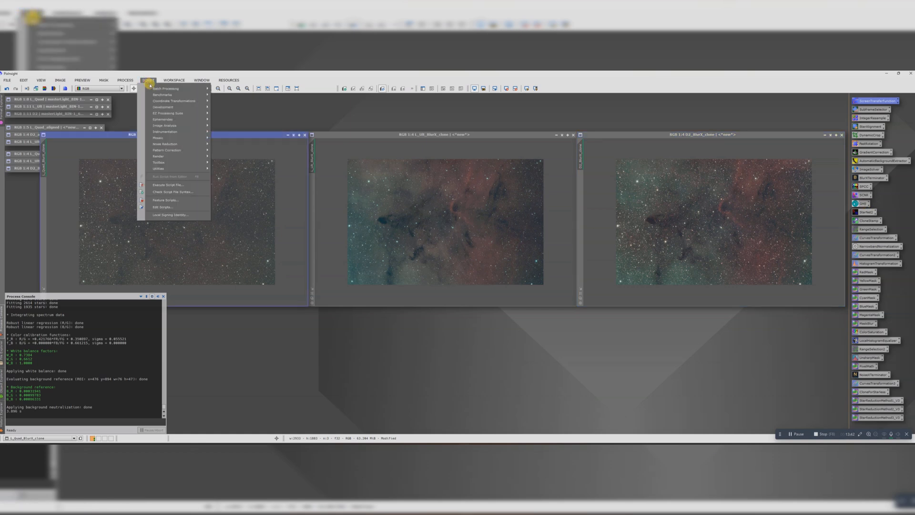
{"action": "mouse_move", "coordinate": [159, 114]}
{"action": "left_click", "coordinate": [233, 142]}
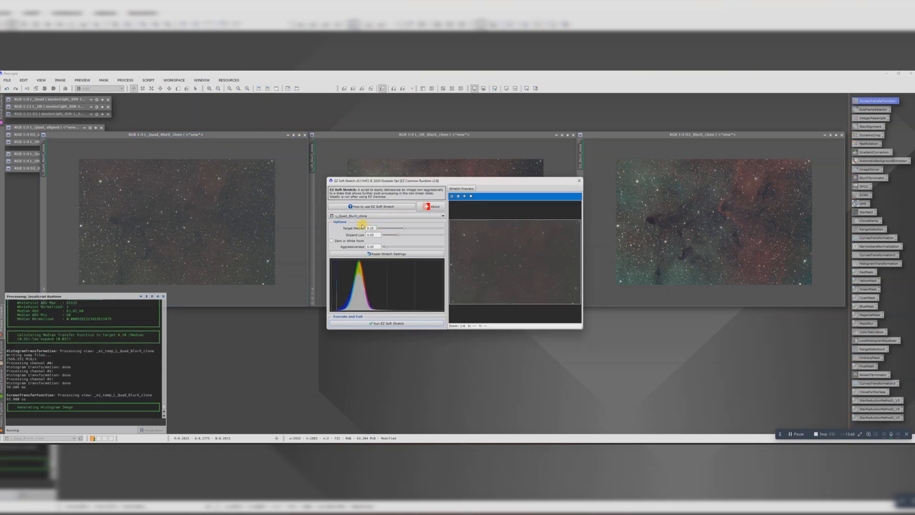
{"action": "left_click", "coordinate": [378, 255]}
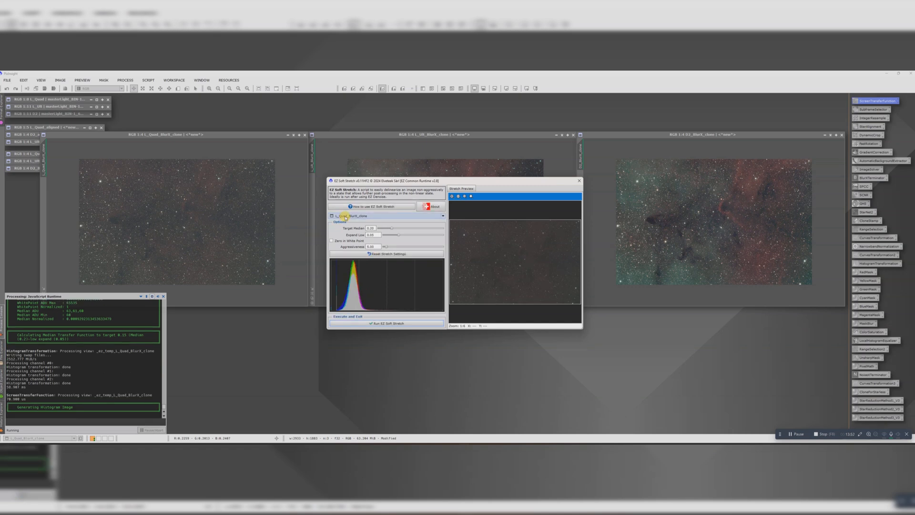
{"action": "left_click", "coordinate": [370, 324]}
Run EZ Soft Stretch on L_Ult_BlurX_clone, using target median 0.20 and expand low 0.05
{"action": "left_click", "coordinate": [357, 136]}
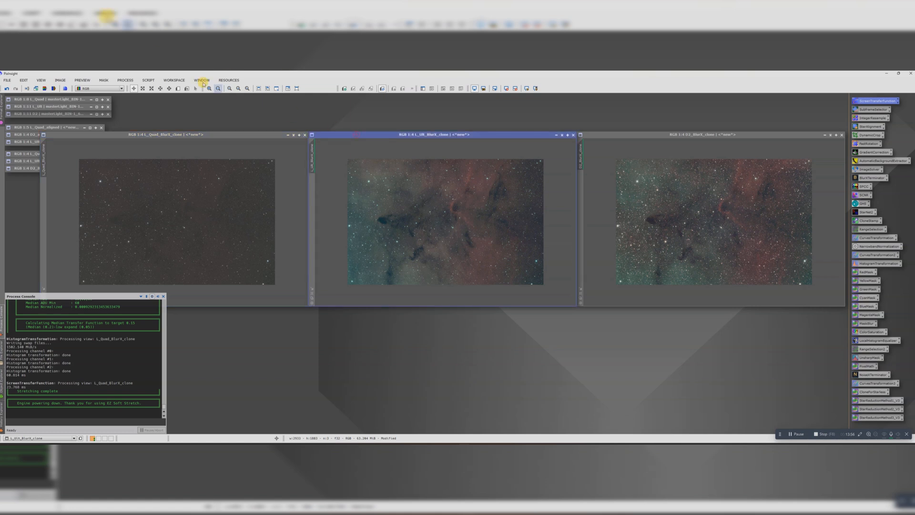
{"action": "left_click", "coordinate": [148, 80]}
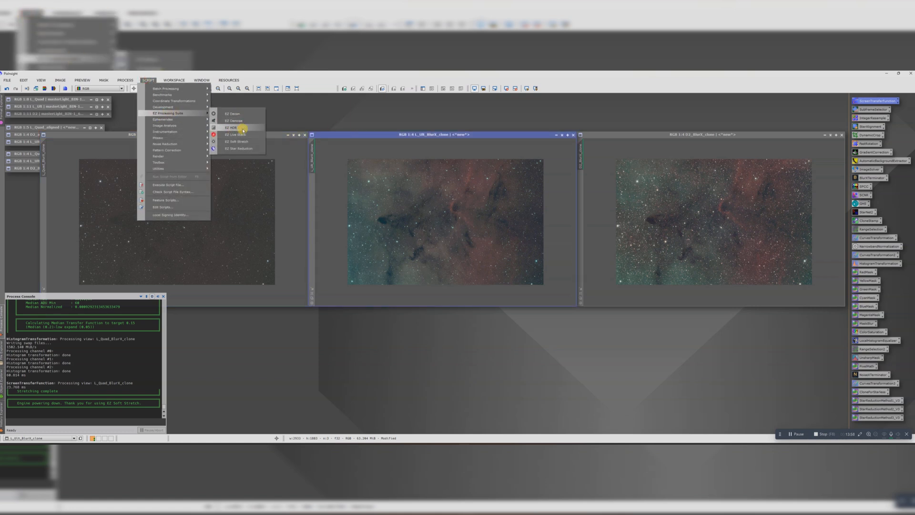
{"action": "left_click", "coordinate": [239, 138]}
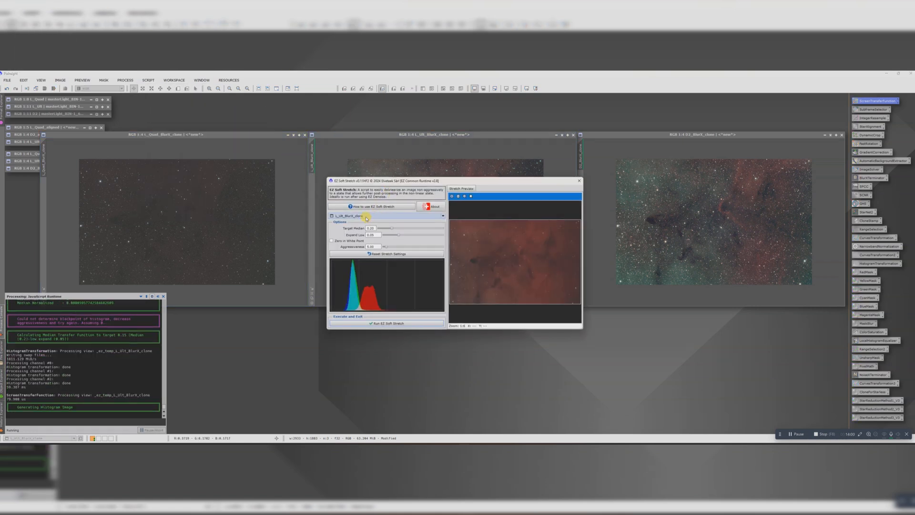
{"action": "left_click", "coordinate": [367, 216]}
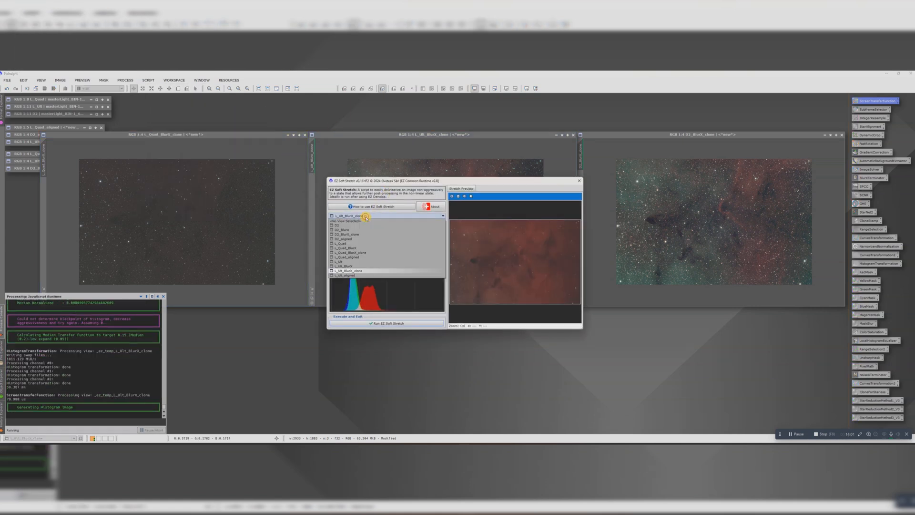
{"action": "left_click", "coordinate": [361, 271]}
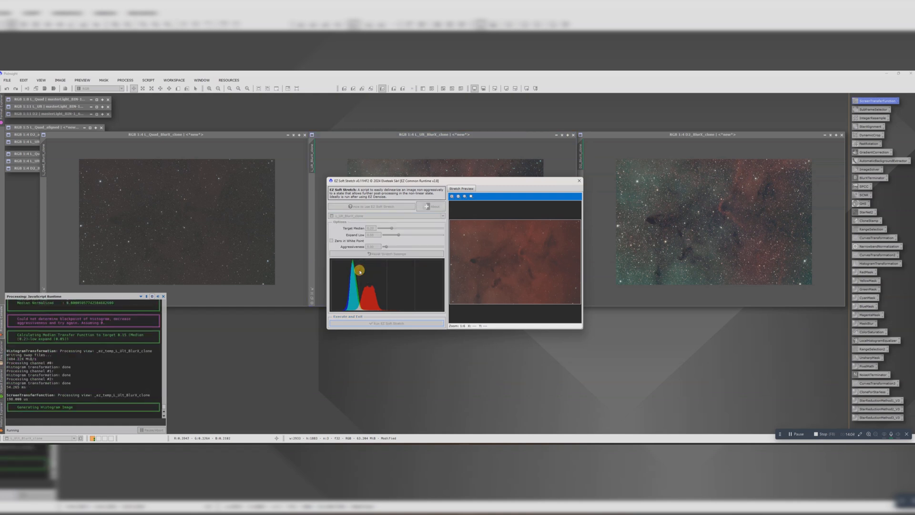
{"action": "left_click", "coordinate": [375, 323]}
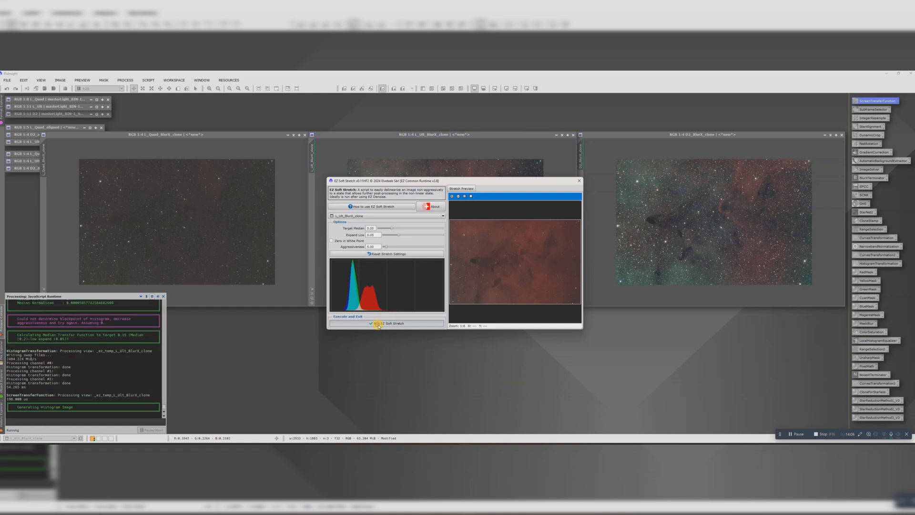
Run EZ Soft Stretch on D2_BlurX_clone with the same target median 0.20 and expand low 0.05
{"action": "left_click", "coordinate": [631, 134]}
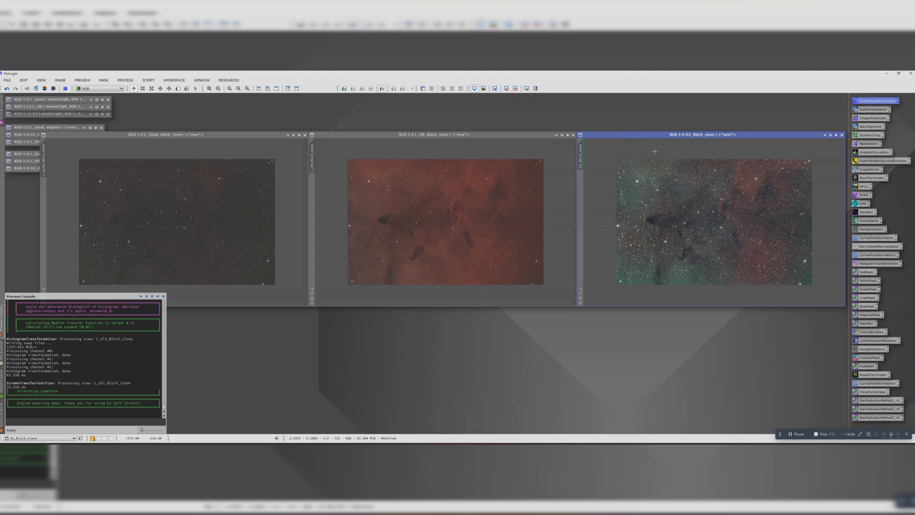
{"action": "left_click", "coordinate": [151, 80]}
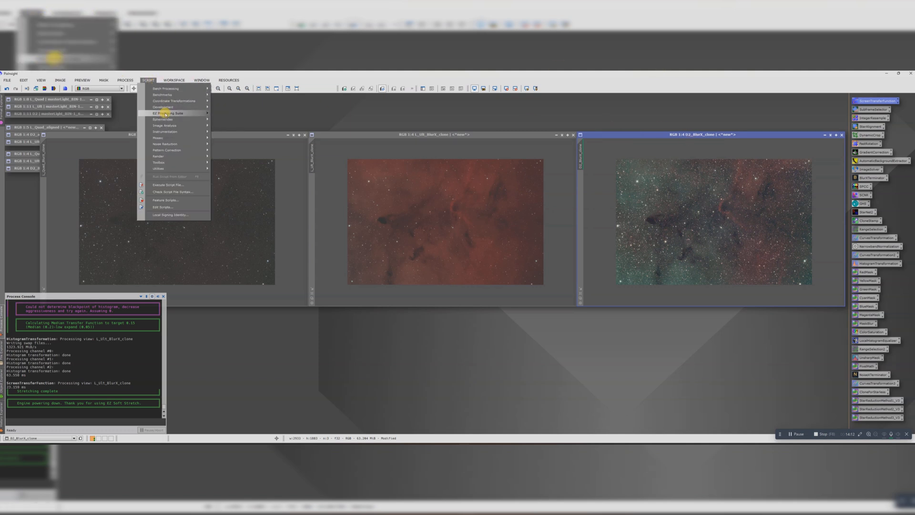
{"action": "mouse_move", "coordinate": [165, 114]}
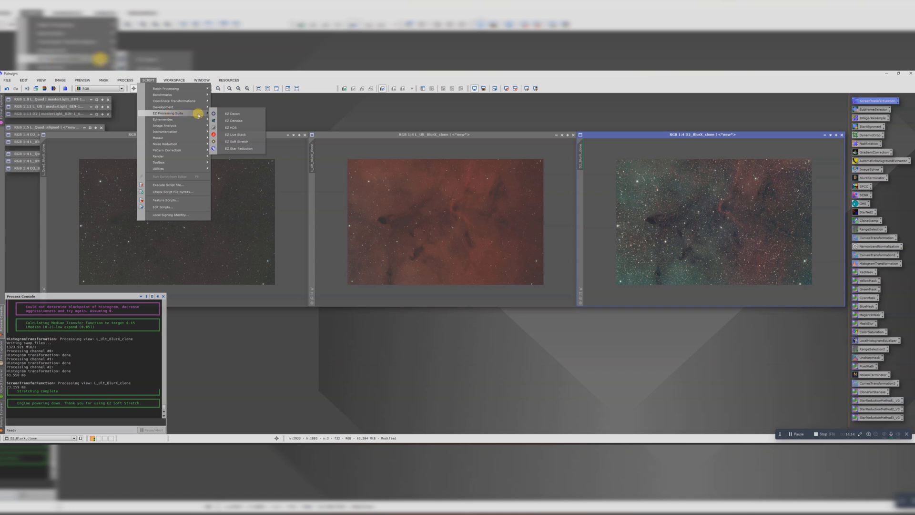
{"action": "left_click", "coordinate": [235, 141]}
{"action": "left_click", "coordinate": [386, 216]}
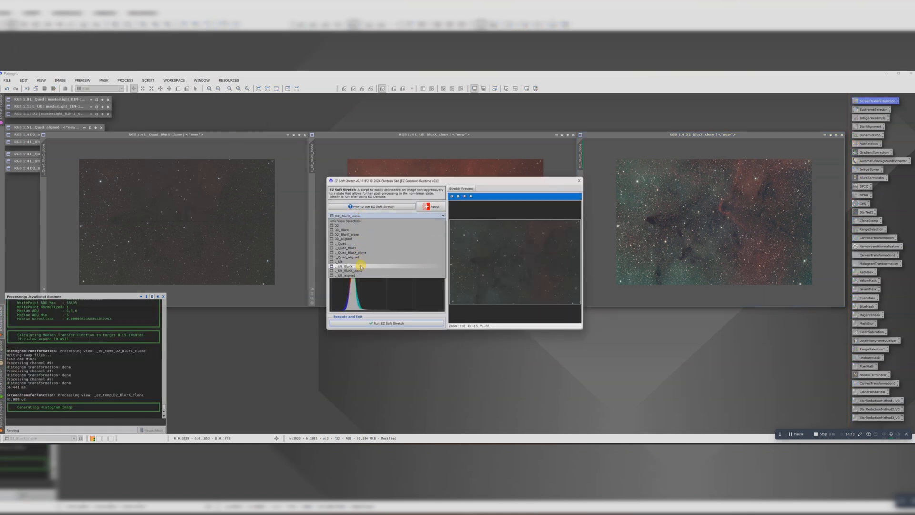
{"action": "left_click", "coordinate": [353, 235]}
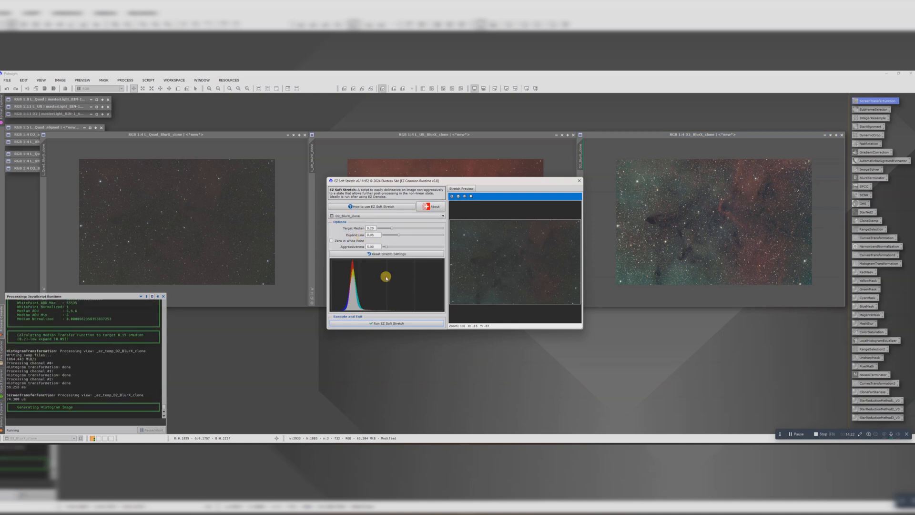
{"action": "left_click", "coordinate": [386, 323]}
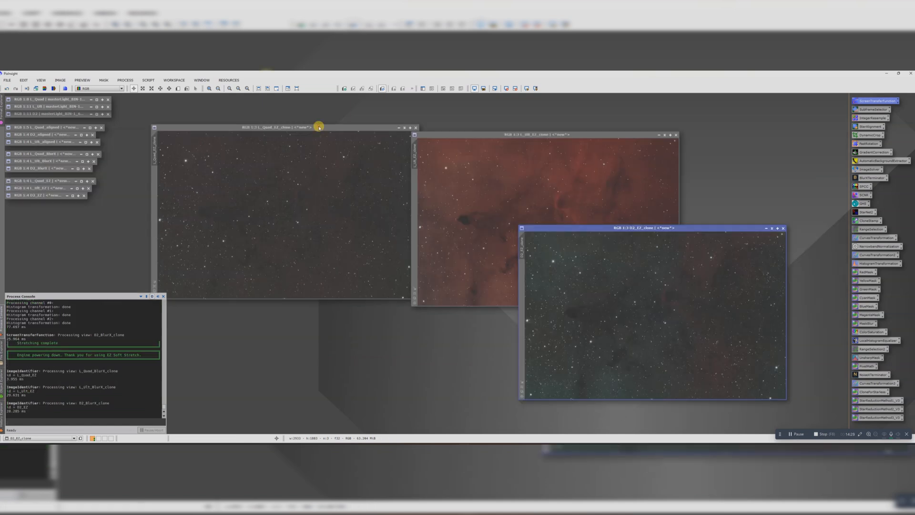
Minimize the L_Ult_EZ_clone and D2_EZ_clone images and stack them together in an empty area beside L_Quad_EZ_clone
{"action": "left_click_drag", "start_coordinate": [319, 127], "coordinate": [300, 129]}
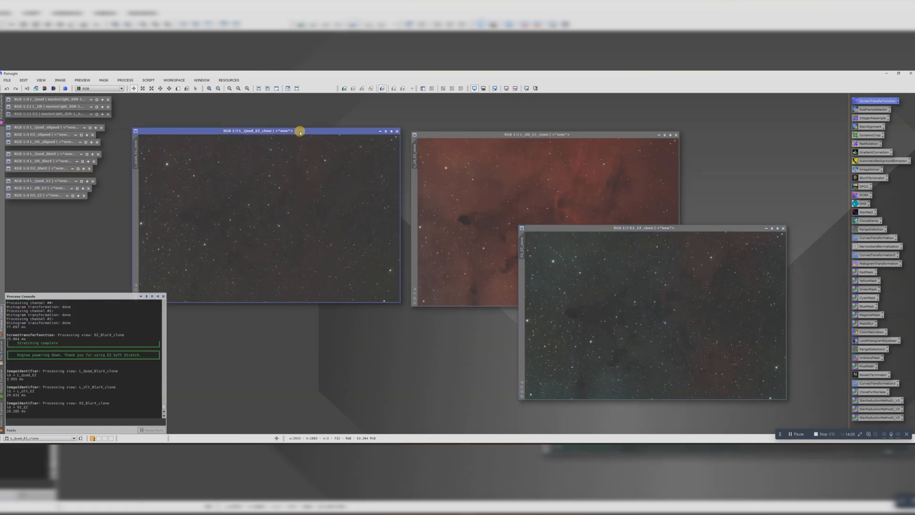
{"action": "left_click", "coordinate": [665, 135]}
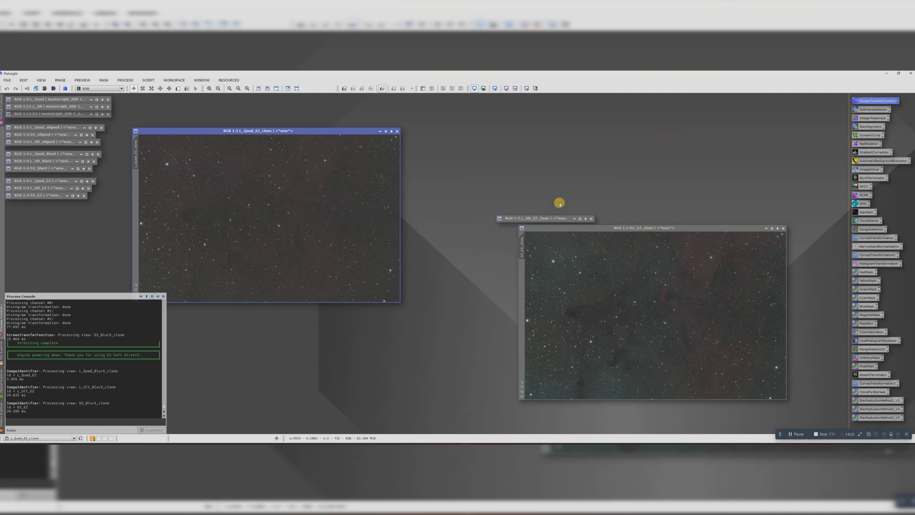
{"action": "left_click_drag", "start_coordinate": [559, 216], "coordinate": [724, 111]}
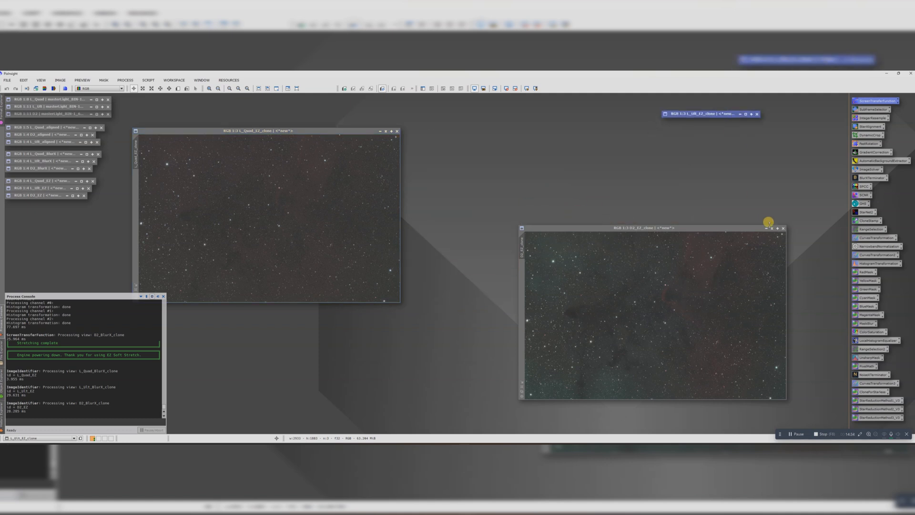
{"action": "left_click", "coordinate": [773, 229]}
{"action": "left_click_drag", "start_coordinate": [640, 310], "coordinate": [709, 121]}
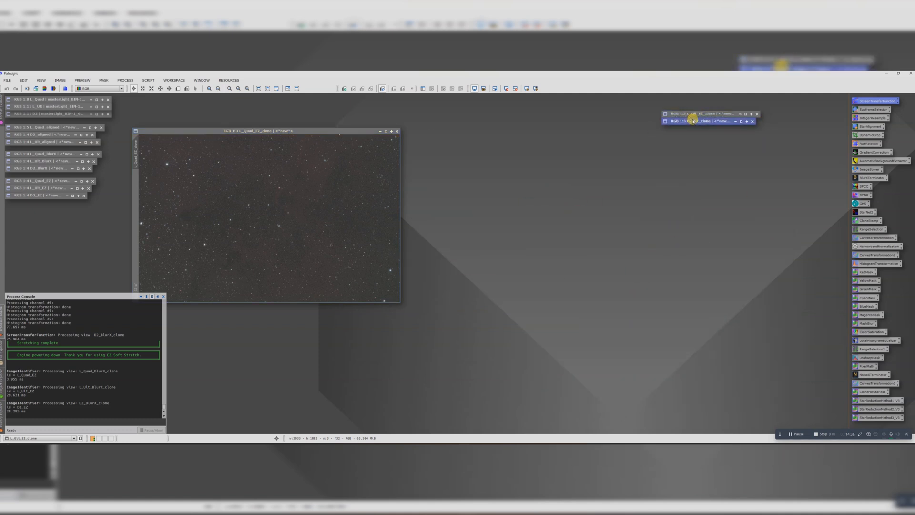
Enlarge the L_Quad_EZ_clone image window and reposition it to leave room for a second image
{"action": "left_click_drag", "start_coordinate": [297, 136], "coordinate": [471, 140]}
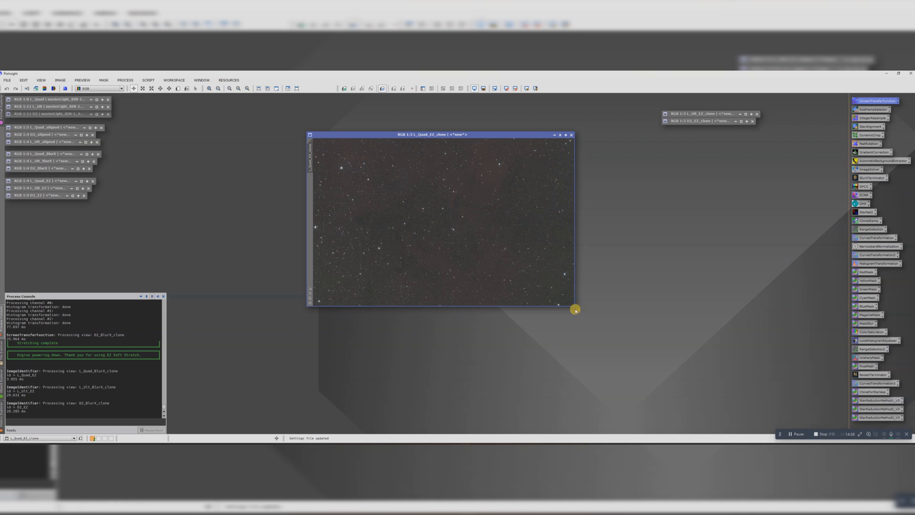
{"action": "left_click_drag", "start_coordinate": [573, 303], "coordinate": [701, 364]}
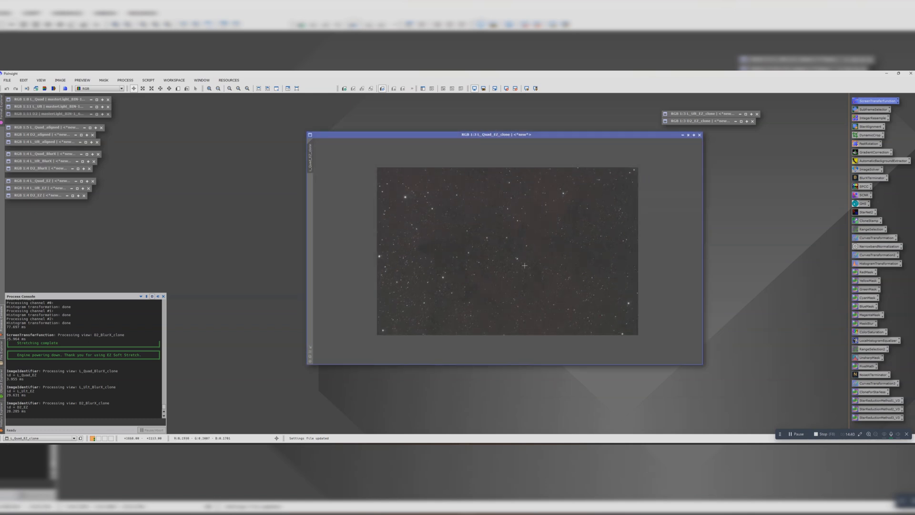
{"action": "scroll", "coordinate": [514, 256], "scroll_direction": "up", "scroll_amount": 1}
{"action": "scroll", "coordinate": [514, 256], "scroll_direction": "down", "scroll_amount": 1}
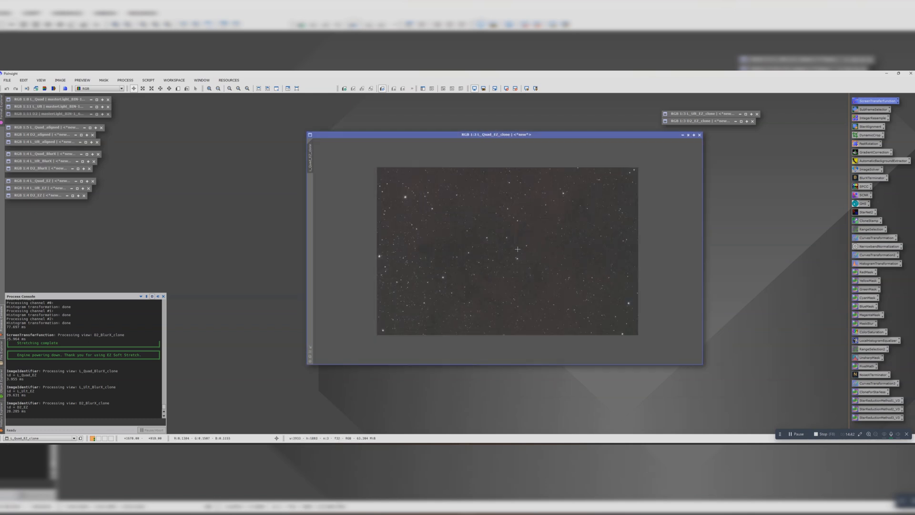
{"action": "left_click_drag", "start_coordinate": [465, 134], "coordinate": [374, 121]}
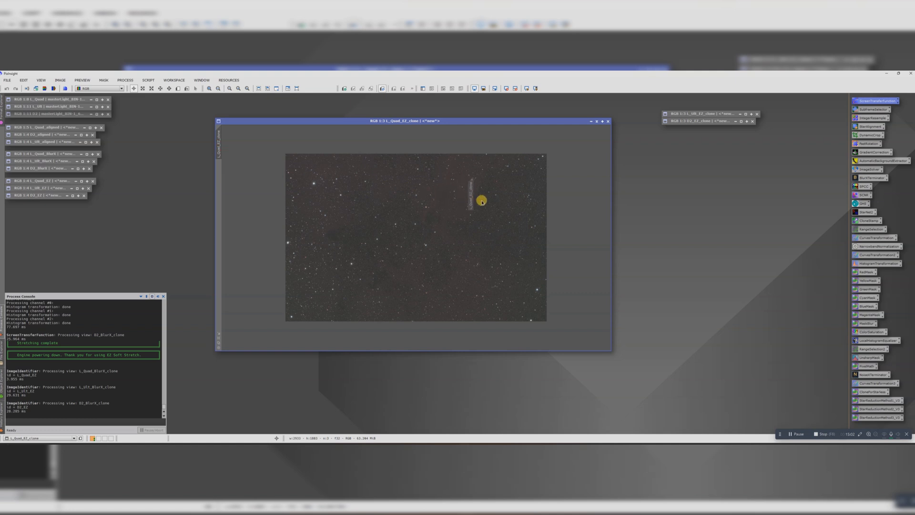
Duplicate L_Quad_EZ_clone and remove the duplicate's stars with StarNet2, without creating a star mask
{"action": "left_click_drag", "start_coordinate": [584, 209], "coordinate": [589, 179]}
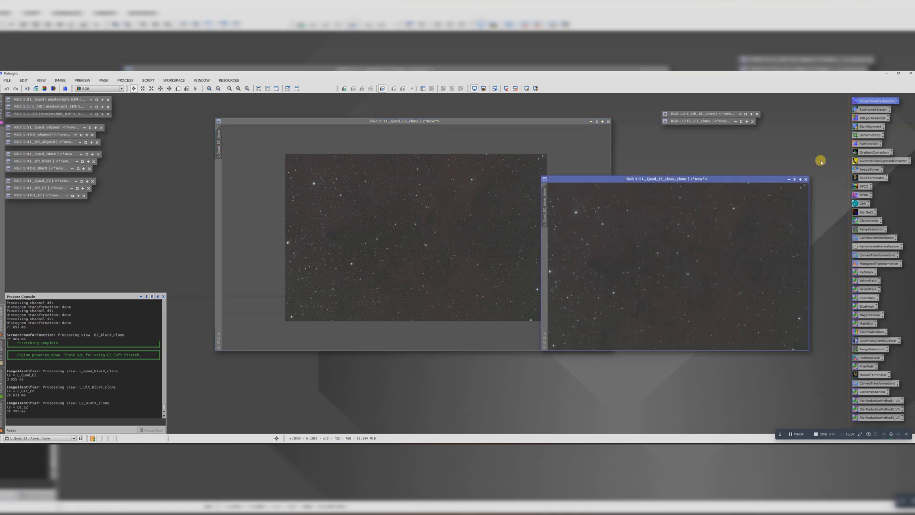
{"action": "double_click", "coordinate": [865, 213]}
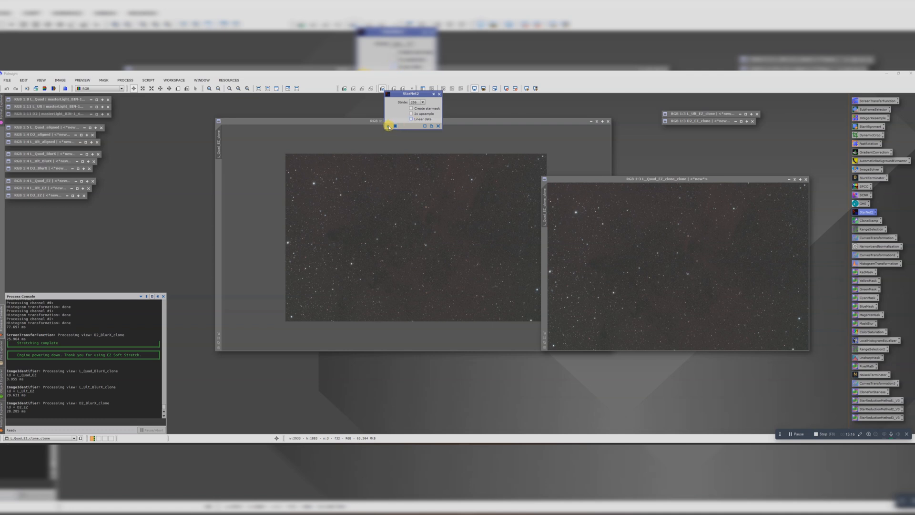
{"action": "left_click_drag", "start_coordinate": [388, 129], "coordinate": [636, 239]}
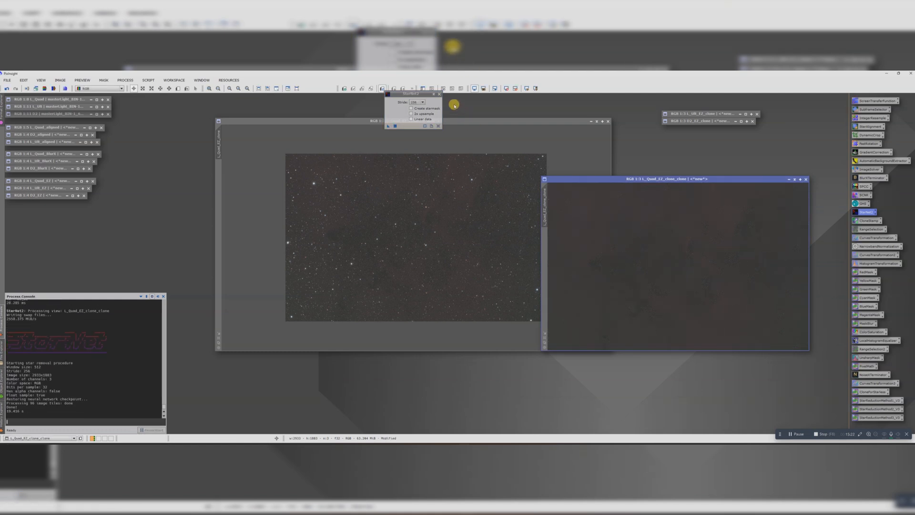
{"action": "left_click", "coordinate": [439, 94]}
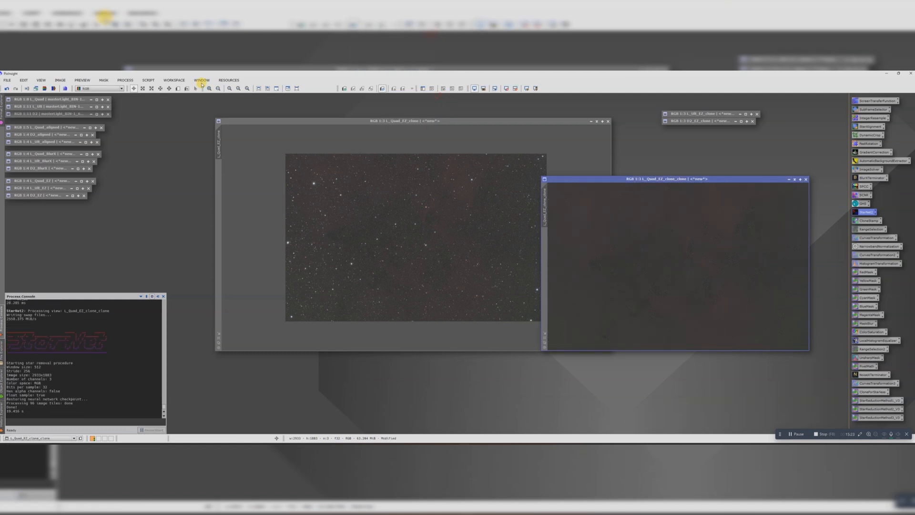
Launch the Screen Stars script in Star removal mode and move its dialog clear of the images
{"action": "left_click", "coordinate": [149, 81]}
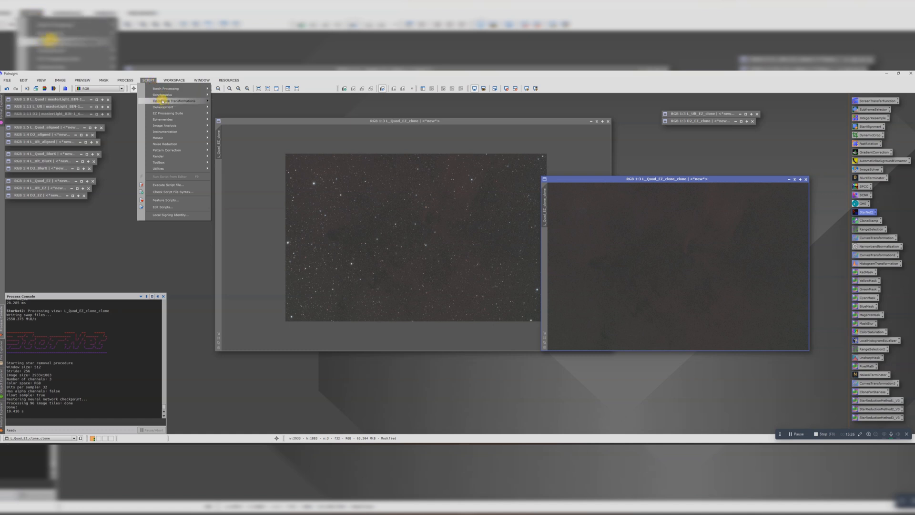
{"action": "mouse_move", "coordinate": [180, 170]}
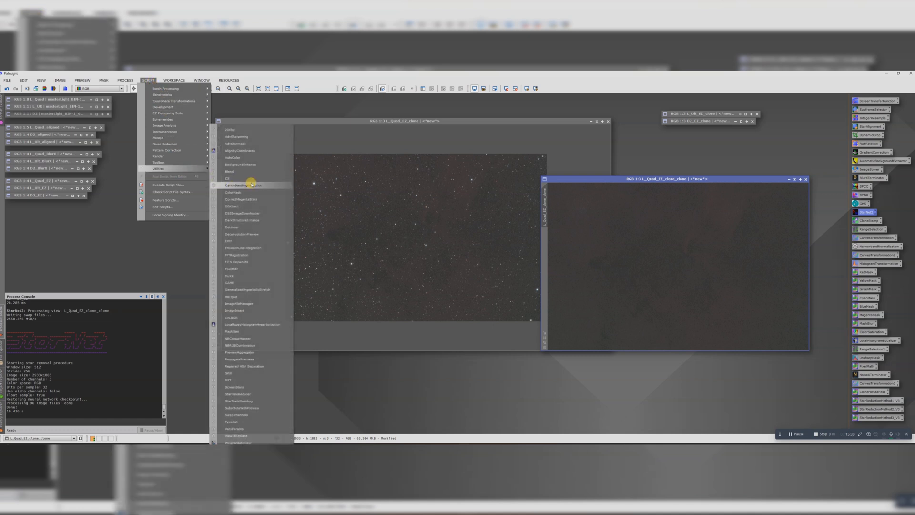
{"action": "key", "text": "Escape"}
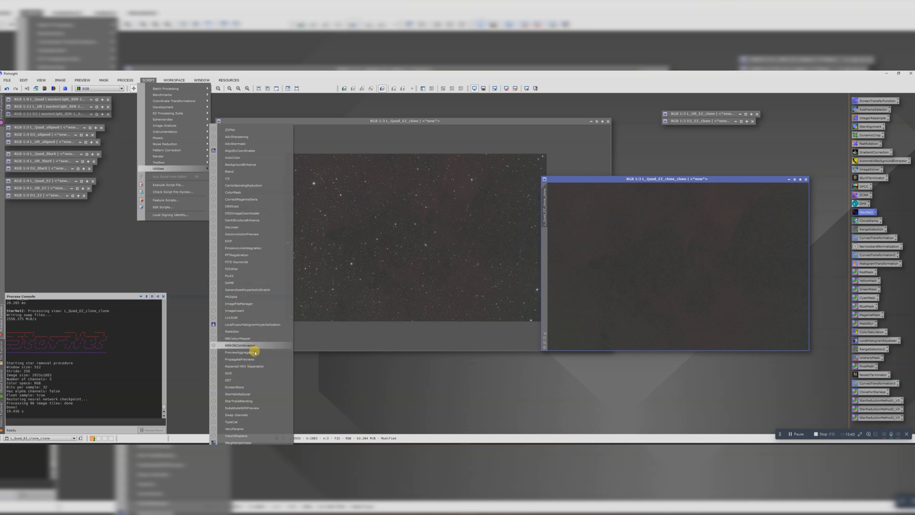
{"action": "left_click", "coordinate": [242, 389]}
{"action": "left_click", "coordinate": [339, 205]}
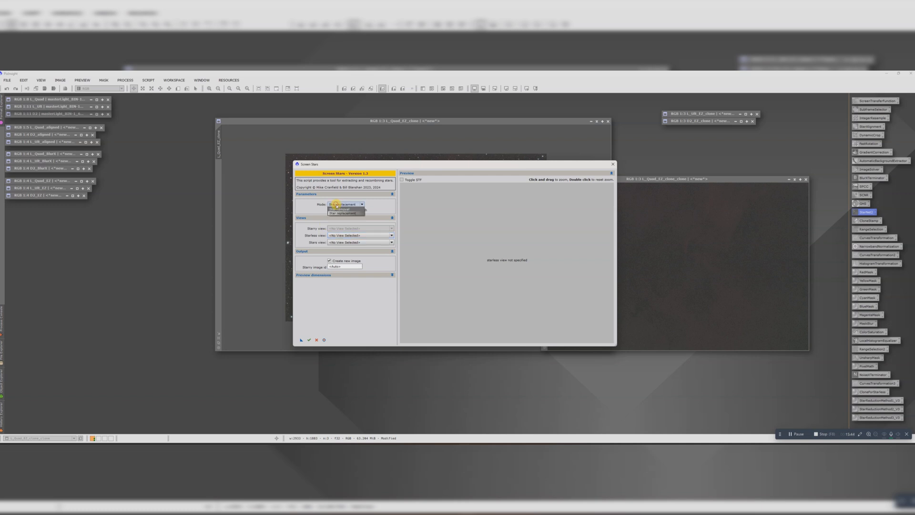
{"action": "left_click", "coordinate": [337, 211]}
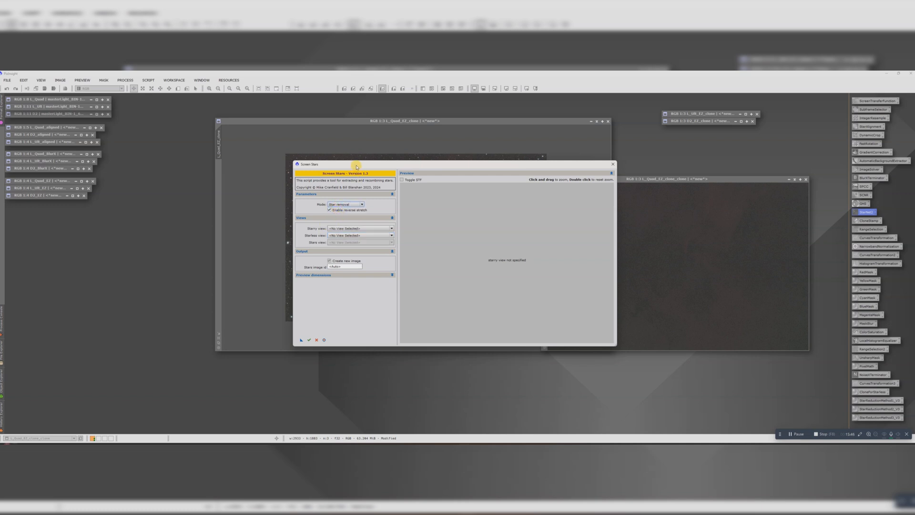
{"action": "left_click_drag", "start_coordinate": [356, 167], "coordinate": [135, 178]}
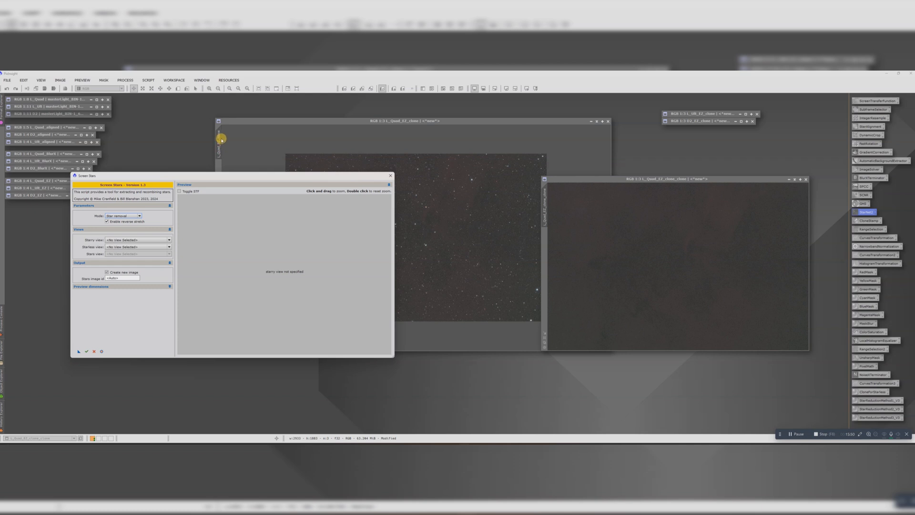
Generate a new stars image from starry view L_Quad_EZ_clone and starless view L_Quad_EZ_clone_clone, and close the script
{"action": "left_click", "coordinate": [119, 240]}
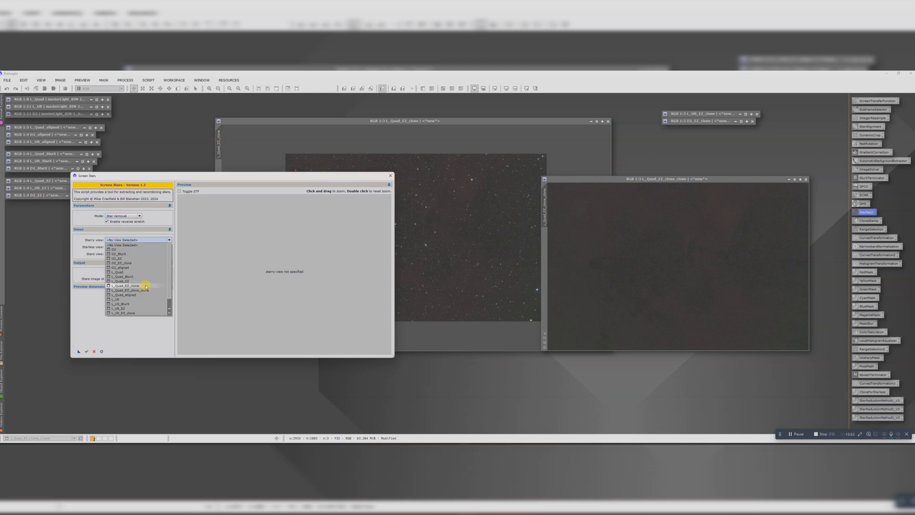
{"action": "left_click", "coordinate": [132, 276]}
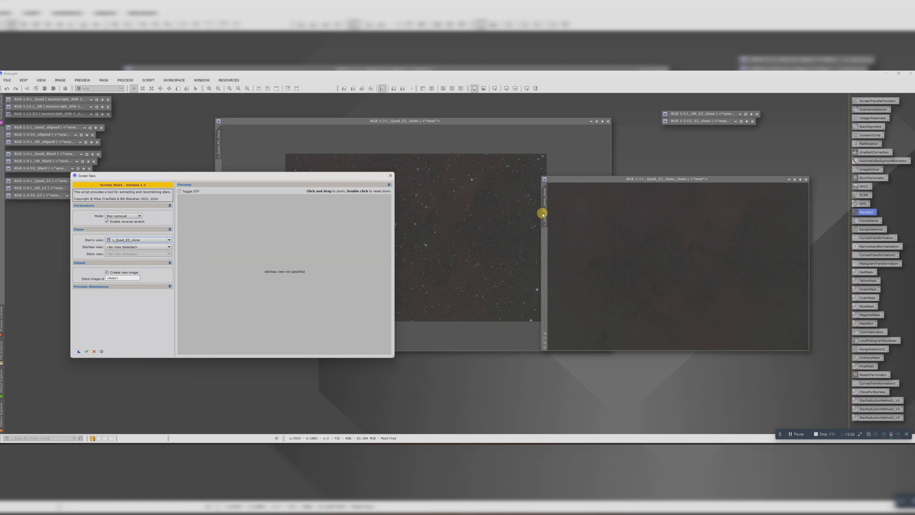
{"action": "left_click", "coordinate": [135, 247]}
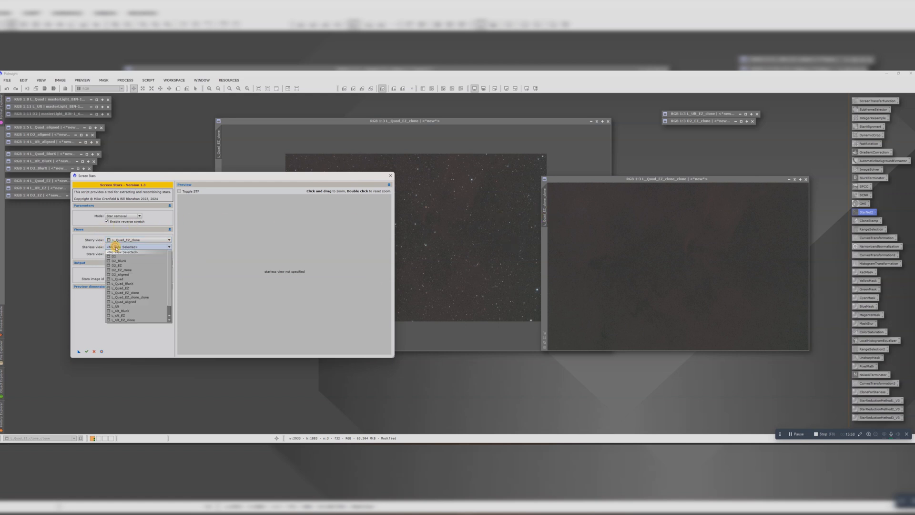
{"action": "left_click", "coordinate": [141, 297]}
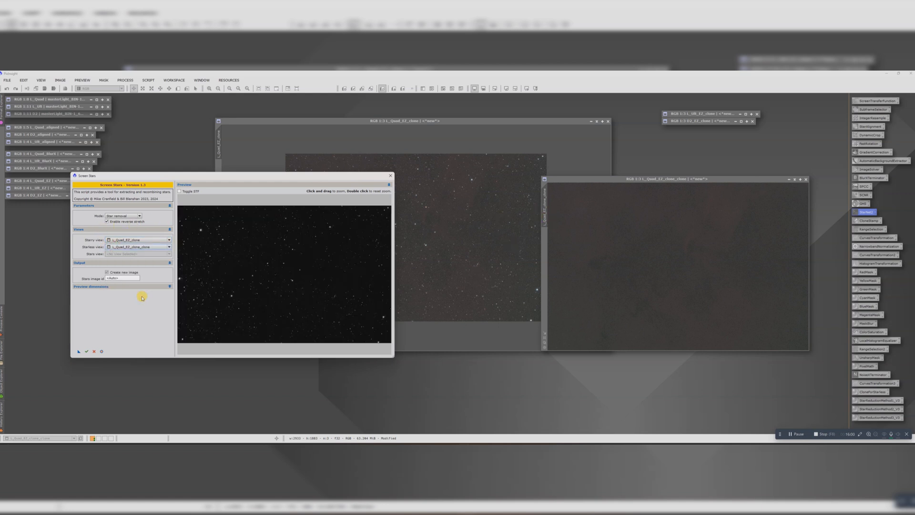
{"action": "left_click", "coordinate": [87, 351]}
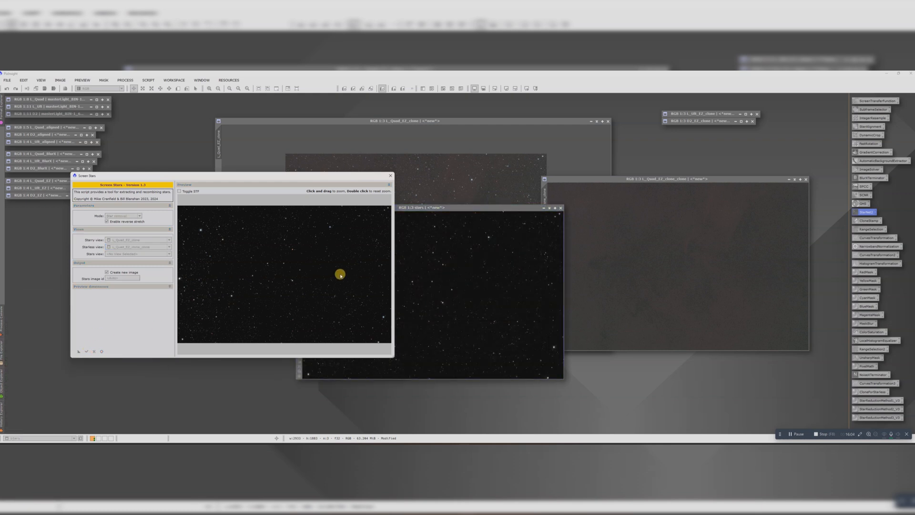
{"action": "left_click", "coordinate": [390, 176]}
Inspect the stars image up close, and close the starless duplicate and L_Quad_EZ_clone without saving
{"action": "scroll", "coordinate": [433, 297], "scroll_direction": "up", "scroll_amount": 4}
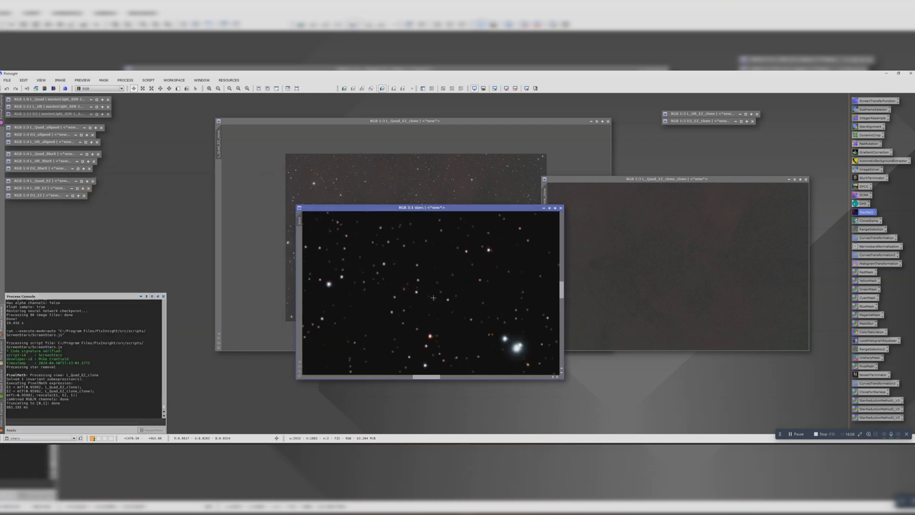
{"action": "scroll", "coordinate": [433, 297], "scroll_direction": "down", "scroll_amount": 5}
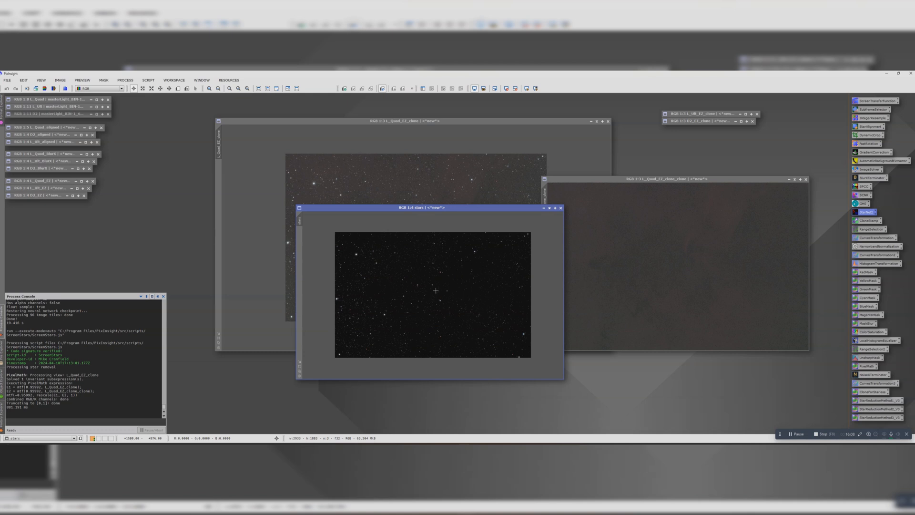
{"action": "left_click", "coordinate": [679, 184]}
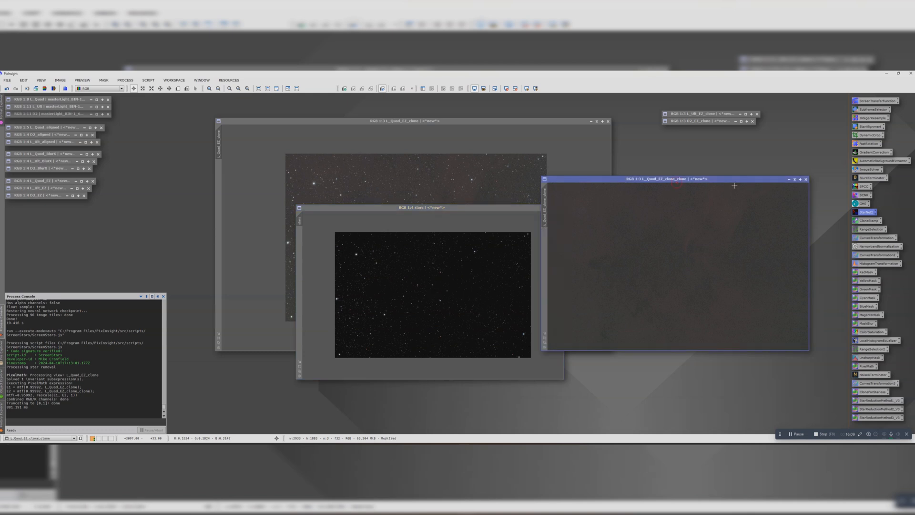
{"action": "left_click", "coordinate": [805, 179]}
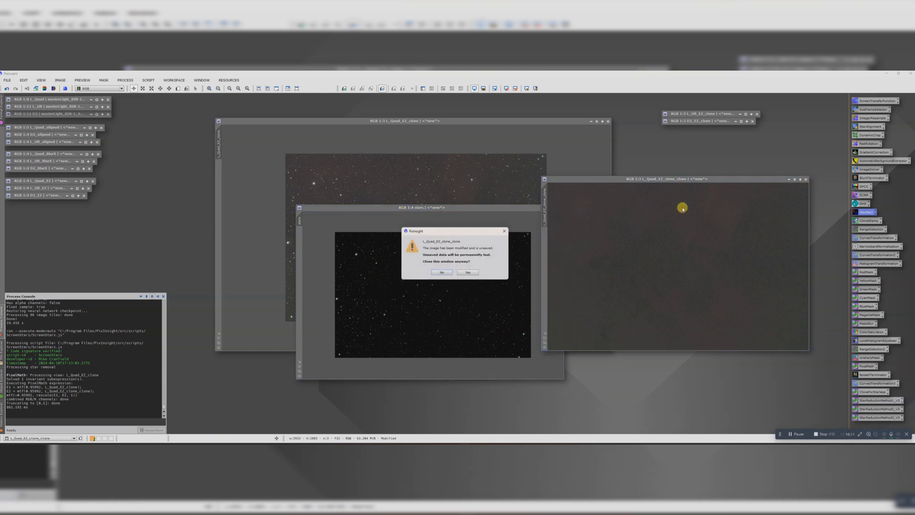
{"action": "left_click", "coordinate": [467, 273]}
{"action": "left_click", "coordinate": [471, 121]}
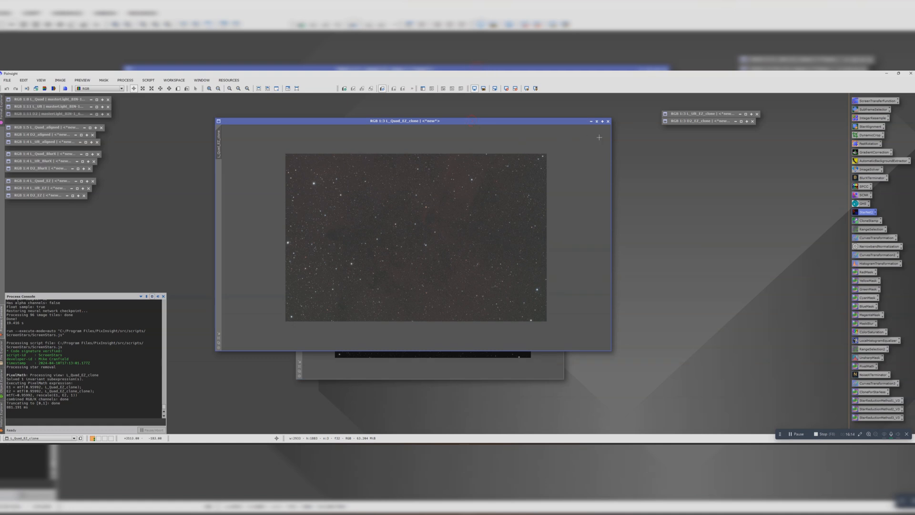
{"action": "left_click", "coordinate": [608, 121]}
Reposition and enlarge the stars image window, with the image shown at 1:3
{"action": "left_click_drag", "start_coordinate": [453, 201], "coordinate": [356, 109]}
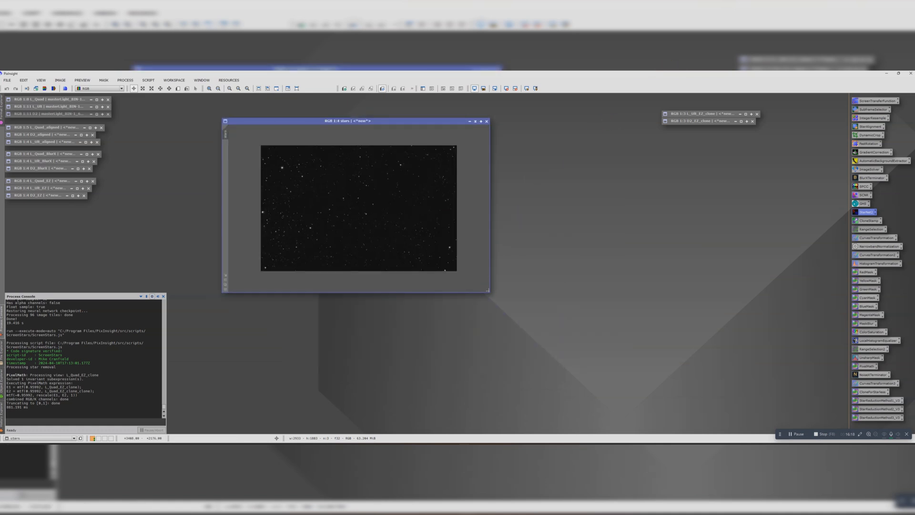
{"action": "left_click_drag", "start_coordinate": [489, 292], "coordinate": [672, 373]}
{"action": "scroll", "coordinate": [510, 287], "scroll_direction": "up", "scroll_amount": 2}
{"action": "scroll", "coordinate": [494, 278], "scroll_direction": "down", "scroll_amount": 1}
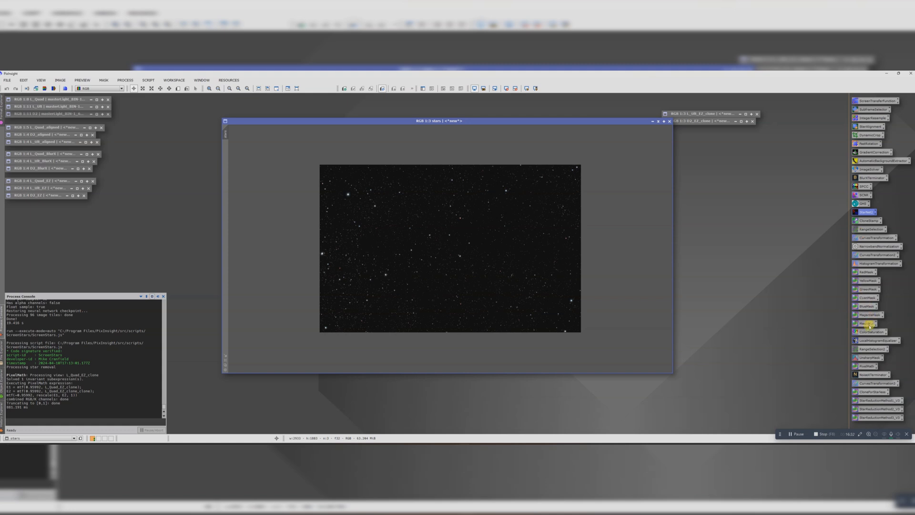
Apply ColorSaturation to the stars image with the curve raised to about 1.01 across all hues, using a real-time preview
{"action": "double_click", "coordinate": [868, 331]}
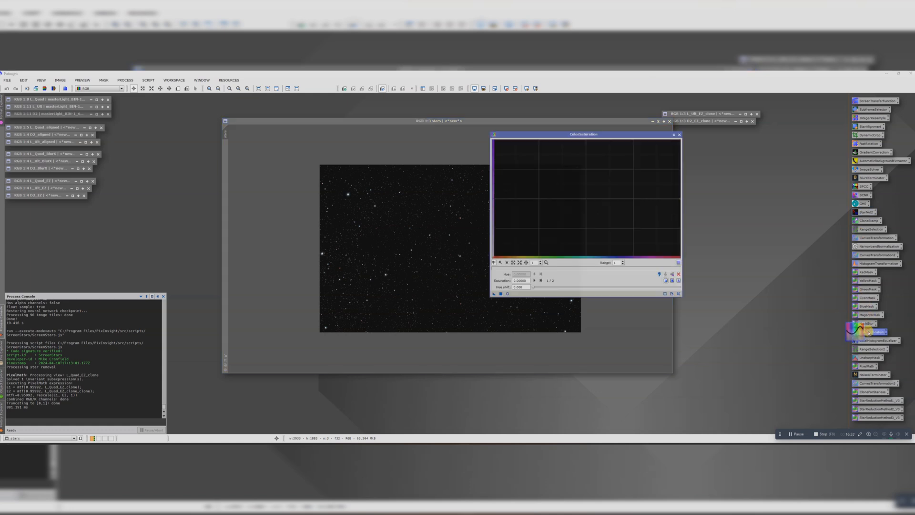
{"action": "left_click", "coordinate": [507, 294]}
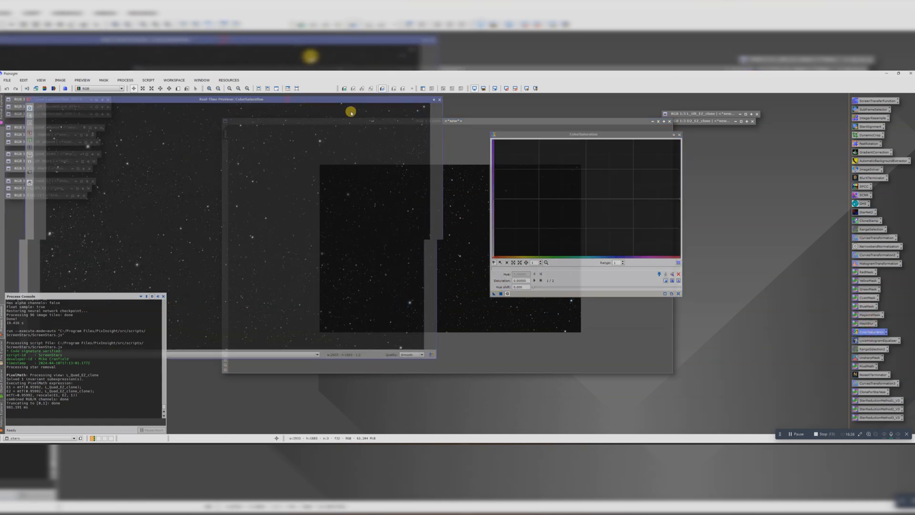
{"action": "left_click_drag", "start_coordinate": [519, 134], "coordinate": [593, 136]}
{"action": "left_click_drag", "start_coordinate": [368, 119], "coordinate": [412, 116]}
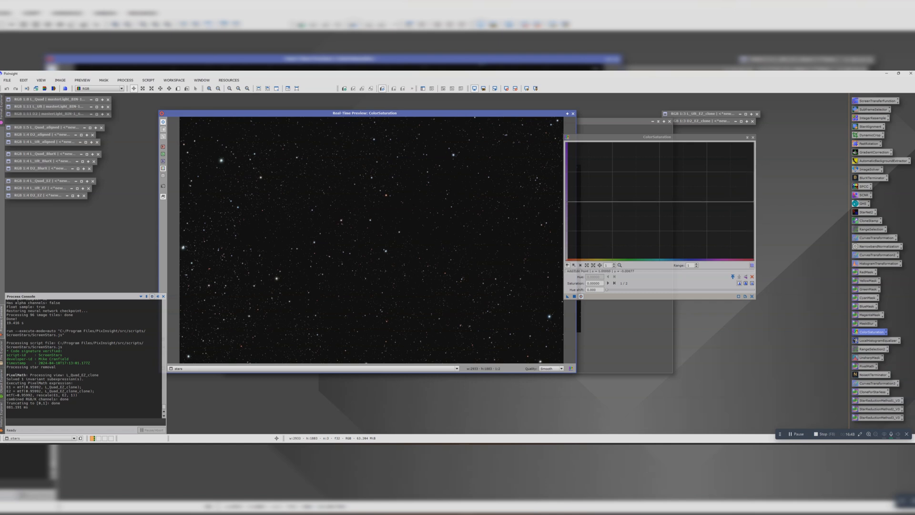
{"action": "left_click_drag", "start_coordinate": [754, 202], "coordinate": [753, 141]}
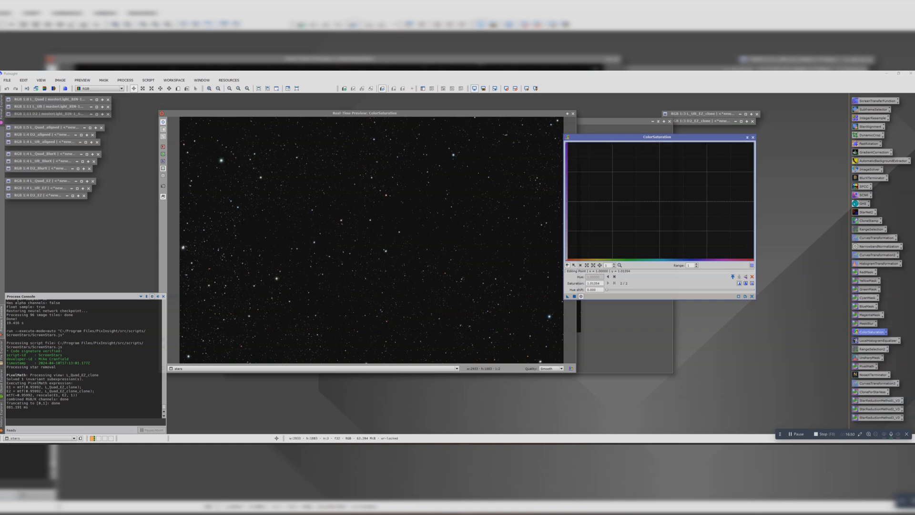
{"action": "left_click", "coordinate": [574, 296]}
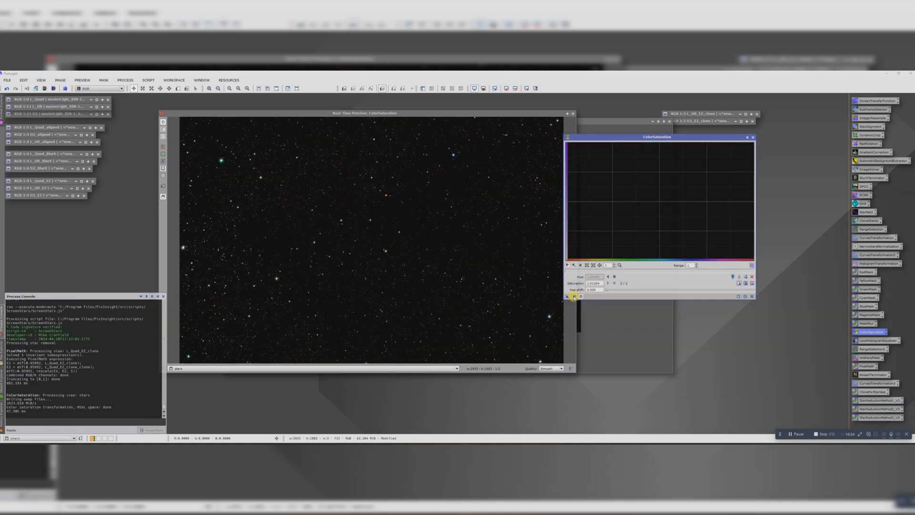
Apply the same ColorSaturation boost to the stars image once more, and close the process and its real-time preview
{"action": "left_click", "coordinate": [574, 295]}
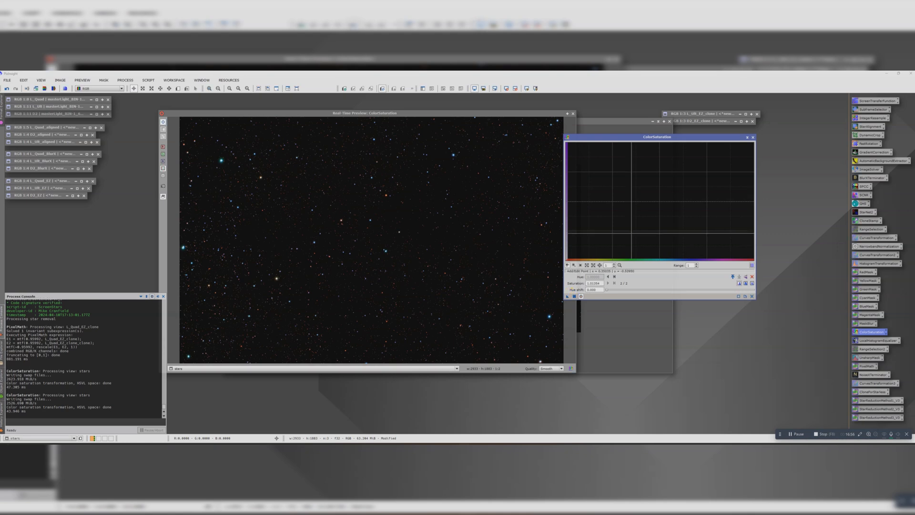
{"action": "left_click", "coordinate": [752, 138]}
{"action": "left_click", "coordinate": [572, 114]}
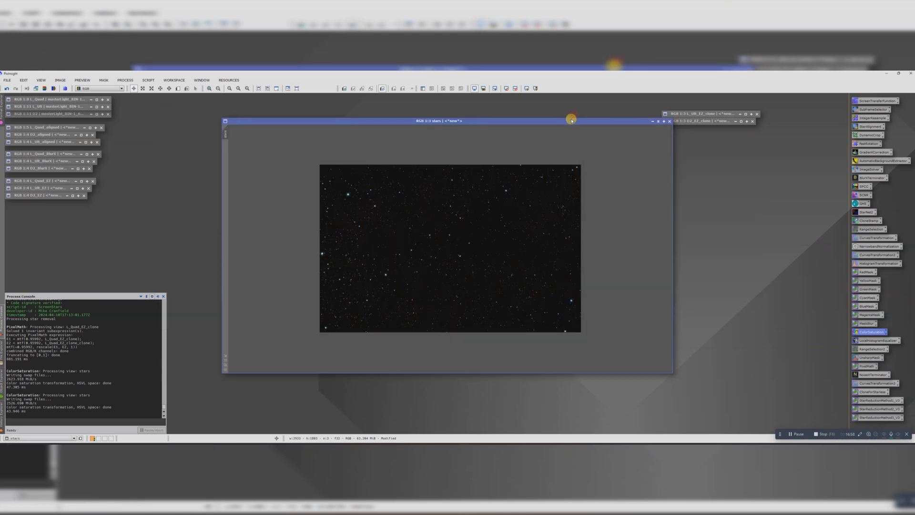
{"action": "scroll", "coordinate": [459, 236], "scroll_direction": "up", "scroll_amount": 2}
{"action": "scroll", "coordinate": [460, 236], "scroll_direction": "down", "scroll_amount": 1}
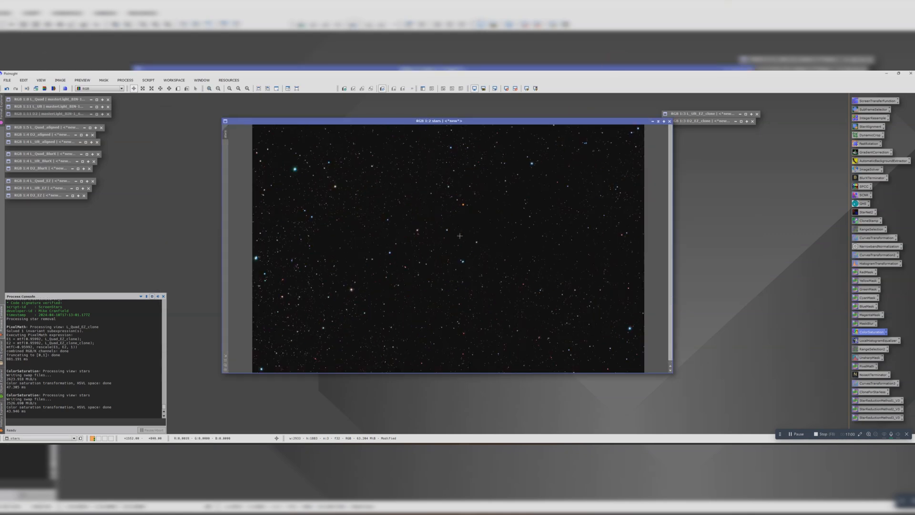
{"action": "scroll", "coordinate": [460, 236], "scroll_direction": "down", "scroll_amount": 1}
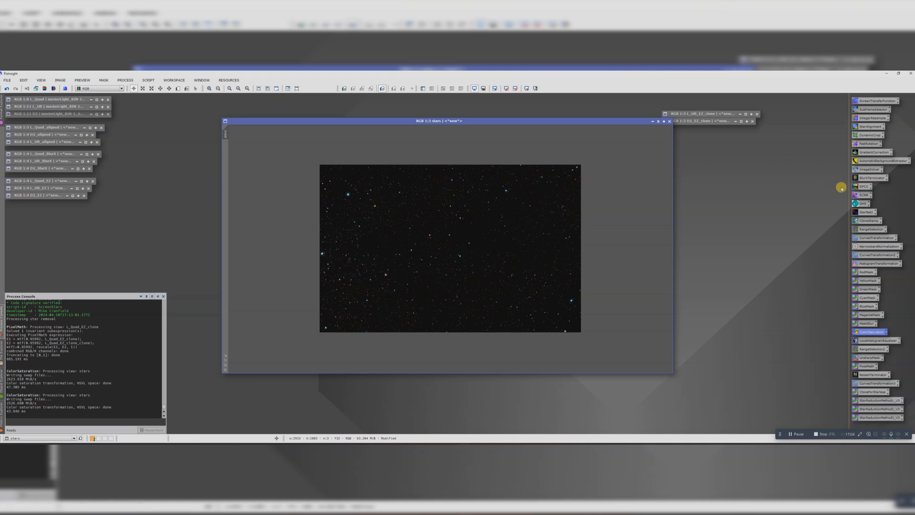
Remove green from the stars image with SCNR, using Average Neutral protection, amount 1.00 and preserved lightness
{"action": "double_click", "coordinate": [862, 194]}
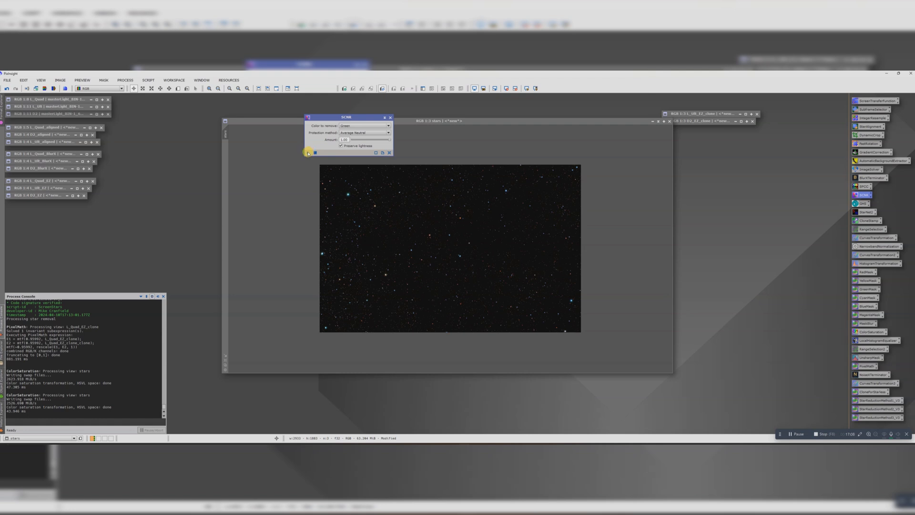
{"action": "left_click_drag", "start_coordinate": [308, 152], "coordinate": [424, 231]}
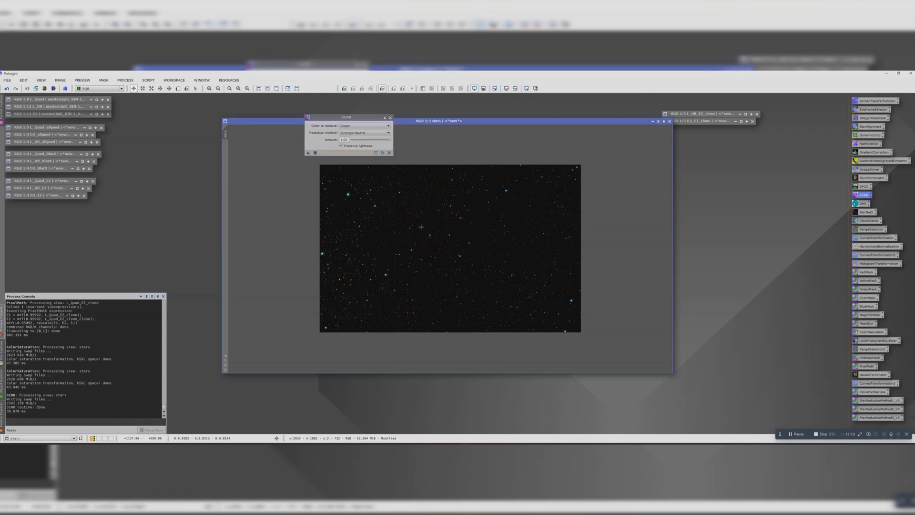
{"action": "scroll", "coordinate": [432, 175], "scroll_direction": "up", "scroll_amount": 4}
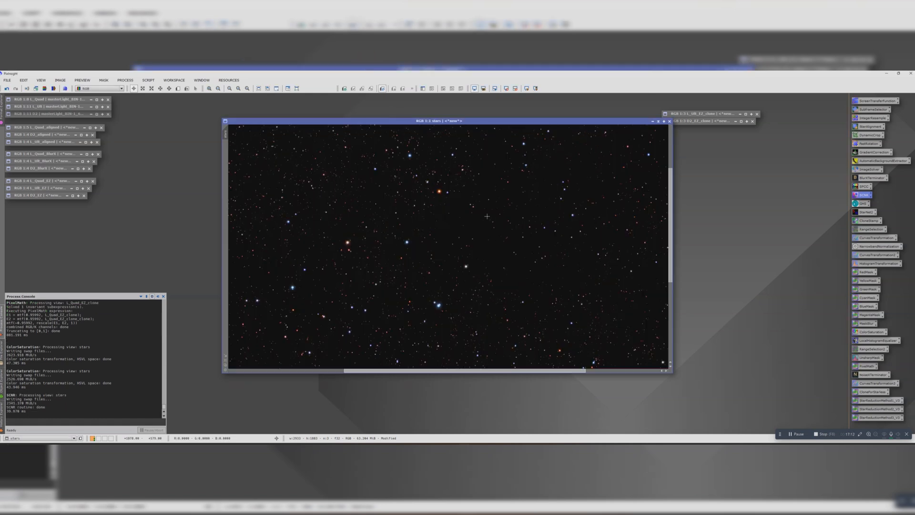
{"action": "scroll", "coordinate": [486, 211], "scroll_direction": "down", "scroll_amount": 4}
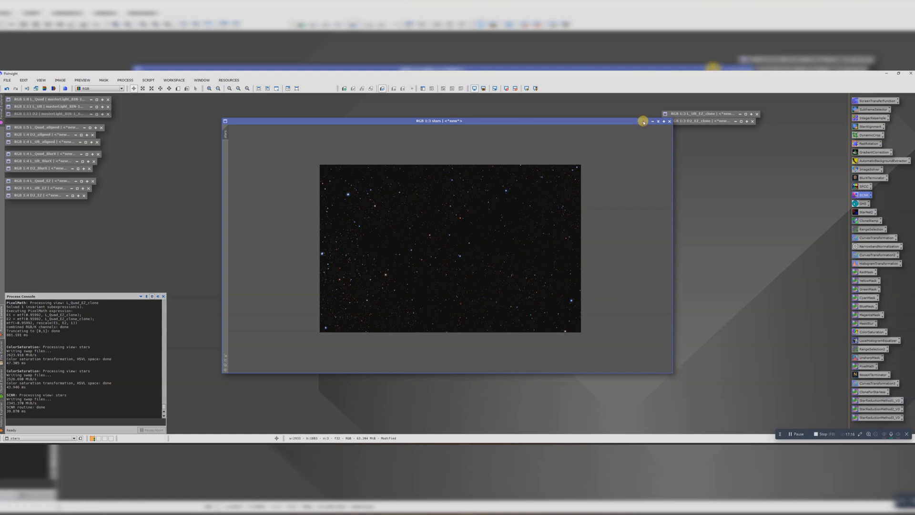
Iconize the stars image and park it beside the other icons, and open L_Ult_EZ_clone and D2_EZ_clone side by side
{"action": "left_click", "coordinate": [657, 121]}
{"action": "left_click_drag", "start_coordinate": [445, 244], "coordinate": [160, 100]}
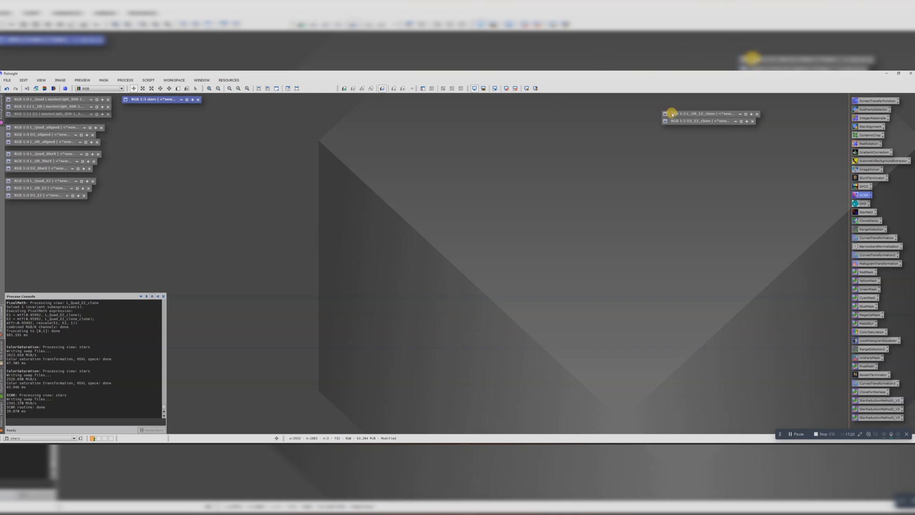
{"action": "left_click_drag", "start_coordinate": [672, 114], "coordinate": [255, 170]}
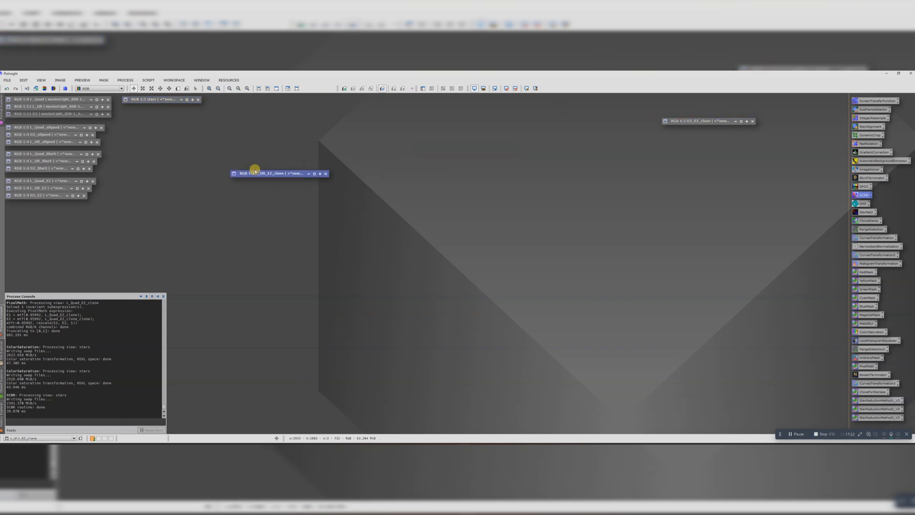
{"action": "double_click", "coordinate": [255, 172]}
{"action": "left_click_drag", "start_coordinate": [484, 137], "coordinate": [275, 154]}
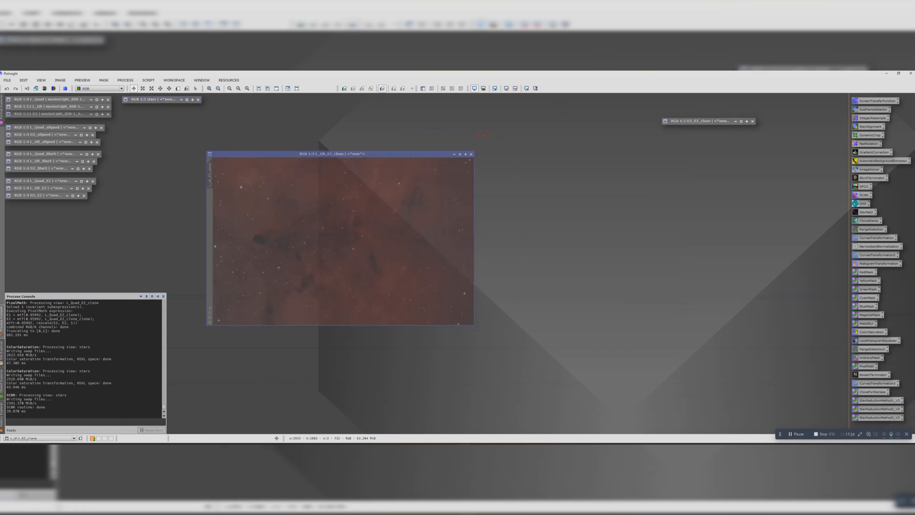
{"action": "scroll", "coordinate": [359, 227], "scroll_direction": "down", "scroll_amount": 1}
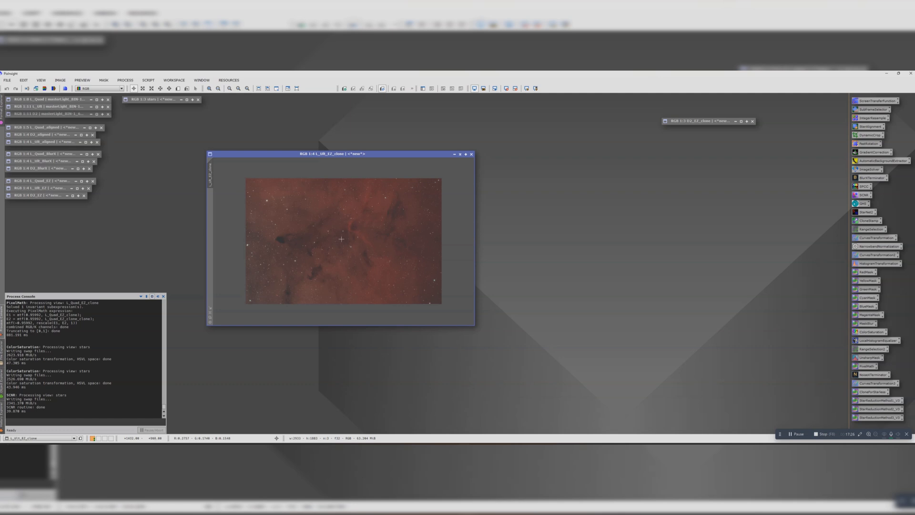
{"action": "double_click", "coordinate": [674, 122]}
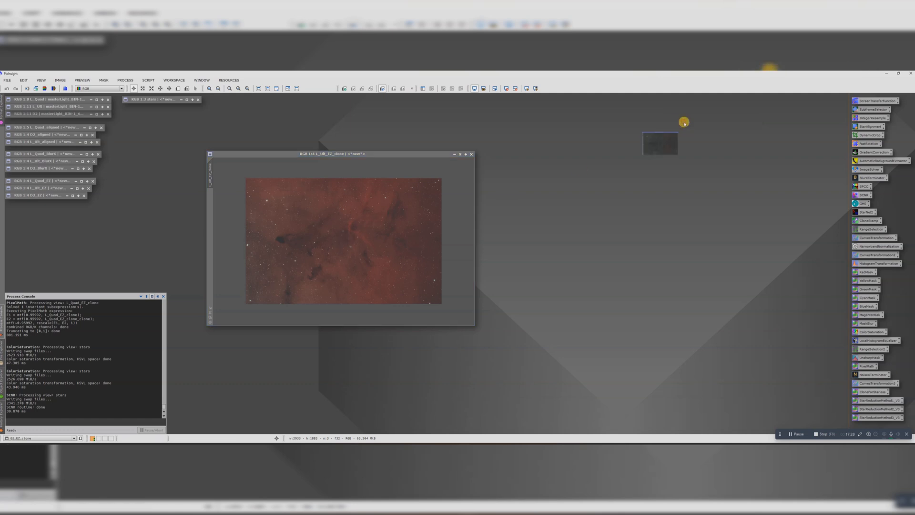
{"action": "left_click_drag", "start_coordinate": [620, 184], "coordinate": [606, 154]}
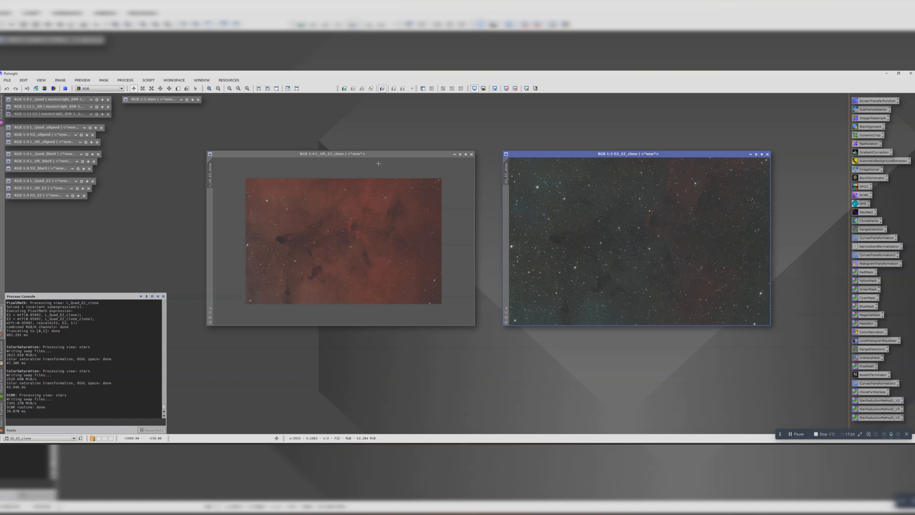
Remove the stars from L_Ult_EZ_clone and D2_EZ_clone using StarNet2 with Linear data off, and rename the results L_Ult_starless and D2_starless
{"action": "left_click", "coordinate": [162, 99]}
{"action": "left_click", "coordinate": [334, 155]}
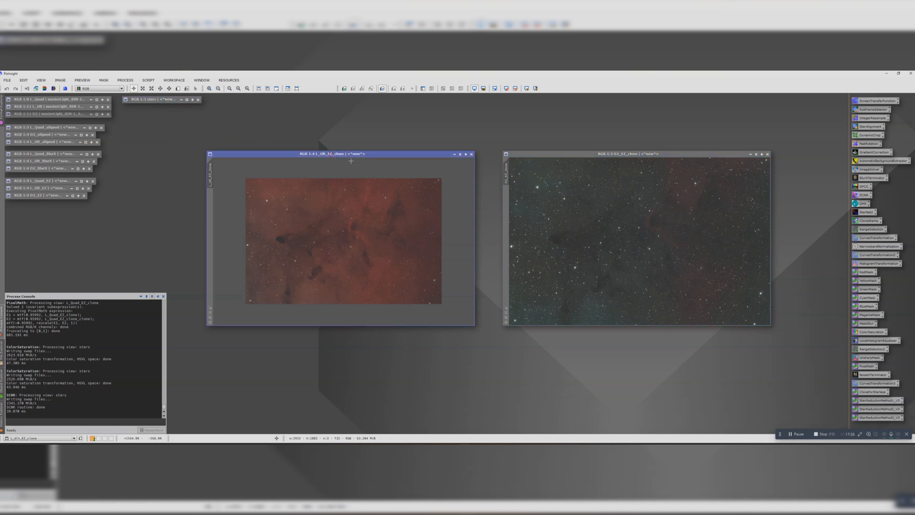
{"action": "double_click", "coordinate": [857, 213]}
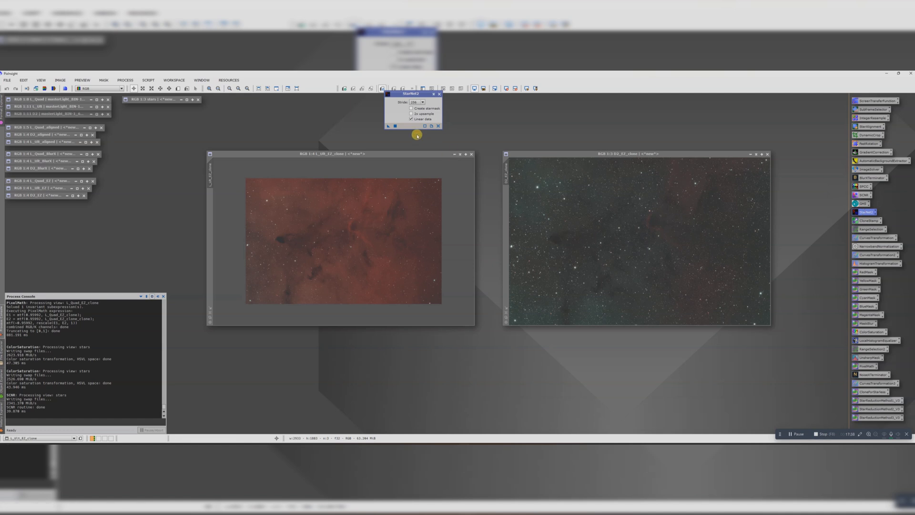
{"action": "left_click_drag", "start_coordinate": [388, 126], "coordinate": [324, 223]}
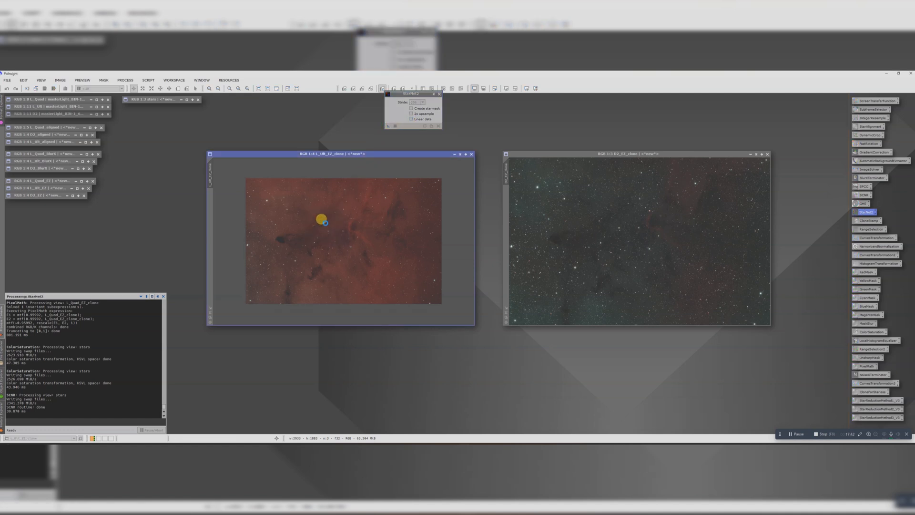
{"action": "left_click_drag", "start_coordinate": [388, 126], "coordinate": [625, 236]}
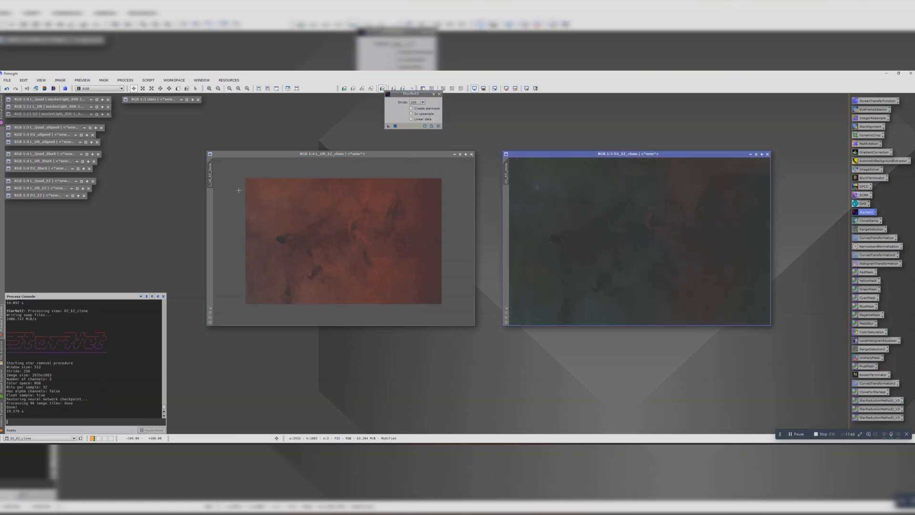
{"action": "double_click", "coordinate": [210, 179]}
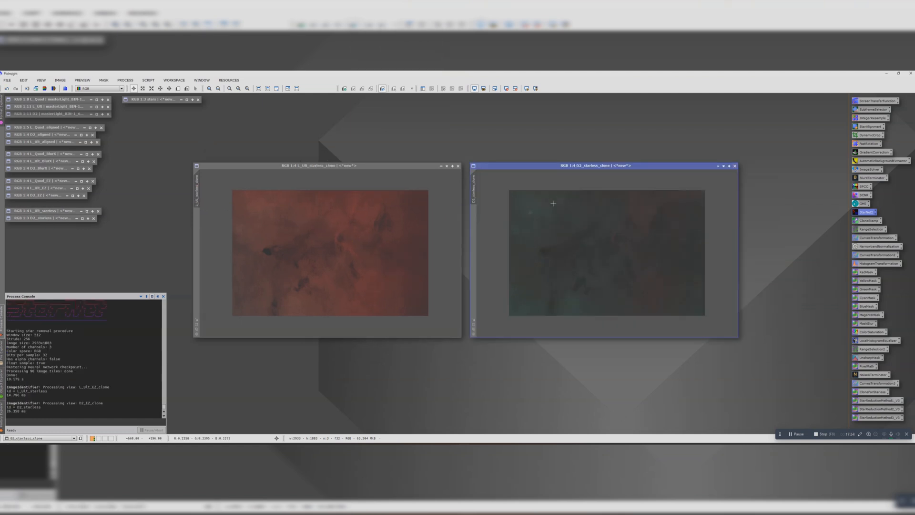
Clone out the bright residual star spot in D2_starless_clone using CloneStamp with radius 50 and nearby background as source, and close the tool
{"action": "scroll", "coordinate": [527, 213], "scroll_direction": "up", "scroll_amount": 3}
{"action": "left_click_drag", "start_coordinate": [563, 335], "coordinate": [535, 335]}
{"action": "left_click_drag", "start_coordinate": [735, 226], "coordinate": [735, 210]}
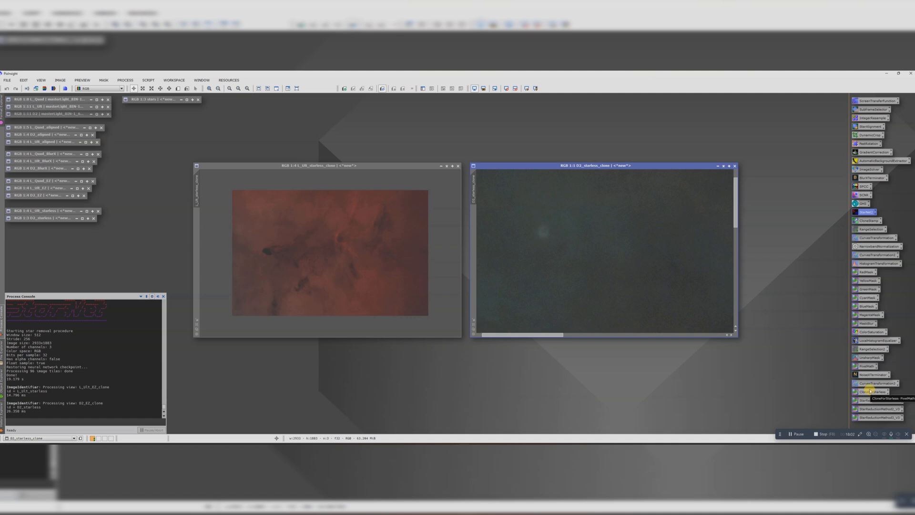
{"action": "double_click", "coordinate": [868, 220]}
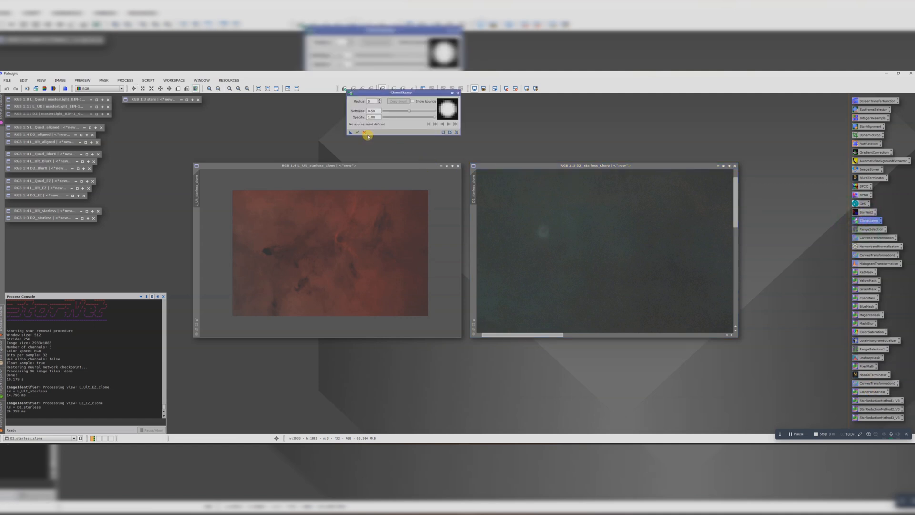
{"action": "double_click", "coordinate": [371, 101]}
{"action": "type", "text": "50"}
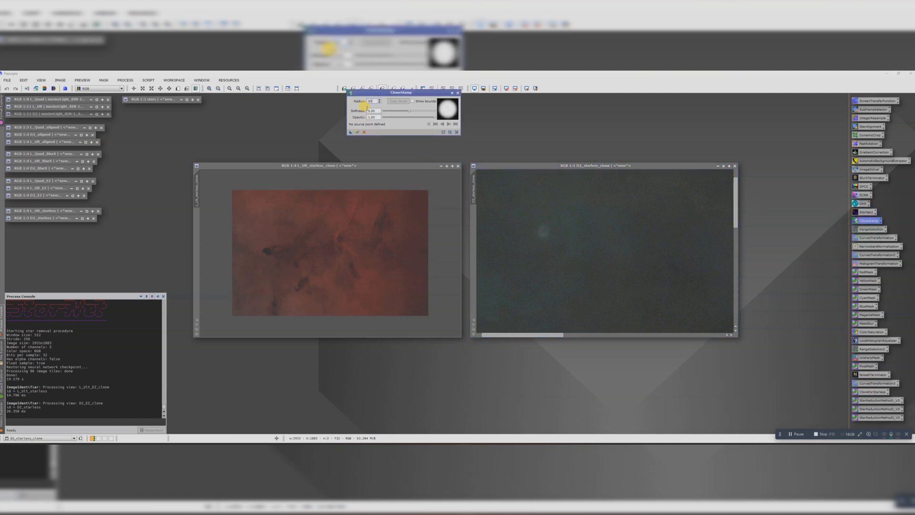
{"action": "left_click", "coordinate": [493, 165]}
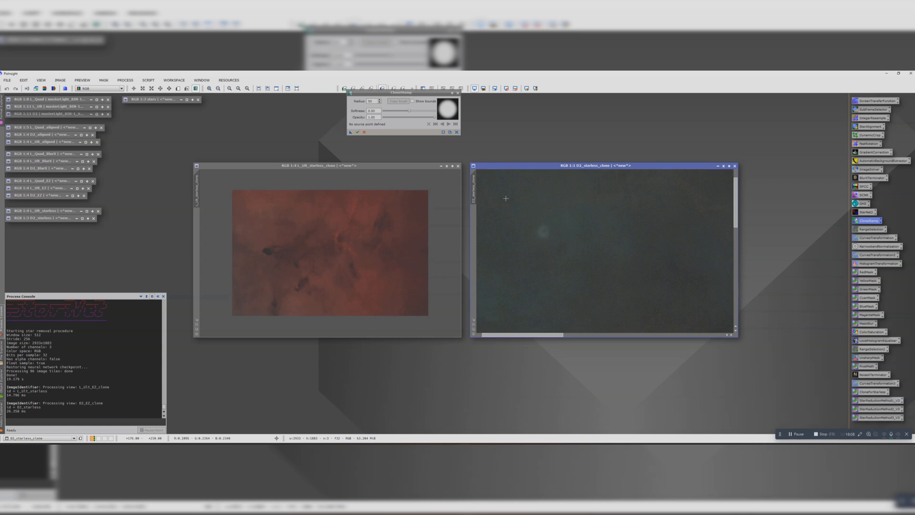
{"action": "left_click", "coordinate": [551, 204]}
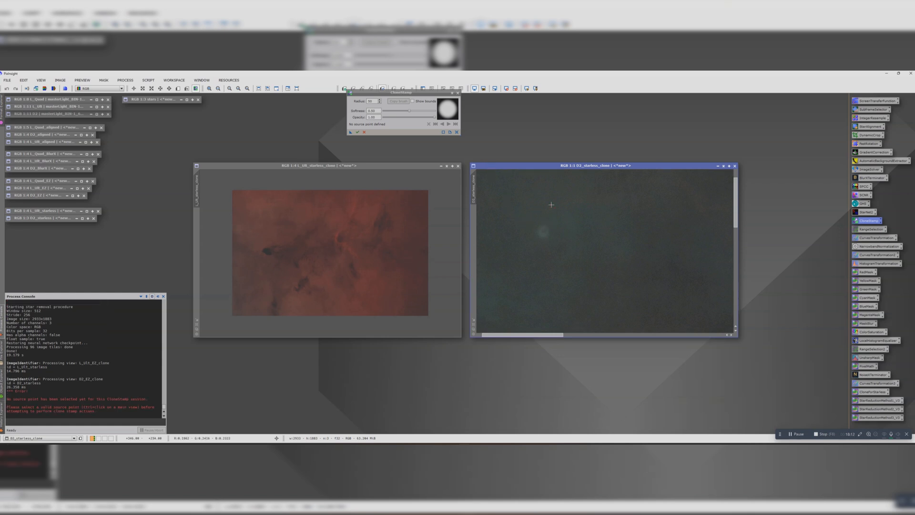
{"action": "left_click", "coordinate": [533, 210], "text": "ctrl"}
{"action": "left_click", "coordinate": [543, 231]}
{"action": "left_click", "coordinate": [358, 132]}
{"action": "left_click_drag", "start_coordinate": [359, 137], "coordinate": [501, 205]}
{"action": "left_click", "coordinate": [458, 93]}
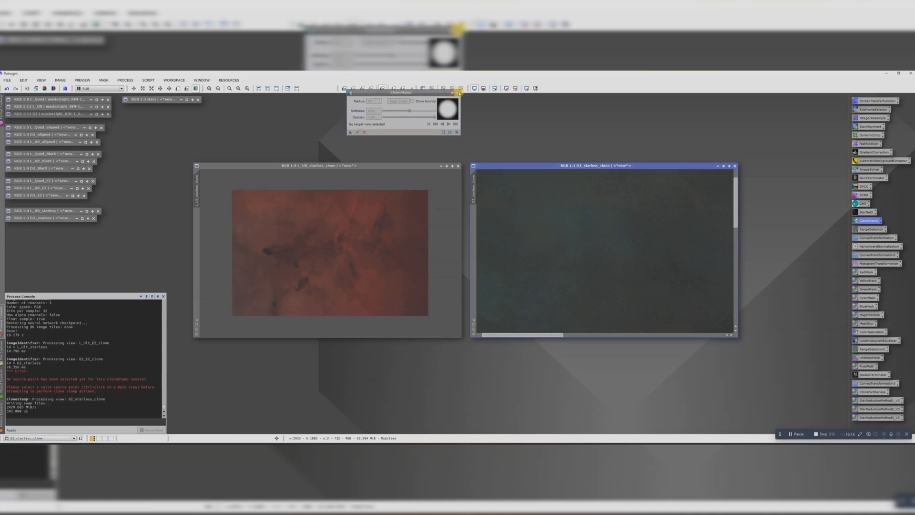
{"action": "scroll", "coordinate": [567, 253], "scroll_direction": "down", "scroll_amount": 3}
Compare the nebula structure and colors of L_Ult_starless_clone with those of D2_starless_clone
{"action": "left_click", "coordinate": [386, 235]}
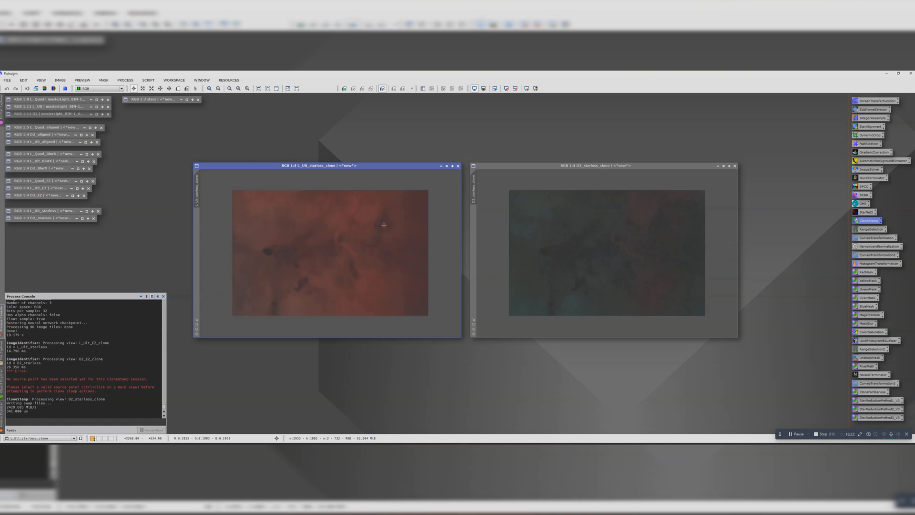
{"action": "left_click", "coordinate": [538, 234]}
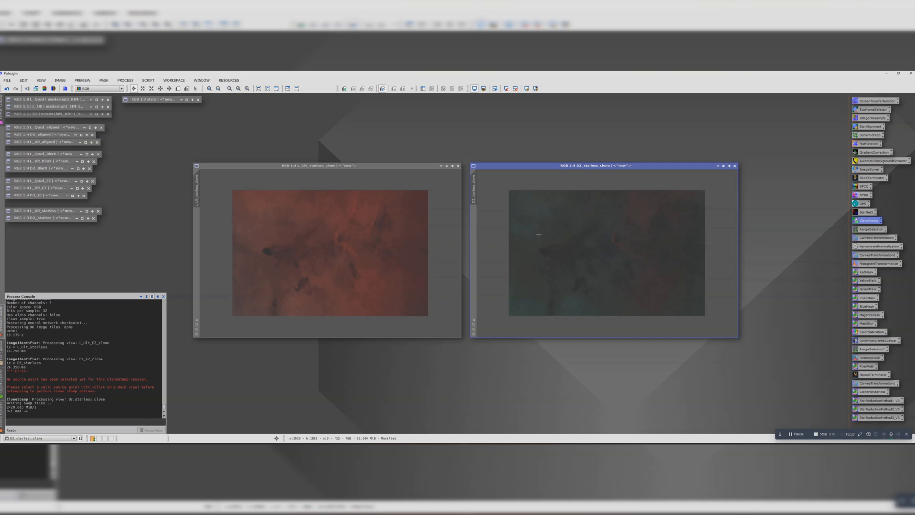
{"action": "left_click", "coordinate": [371, 225]}
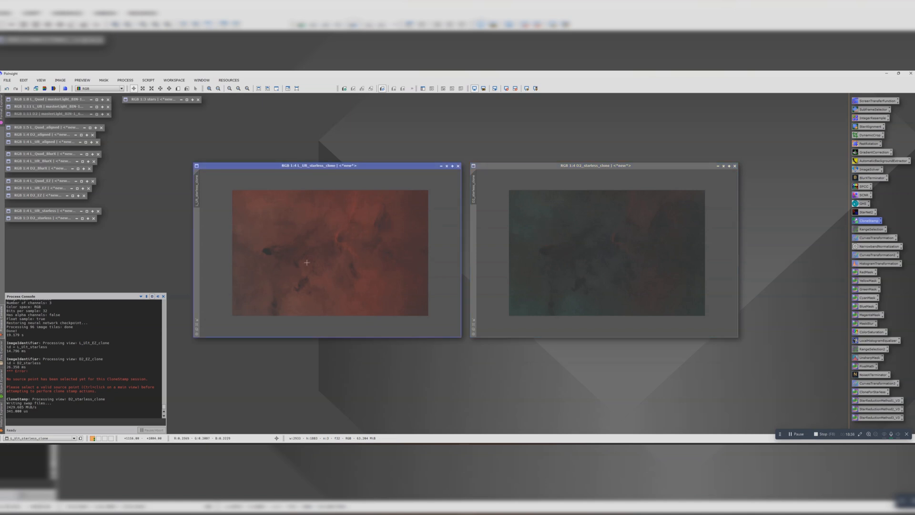
{"action": "left_click", "coordinate": [579, 241]}
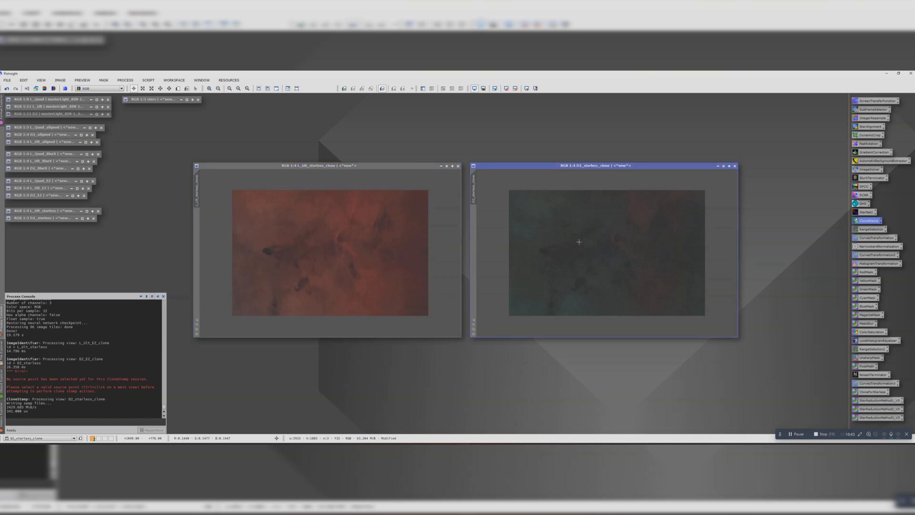
{"action": "left_click", "coordinate": [319, 166]}
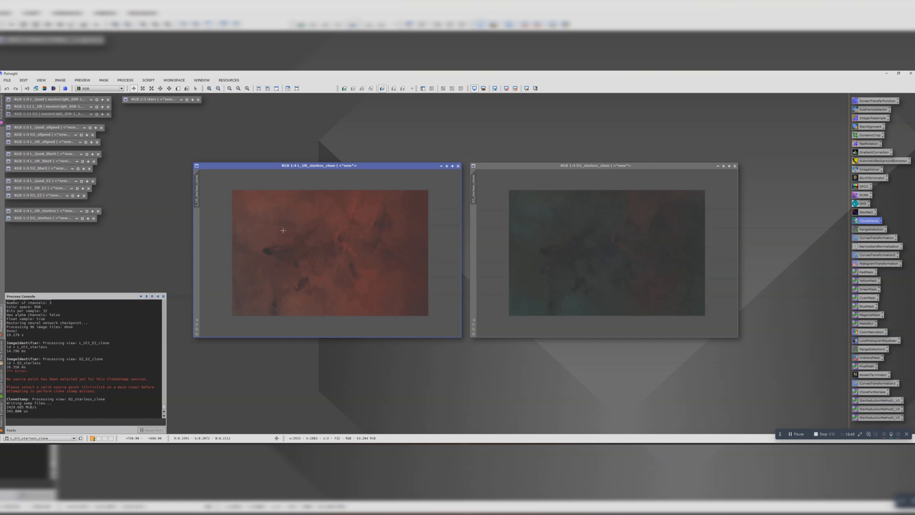
{"action": "left_click", "coordinate": [552, 191]}
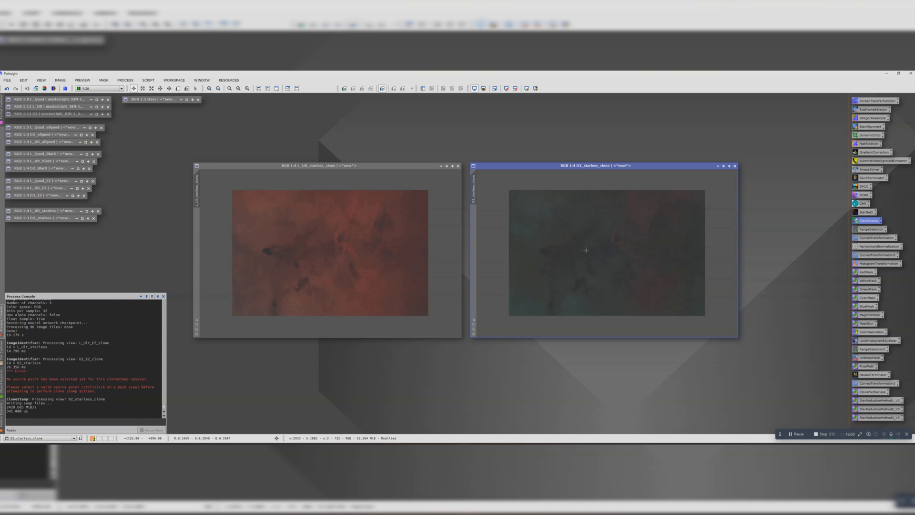
{"action": "left_click", "coordinate": [364, 247]}
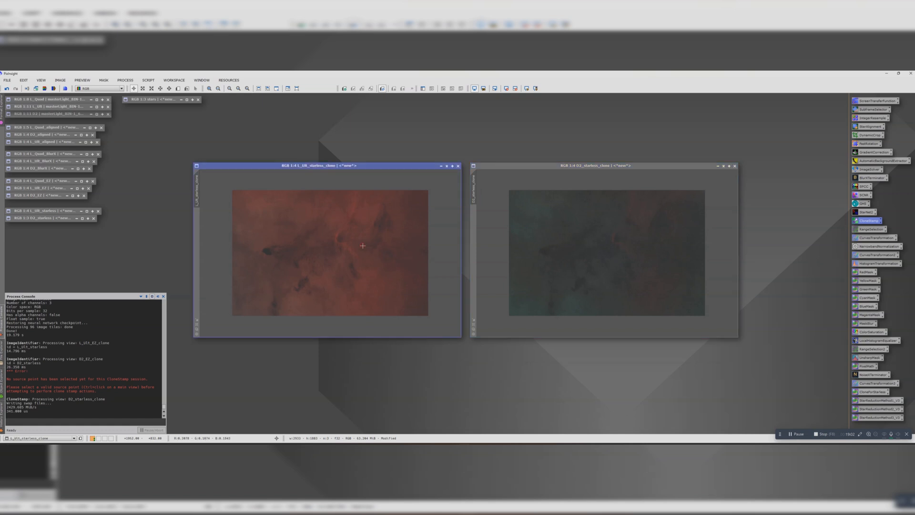
{"action": "left_click", "coordinate": [547, 255]}
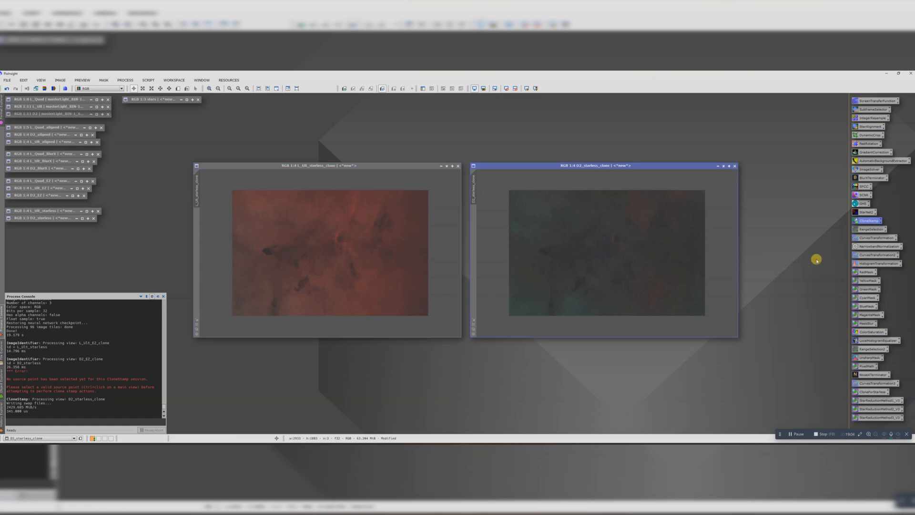
Apply a CurvesTransformation S-curve to D2_starless_clone in RGB/K, raising the midtones while lowering the shadows, checked in the real-time preview, and close the tool
{"action": "double_click", "coordinate": [865, 256]}
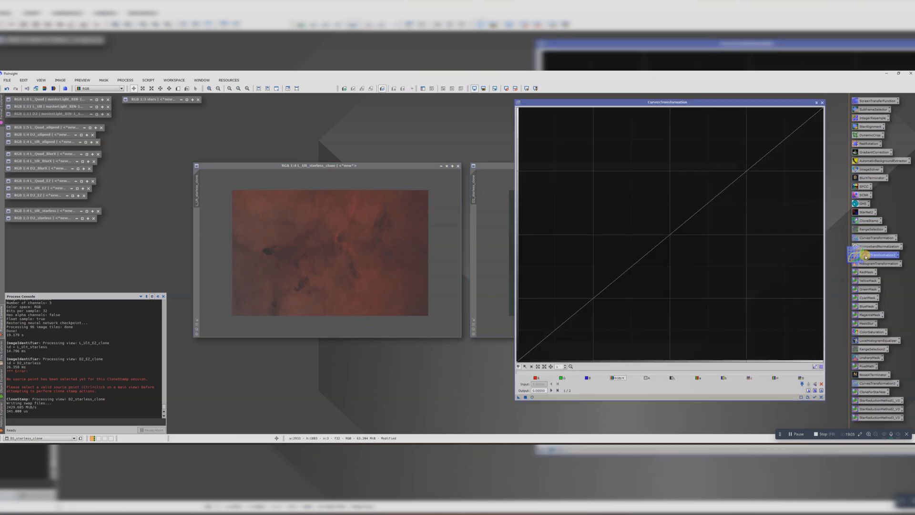
{"action": "left_click", "coordinate": [532, 397]}
{"action": "left_click", "coordinate": [814, 397]}
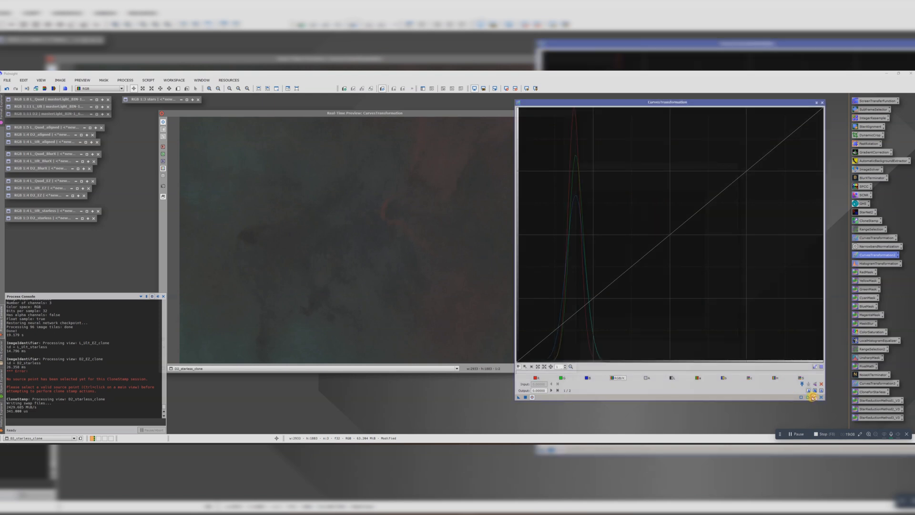
{"action": "left_click_drag", "start_coordinate": [655, 247], "coordinate": [630, 226]}
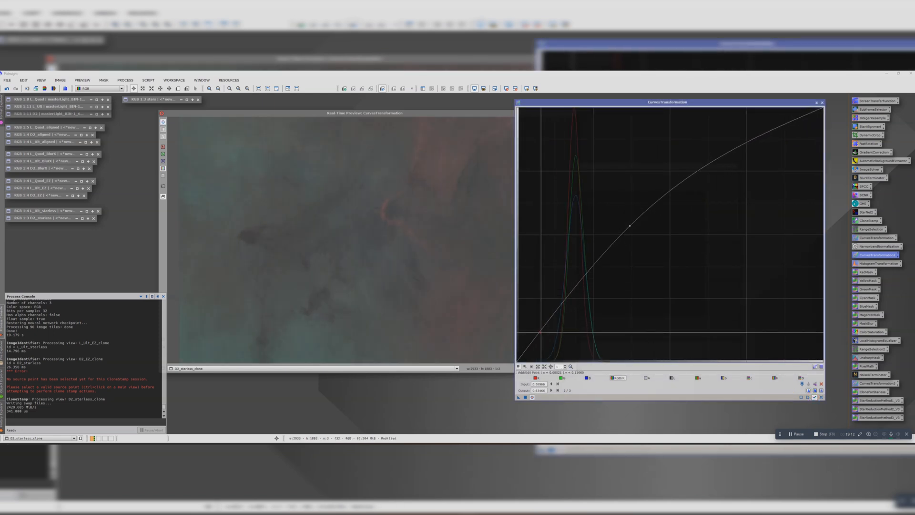
{"action": "left_click_drag", "start_coordinate": [543, 329], "coordinate": [543, 340]}
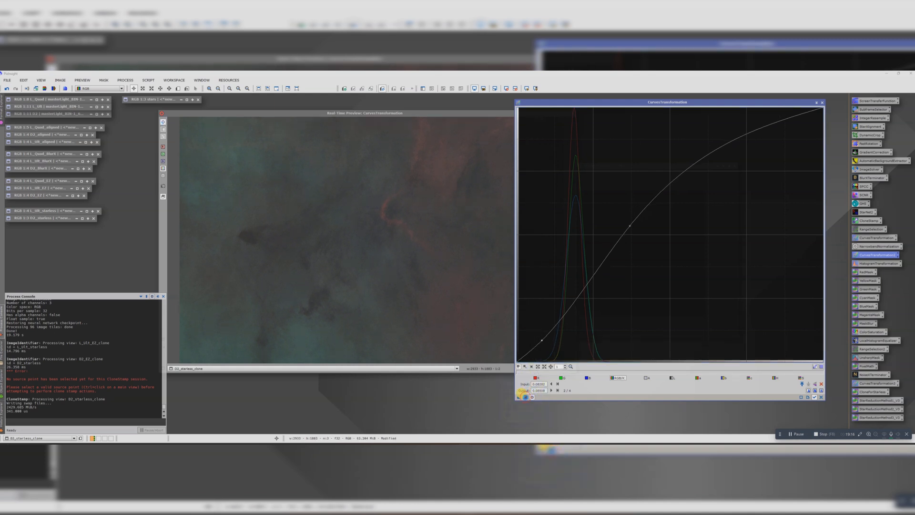
{"action": "left_click", "coordinate": [525, 396]}
{"action": "left_click", "coordinate": [822, 103]}
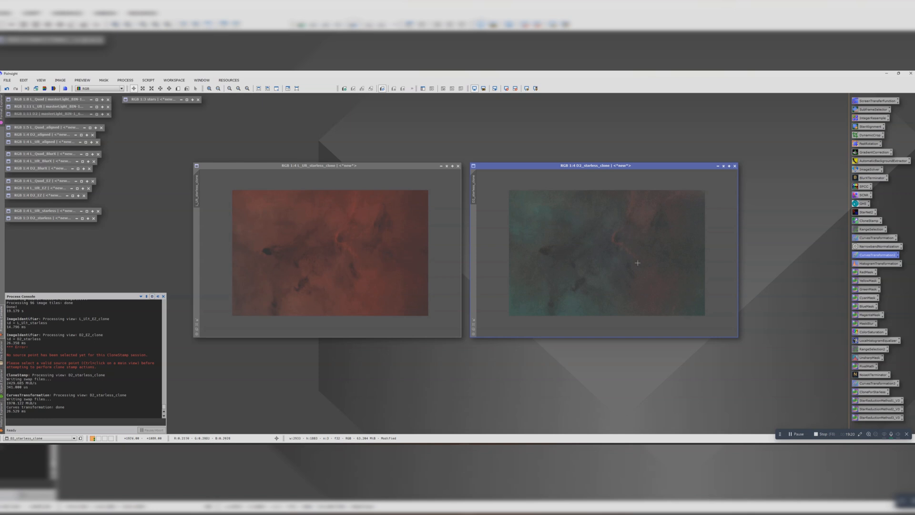
{"action": "left_click", "coordinate": [368, 247]}
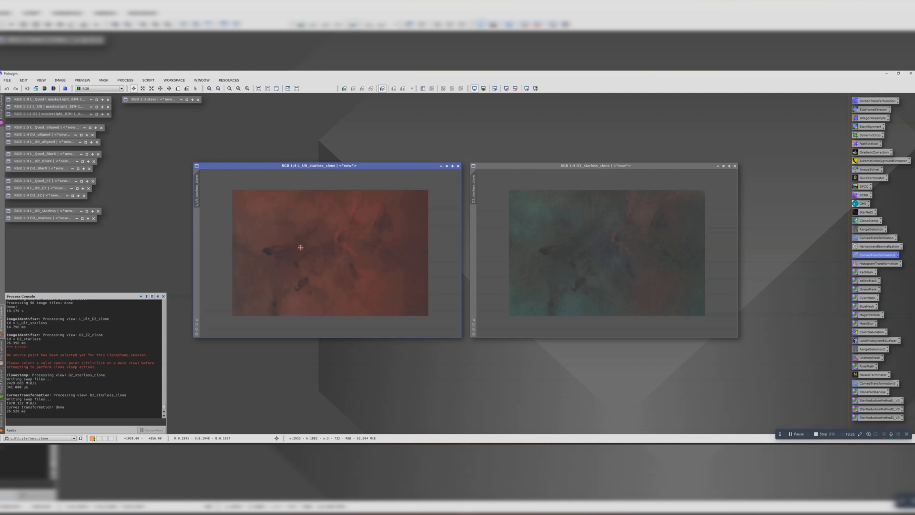
{"action": "left_click", "coordinate": [560, 257]}
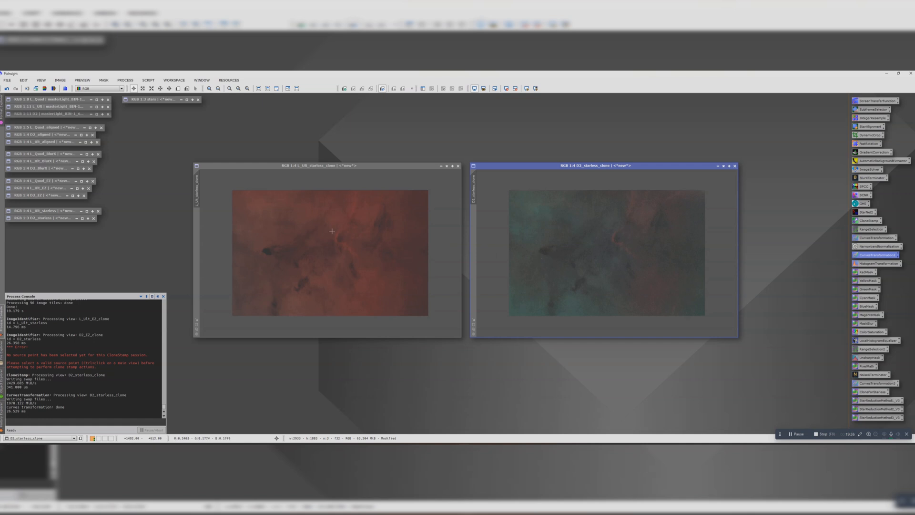
{"action": "left_click", "coordinate": [247, 165]}
{"action": "left_click", "coordinate": [538, 165]}
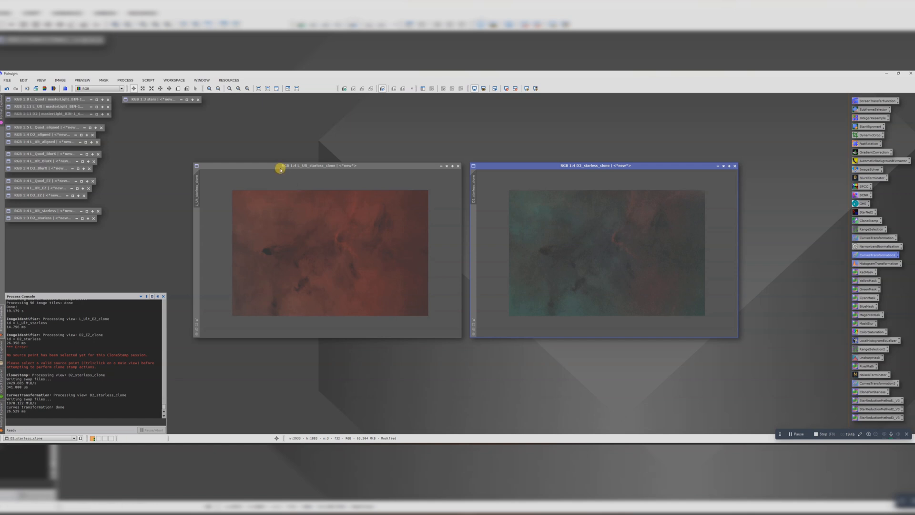
Extract an SHO image with the DBXtract script, using L_Ult_starless_clone for Ha + OIII and D2_starless_clone for SII + OIII, and close the script
{"action": "left_click", "coordinate": [146, 80]}
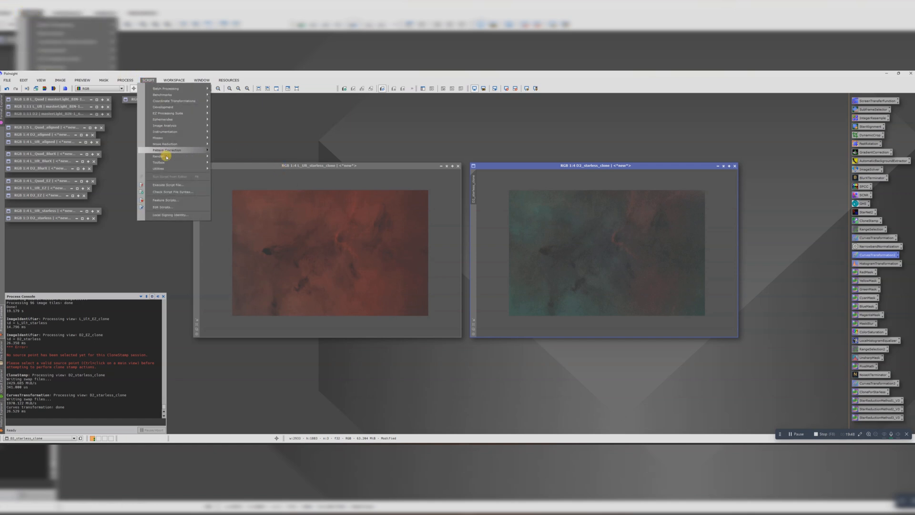
{"action": "mouse_move", "coordinate": [166, 168]}
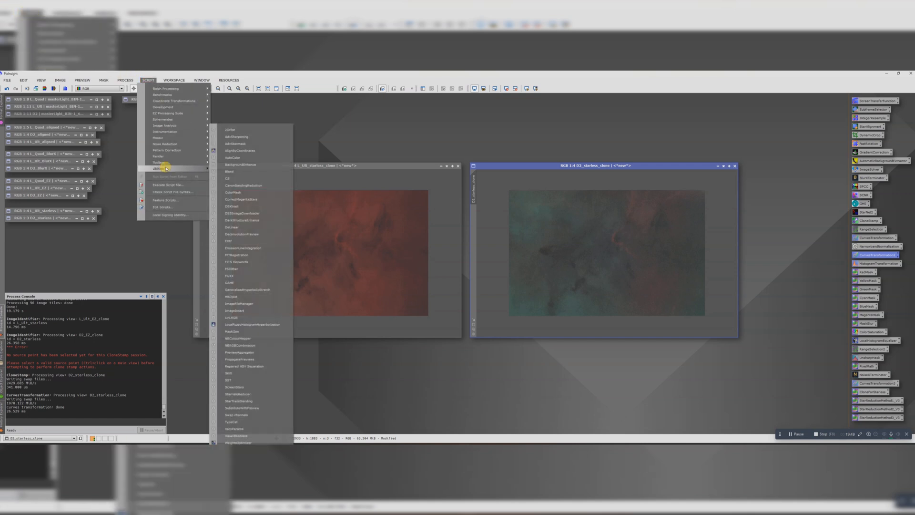
{"action": "left_click", "coordinate": [234, 206]}
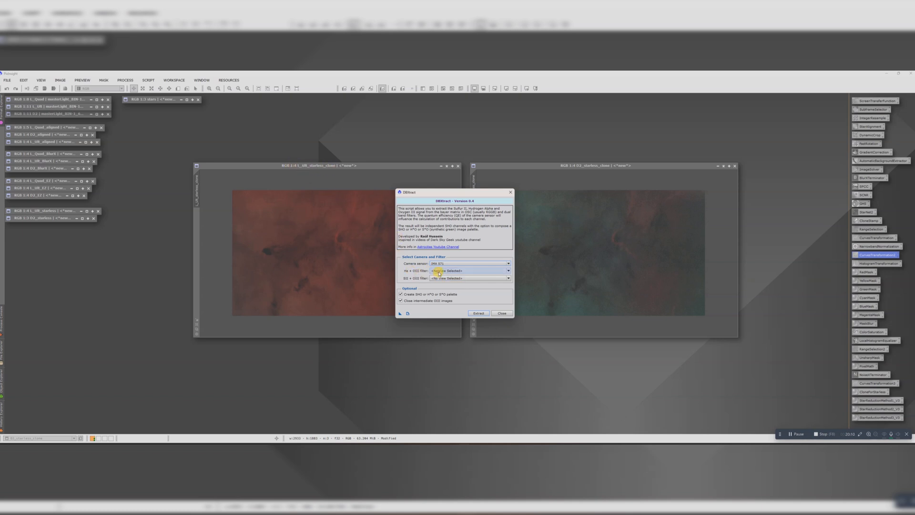
{"action": "left_click", "coordinate": [438, 270]}
{"action": "scroll", "coordinate": [462, 314], "scroll_direction": "down", "scroll_amount": 1}
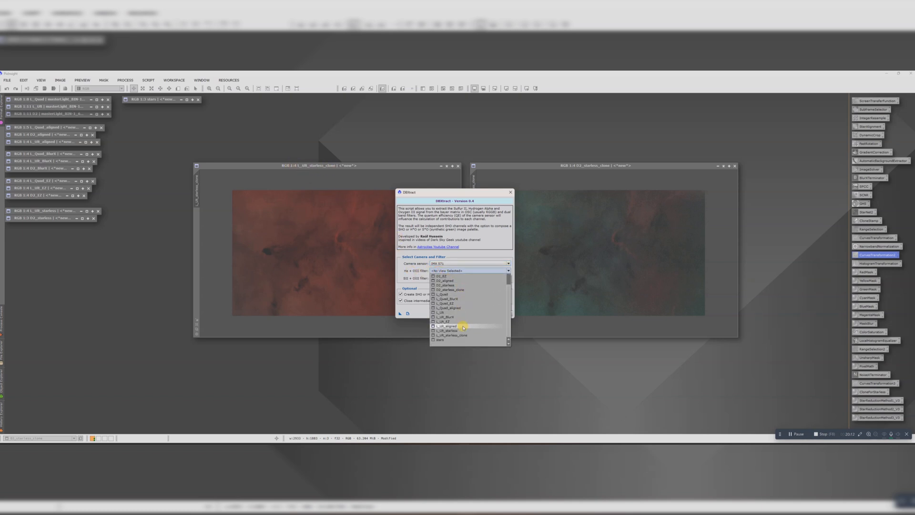
{"action": "left_click", "coordinate": [458, 334]}
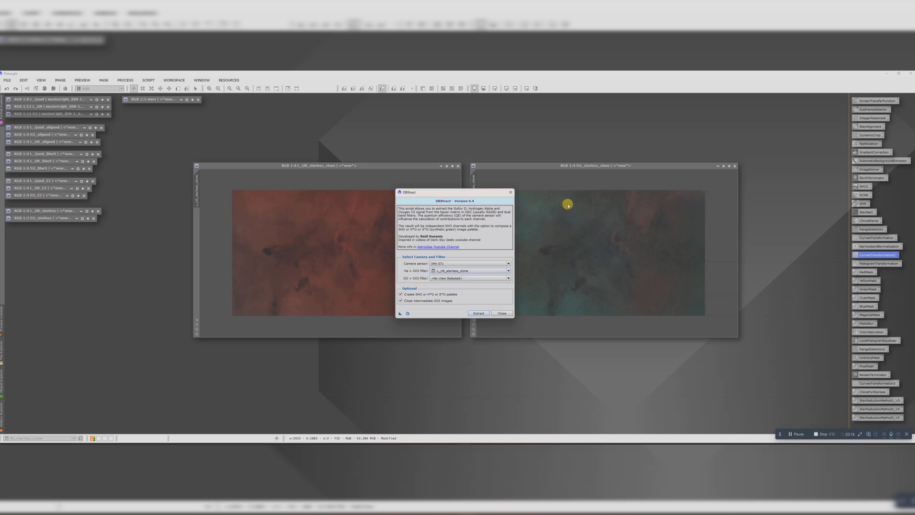
{"action": "left_click", "coordinate": [453, 279]}
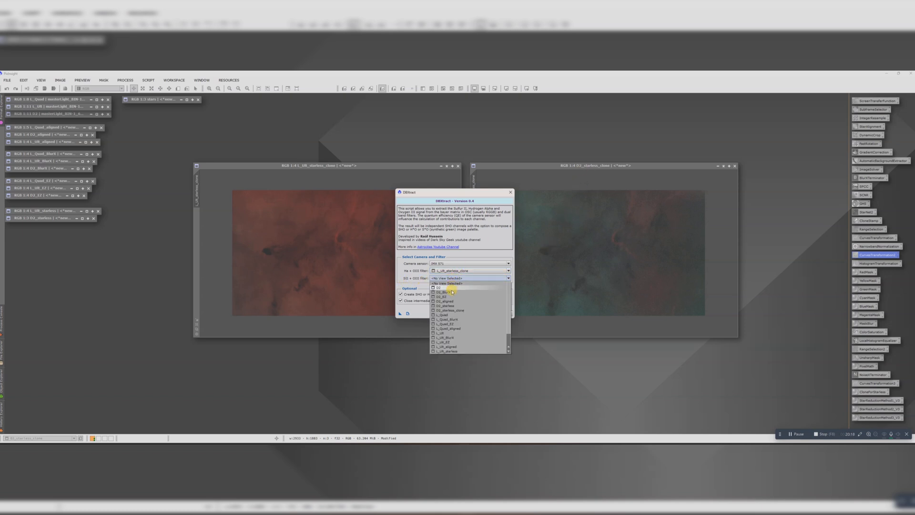
{"action": "left_click", "coordinate": [452, 310]}
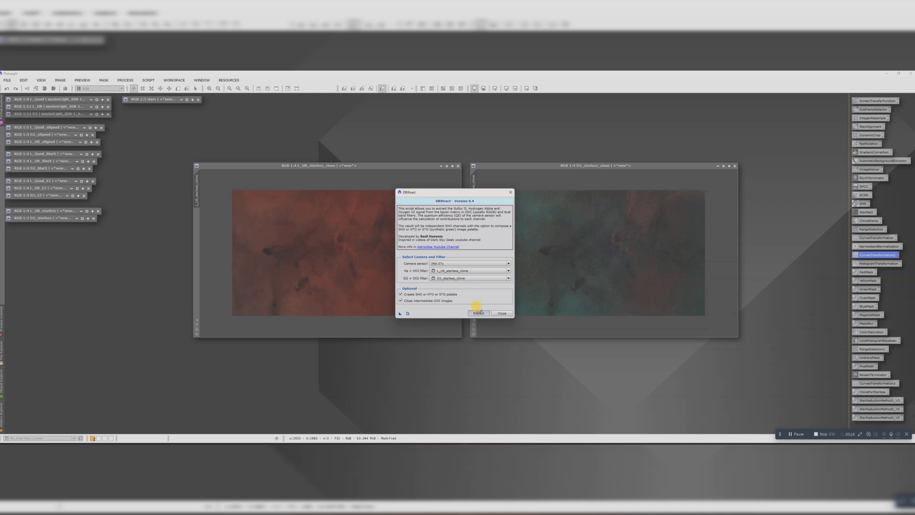
{"action": "left_click", "coordinate": [474, 311]}
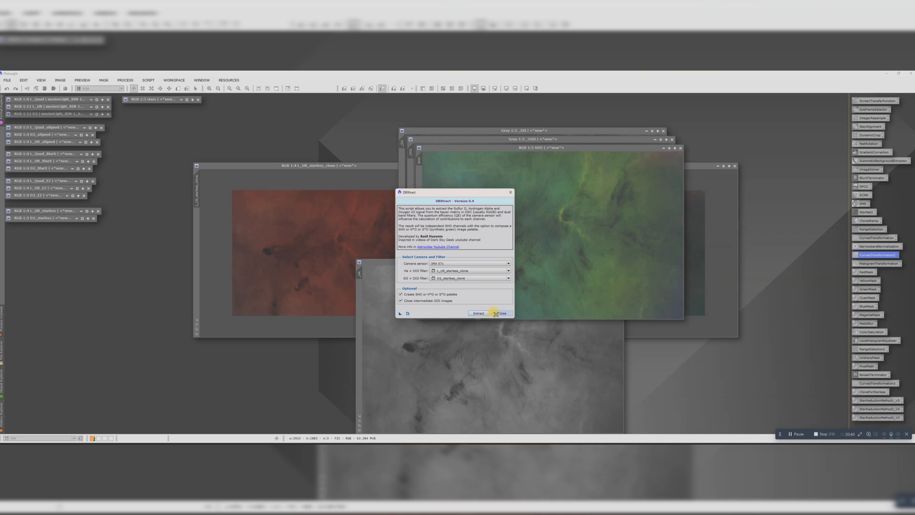
{"action": "left_click", "coordinate": [496, 313]}
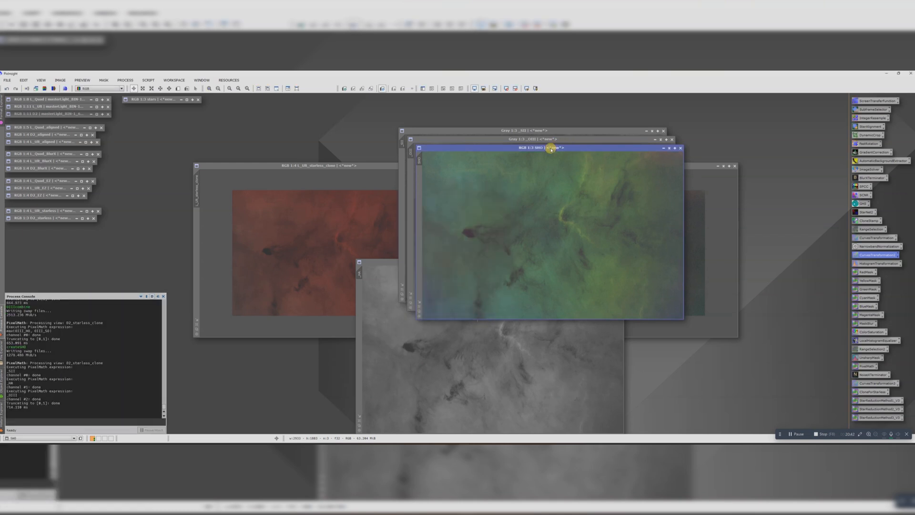
Close the three extracted grayscale channel images and move the SHO image clear of D2_starless_clone at 1:4 zoom
{"action": "left_click_drag", "start_coordinate": [548, 148], "coordinate": [263, 172]}
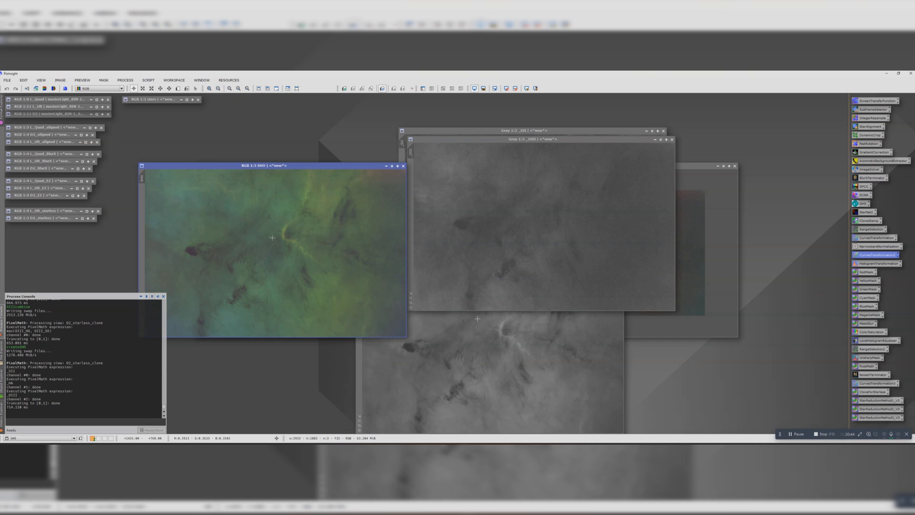
{"action": "left_click", "coordinate": [672, 139]}
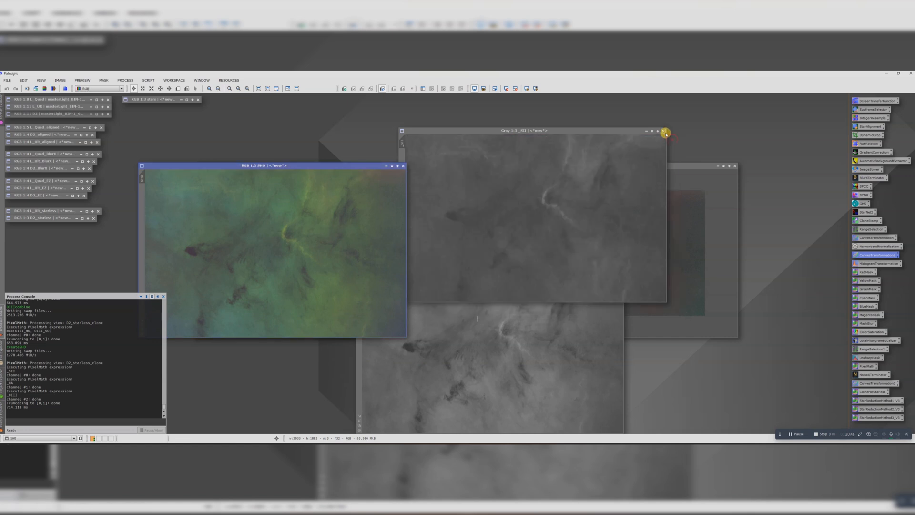
{"action": "left_click", "coordinate": [663, 131]}
{"action": "left_click", "coordinate": [620, 261]}
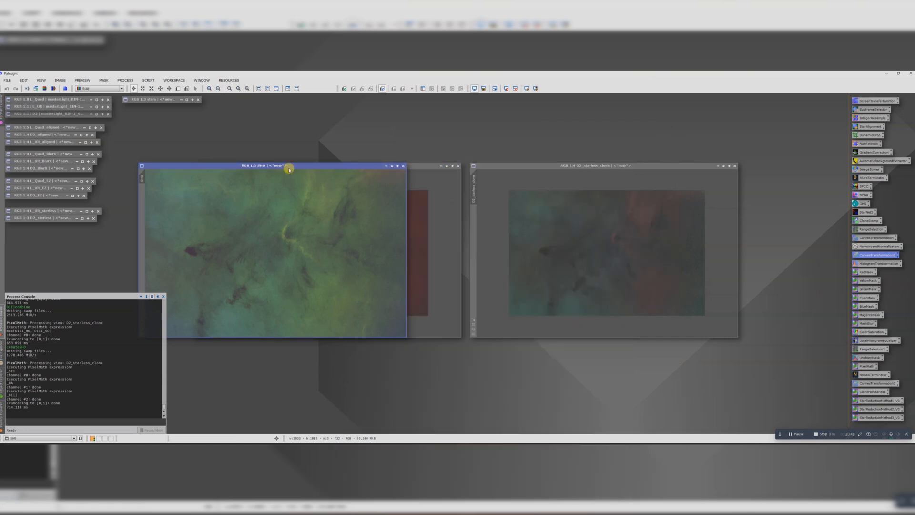
{"action": "left_click_drag", "start_coordinate": [288, 166], "coordinate": [270, 126]}
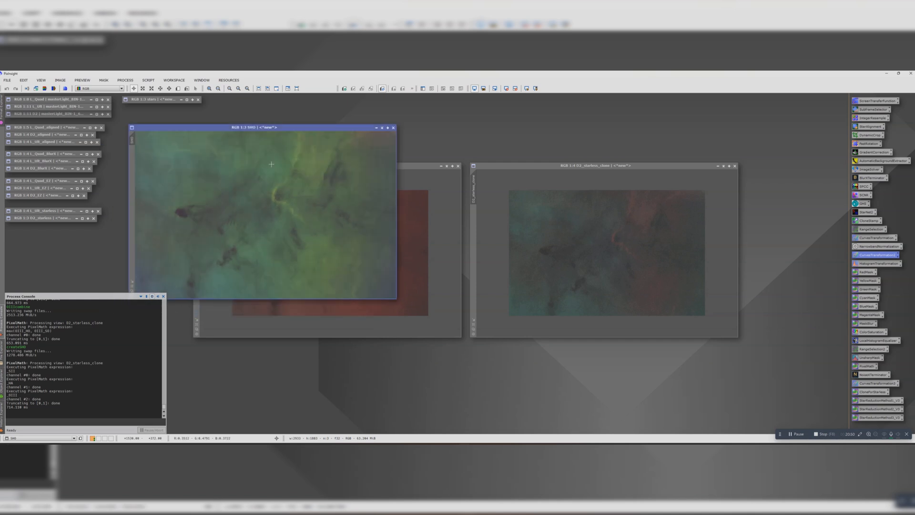
{"action": "scroll", "coordinate": [258, 203], "scroll_direction": "down", "scroll_amount": 1}
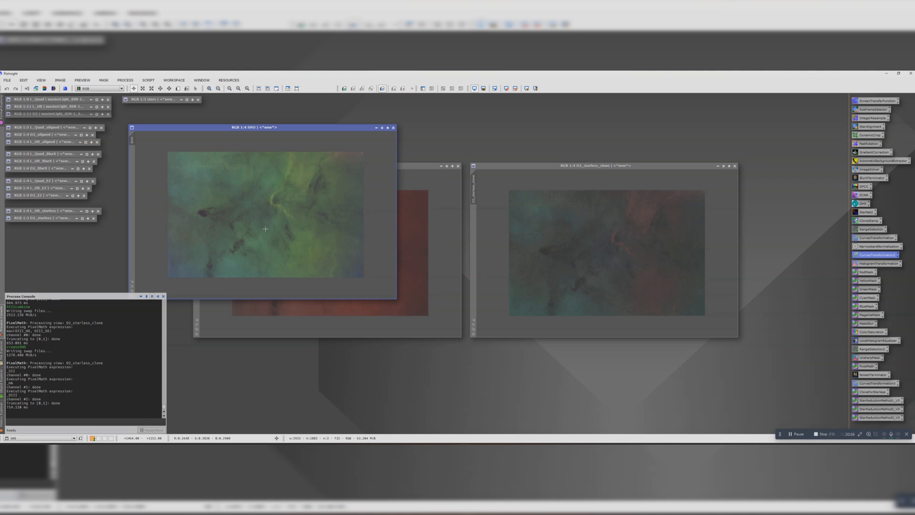
Brighten D2_starless_clone again with a gentle RGB/K curve that lifts the midtones and holds down the shadows, and close CurvesTransformation
{"action": "left_click", "coordinate": [517, 165]}
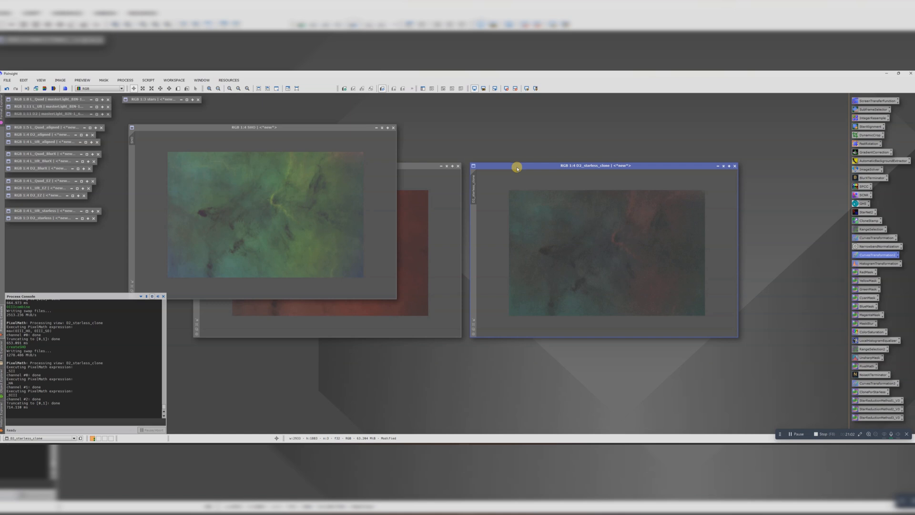
{"action": "double_click", "coordinate": [863, 256]}
{"action": "left_click", "coordinate": [532, 397]}
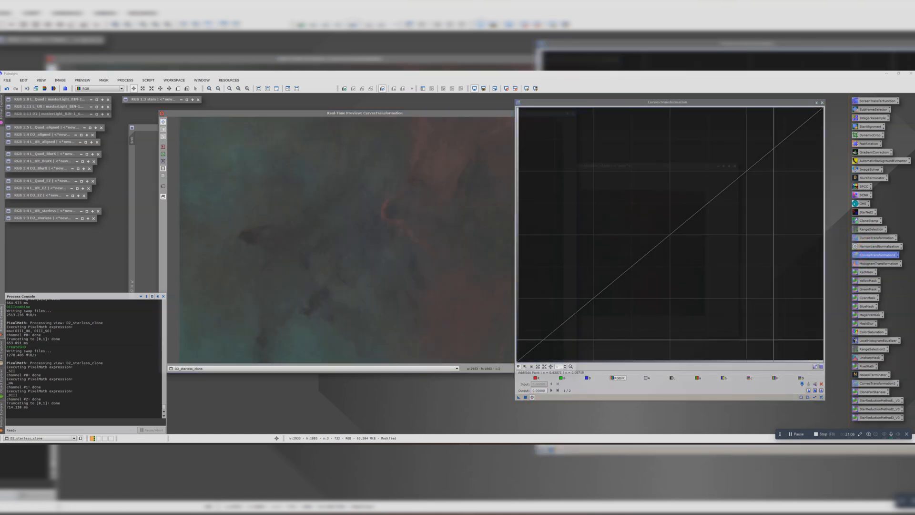
{"action": "left_click", "coordinate": [641, 245]}
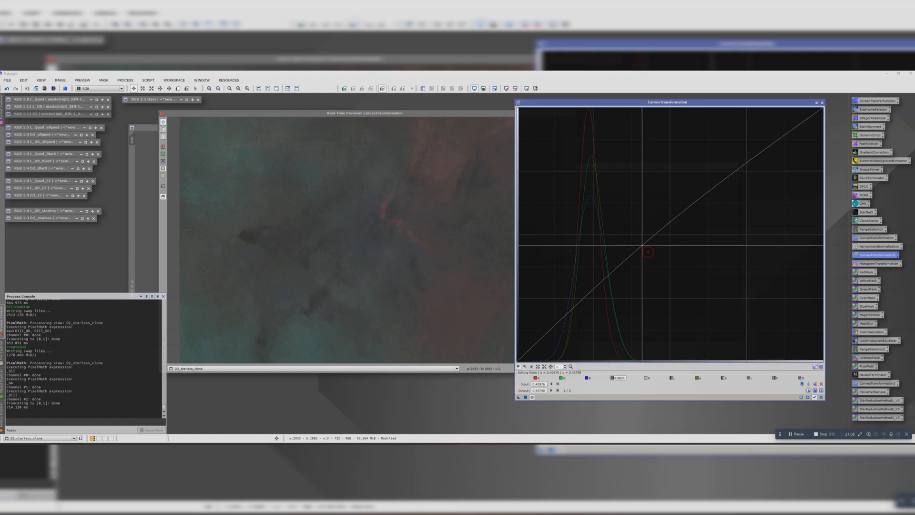
{"action": "left_click_drag", "start_coordinate": [648, 251], "coordinate": [641, 246]}
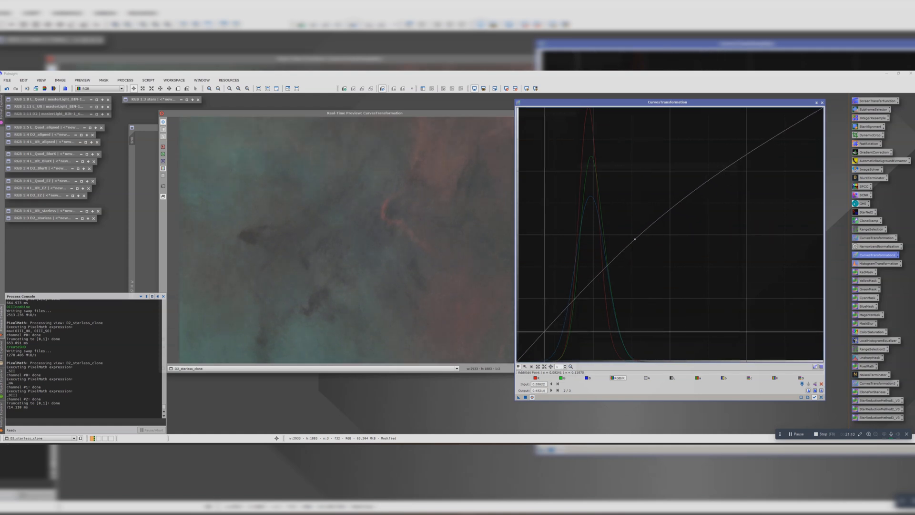
{"action": "left_click_drag", "start_coordinate": [545, 331], "coordinate": [545, 337]}
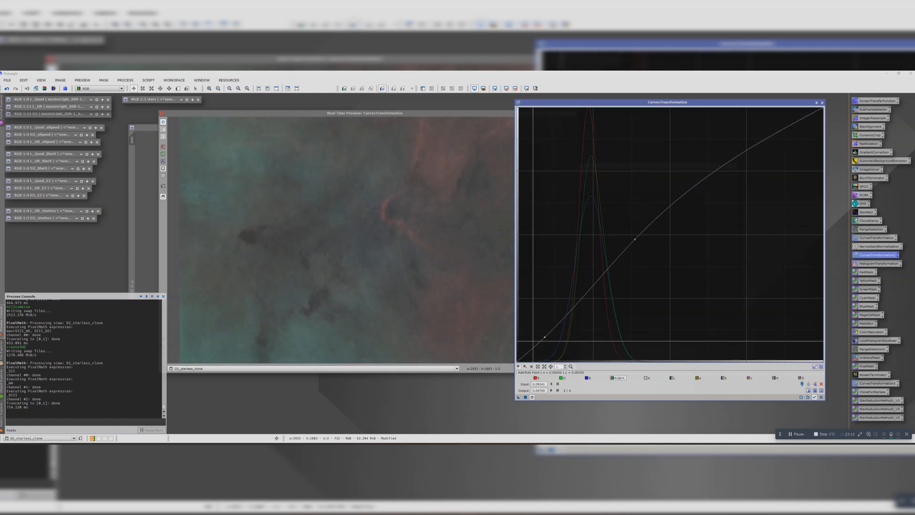
{"action": "left_click", "coordinate": [525, 397]}
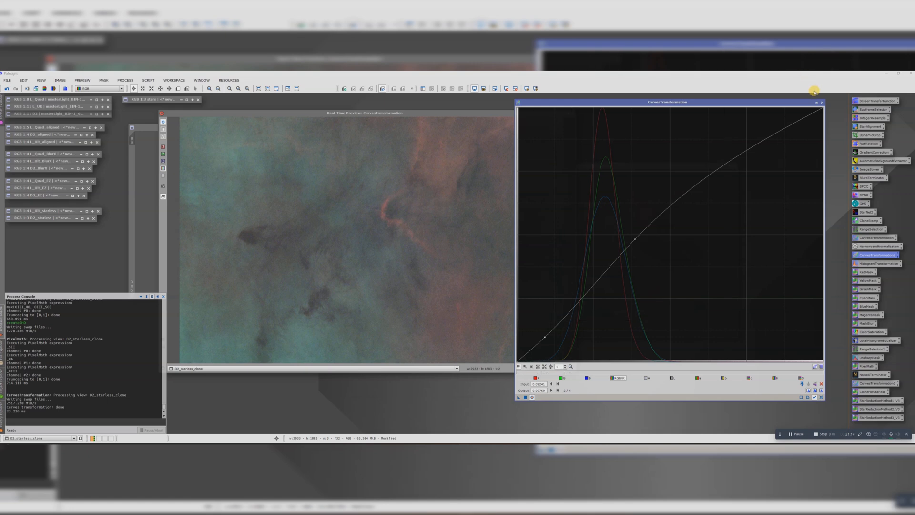
{"action": "left_click", "coordinate": [822, 102]}
{"action": "left_click", "coordinate": [573, 113]}
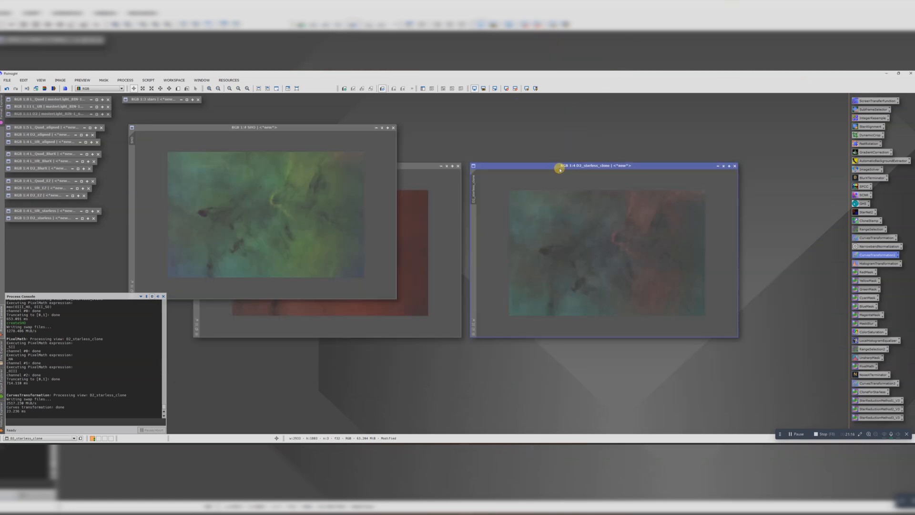
Set the first SHO image aside and run DBXtract again with L_Ult_starless_clone for Ha + OIII and the brightened D2_starless_clone for SII + OIII
{"action": "left_click_drag", "start_coordinate": [270, 127], "coordinate": [684, 115]}
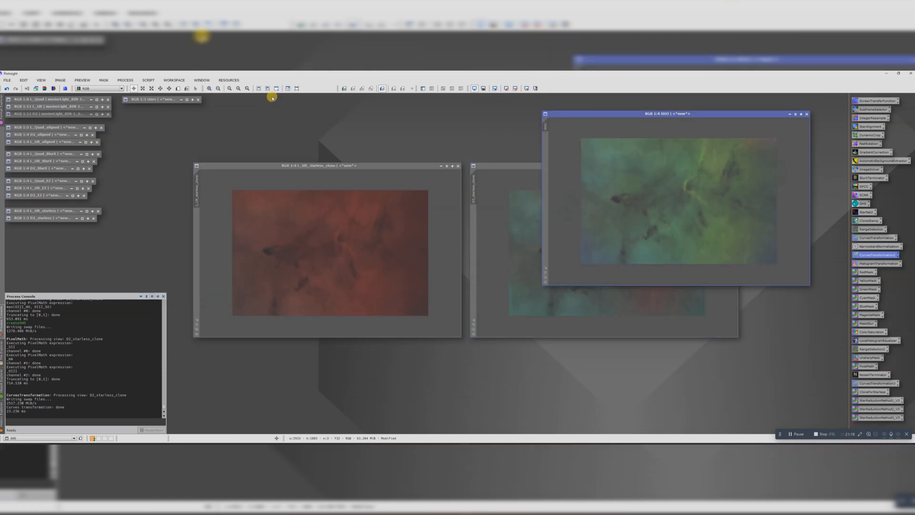
{"action": "left_click", "coordinate": [148, 81]}
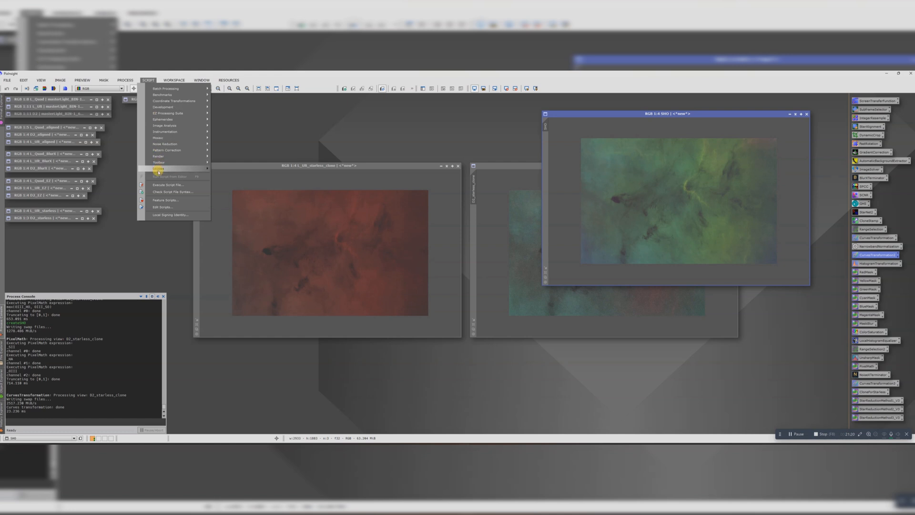
{"action": "mouse_move", "coordinate": [158, 170]}
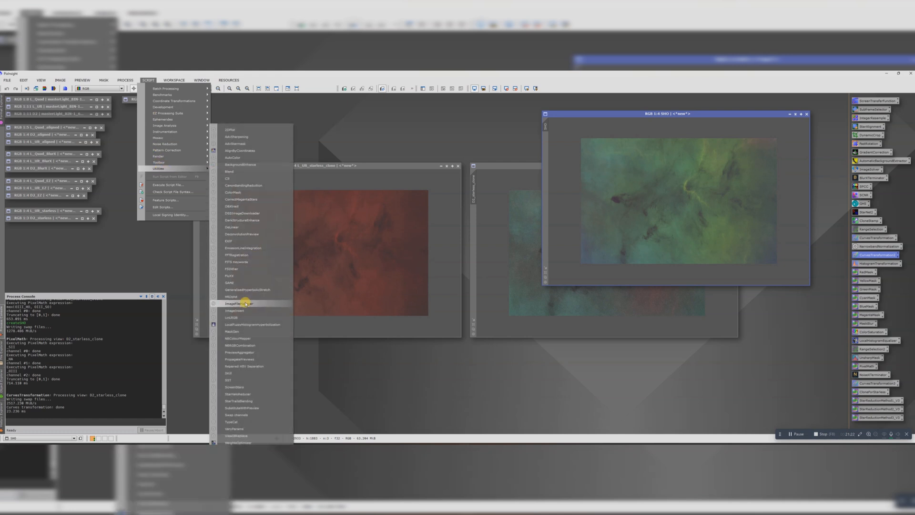
{"action": "left_click", "coordinate": [242, 206]}
{"action": "left_click", "coordinate": [441, 270]}
{"action": "scroll", "coordinate": [509, 304], "scroll_direction": "down", "scroll_amount": 1}
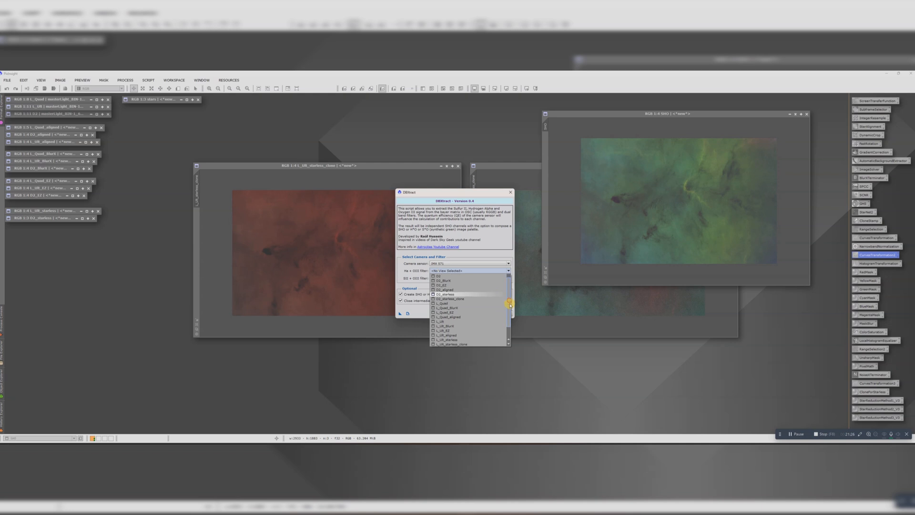
{"action": "left_click", "coordinate": [462, 337]}
{"action": "left_click", "coordinate": [439, 279]}
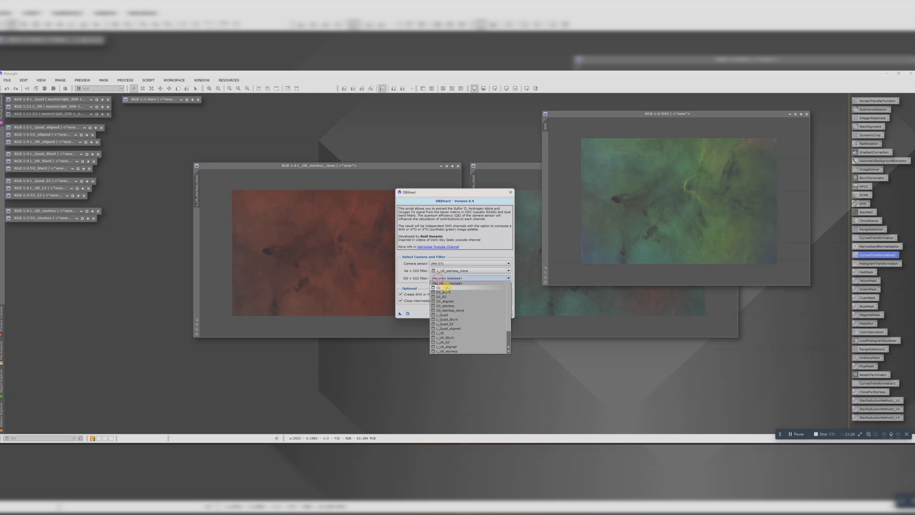
{"action": "left_click", "coordinate": [462, 310]}
{"action": "left_click", "coordinate": [482, 313]}
{"action": "left_click", "coordinate": [499, 314]}
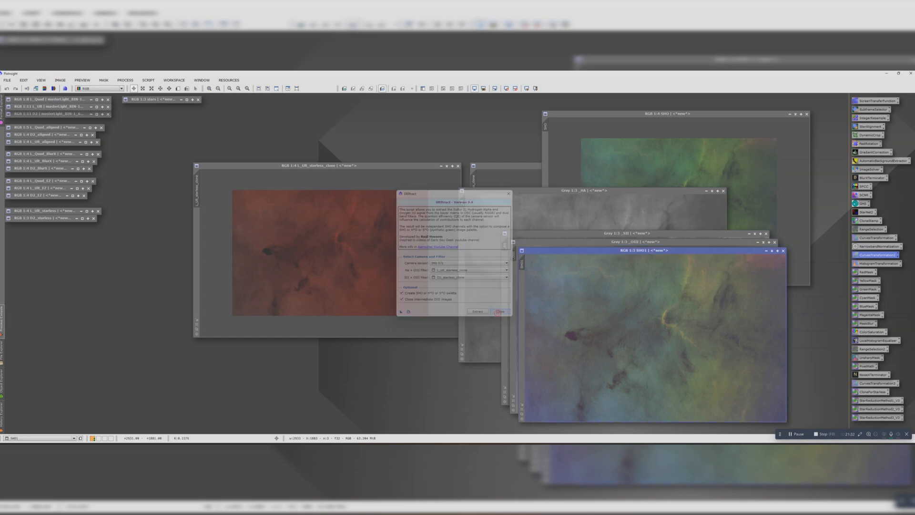
Close the three new grayscale channel images and place the SHO1 image beside the first SHO image for comparison
{"action": "left_click_drag", "start_coordinate": [613, 250], "coordinate": [353, 145]}
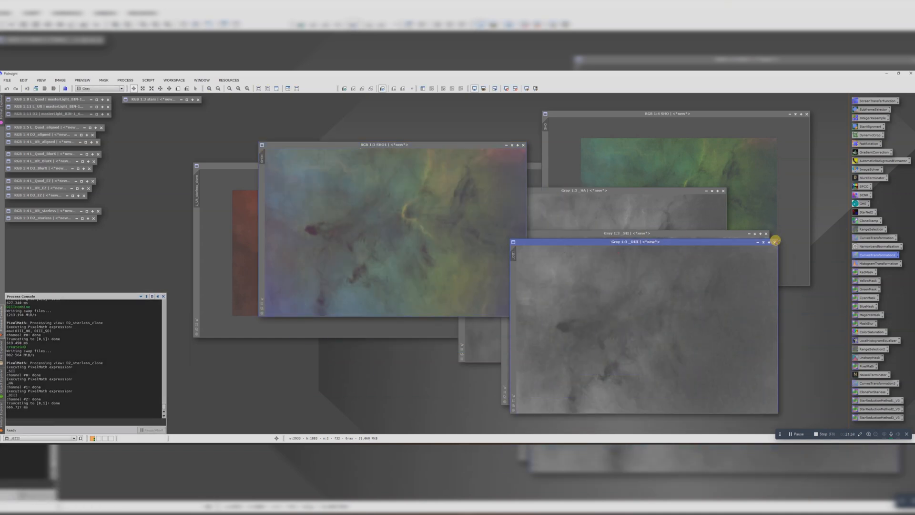
{"action": "left_click", "coordinate": [774, 242]}
{"action": "left_click", "coordinate": [766, 233]}
{"action": "left_click", "coordinate": [722, 190]}
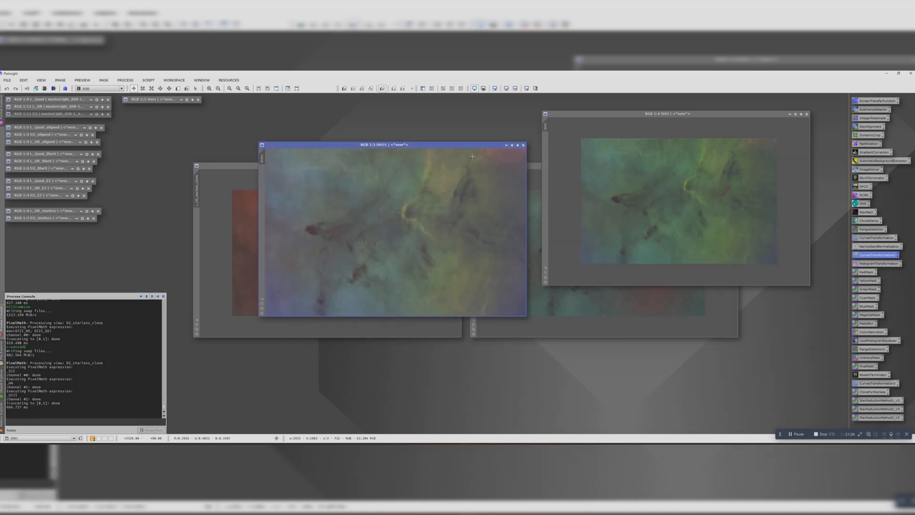
{"action": "left_click_drag", "start_coordinate": [439, 144], "coordinate": [428, 119]}
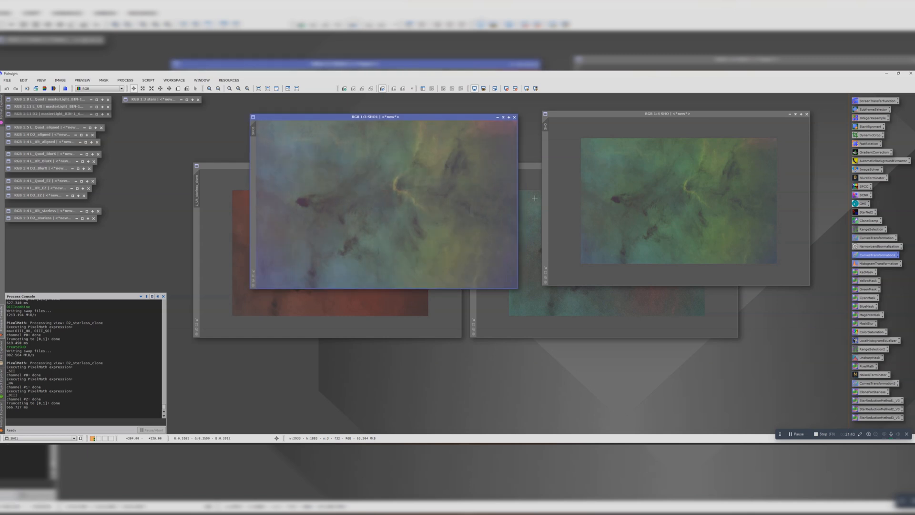
{"action": "left_click_drag", "start_coordinate": [323, 116], "coordinate": [359, 118]}
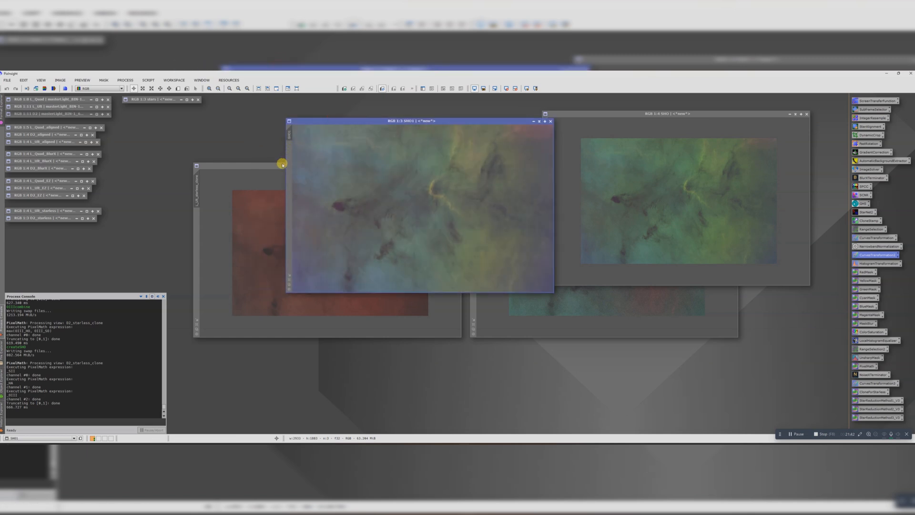
Minimise L_Ult_starless_clone, D2_starless_clone and the first SHO image, and stack them below the other minimised images
{"action": "left_click_drag", "start_coordinate": [282, 164], "coordinate": [239, 172]}
{"action": "left_click", "coordinate": [350, 174]}
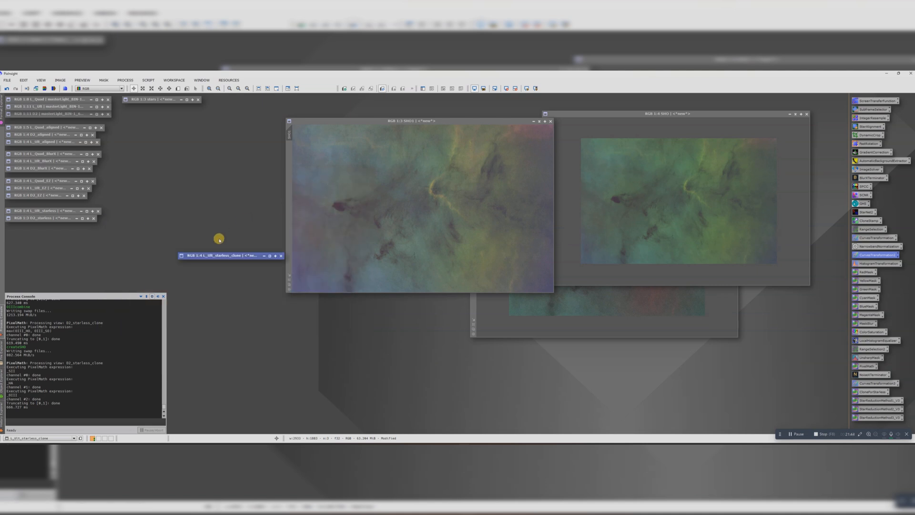
{"action": "left_click_drag", "start_coordinate": [218, 238], "coordinate": [44, 235]}
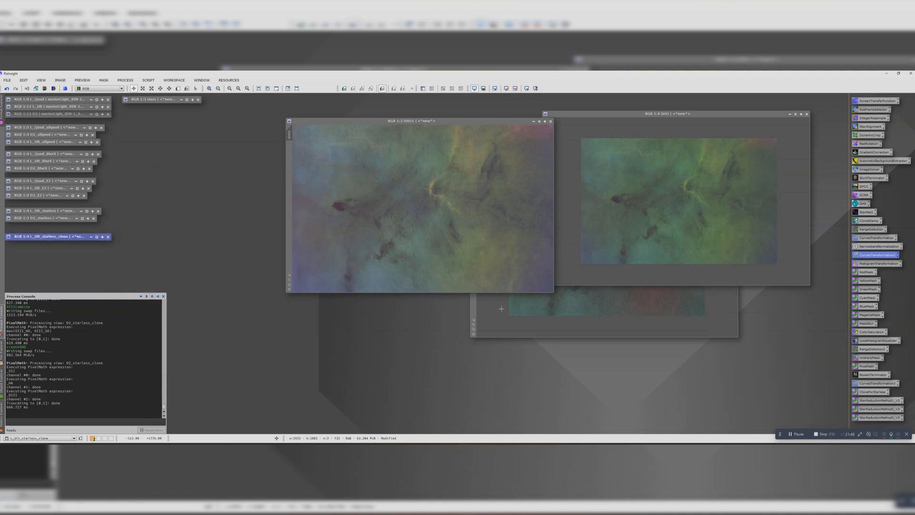
{"action": "left_click", "coordinate": [710, 305]}
{"action": "left_click", "coordinate": [722, 166]}
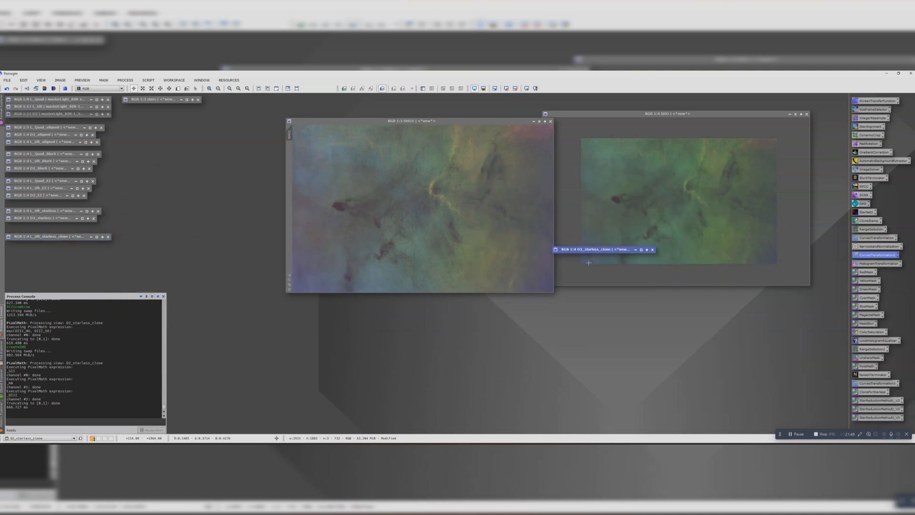
{"action": "left_click_drag", "start_coordinate": [590, 248], "coordinate": [45, 244]}
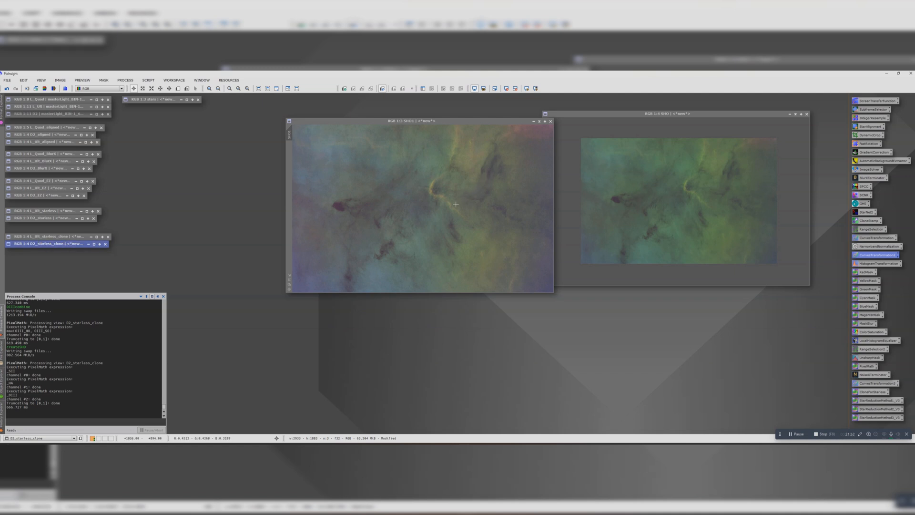
{"action": "left_click", "coordinate": [796, 114]}
{"action": "left_click_drag", "start_coordinate": [665, 199], "coordinate": [33, 252]}
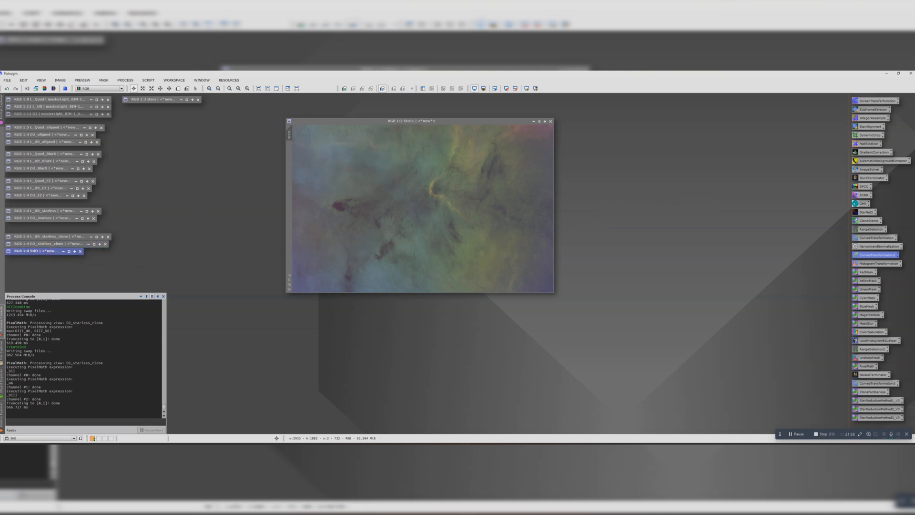
Duplicate SHO1, minimise the original onto the stack of stored images, and move the clone to the middle of the workspace
{"action": "scroll", "coordinate": [410, 206], "scroll_direction": "down", "scroll_amount": 1}
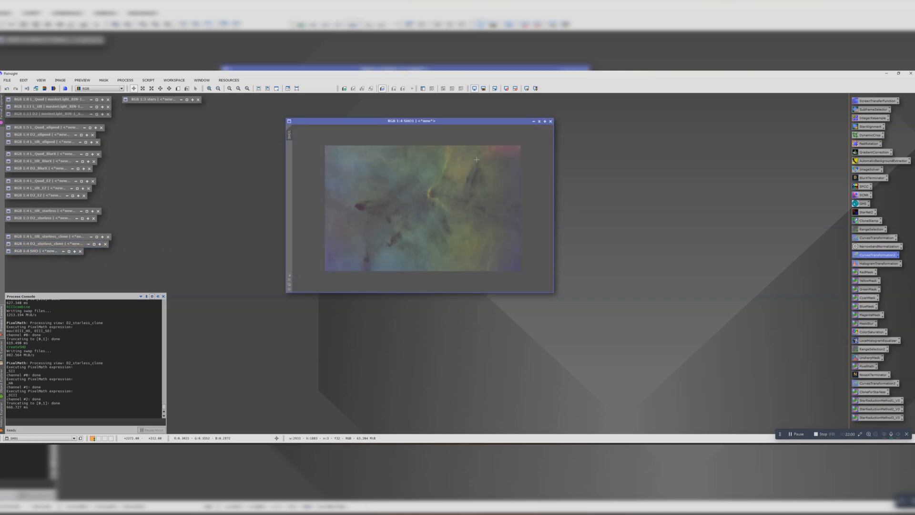
{"action": "left_click", "coordinate": [553, 294]}
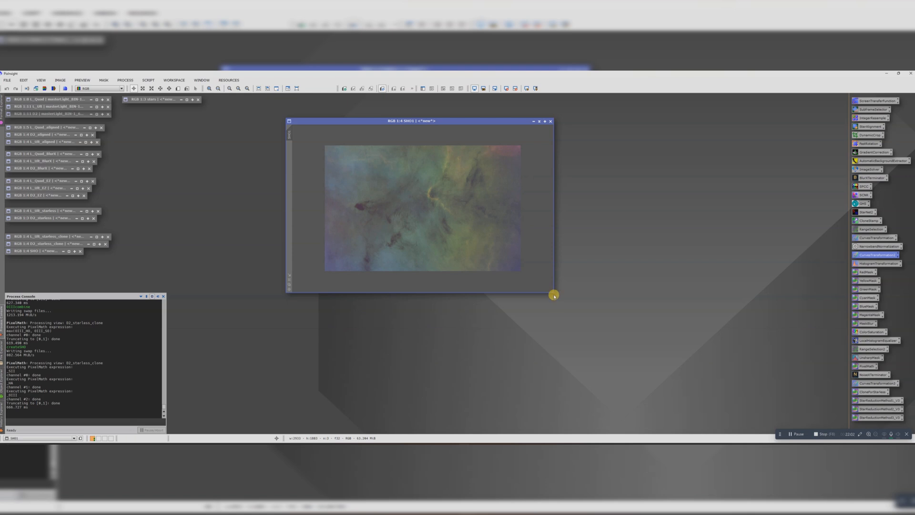
{"action": "left_click_drag", "start_coordinate": [289, 134], "coordinate": [603, 205]}
{"action": "left_click", "coordinate": [535, 121]}
{"action": "left_click_drag", "start_coordinate": [400, 203], "coordinate": [28, 260]}
{"action": "left_click_drag", "start_coordinate": [639, 199], "coordinate": [332, 154]}
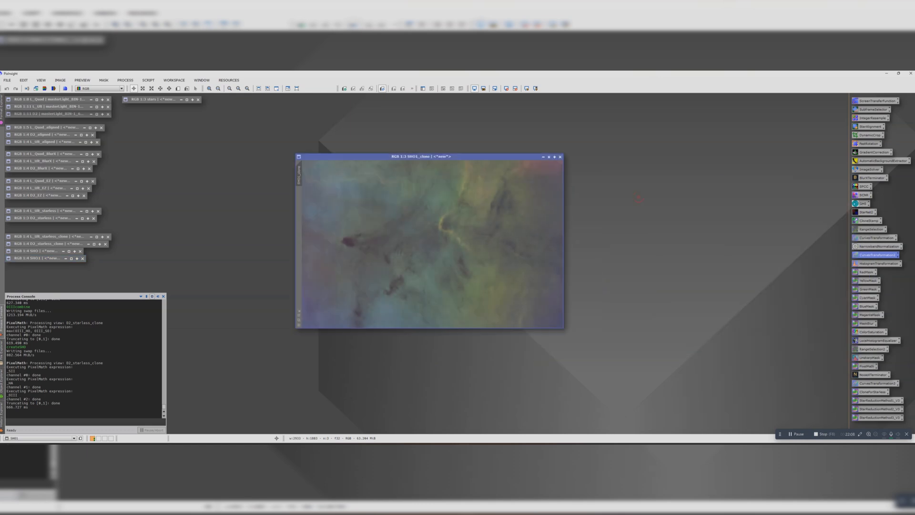
Enlarge the SHO1_clone window so the whole image fits at 1:3 zoom, and centre it in the workspace
{"action": "scroll", "coordinate": [417, 236], "scroll_direction": "up", "scroll_amount": 1}
{"action": "scroll", "coordinate": [418, 235], "scroll_direction": "down", "scroll_amount": 1}
{"action": "left_click_drag", "start_coordinate": [562, 327], "coordinate": [759, 387]}
{"action": "left_click_drag", "start_coordinate": [488, 157], "coordinate": [398, 116]}
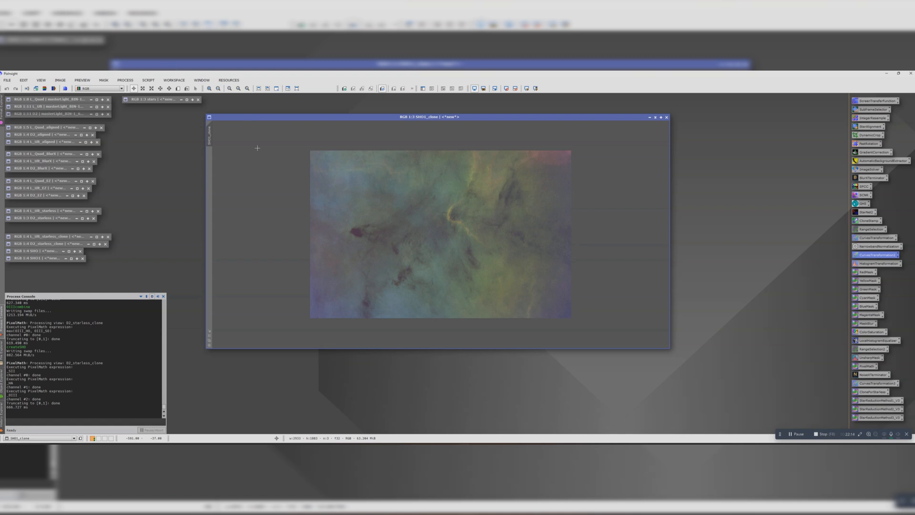
Run the CorrectMagentaStars script on SHO1_clone with no mask and lightness preserved, then close the script
{"action": "left_click", "coordinate": [148, 80]}
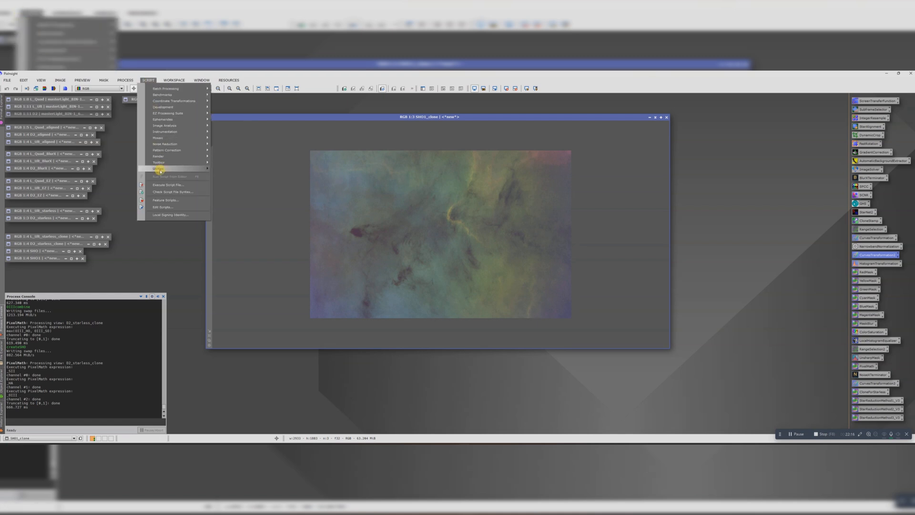
{"action": "mouse_move", "coordinate": [160, 170]}
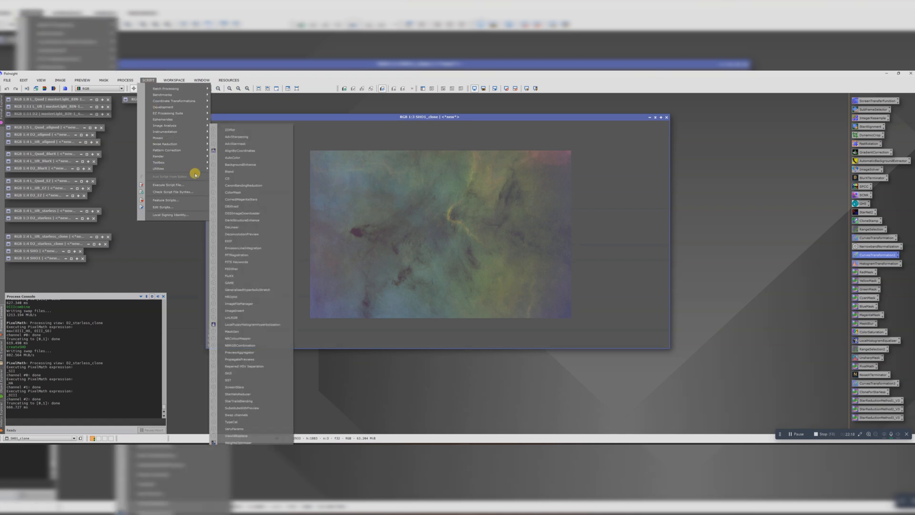
{"action": "left_click", "coordinate": [241, 199]}
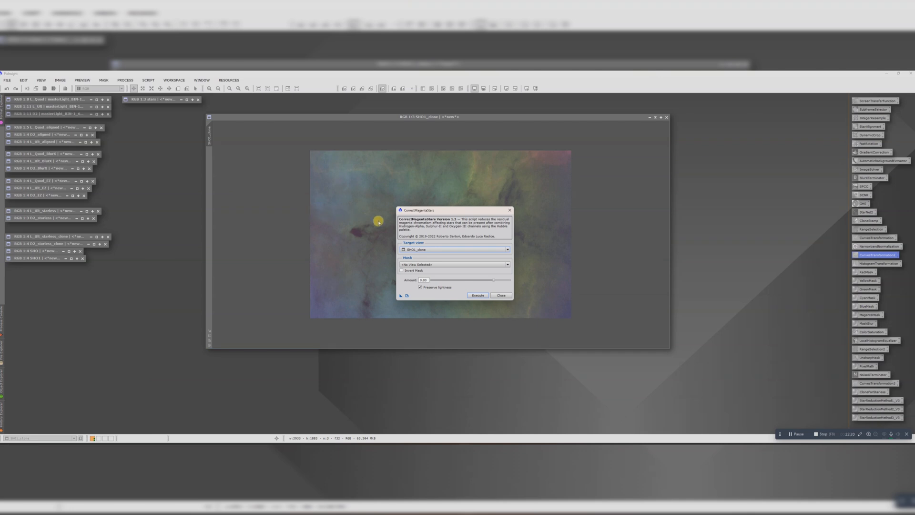
{"action": "left_click", "coordinate": [478, 295]}
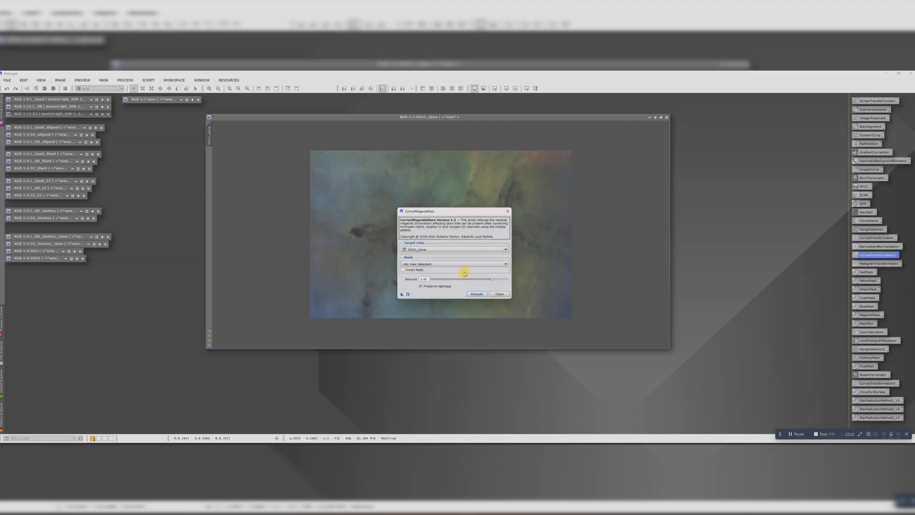
{"action": "left_click", "coordinate": [492, 294]}
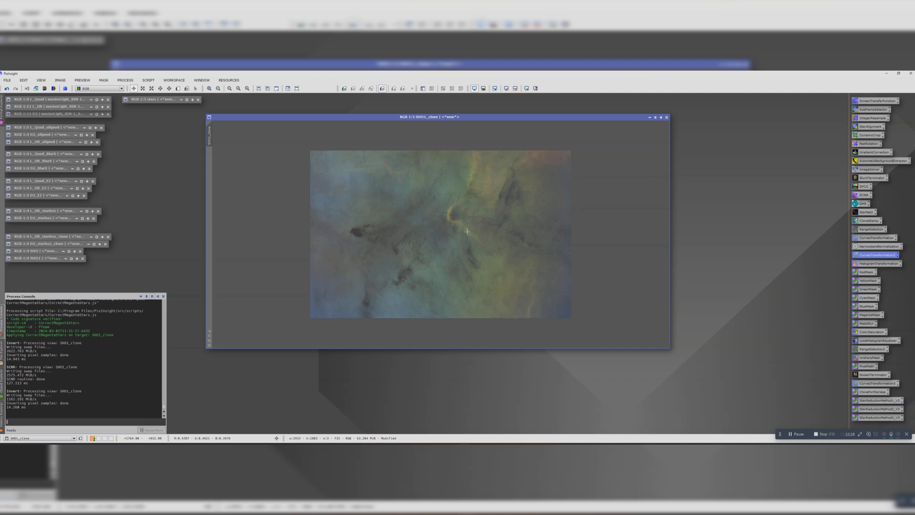
{"action": "scroll", "coordinate": [467, 226], "scroll_direction": "up", "scroll_amount": 1}
{"action": "scroll", "coordinate": [469, 225], "scroll_direction": "down", "scroll_amount": 1}
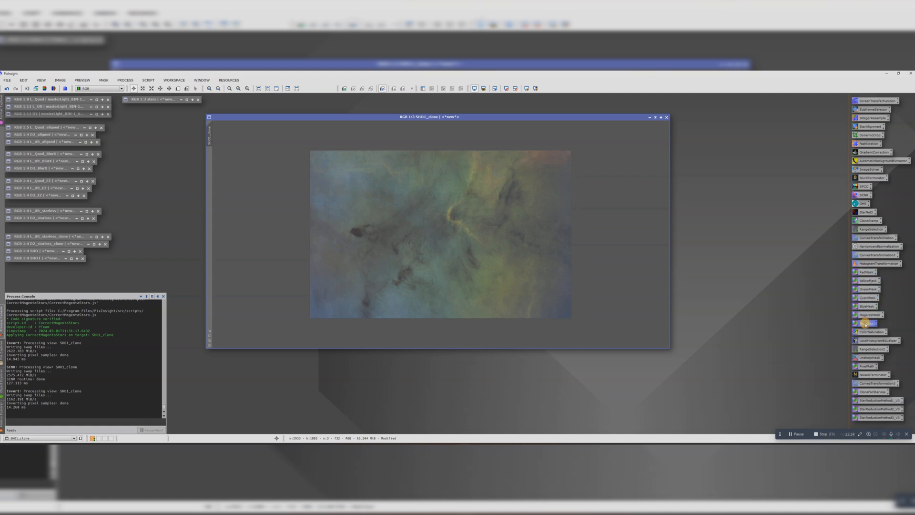
Create a yellow color mask from SHO1_clone with the YellowMask PixelMath process and soften it with the mask blur process
{"action": "double_click", "coordinate": [867, 280]}
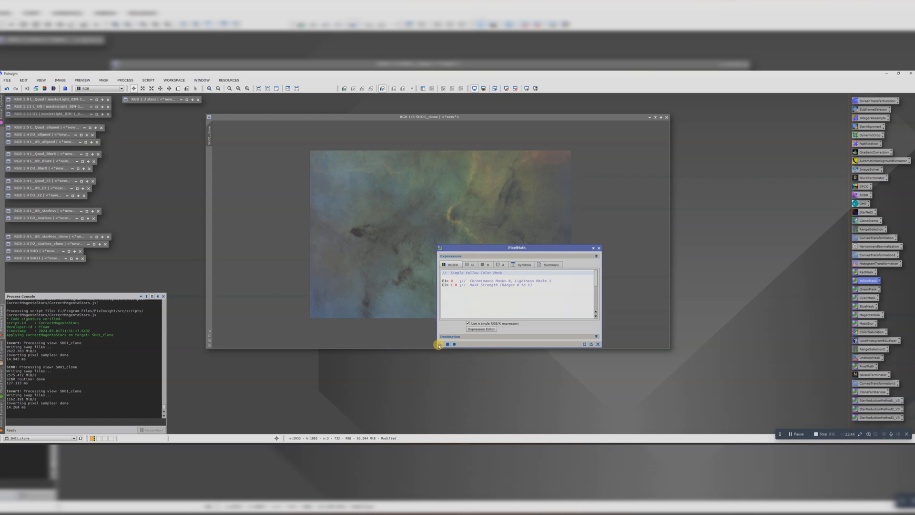
{"action": "left_click_drag", "start_coordinate": [439, 344], "coordinate": [409, 252]}
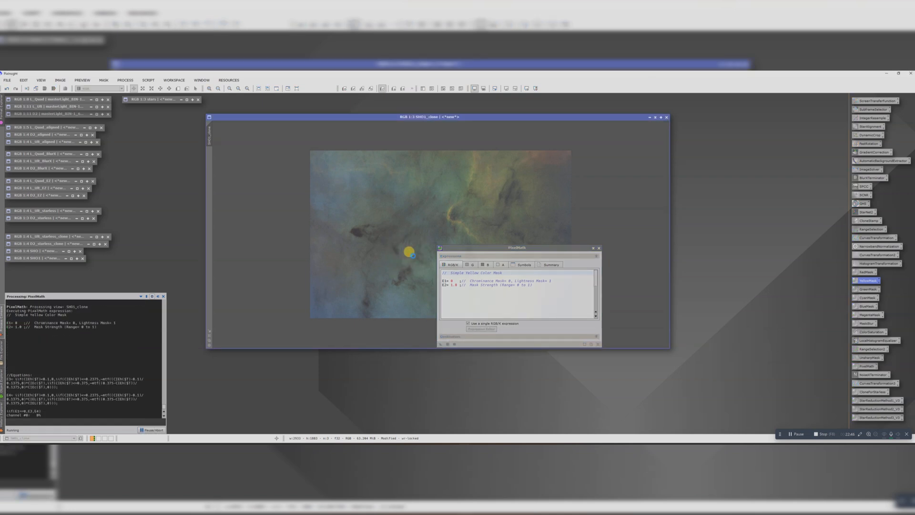
{"action": "left_click", "coordinate": [598, 248]}
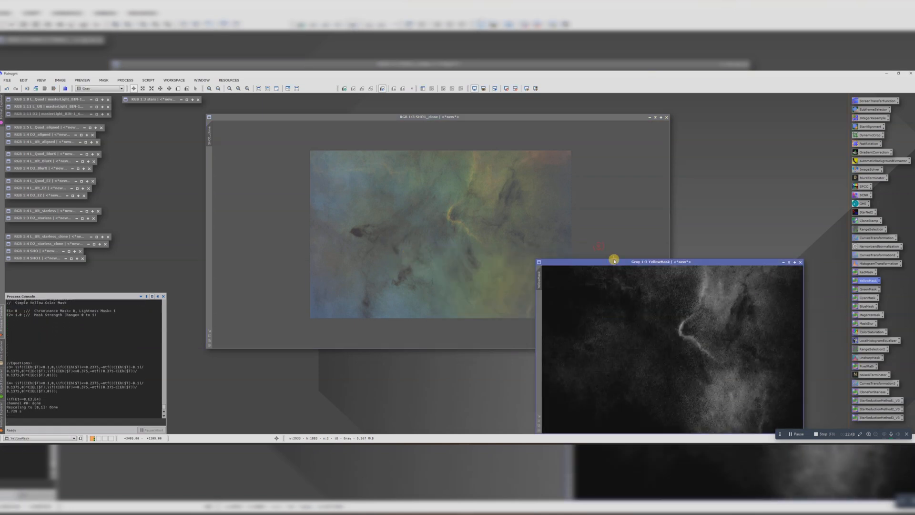
{"action": "left_click_drag", "start_coordinate": [613, 260], "coordinate": [574, 148]}
{"action": "left_click_drag", "start_coordinate": [867, 323], "coordinate": [677, 236]}
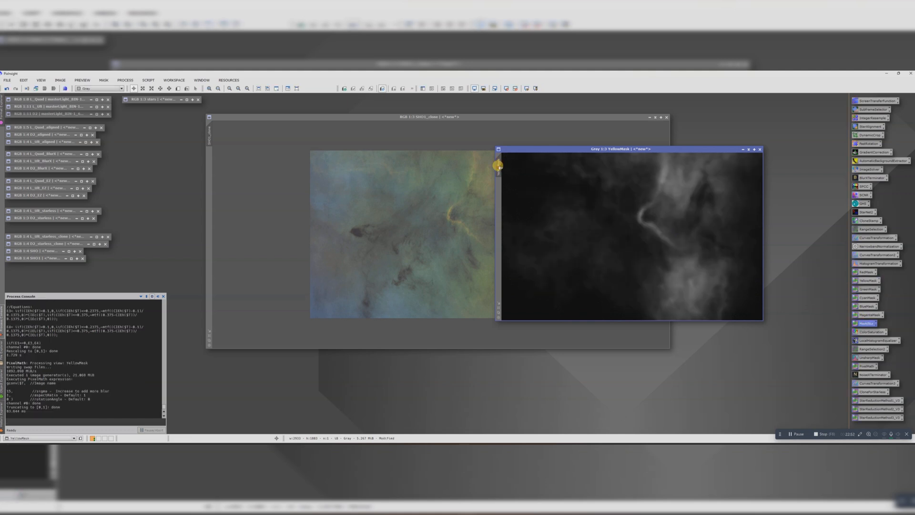
Apply YellowMask to SHO1_clone, minimise the mask image out of the way, and hide the mask overlay
{"action": "left_click_drag", "start_coordinate": [209, 158], "coordinate": [209, 158]}
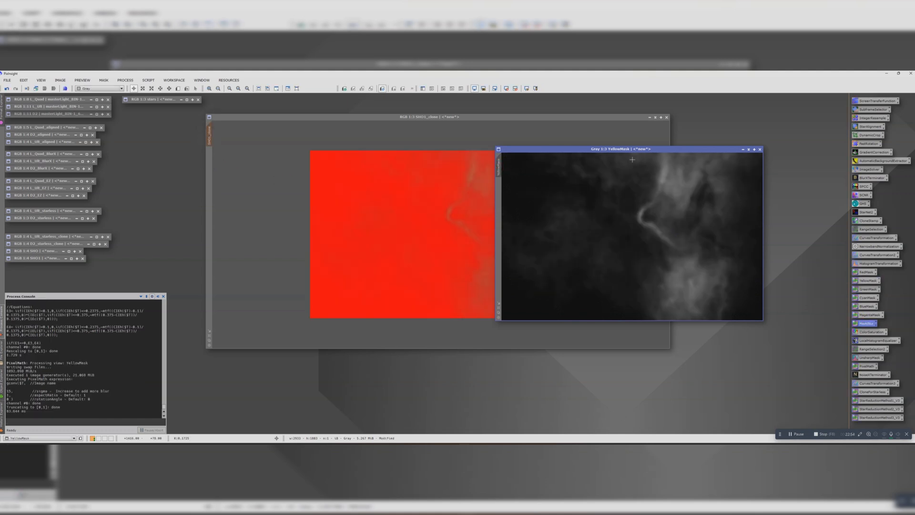
{"action": "left_click", "coordinate": [743, 149]}
{"action": "left_click_drag", "start_coordinate": [611, 231], "coordinate": [733, 134]}
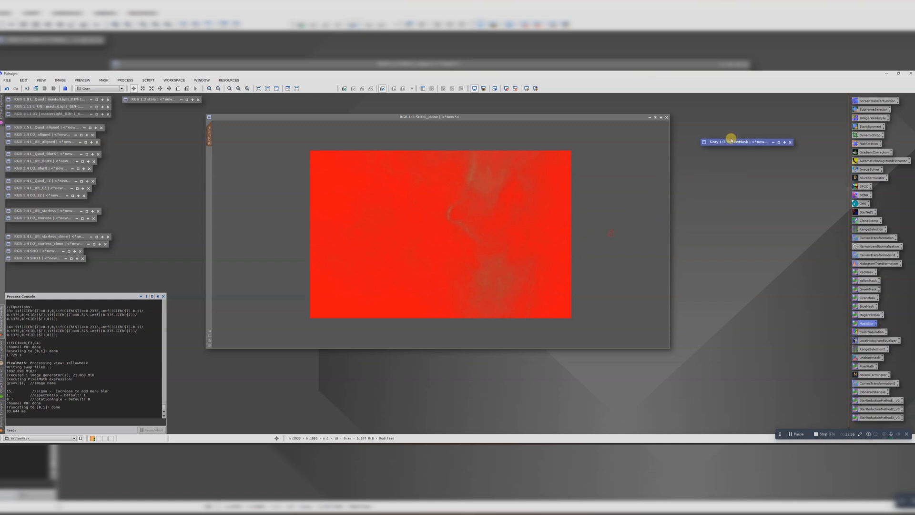
{"action": "left_click_drag", "start_coordinate": [458, 117], "coordinate": [473, 141]}
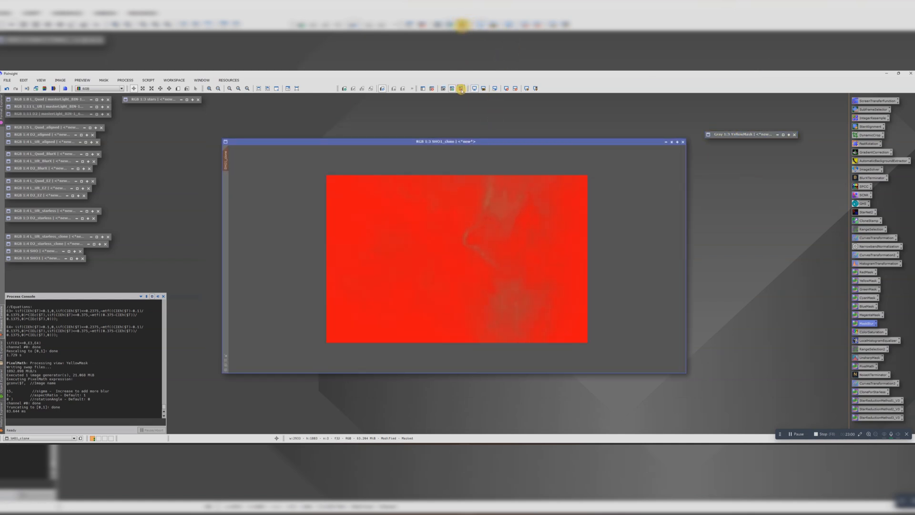
{"action": "left_click", "coordinate": [460, 89]}
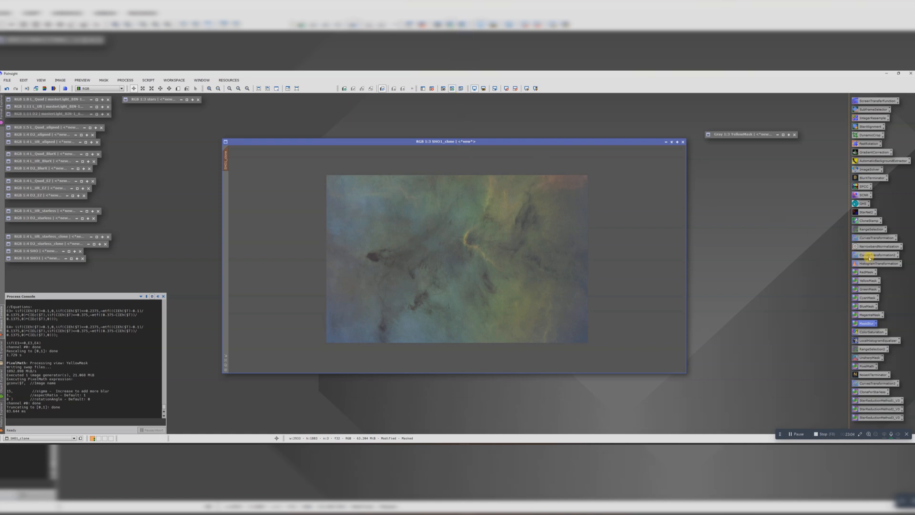
Open CurvesTransformation with a real-time preview and histogram, and raise the red curve from about 0.32 to 0.61
{"action": "double_click", "coordinate": [868, 256]}
{"action": "left_click", "coordinate": [533, 397]}
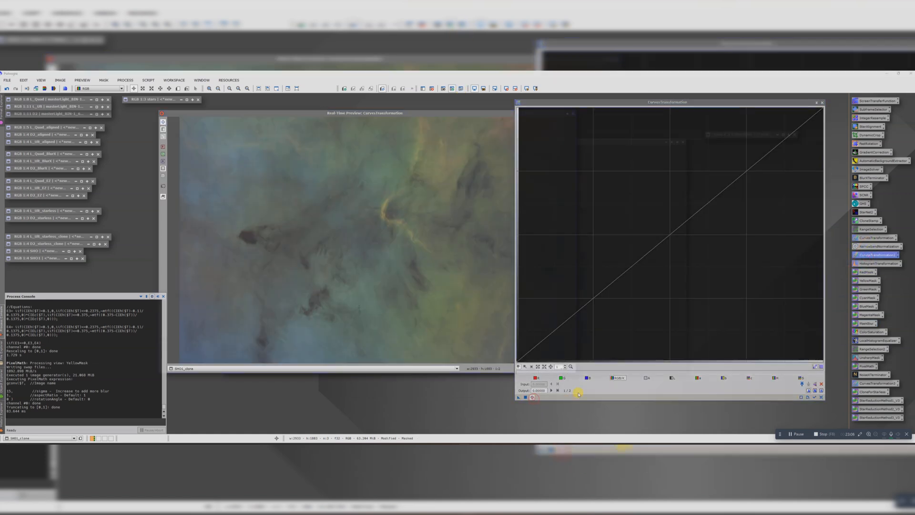
{"action": "left_click", "coordinate": [815, 398]}
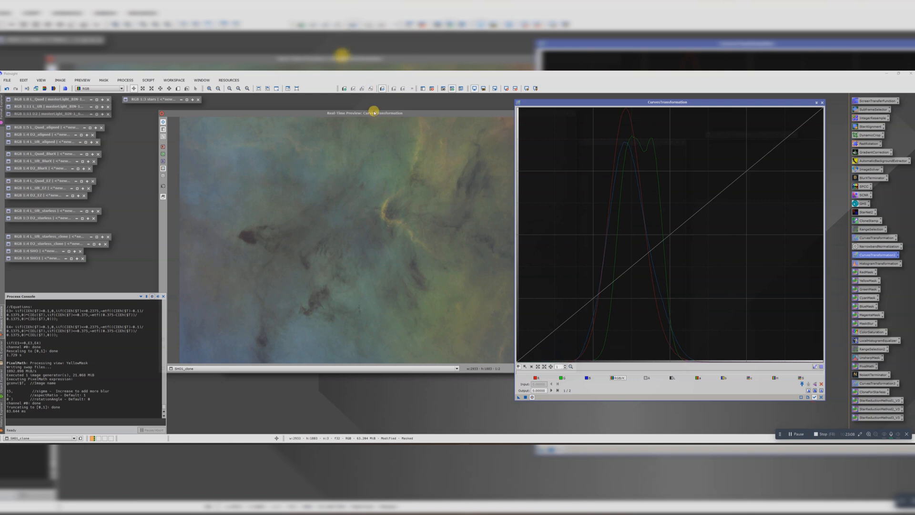
{"action": "left_click_drag", "start_coordinate": [373, 113], "coordinate": [268, 114]}
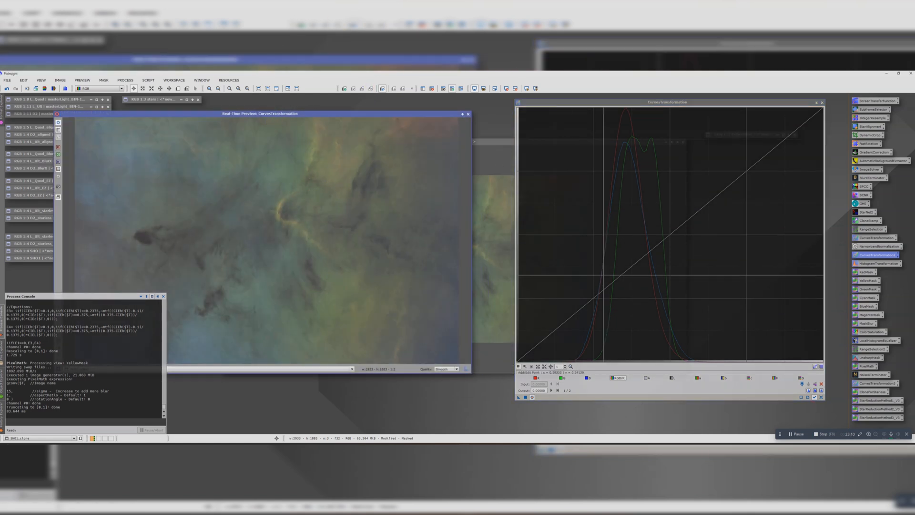
{"action": "left_click", "coordinate": [535, 377]}
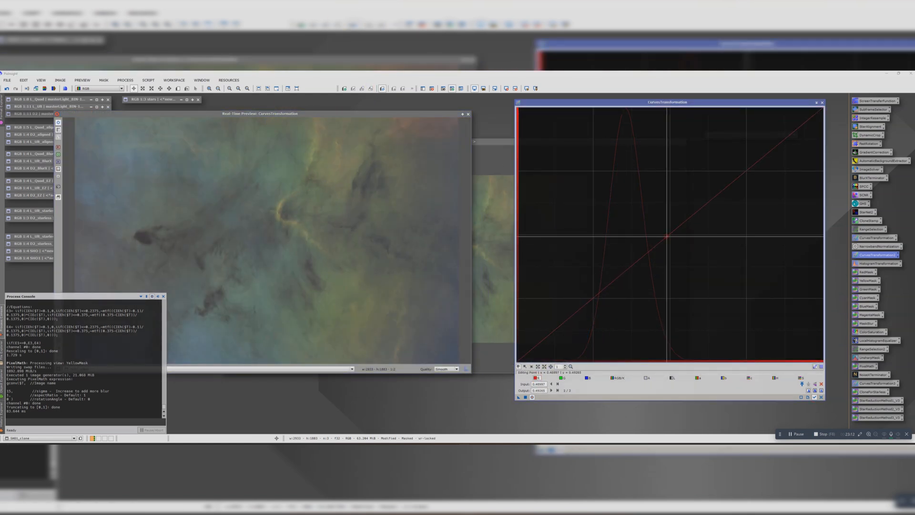
{"action": "left_click_drag", "start_coordinate": [669, 245], "coordinate": [615, 207]}
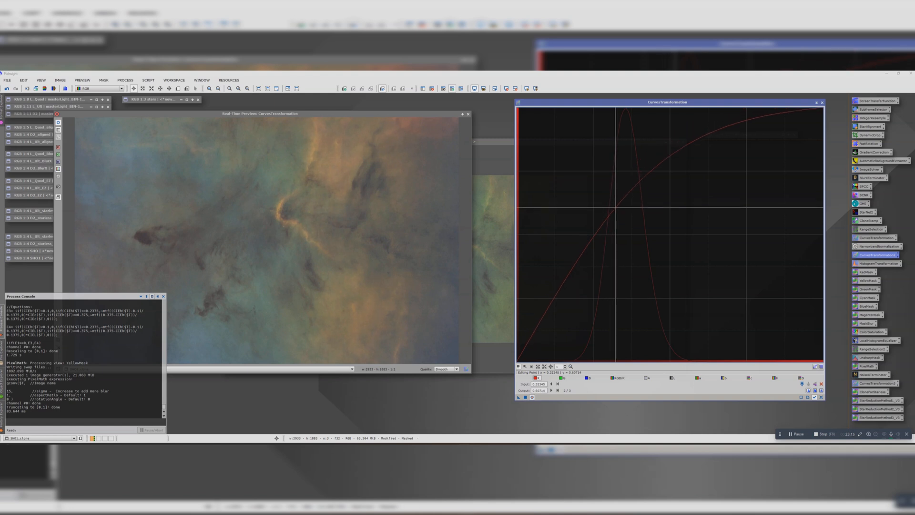
Lower the green curve from about 0.31 to 0.21, apply the curves to SHO1_clone, and close CurvesTransformation
{"action": "left_click", "coordinate": [562, 377]}
{"action": "left_click_drag", "start_coordinate": [619, 277], "coordinate": [613, 308]}
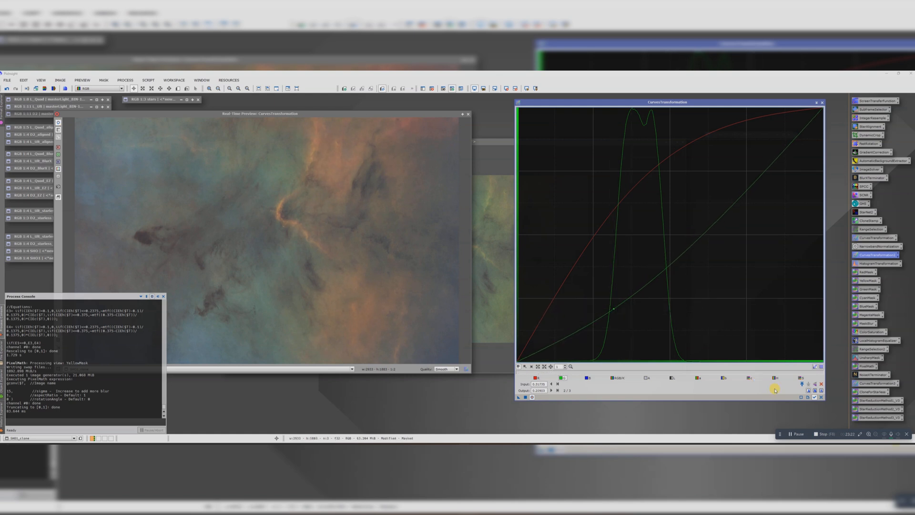
{"action": "left_click", "coordinate": [531, 395]}
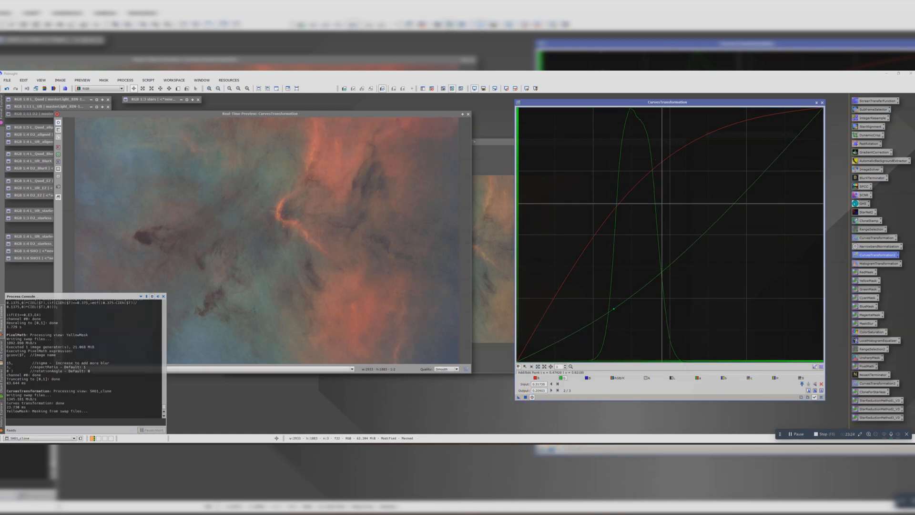
{"action": "left_click", "coordinate": [822, 103]}
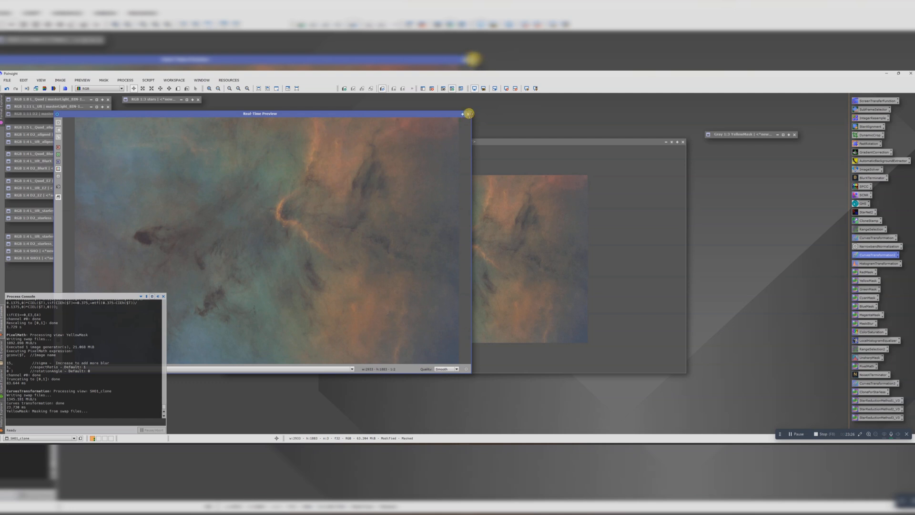
Close the real-time preview and remove the yellow mask from SHO1_clone
{"action": "left_click", "coordinate": [468, 113]}
{"action": "left_click_drag", "start_coordinate": [452, 143], "coordinate": [479, 122]}
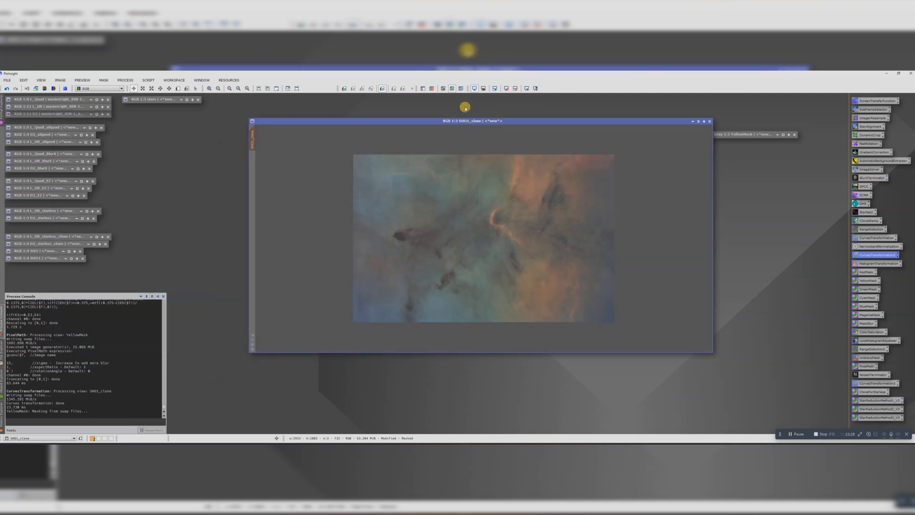
{"action": "left_click", "coordinate": [432, 89]}
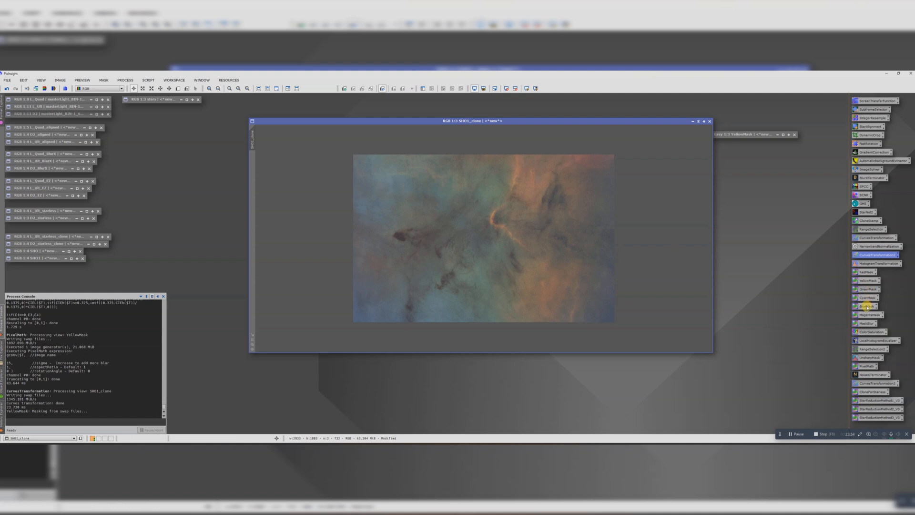
Create a blurred blue color mask from SHO1_clone with the BlueMask process, and apply it to that image with the mask window minimised
{"action": "left_click_drag", "start_coordinate": [866, 308], "coordinate": [486, 248]}
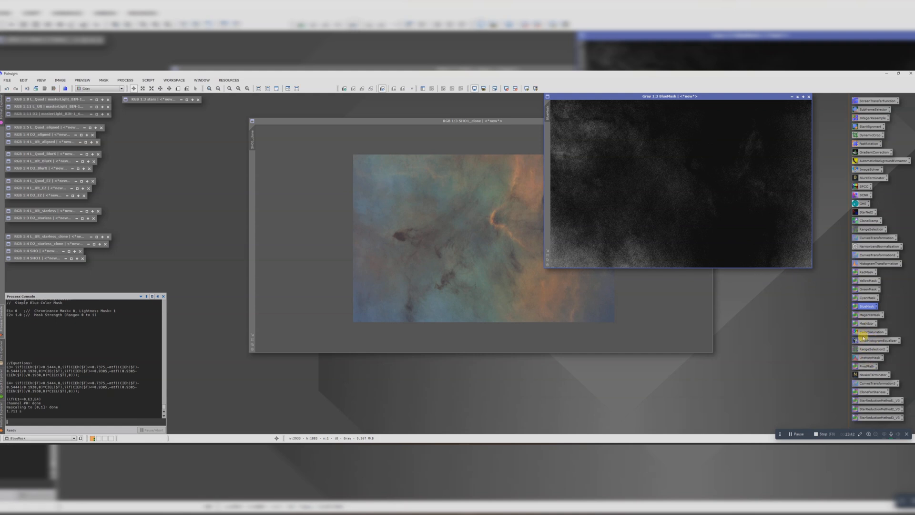
{"action": "left_click_drag", "start_coordinate": [864, 324], "coordinate": [692, 188]}
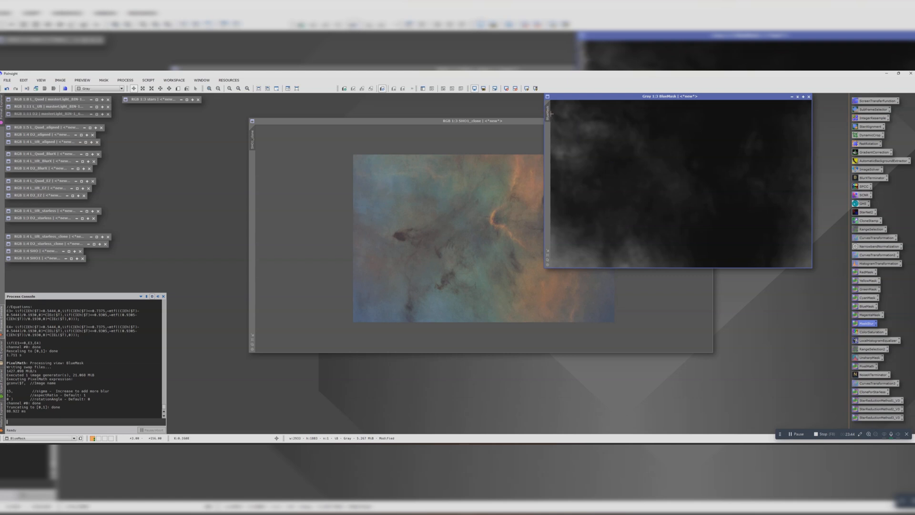
{"action": "left_click_drag", "start_coordinate": [546, 112], "coordinate": [252, 139]}
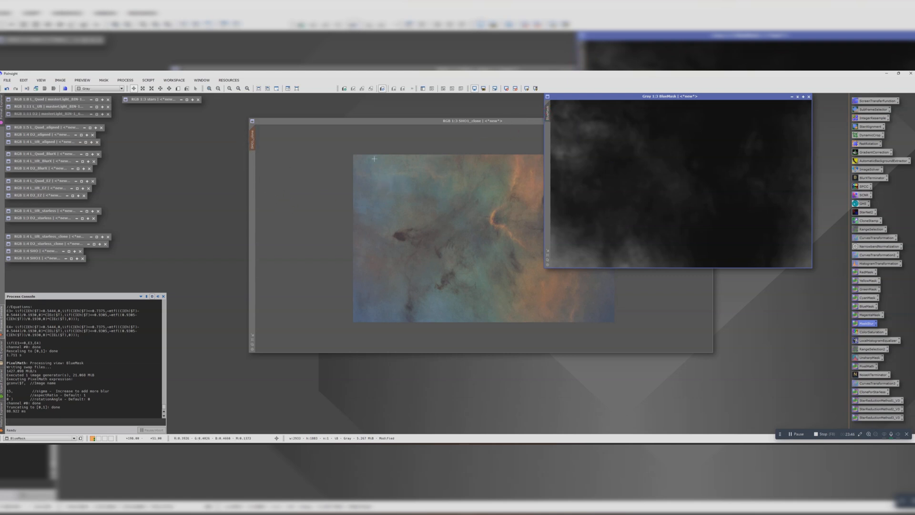
{"action": "left_click", "coordinate": [791, 93]}
{"action": "left_click_drag", "start_coordinate": [675, 182], "coordinate": [748, 154]}
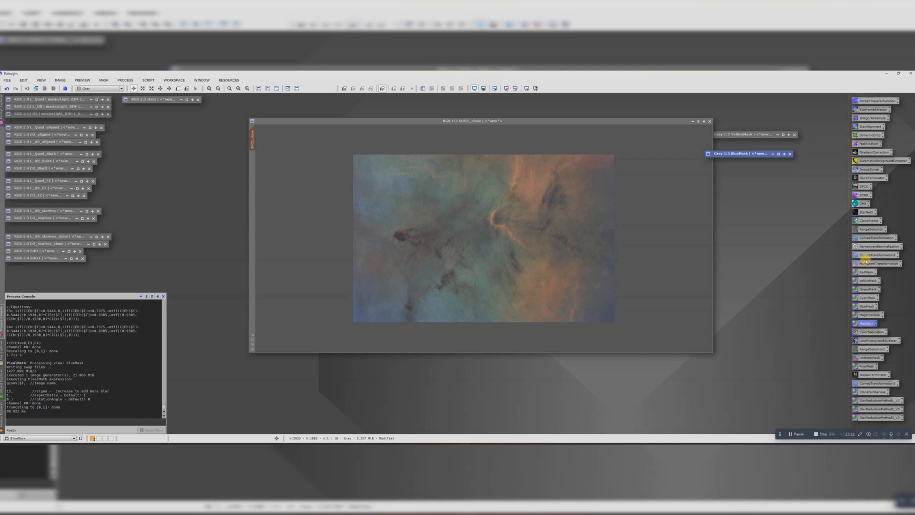
{"action": "double_click", "coordinate": [866, 256]}
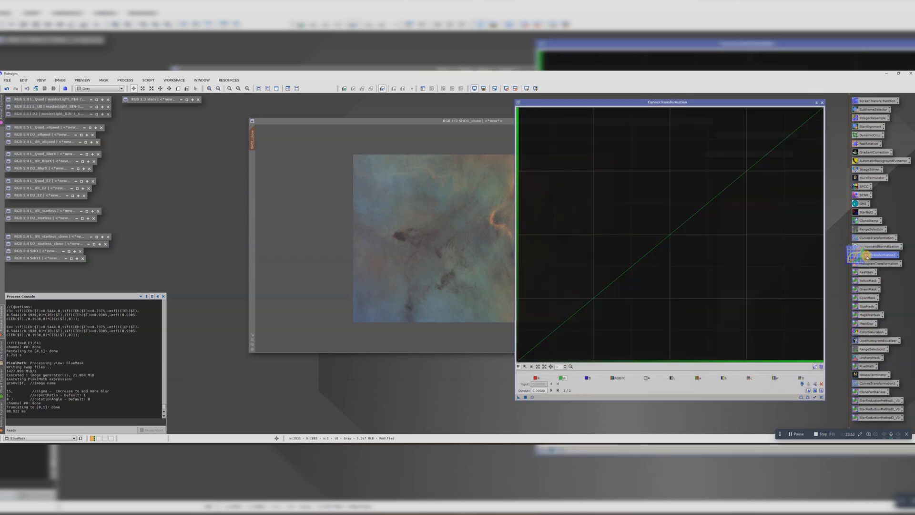
{"action": "left_click", "coordinate": [536, 377]}
{"action": "left_click", "coordinate": [532, 397]}
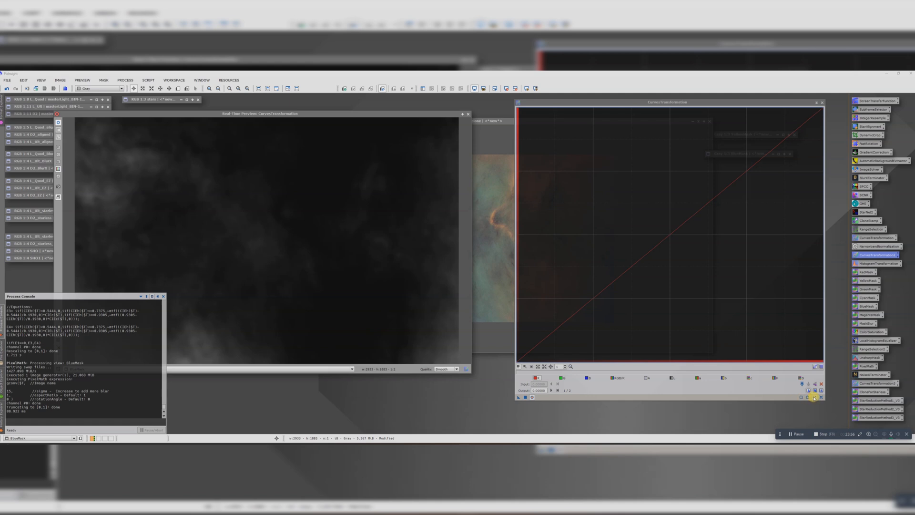
{"action": "left_click", "coordinate": [468, 114]}
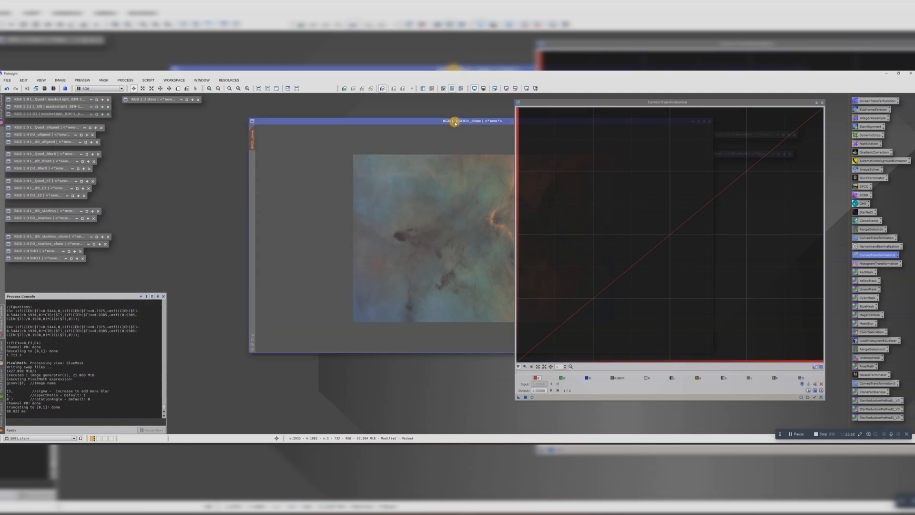
{"action": "left_click", "coordinate": [821, 103]}
{"action": "left_click_drag", "start_coordinate": [557, 119], "coordinate": [549, 111]}
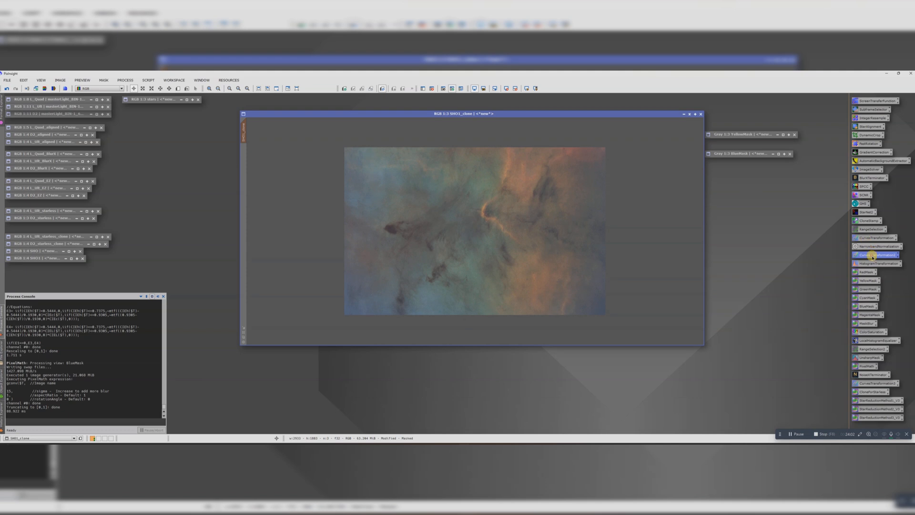
Open CurvesTransformation with a real-time preview of SHO1_clone and raise the blue curve to about 0.55 at input 0.34
{"action": "double_click", "coordinate": [871, 256]}
{"action": "left_click", "coordinate": [532, 397]}
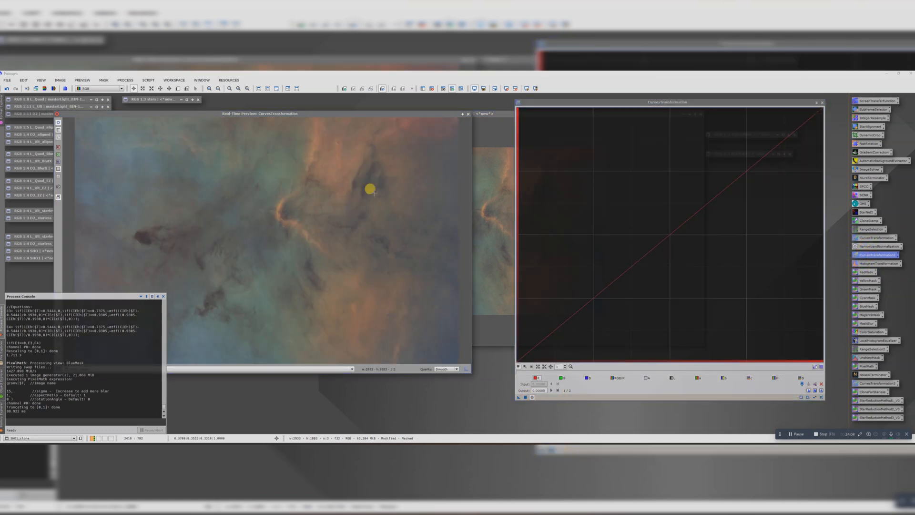
{"action": "left_click_drag", "start_coordinate": [347, 114], "coordinate": [442, 121]}
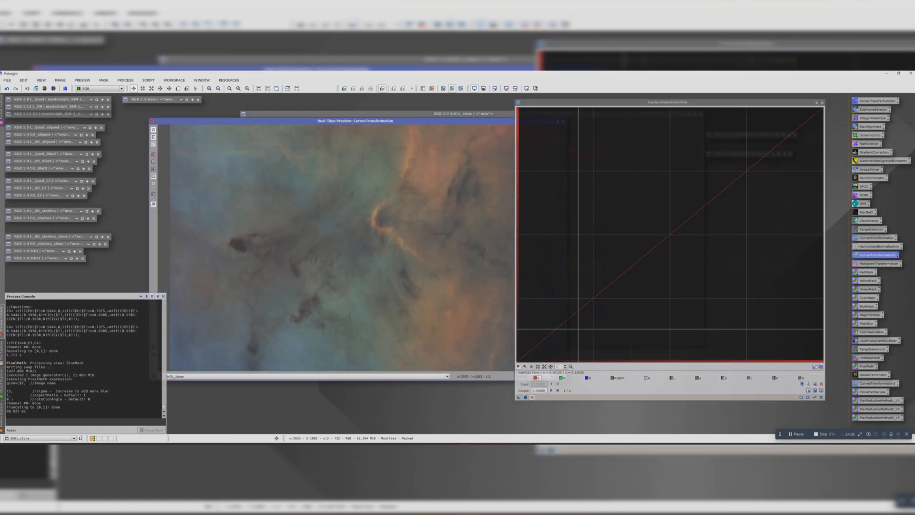
{"action": "left_click", "coordinate": [586, 378]}
{"action": "left_click_drag", "start_coordinate": [593, 291], "coordinate": [610, 304]}
Lower the red curve slightly, raise the green curve slightly at about 0.46, and apply the curves to SHO1_clone
{"action": "left_click", "coordinate": [536, 377]}
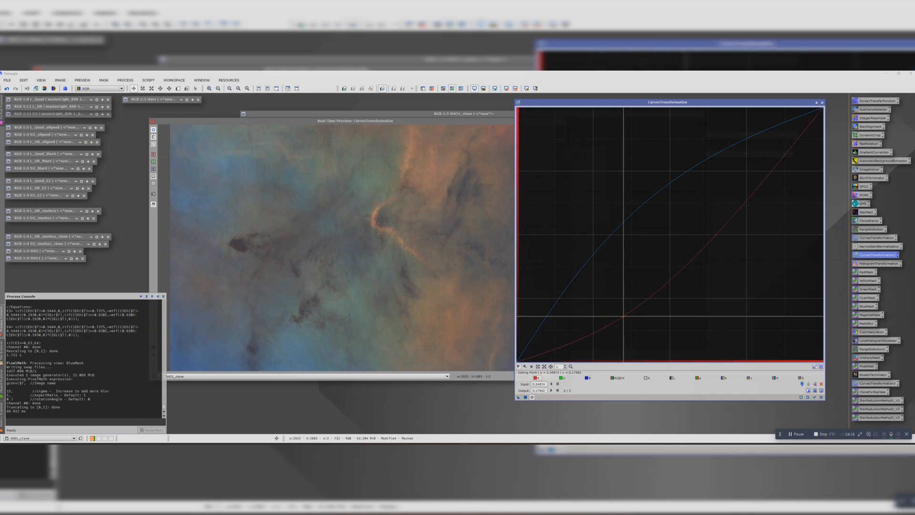
{"action": "left_click", "coordinate": [561, 378]}
{"action": "mouse_move", "coordinate": [653, 248]}
{"action": "left_mouse_down"}
{"action": "mouse_move", "coordinate": [653, 218]}
{"action": "mouse_move", "coordinate": [685, 263]}
{"action": "mouse_move", "coordinate": [658, 239]}
{"action": "left_mouse_up"}
{"action": "left_click", "coordinate": [525, 397]}
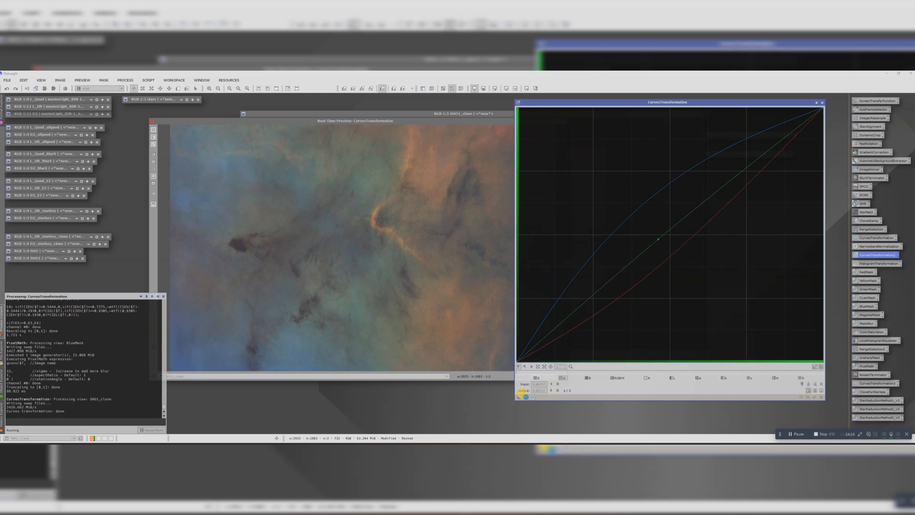
{"action": "left_click", "coordinate": [821, 102]}
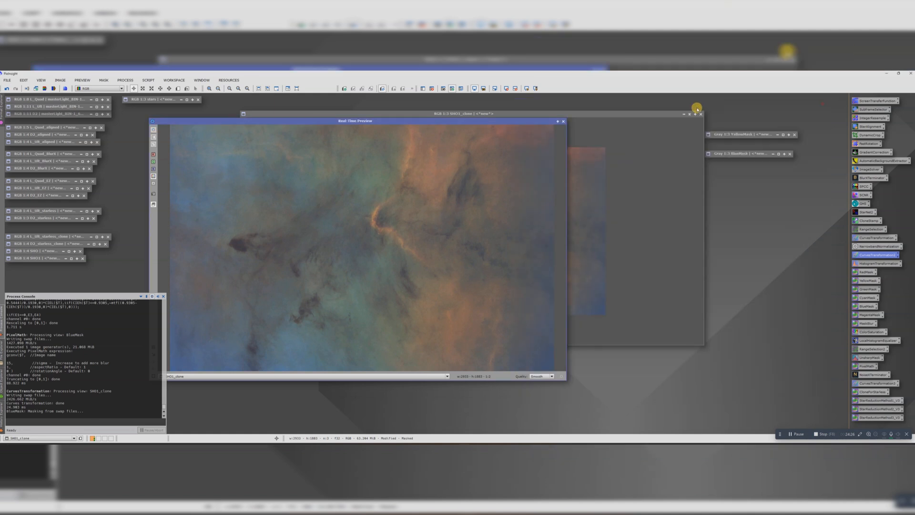
Close the curves preview and remove the blue mask from SHO1_clone
{"action": "left_click_drag", "start_coordinate": [524, 117], "coordinate": [486, 117]}
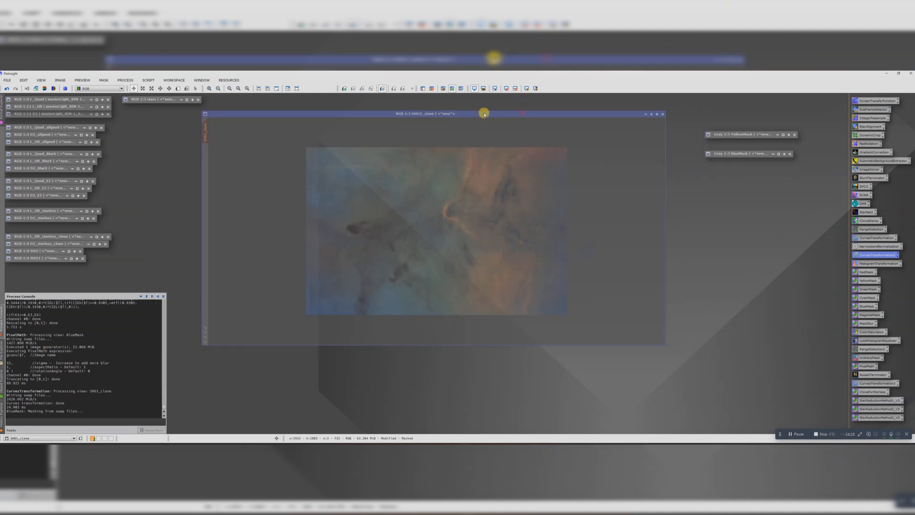
{"action": "left_click", "coordinate": [857, 272]}
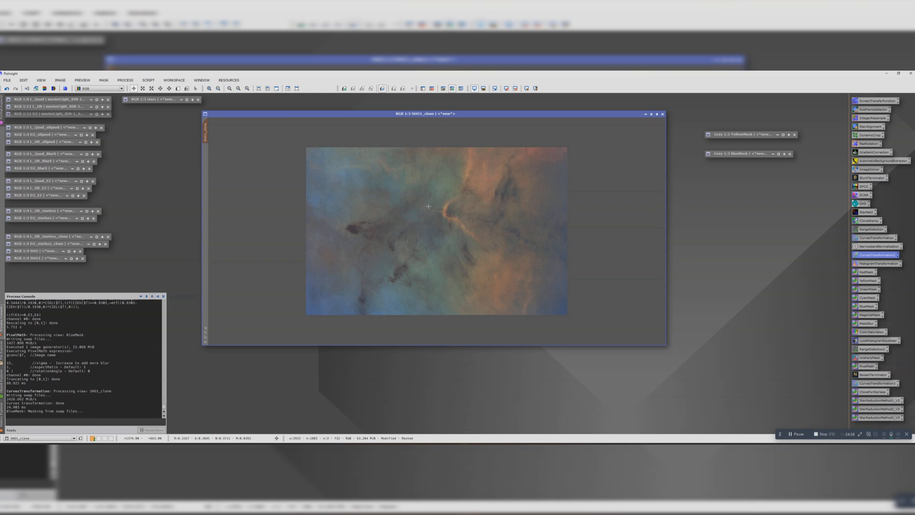
{"action": "left_click", "coordinate": [432, 88]}
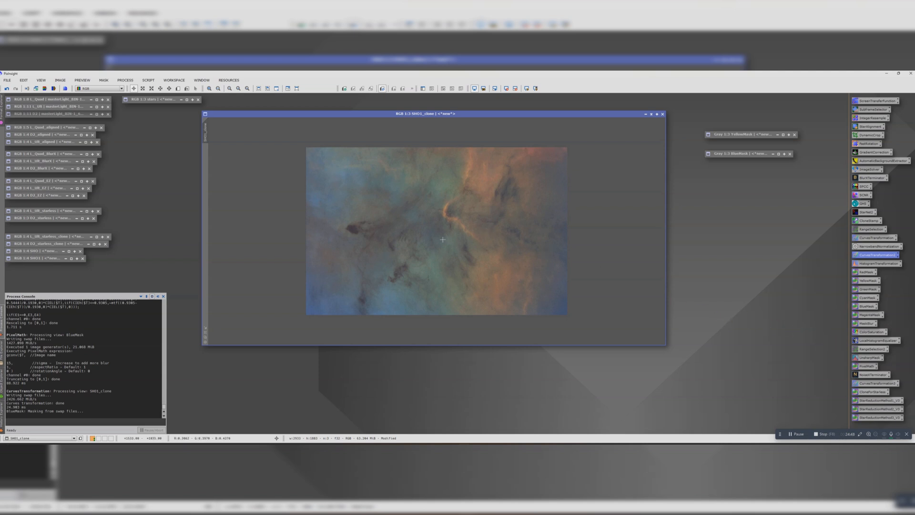
Run the DarkStructureEnhance script on SHO1_clone with its preset parameters and inspect the dark structures
{"action": "left_click", "coordinate": [148, 80]}
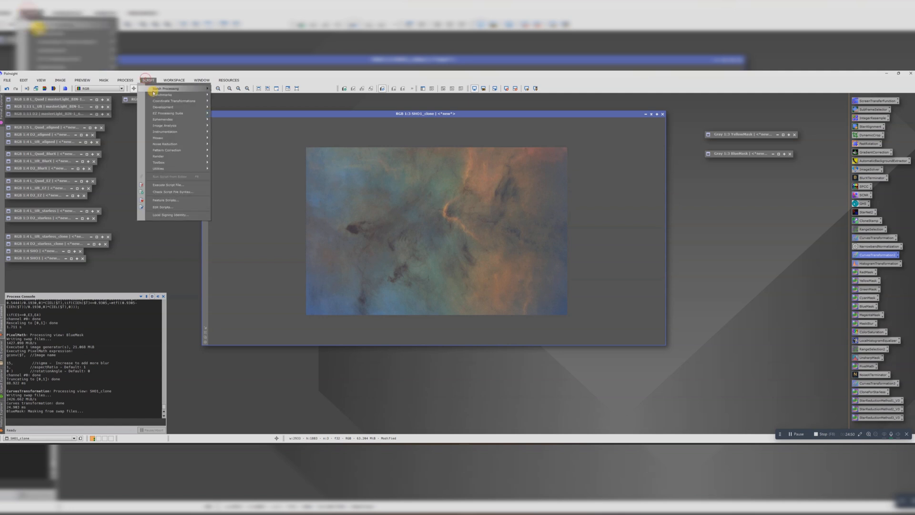
{"action": "mouse_move", "coordinate": [168, 169]}
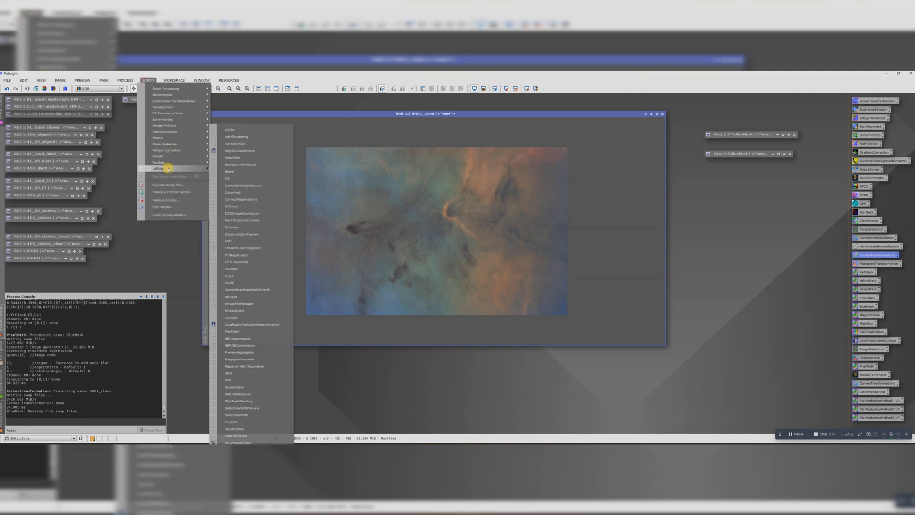
{"action": "left_click", "coordinate": [245, 220]}
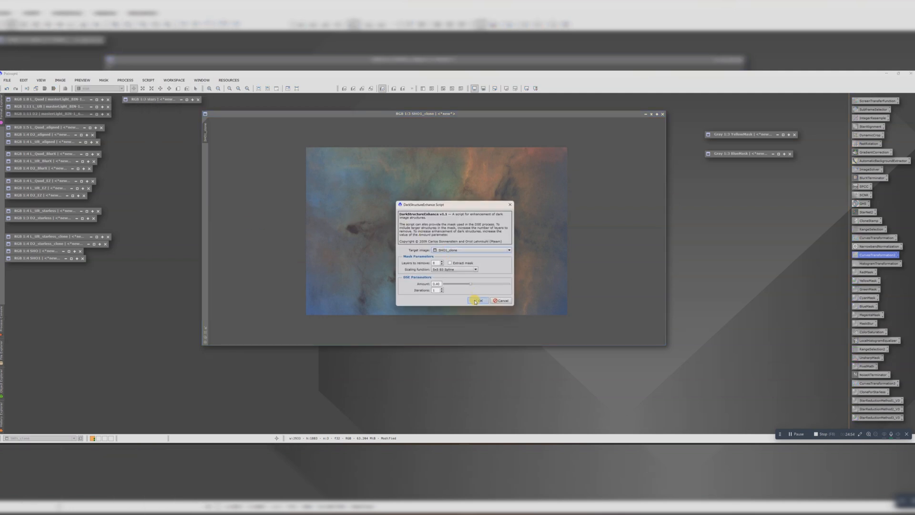
{"action": "left_click", "coordinate": [477, 300]}
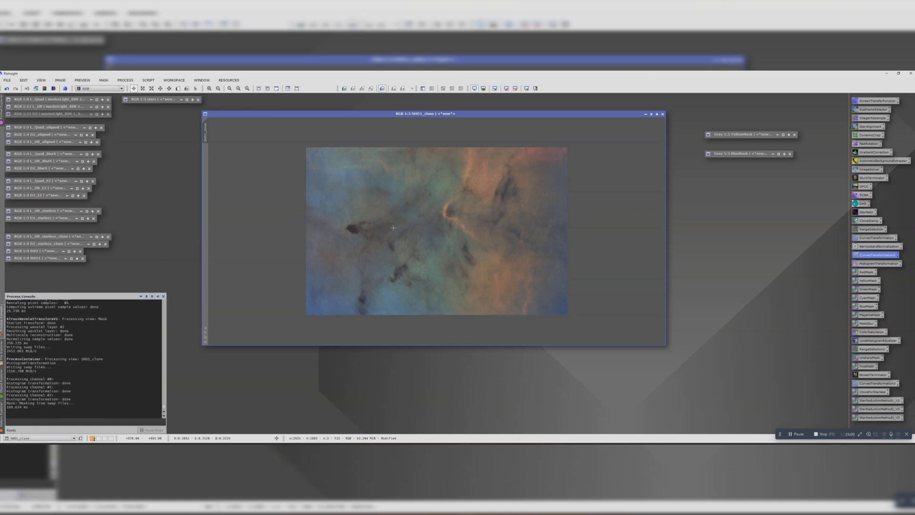
{"action": "scroll", "coordinate": [440, 222], "scroll_direction": "up", "scroll_amount": 3}
{"action": "scroll", "coordinate": [442, 217], "scroll_direction": "down", "scroll_amount": 4}
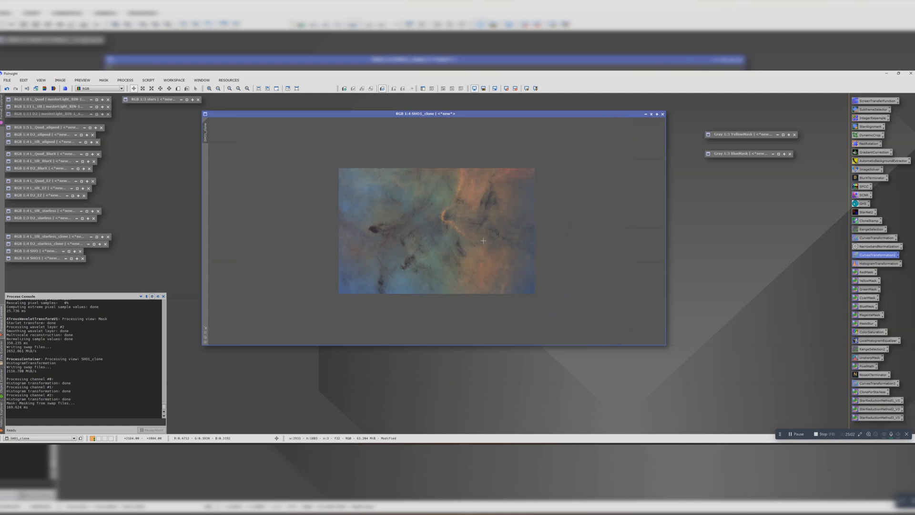
{"action": "scroll", "coordinate": [446, 219], "scroll_direction": "up", "scroll_amount": 1}
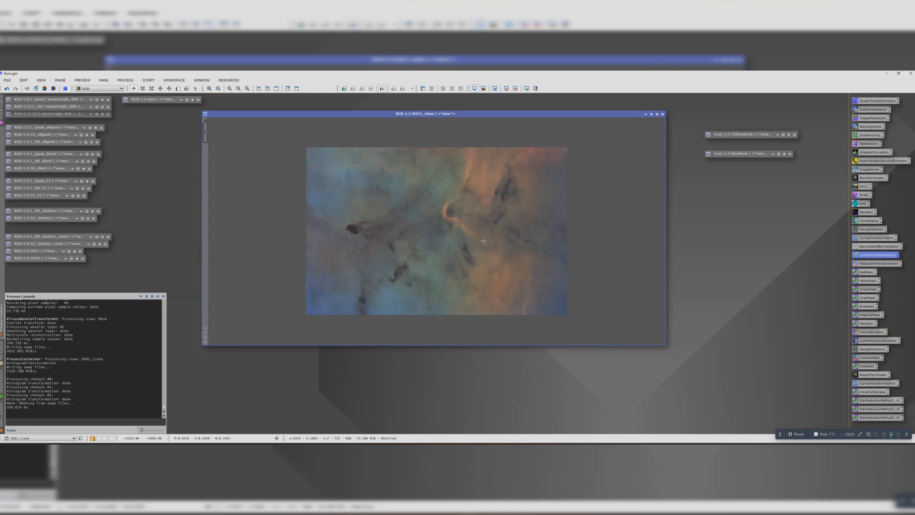
Open UnsharpMask with a real-time preview around the bright nebula ridge, reduce the Amount to about 0.60, and compare before and after
{"action": "double_click", "coordinate": [866, 357]}
{"action": "left_click", "coordinate": [505, 184]}
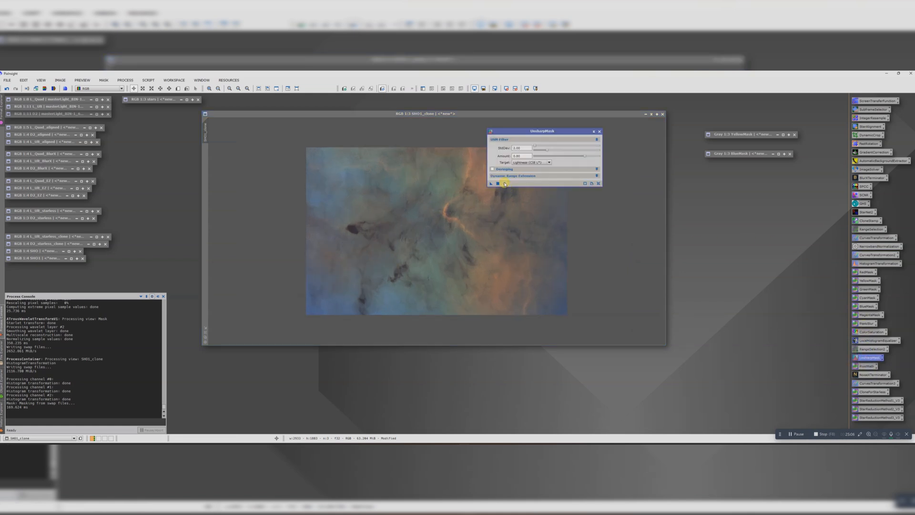
{"action": "left_click_drag", "start_coordinate": [328, 120], "coordinate": [388, 114]}
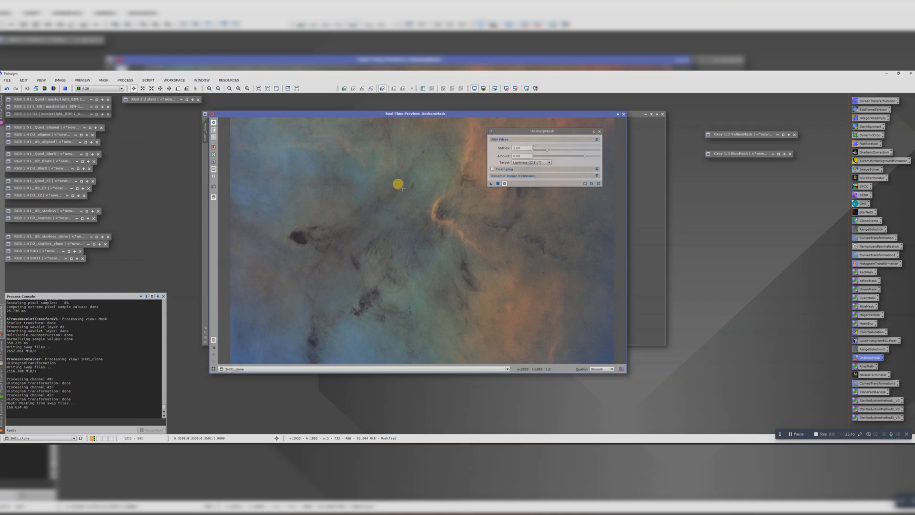
{"action": "left_click_drag", "start_coordinate": [401, 188], "coordinate": [473, 250]}
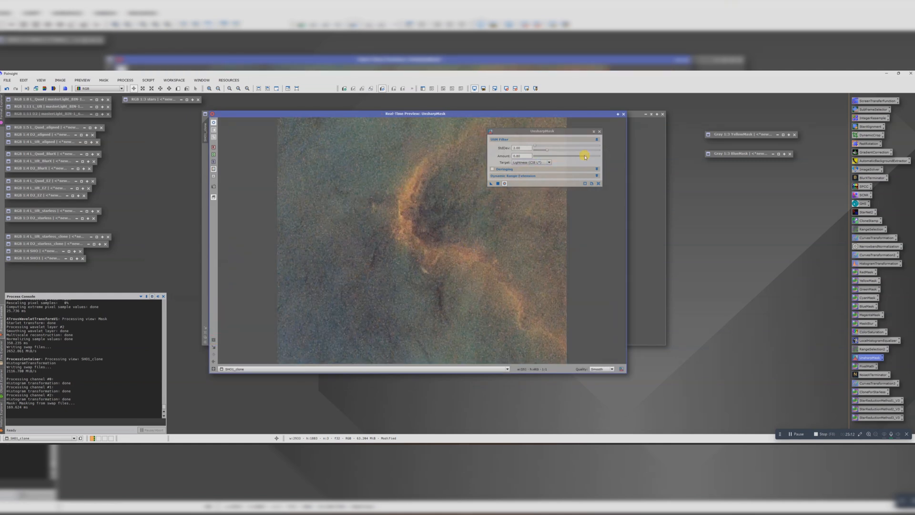
{"action": "left_click_drag", "start_coordinate": [585, 157], "coordinate": [571, 158]}
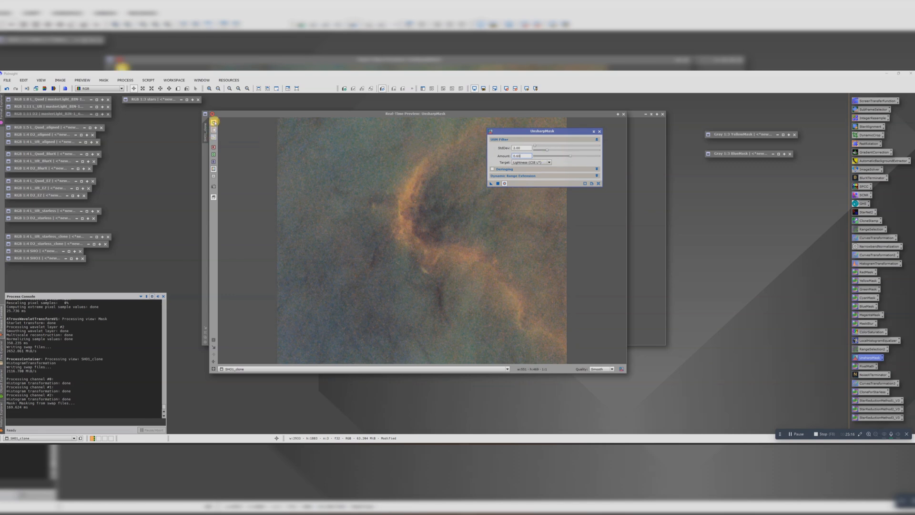
{"action": "left_click", "coordinate": [214, 122]}
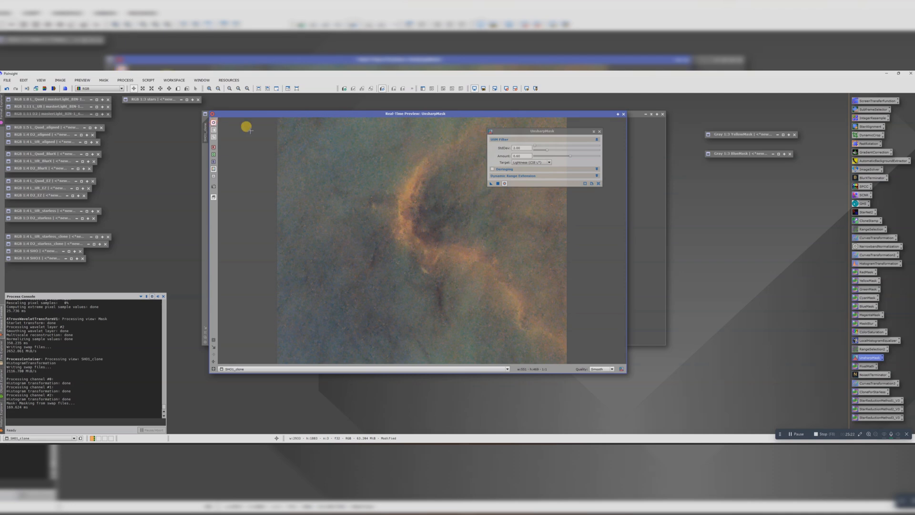
Apply UnsharpMask to SHO1_clone, then close its real-time preview and the UnsharpMask window
{"action": "left_click", "coordinate": [499, 184]}
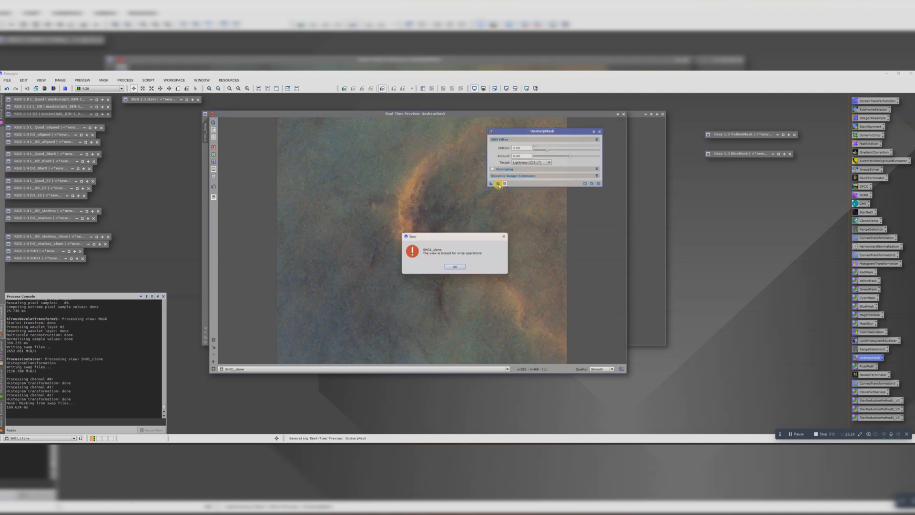
{"action": "left_click", "coordinate": [454, 264]}
{"action": "left_click_drag", "start_coordinate": [314, 113], "coordinate": [540, 243]}
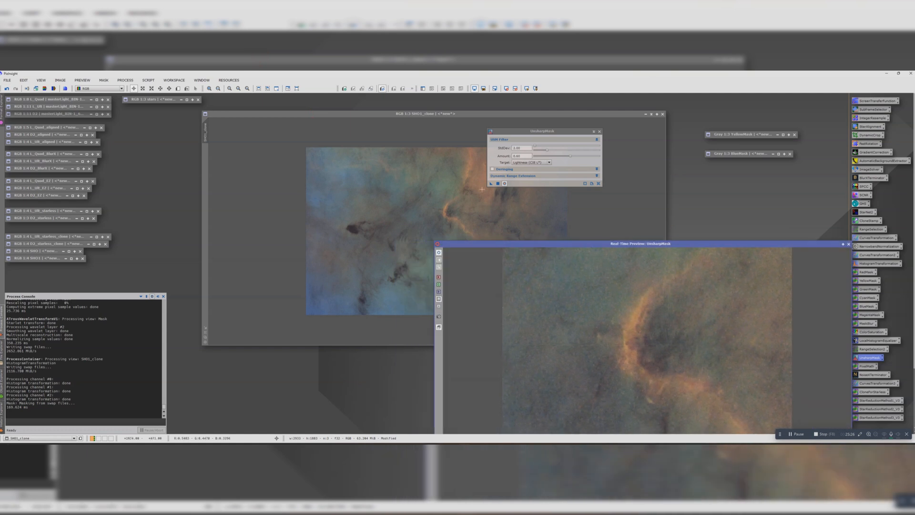
{"action": "left_click_drag", "start_coordinate": [488, 187], "coordinate": [406, 199]}
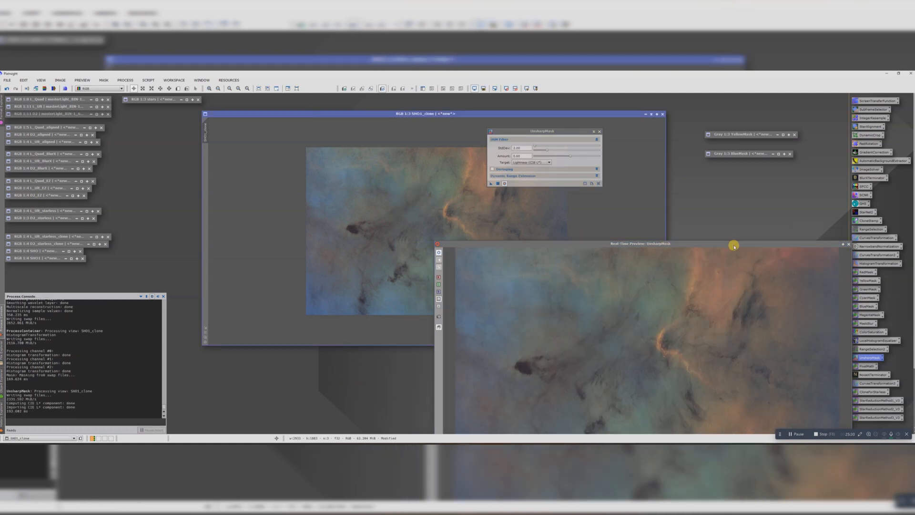
{"action": "left_click_drag", "start_coordinate": [733, 245], "coordinate": [593, 218]}
{"action": "left_click", "coordinate": [623, 217]}
{"action": "left_click", "coordinate": [598, 132]}
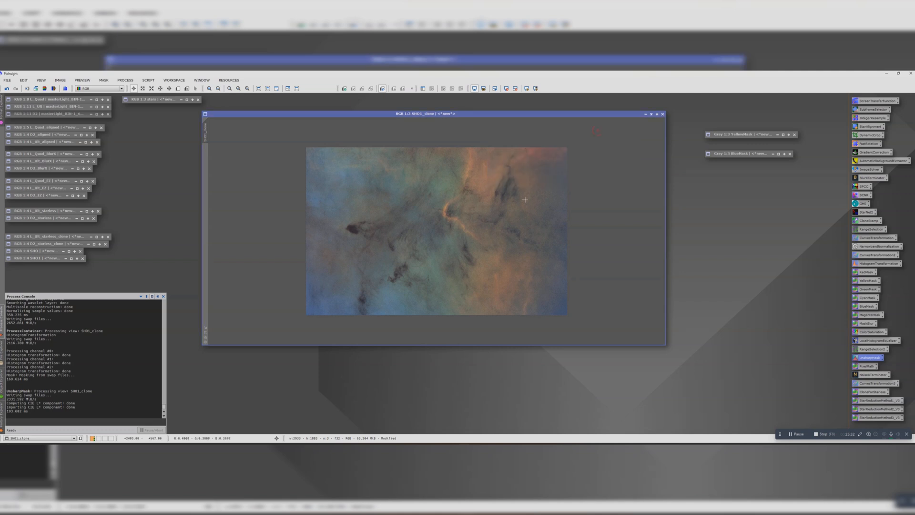
Reduce the noise in SHO1_clone with NoiseXTerminator using its current denoise and detail settings
{"action": "double_click", "coordinate": [869, 374]}
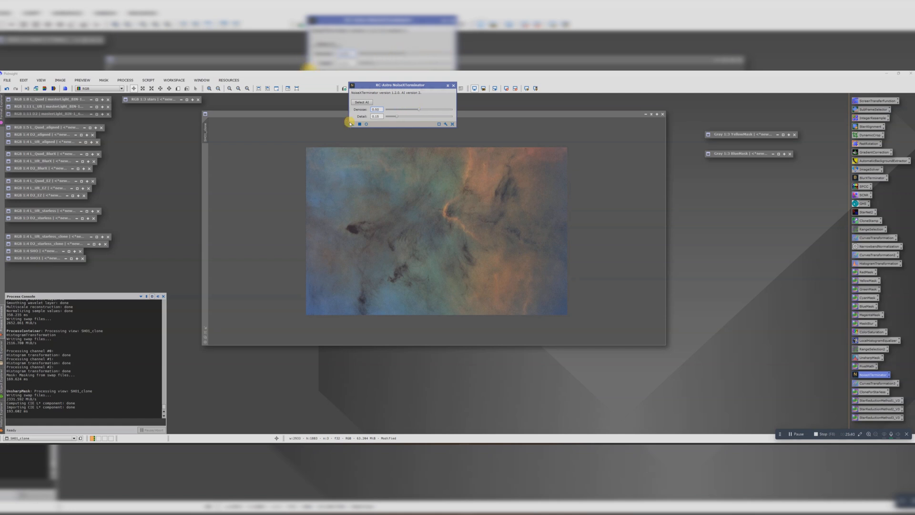
{"action": "left_click_drag", "start_coordinate": [351, 125], "coordinate": [376, 209]}
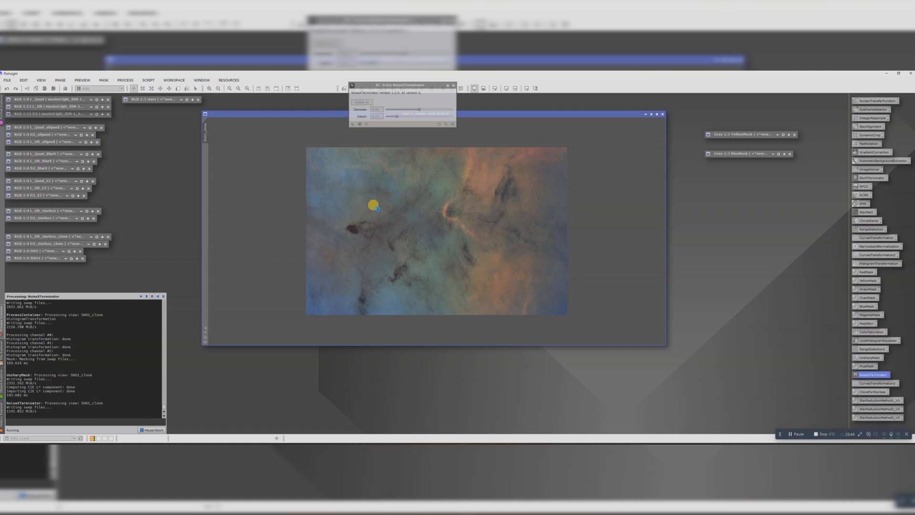
Inspect the denoised detail around the bright nebula ridge in SHO1_clone and close the NoiseXTerminator window
{"action": "scroll", "coordinate": [453, 207], "scroll_direction": "up", "scroll_amount": 2}
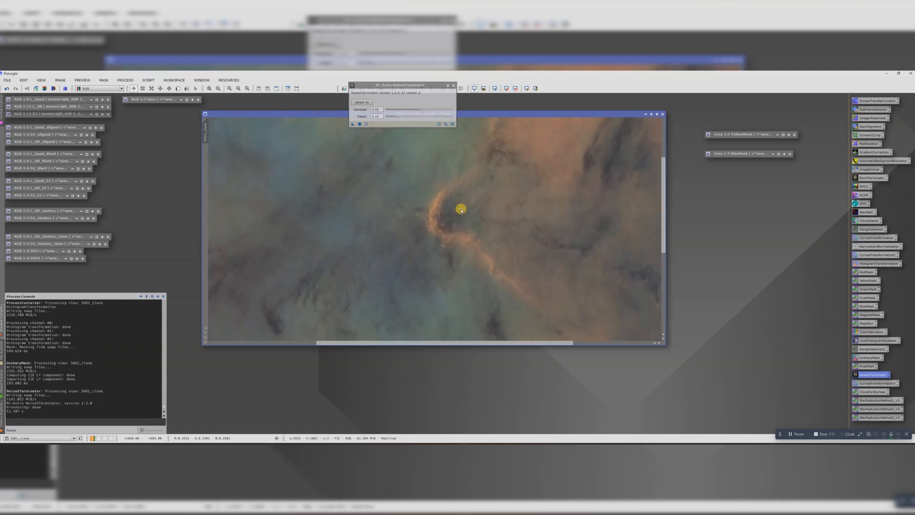
{"action": "scroll", "coordinate": [461, 207], "scroll_direction": "down", "scroll_amount": 2}
{"action": "left_click", "coordinate": [453, 86]}
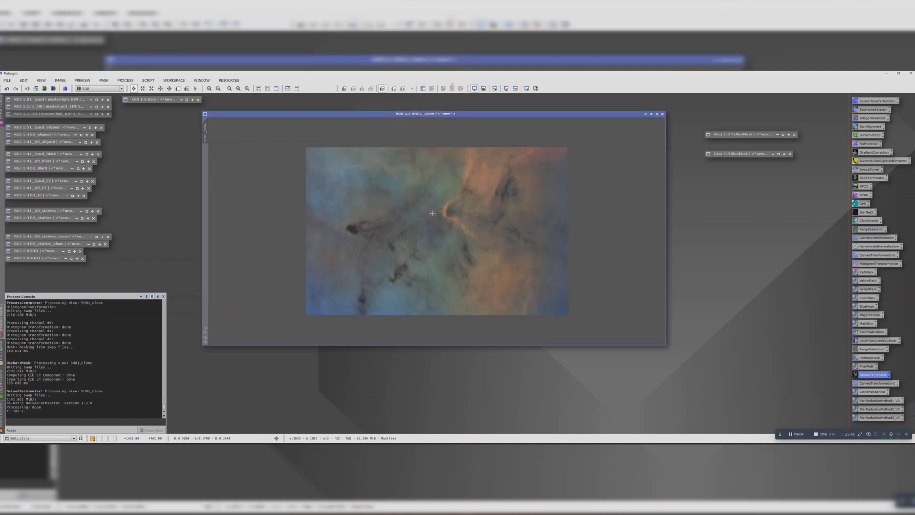
{"action": "scroll", "coordinate": [433, 213], "scroll_direction": "up", "scroll_amount": 2}
{"action": "scroll", "coordinate": [435, 212], "scroll_direction": "down", "scroll_amount": 2}
{"action": "left_click", "coordinate": [360, 117]}
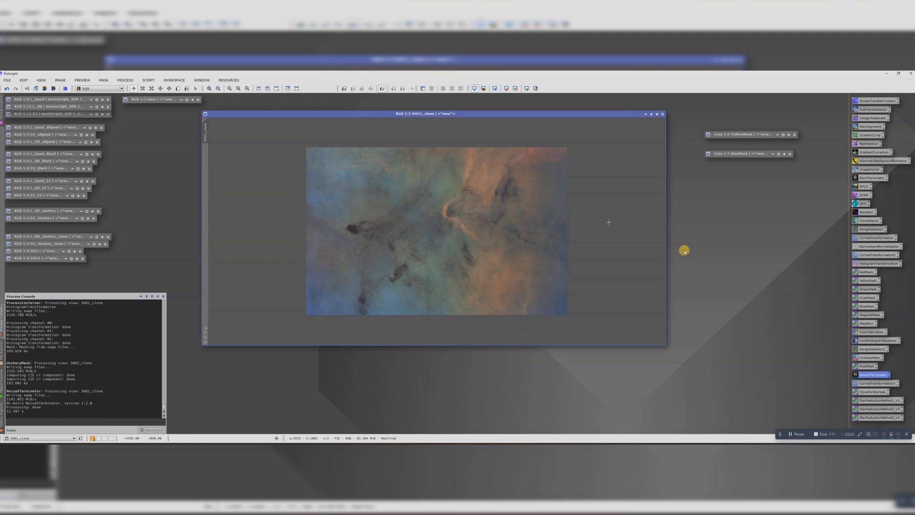
Open LocalHistogramEqualization with a real-time preview around the bright ridge, reduce the Amount to about 0.2, and compare before and after
{"action": "double_click", "coordinate": [868, 340]}
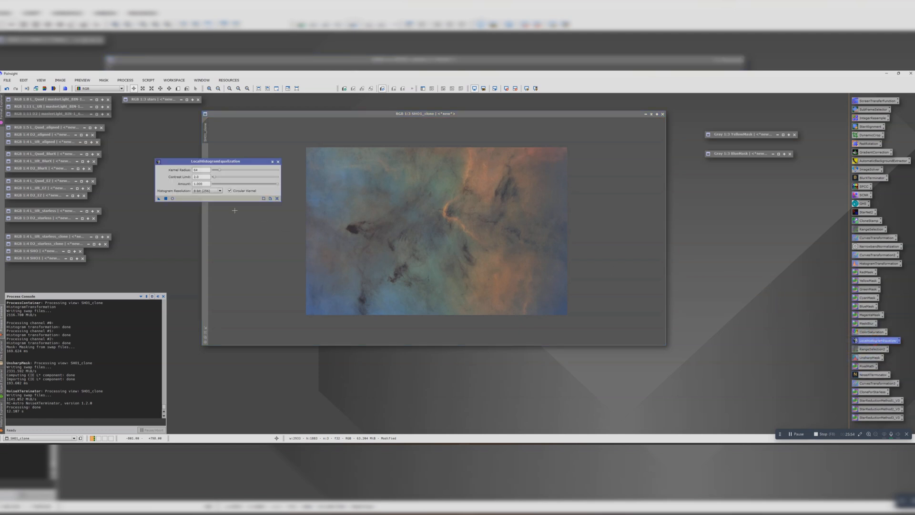
{"action": "left_click", "coordinate": [172, 198]}
{"action": "left_click_drag", "start_coordinate": [331, 221], "coordinate": [430, 123]}
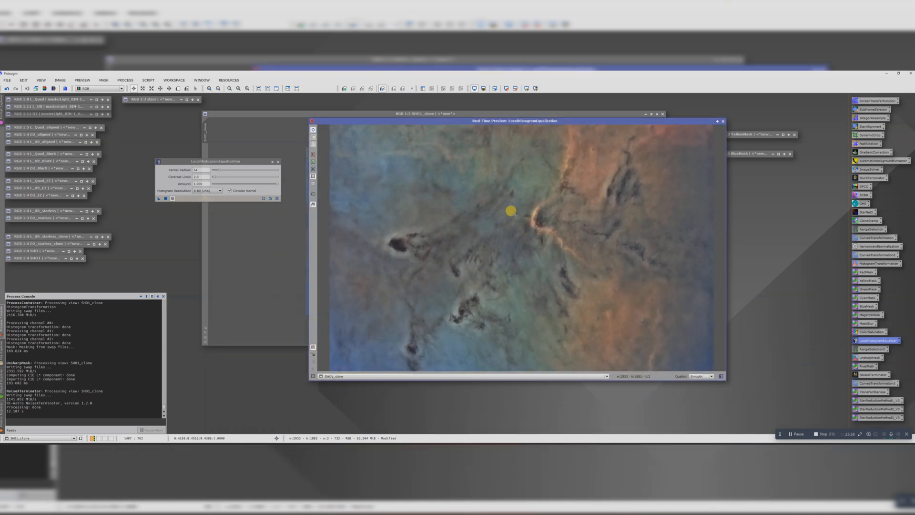
{"action": "left_click_drag", "start_coordinate": [514, 193], "coordinate": [582, 257]}
{"action": "left_click_drag", "start_coordinate": [274, 186], "coordinate": [233, 184]}
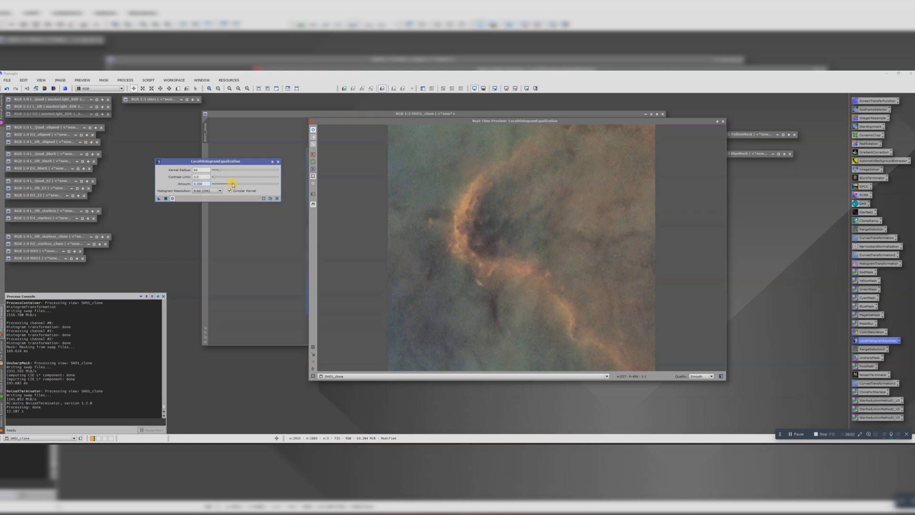
{"action": "left_click", "coordinate": [312, 129]}
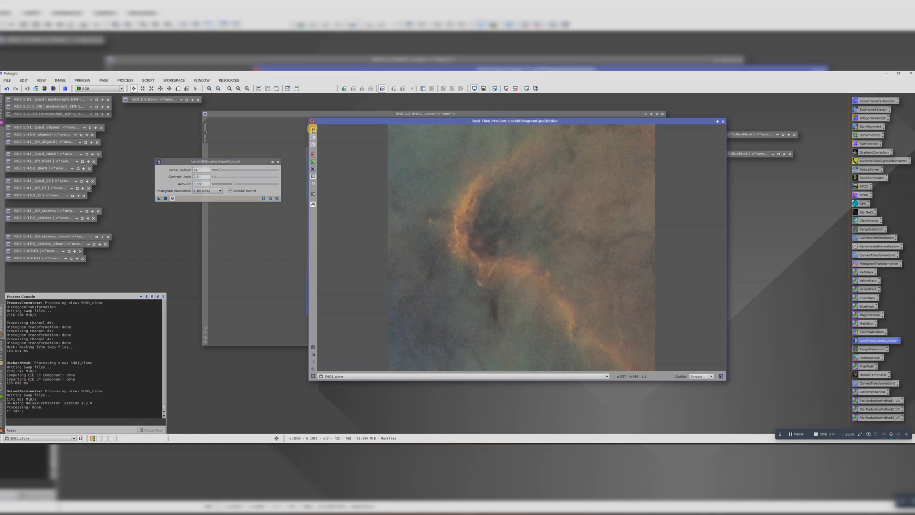
{"action": "left_click_drag", "start_coordinate": [233, 185], "coordinate": [228, 185]}
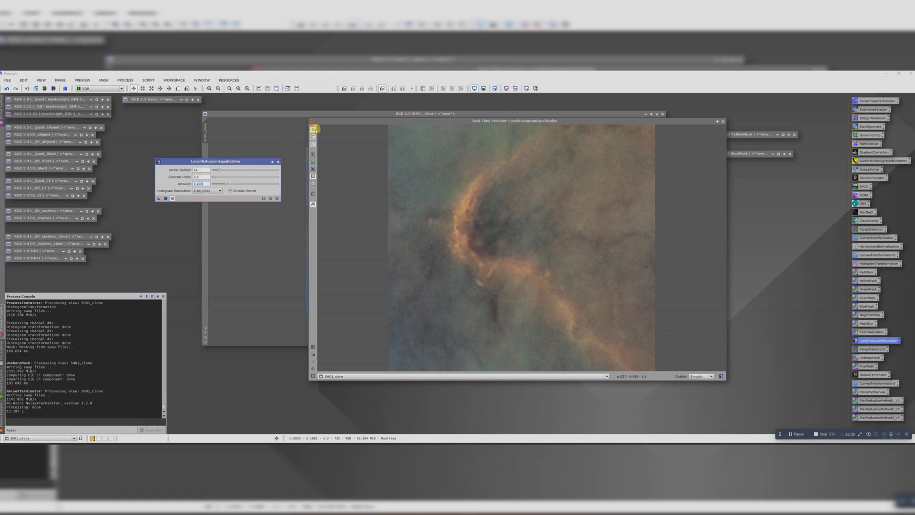
{"action": "left_click", "coordinate": [312, 130]}
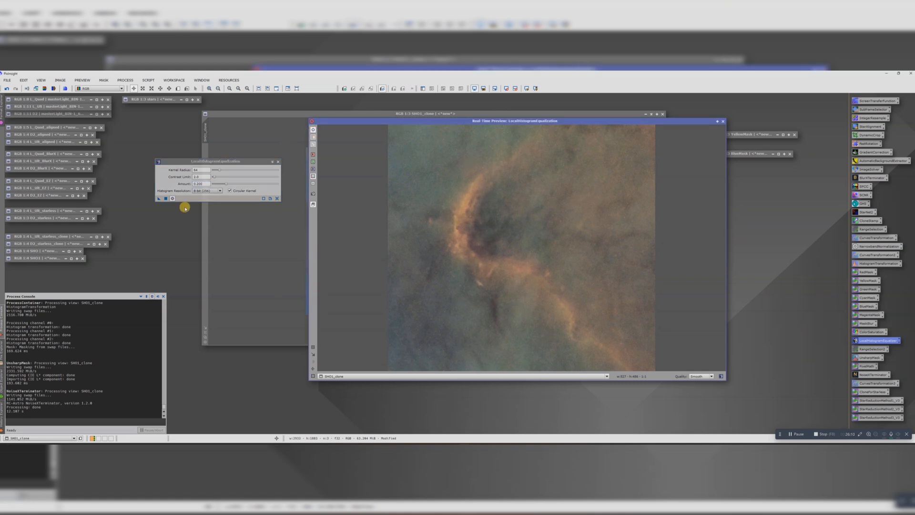
Apply LocalHistogramEqualization to SHO1_clone, then close its window and the real-time preview
{"action": "left_click", "coordinate": [167, 200]}
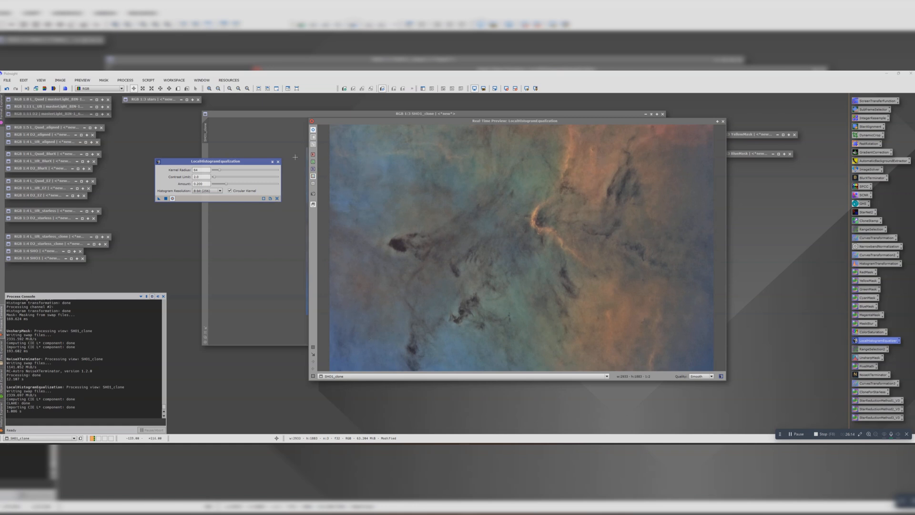
{"action": "left_click", "coordinate": [278, 163]}
{"action": "left_click", "coordinate": [723, 121]}
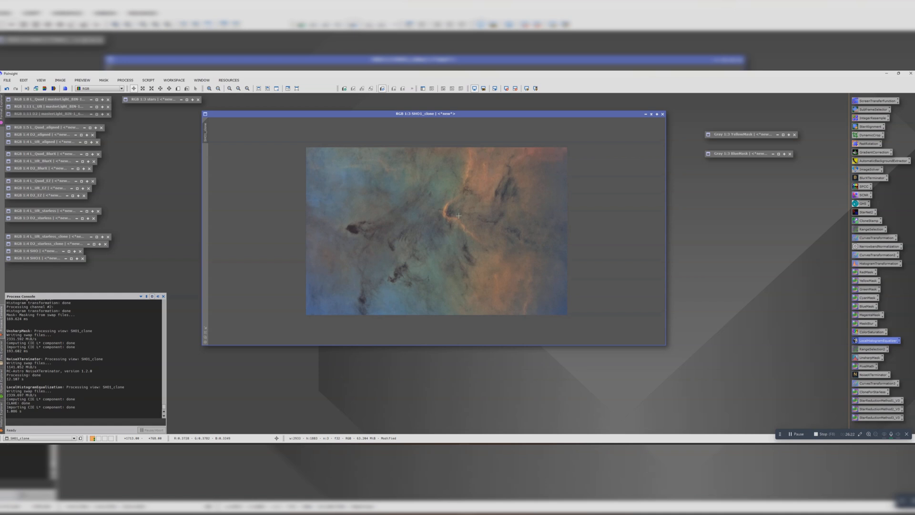
Enlarge the SHO1_clone image window and rename the image as starless
{"action": "left_click_drag", "start_coordinate": [663, 343], "coordinate": [709, 371]}
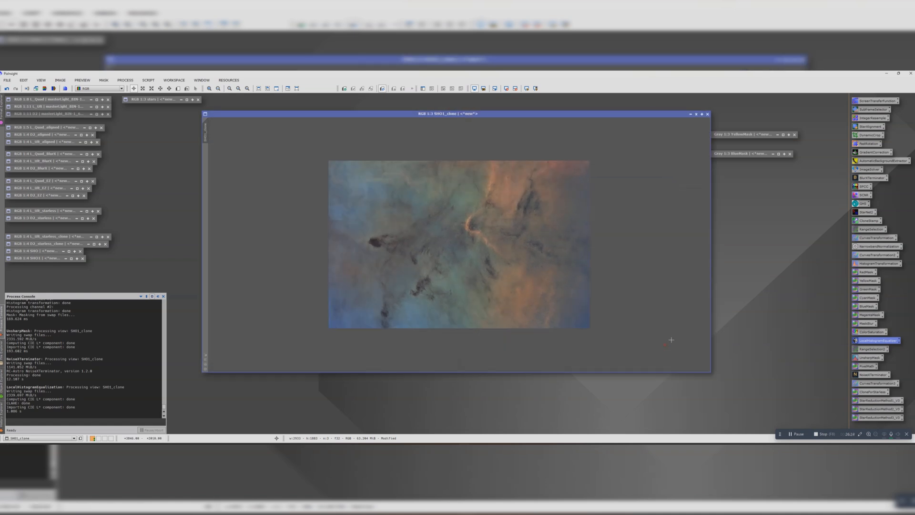
{"action": "scroll", "coordinate": [491, 244], "scroll_direction": "up", "scroll_amount": 1}
{"action": "scroll", "coordinate": [491, 244], "scroll_direction": "down", "scroll_amount": 1}
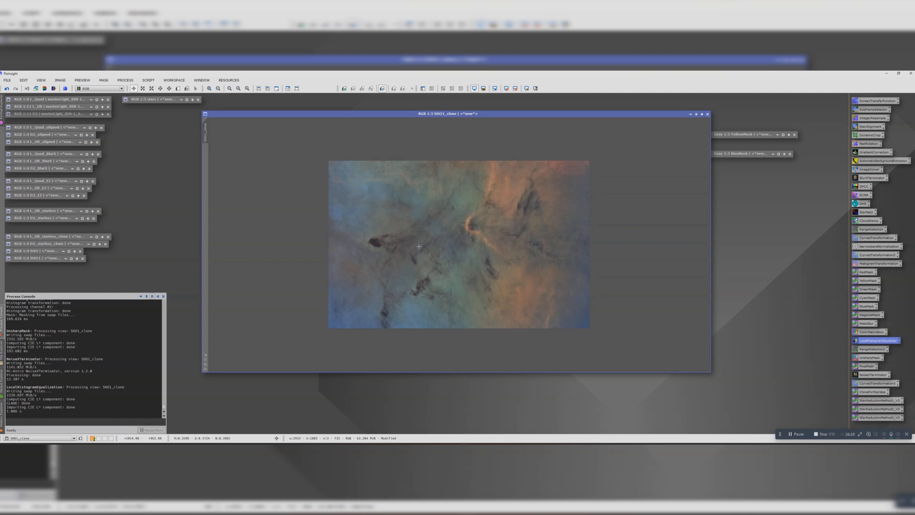
{"action": "double_click", "coordinate": [204, 131]}
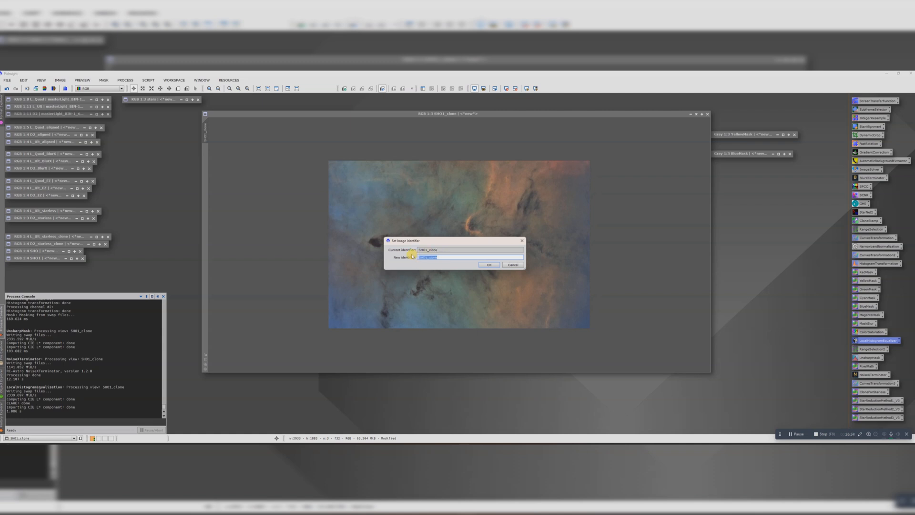
{"action": "type", "text": "starless"}
{"action": "key", "text": "Return"}
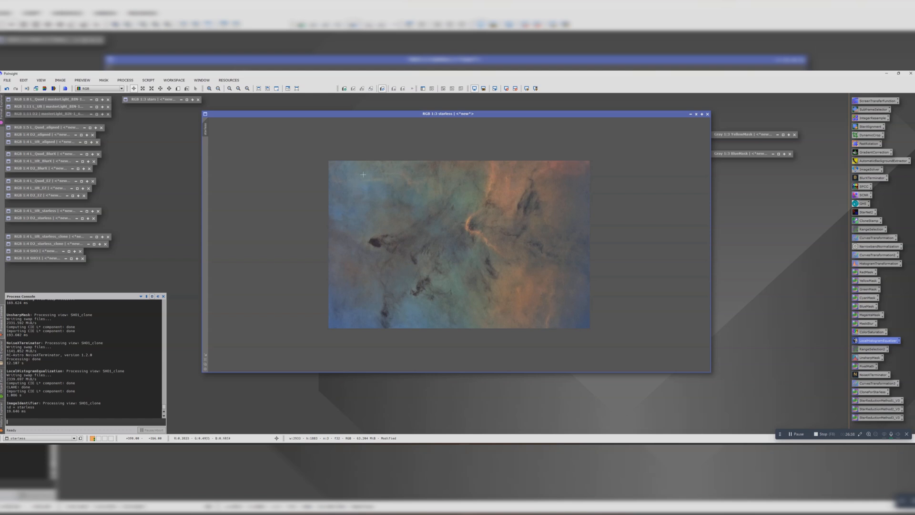
Open the ScreenStars script and set its mode to Star replacement
{"action": "left_click", "coordinate": [147, 82]}
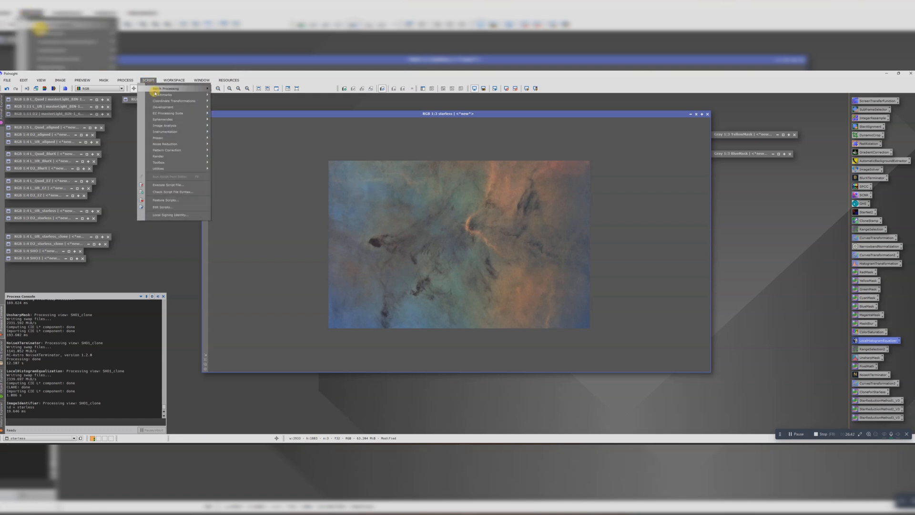
{"action": "mouse_move", "coordinate": [170, 169]}
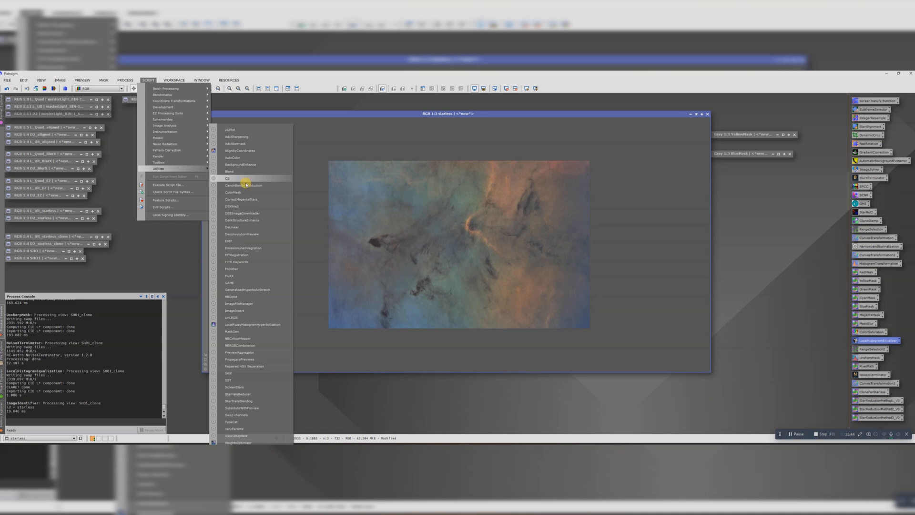
{"action": "left_click", "coordinate": [233, 385]}
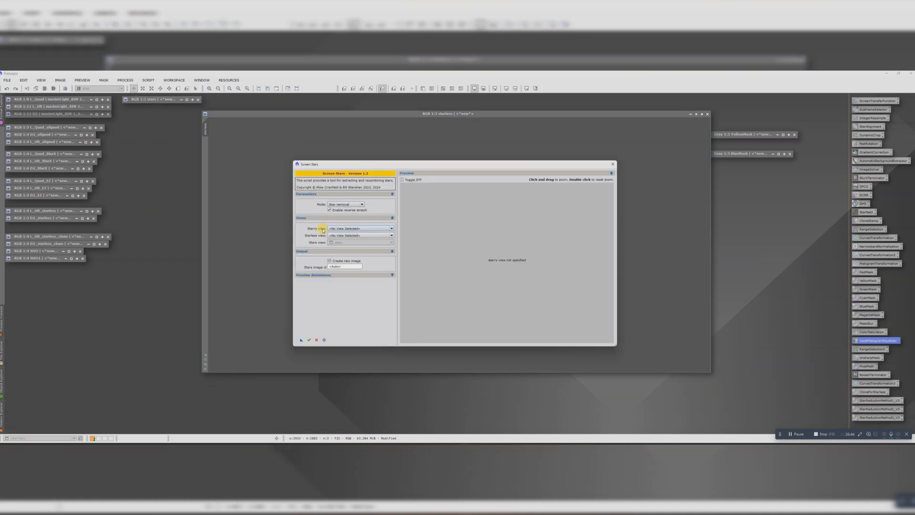
{"action": "left_click", "coordinate": [341, 204]}
{"action": "left_click", "coordinate": [344, 214]}
{"action": "left_click", "coordinate": [341, 204]}
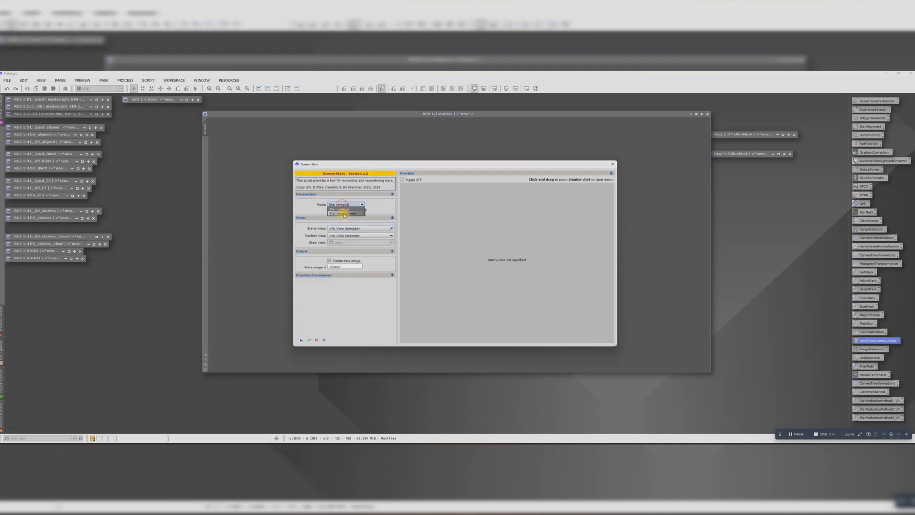
{"action": "left_click", "coordinate": [344, 213]}
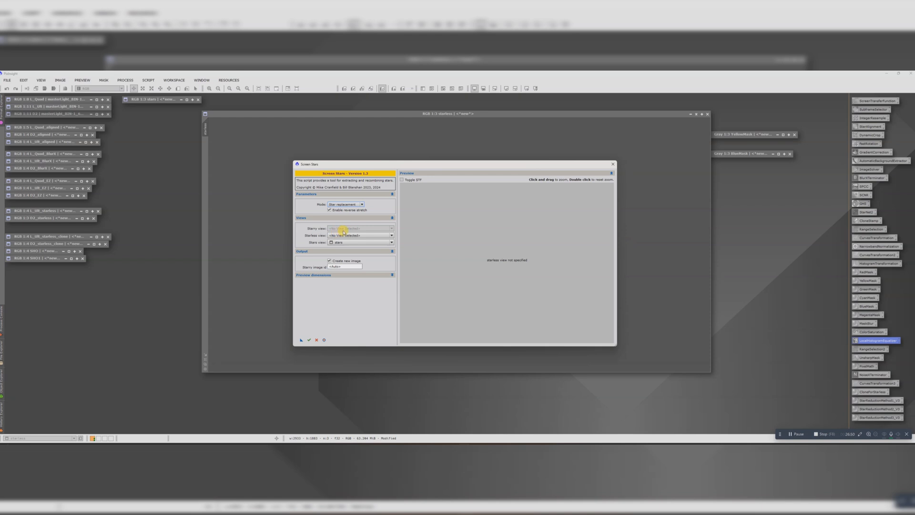
Combine the starless view with the stars view into a new image using ScreenStars, then close the script
{"action": "left_click", "coordinate": [343, 236]}
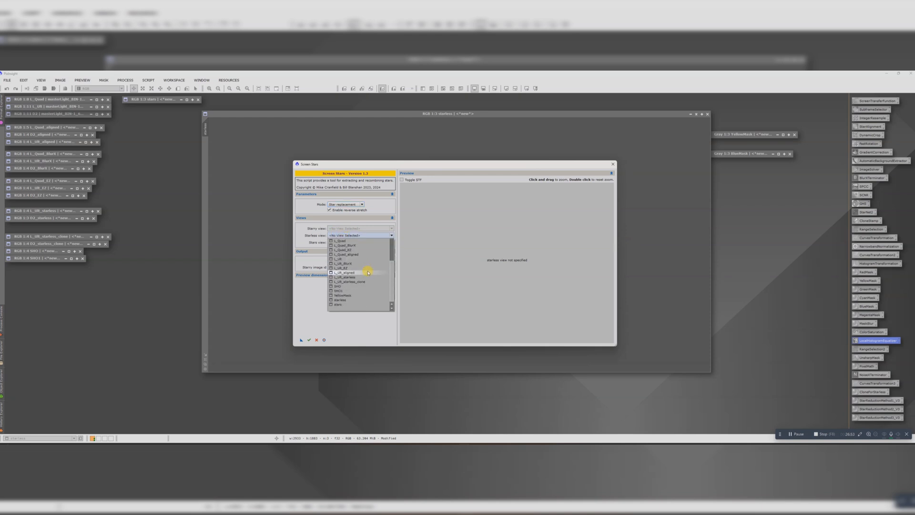
{"action": "left_click", "coordinate": [340, 299]}
{"action": "mouse_move", "coordinate": [335, 244]}
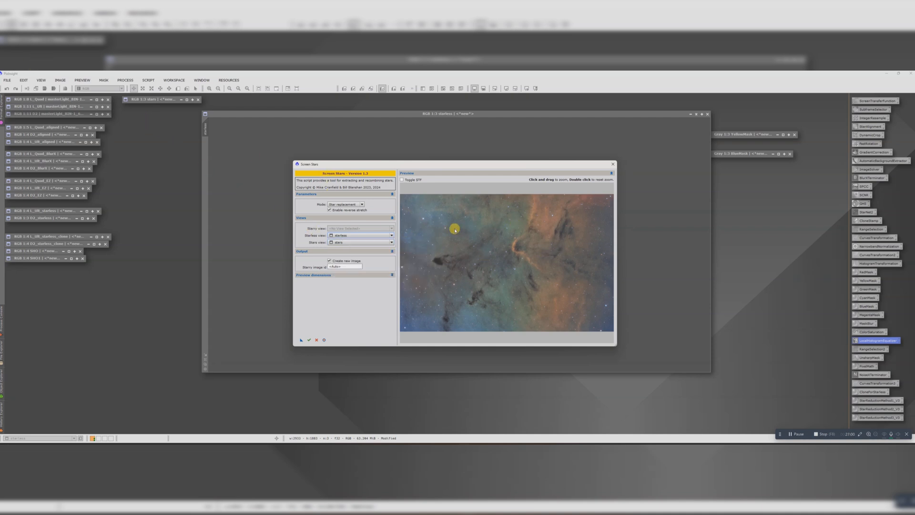
{"action": "left_click", "coordinate": [308, 340]}
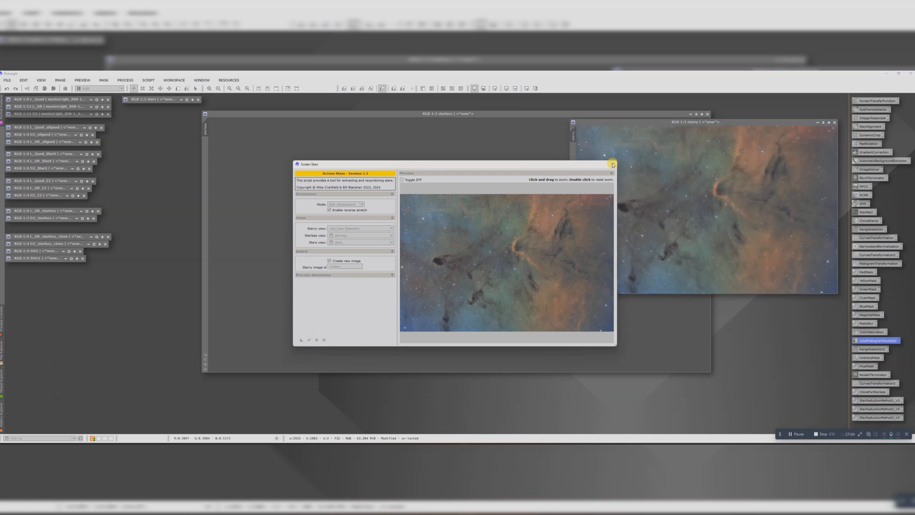
{"action": "left_click", "coordinate": [612, 165]}
Minimize the starless image and park it directly below the minimized stars image
{"action": "left_click_drag", "start_coordinate": [544, 115], "coordinate": [417, 114]}
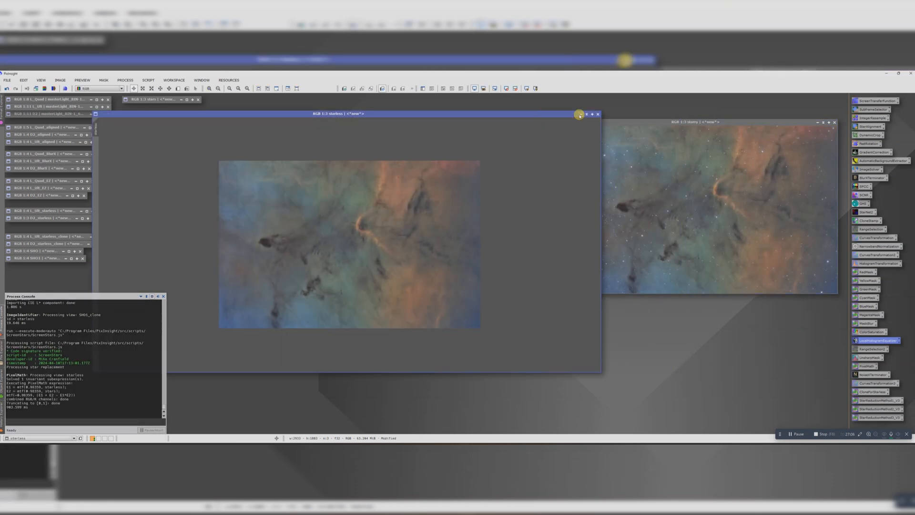
{"action": "left_click", "coordinate": [580, 115]}
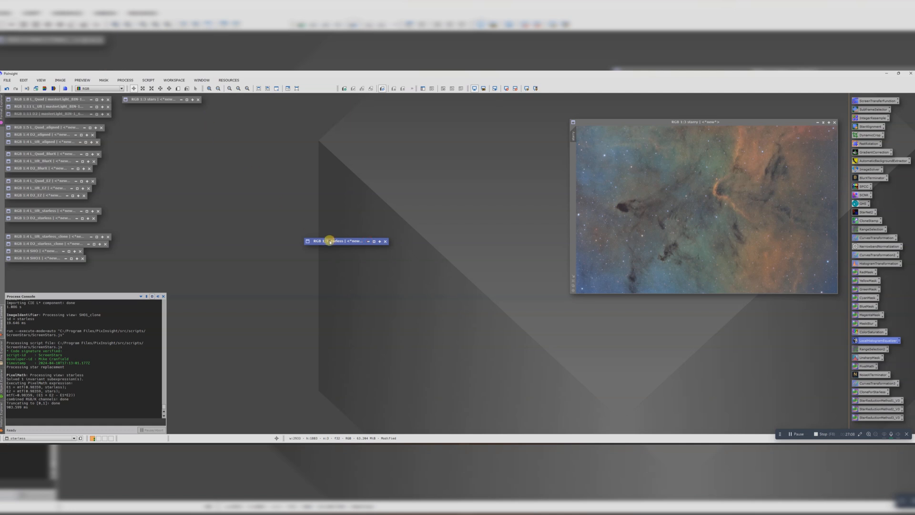
{"action": "left_click_drag", "start_coordinate": [329, 240], "coordinate": [147, 106]}
Move and enlarge the starry image window in the workspace, and inspect the recombined stars up close
{"action": "left_click_drag", "start_coordinate": [595, 123], "coordinate": [354, 121]}
{"action": "scroll", "coordinate": [511, 236], "scroll_direction": "down", "scroll_amount": 1}
{"action": "left_click_drag", "start_coordinate": [597, 290], "coordinate": [708, 364]}
{"action": "scroll", "coordinate": [560, 266], "scroll_direction": "up", "scroll_amount": 2}
{"action": "scroll", "coordinate": [559, 265], "scroll_direction": "down", "scroll_amount": 1}
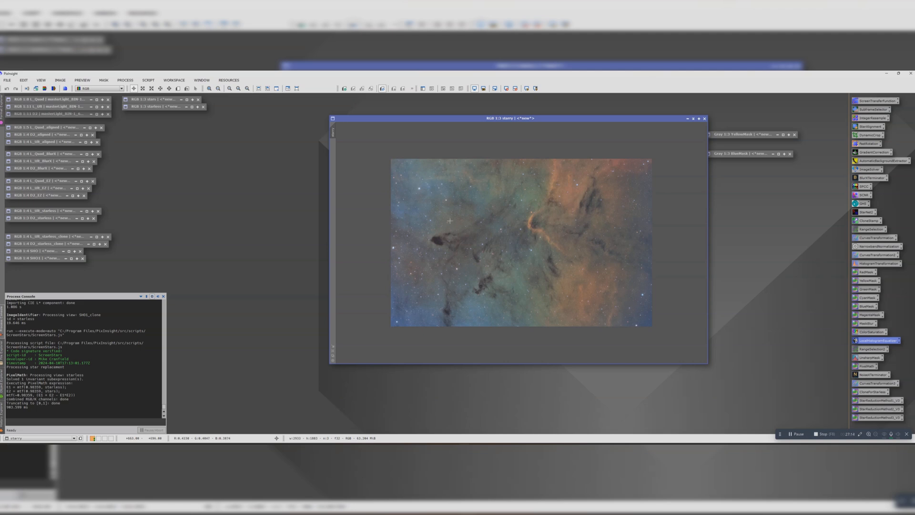
{"action": "scroll", "coordinate": [437, 193], "scroll_direction": "up", "scroll_amount": 2}
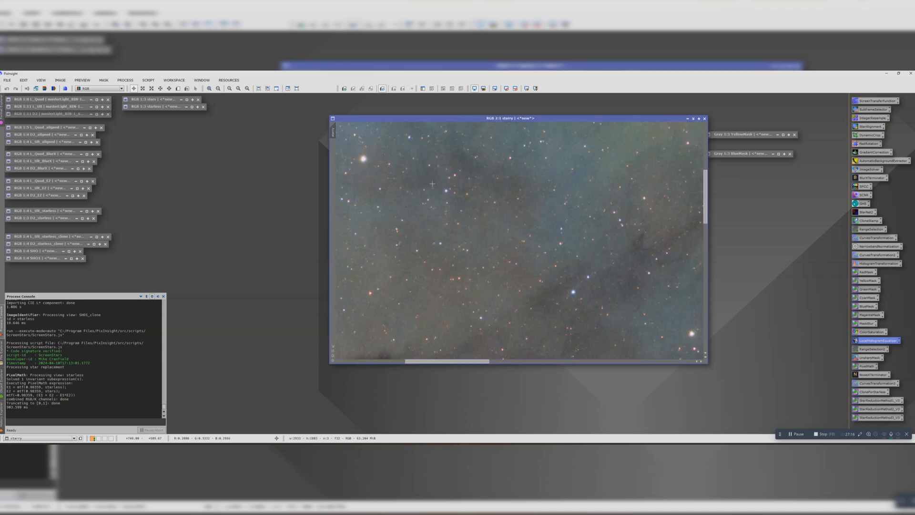
{"action": "scroll", "coordinate": [586, 277], "scroll_direction": "down", "scroll_amount": 2}
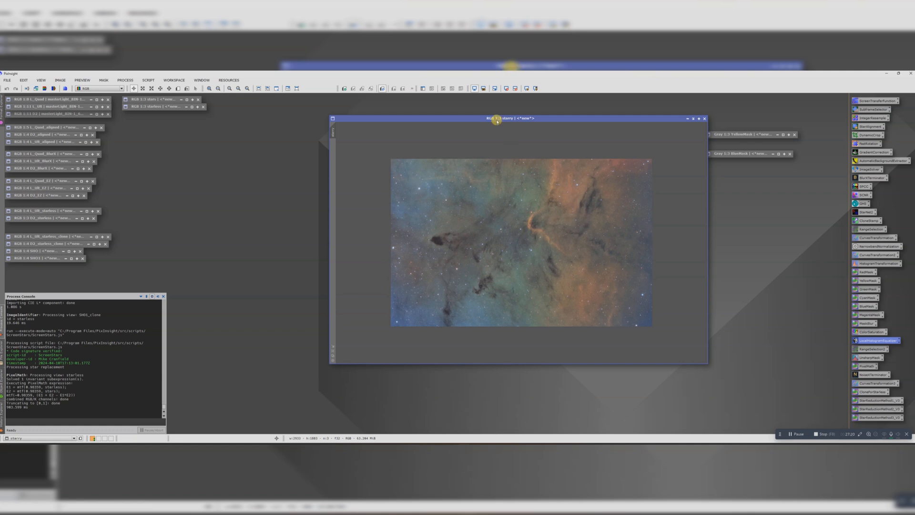
{"action": "left_click_drag", "start_coordinate": [491, 120], "coordinate": [388, 117]}
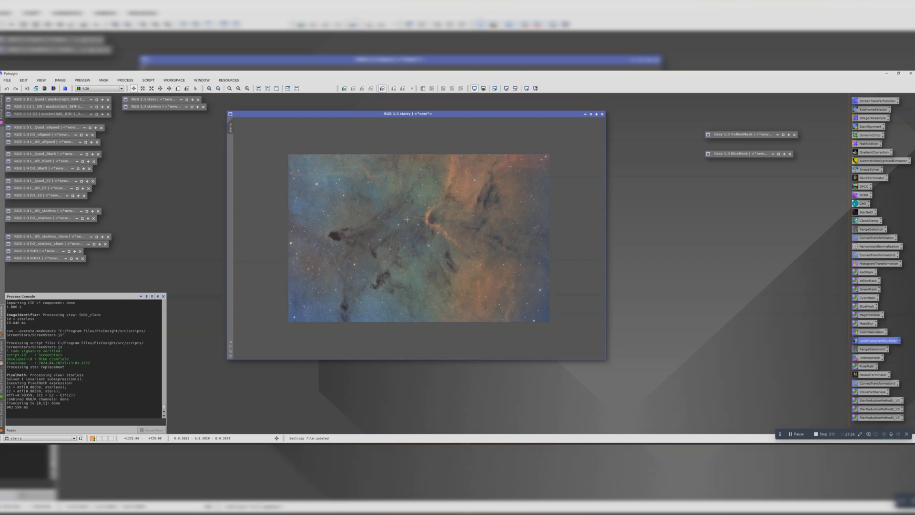
Run the DarkStructureEnhance script on the starry image at slightly reduced strength
{"action": "left_click", "coordinate": [148, 80]}
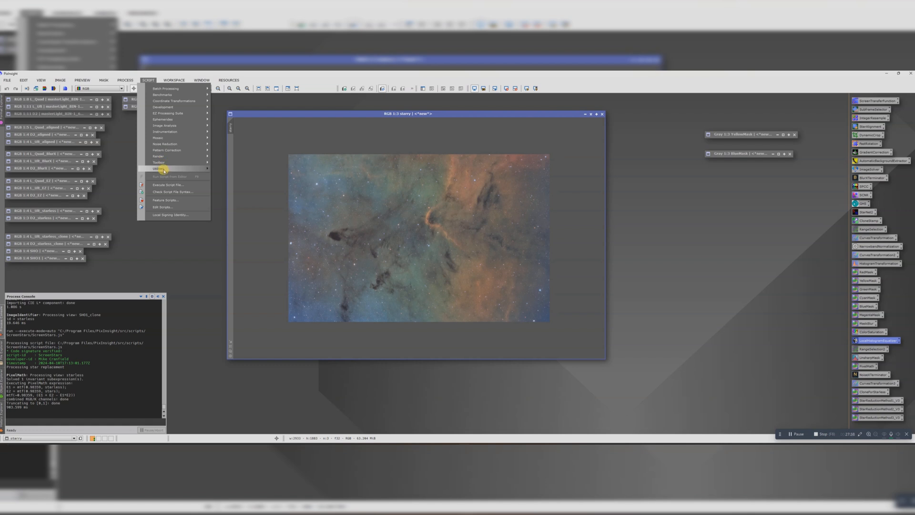
{"action": "mouse_move", "coordinate": [164, 171]}
{"action": "left_click", "coordinate": [243, 216]}
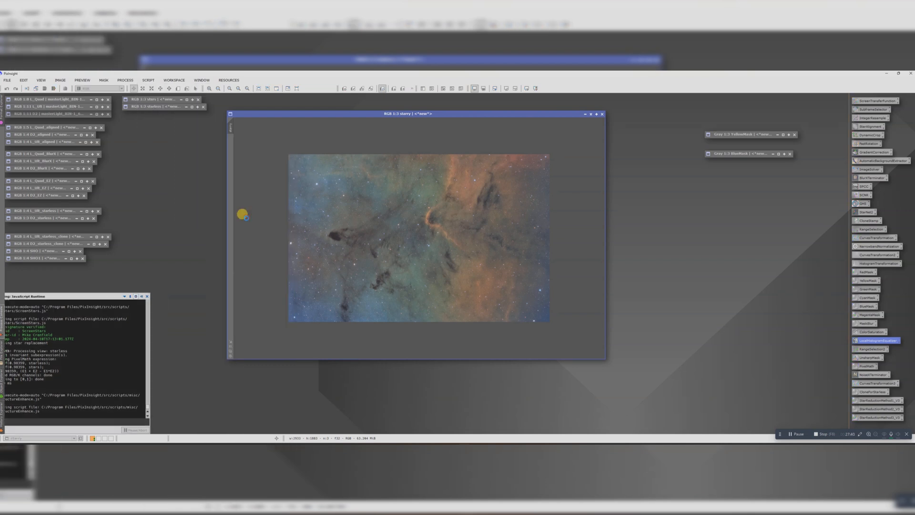
{"action": "left_click_drag", "start_coordinate": [470, 285], "coordinate": [463, 285]}
{"action": "left_click", "coordinate": [469, 300]}
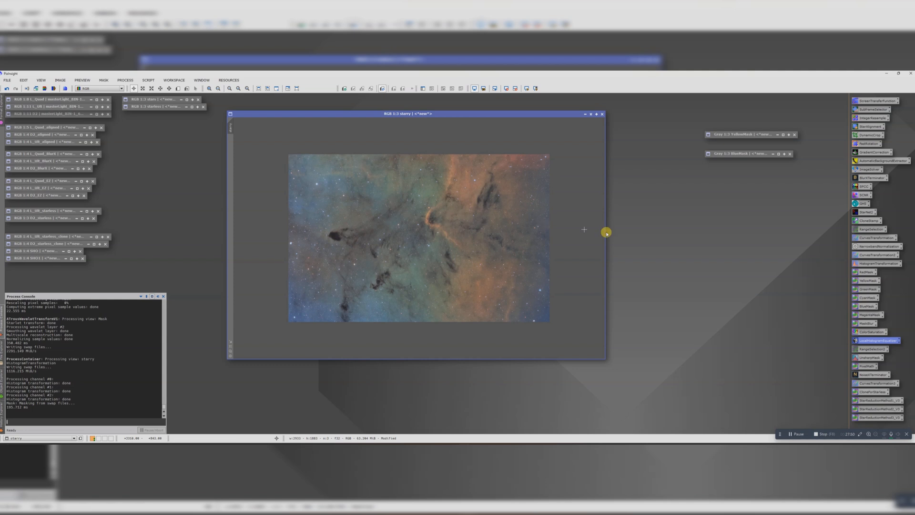
Set up CurvesTransformation on the RGB/K channel with view tracking and a real-time preview of the starry image placed beside the curve editor
{"action": "double_click", "coordinate": [861, 255]}
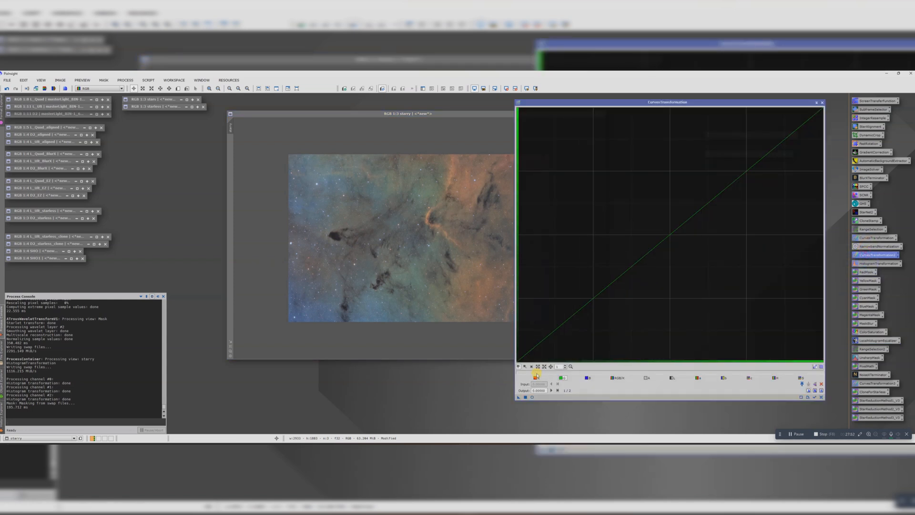
{"action": "left_click", "coordinate": [531, 397]}
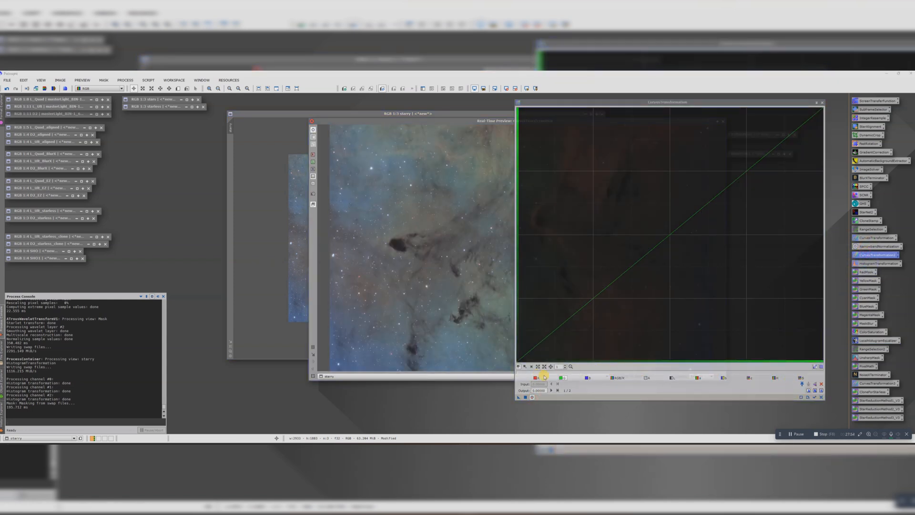
{"action": "left_click", "coordinate": [618, 377]}
{"action": "left_click", "coordinate": [813, 397]}
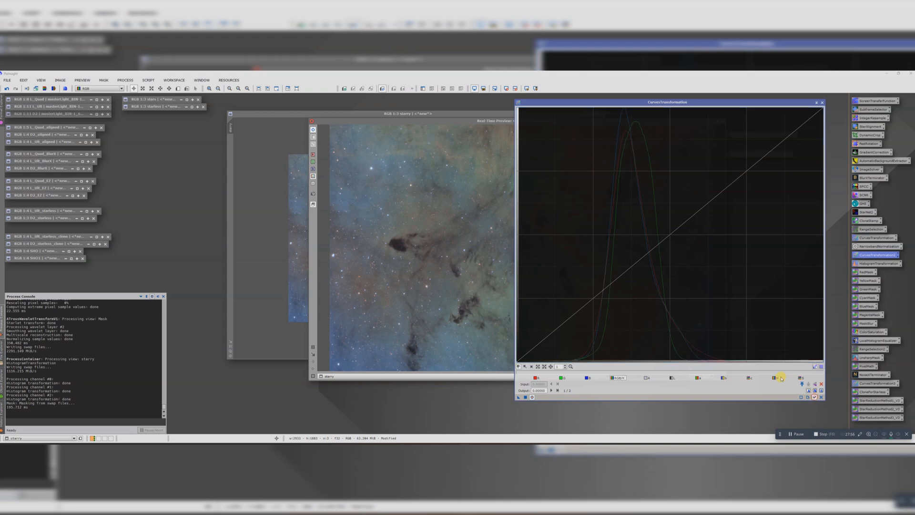
{"action": "left_click_drag", "start_coordinate": [473, 123], "coordinate": [310, 122]}
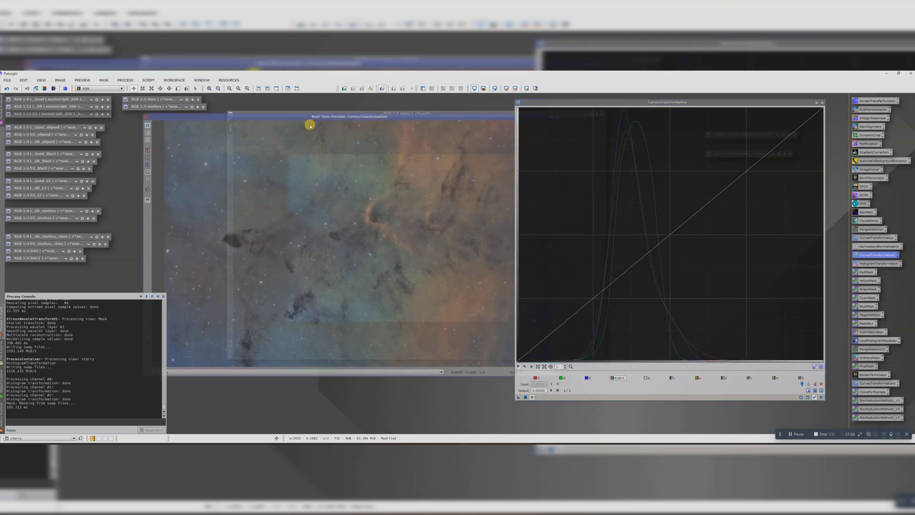
Anchor the curve's shadows, raise the midtones to about 0.55 output, apply it to the starry image, and close the curves tool and preview
{"action": "left_click", "coordinate": [590, 301]}
{"action": "left_click", "coordinate": [585, 308]}
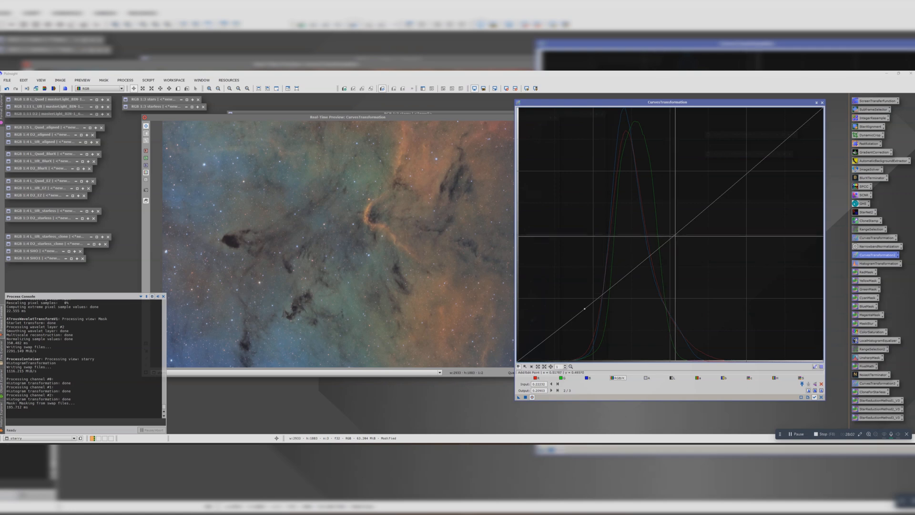
{"action": "left_click_drag", "start_coordinate": [664, 239], "coordinate": [667, 221]}
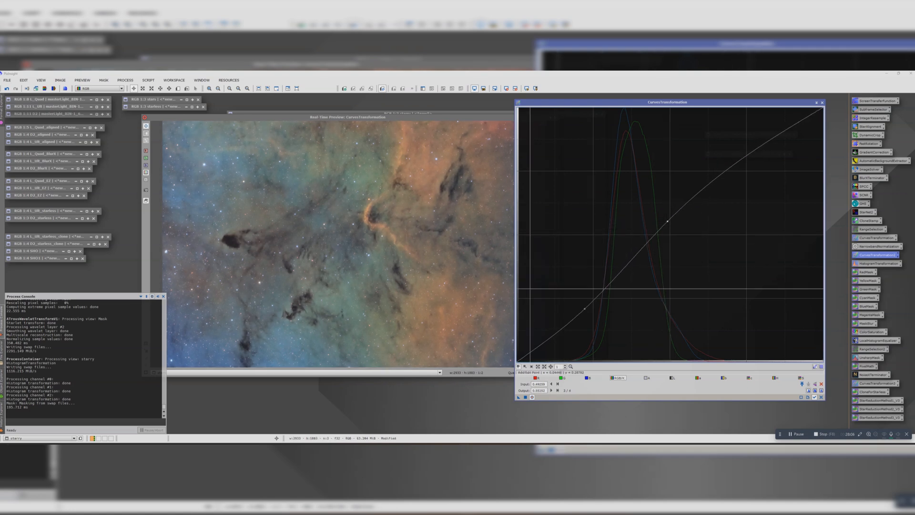
{"action": "left_click", "coordinate": [525, 397]}
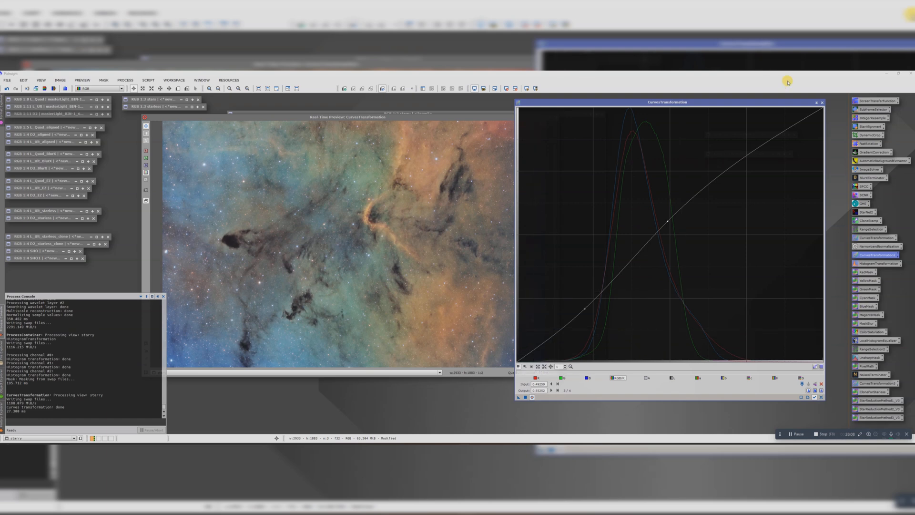
{"action": "left_click", "coordinate": [821, 102]}
{"action": "left_click", "coordinate": [554, 119]}
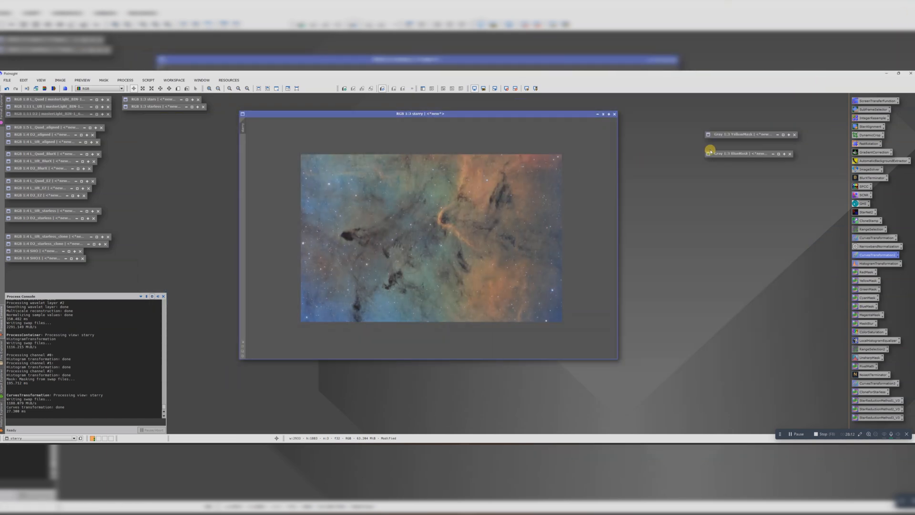
Upsample the starry image by a factor of 2 with IntegerResample
{"action": "double_click", "coordinate": [865, 118]}
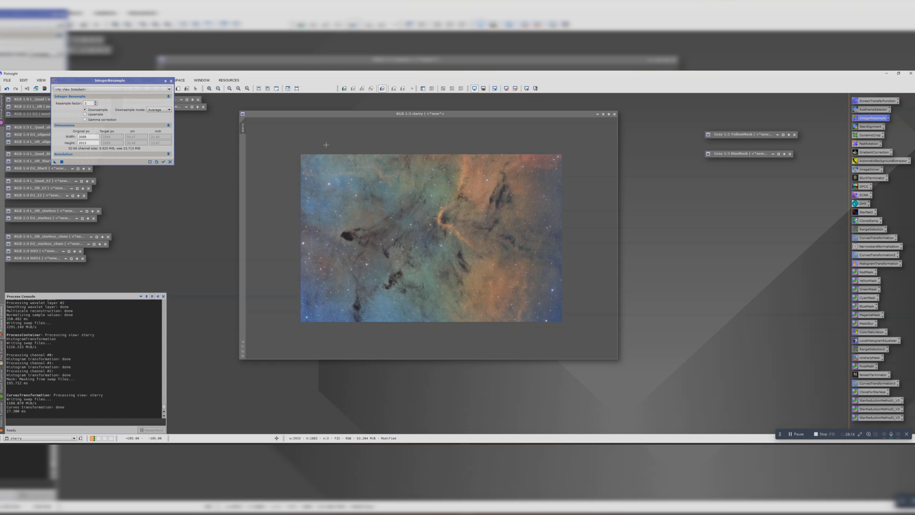
{"action": "left_click_drag", "start_coordinate": [108, 81], "coordinate": [126, 105]}
{"action": "left_click", "coordinate": [95, 113]}
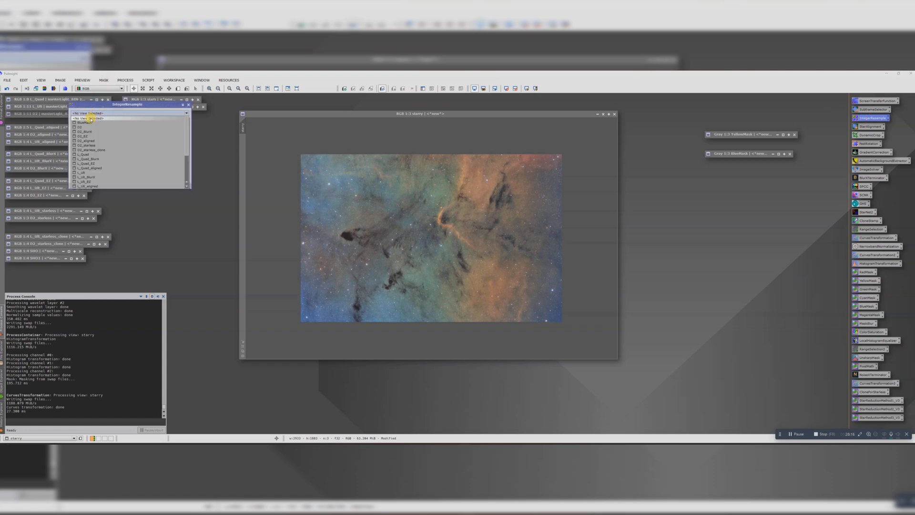
{"action": "scroll", "coordinate": [83, 157], "scroll_direction": "down", "scroll_amount": 3}
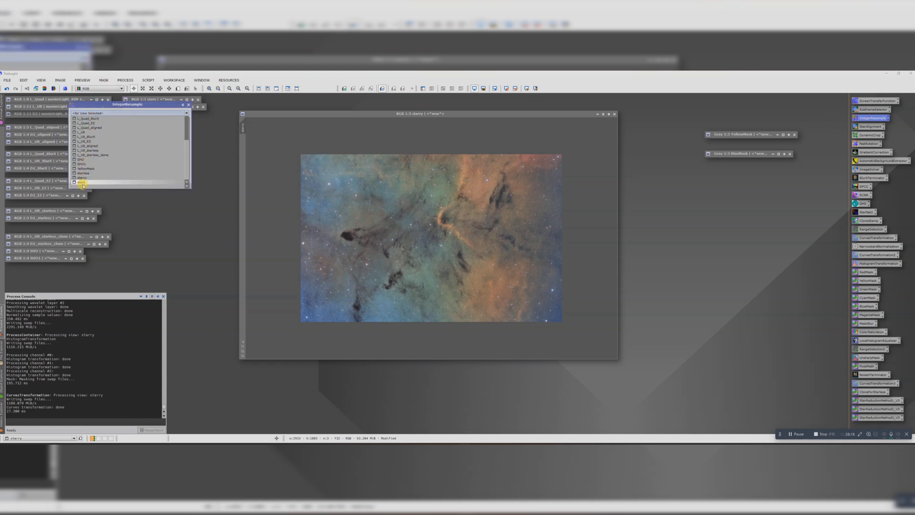
{"action": "left_click", "coordinate": [84, 177]}
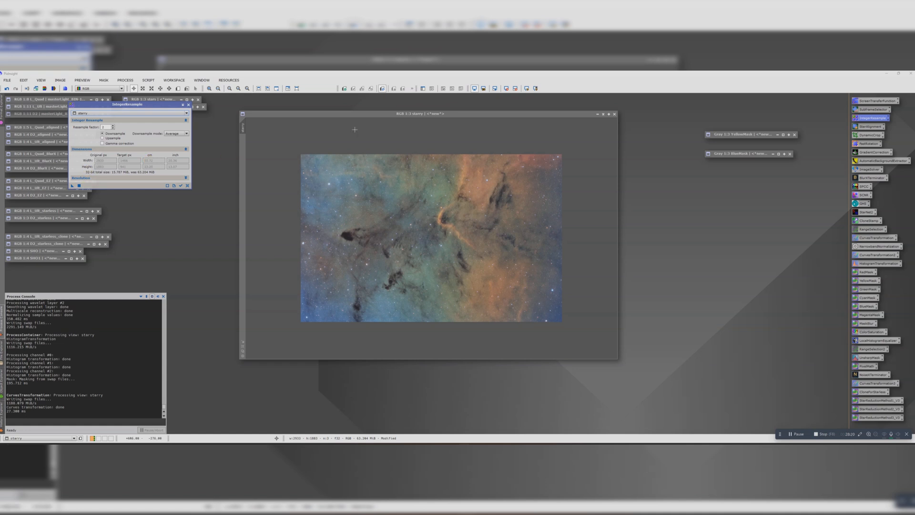
{"action": "left_click", "coordinate": [108, 138]}
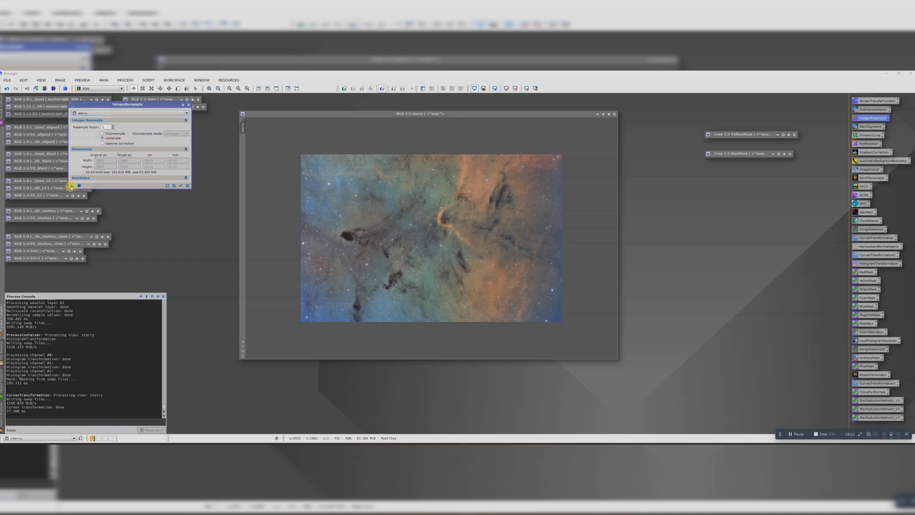
{"action": "left_click_drag", "start_coordinate": [71, 186], "coordinate": [377, 231]}
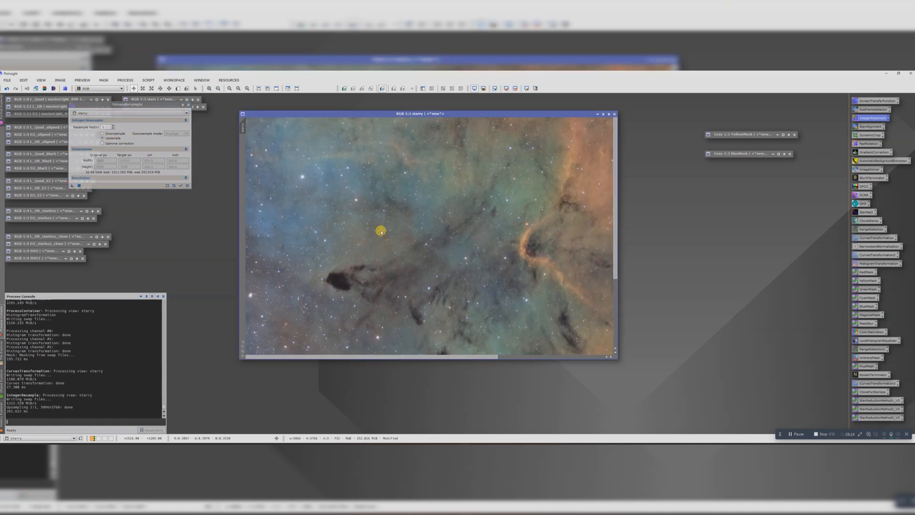